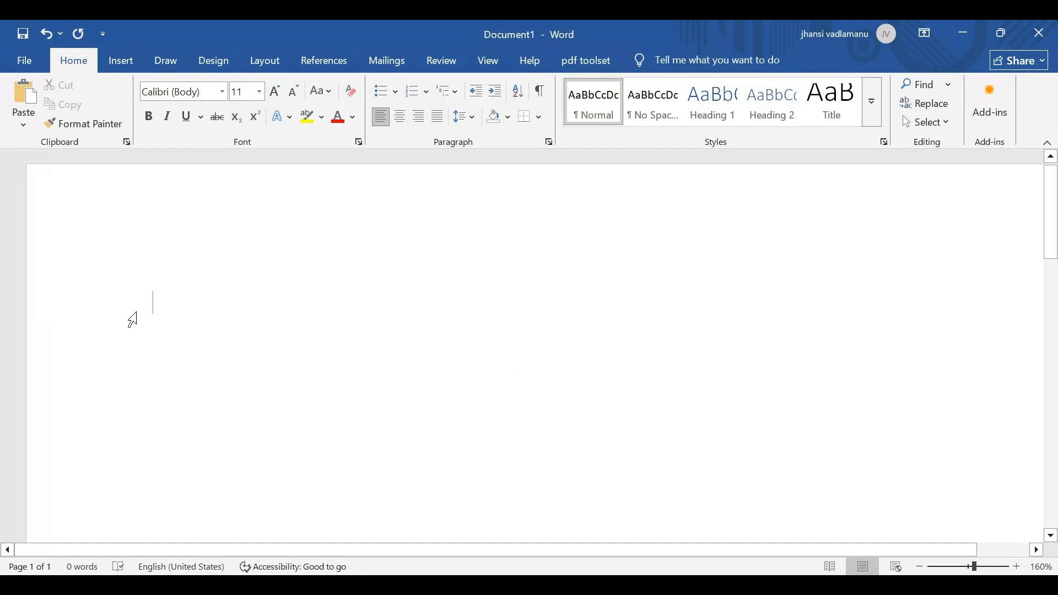
Type the heading "Regular Class -1" and add a few empty lines below it
type("Re")
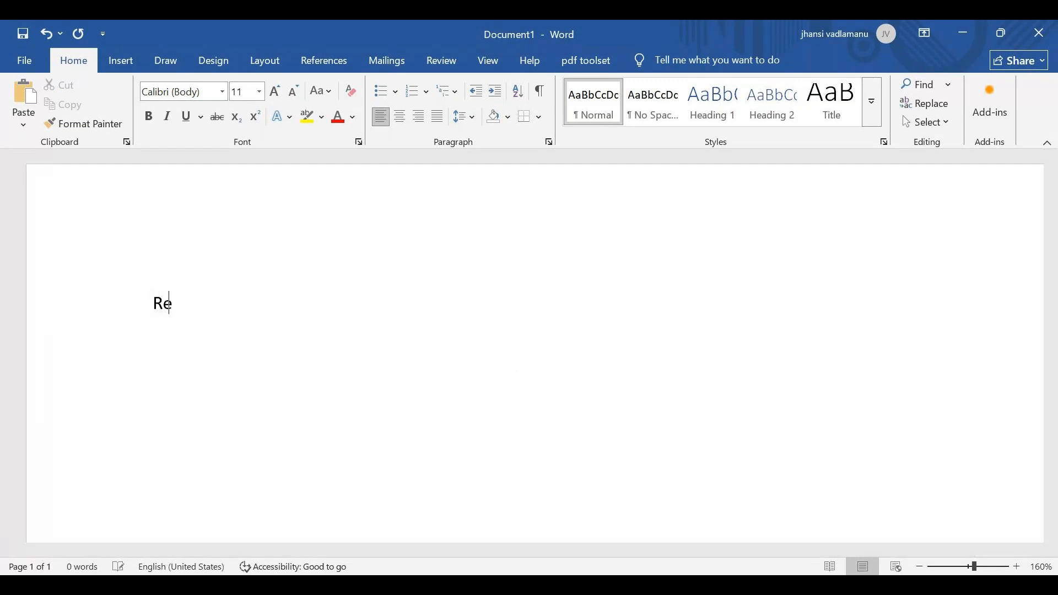
type("gular ")
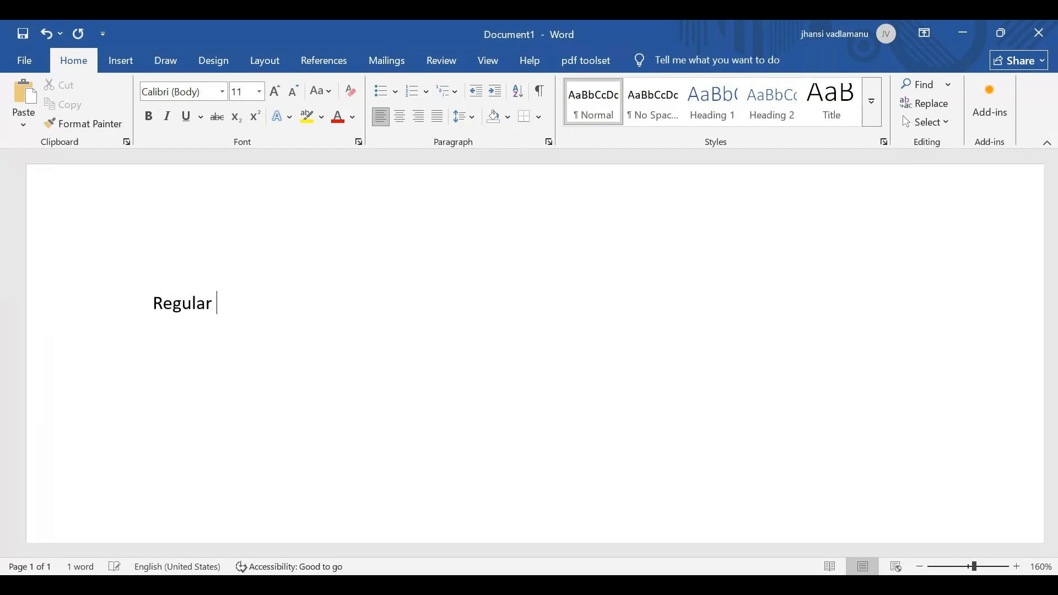
type("Class -1")
key("Return")
key("Return")
key("Return")
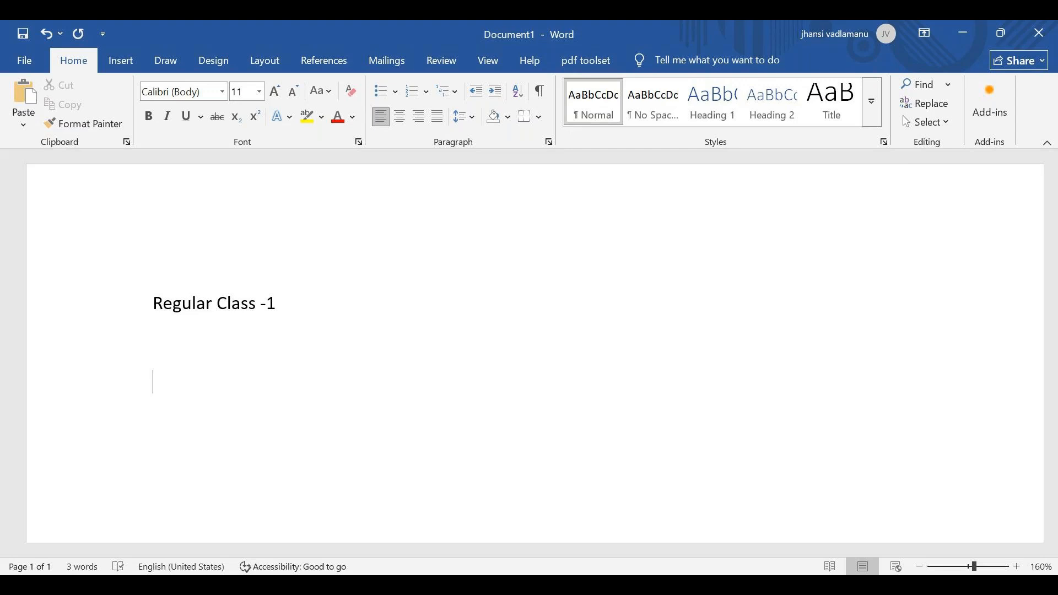
Type "Application creation" and an arrow symbol on the following line
type("application ")
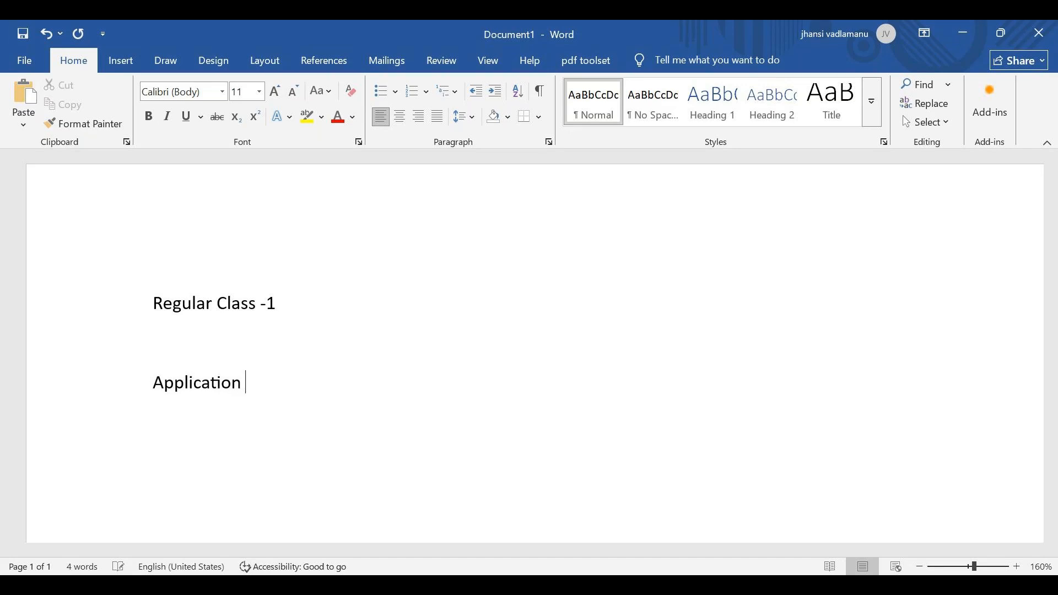
type("creation")
key("Return")
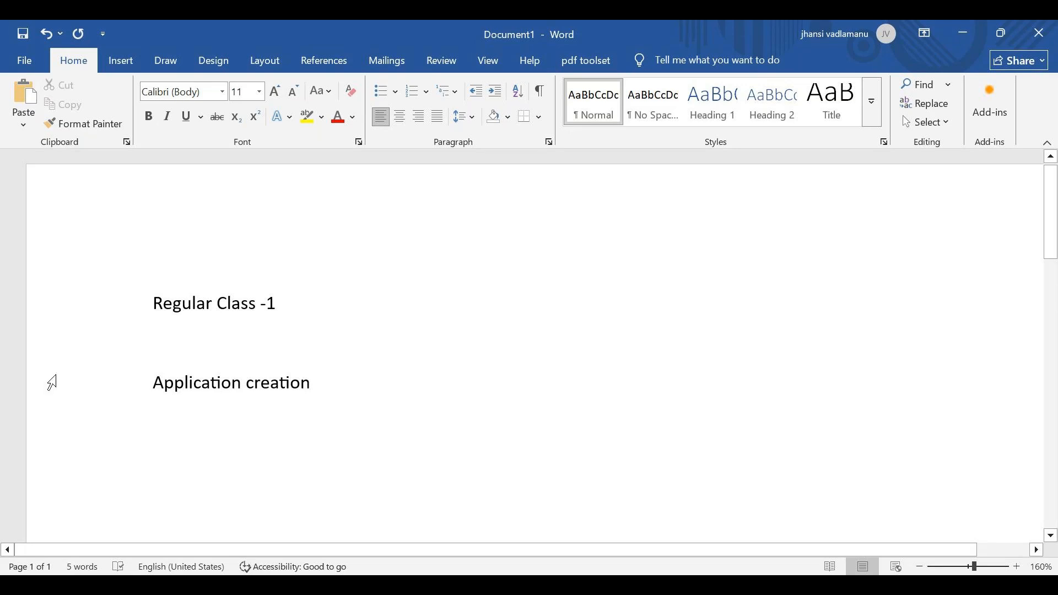
type("->")
key("Return")
Add the lines "Build decision" and "Blue print" beneath the arrow
type("B")
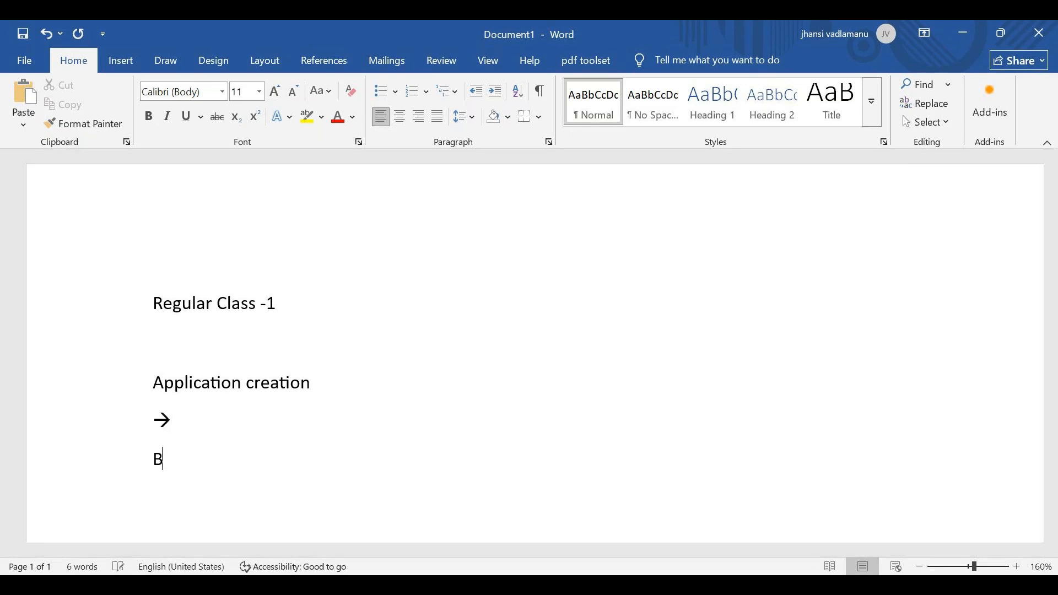
type("uild decision")
key("Return")
type("Blue print")
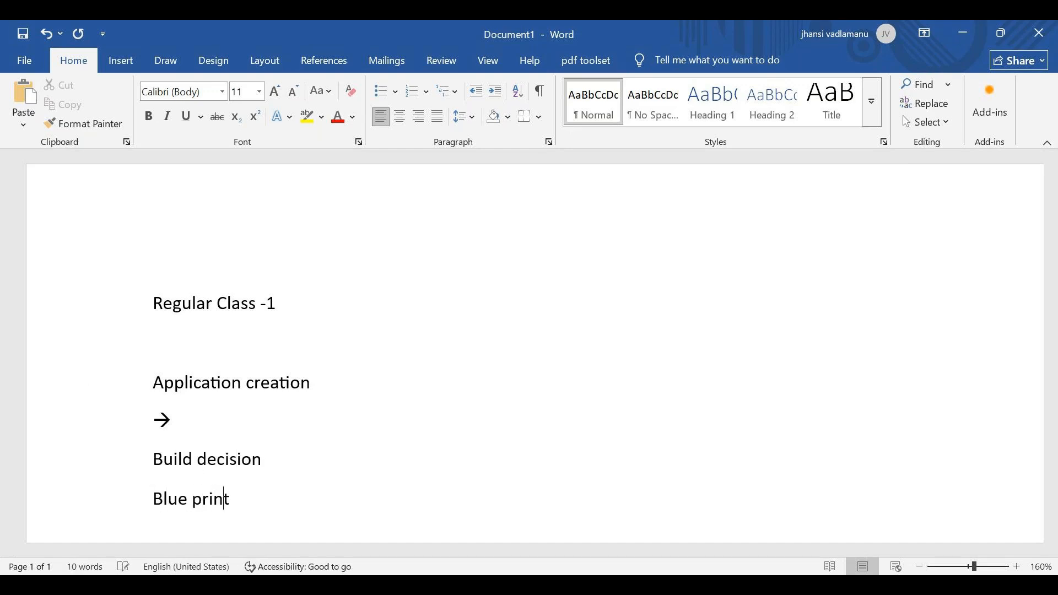
key("Return")
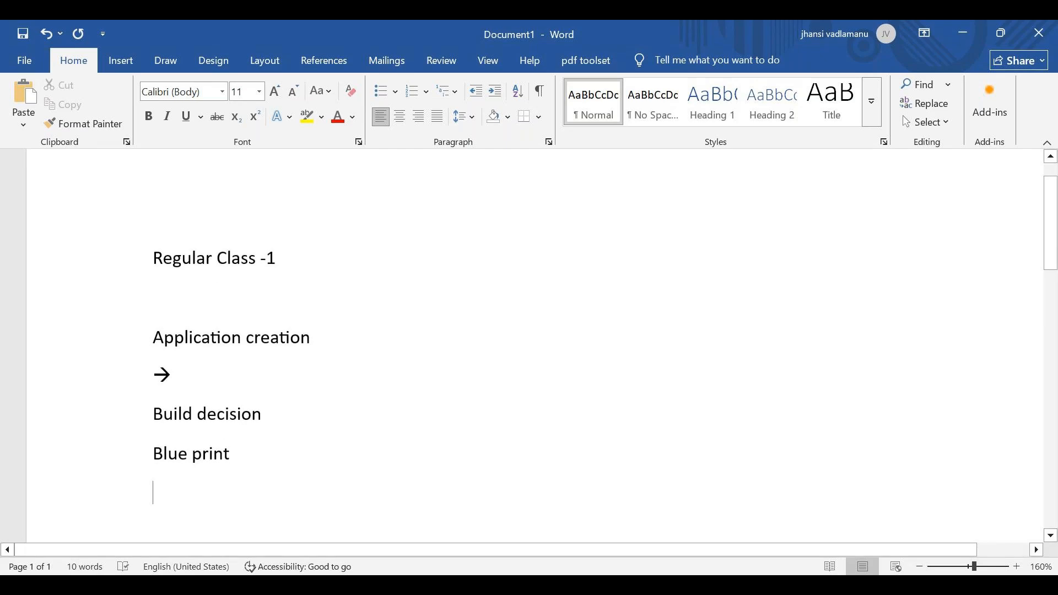
key("Return")
left_click(132, 375)
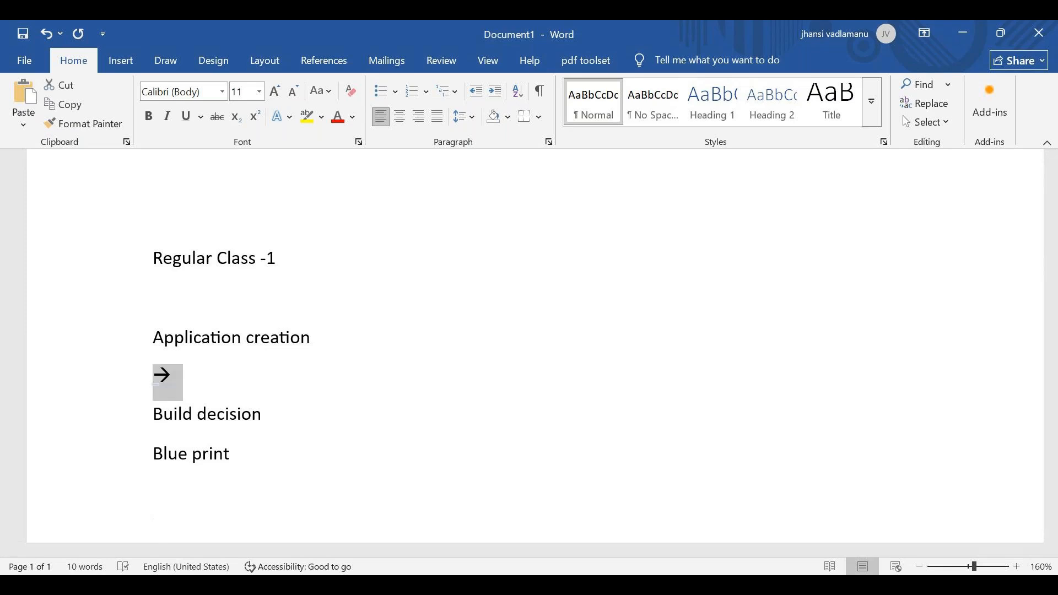
key("BackSpace")
key("ctrl+z")
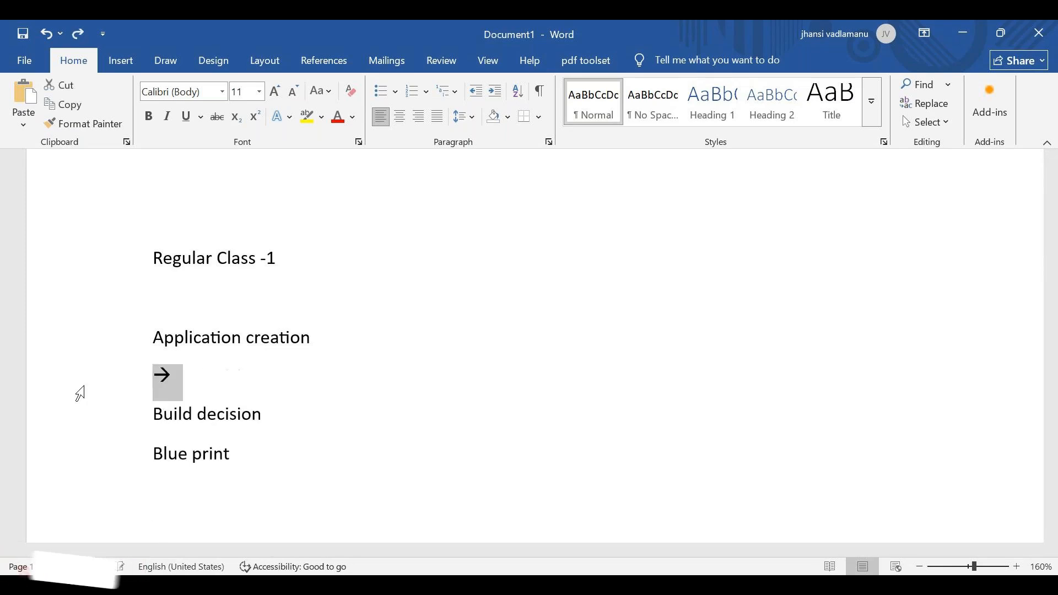
Add a new line "NBADESIGNER" after "Blue print"
left_click(235, 453)
key("Return")
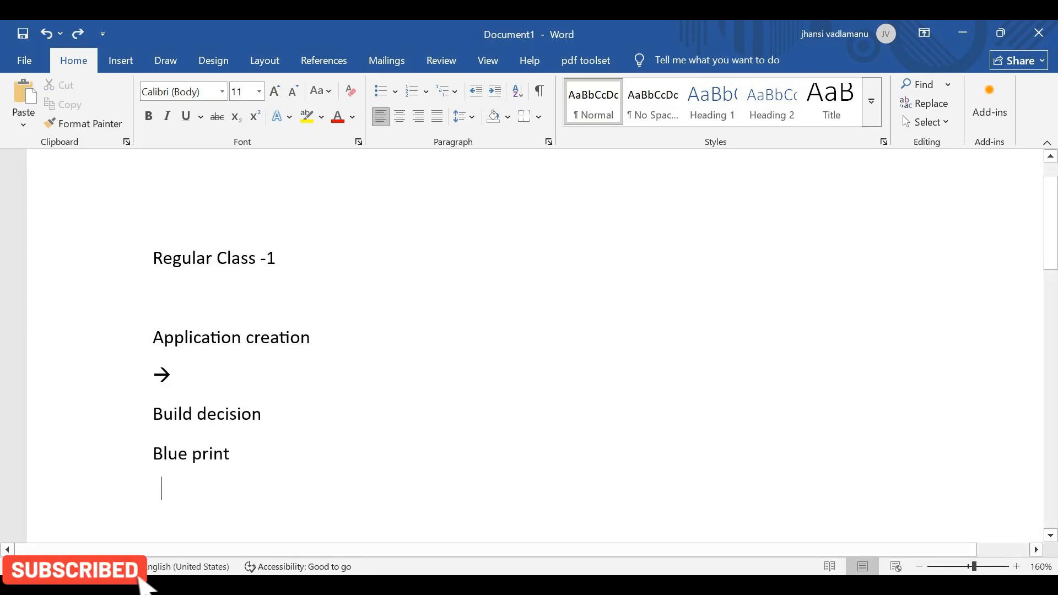
type("N")
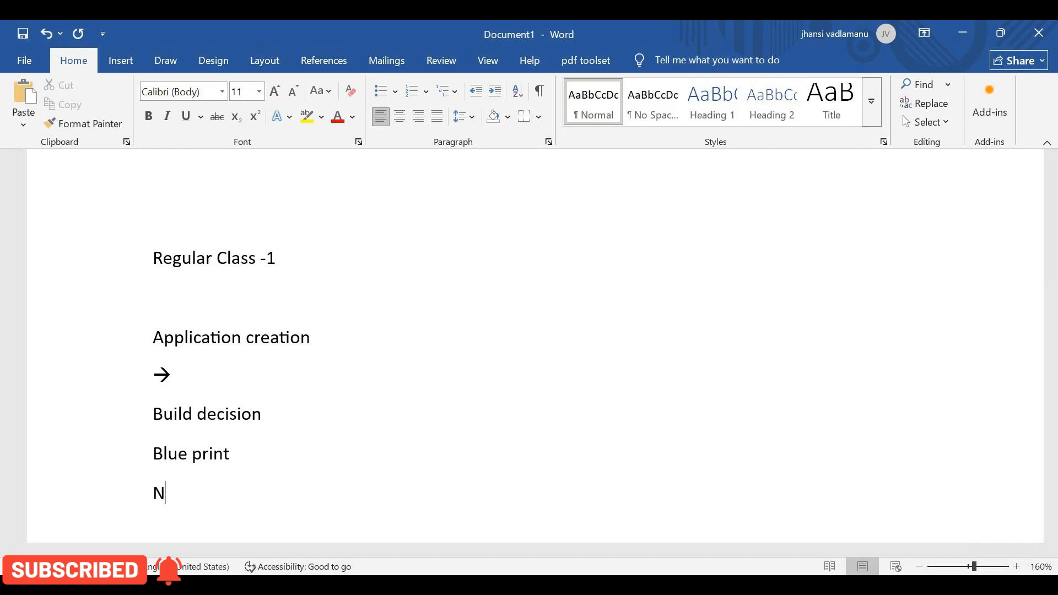
type("BAD")
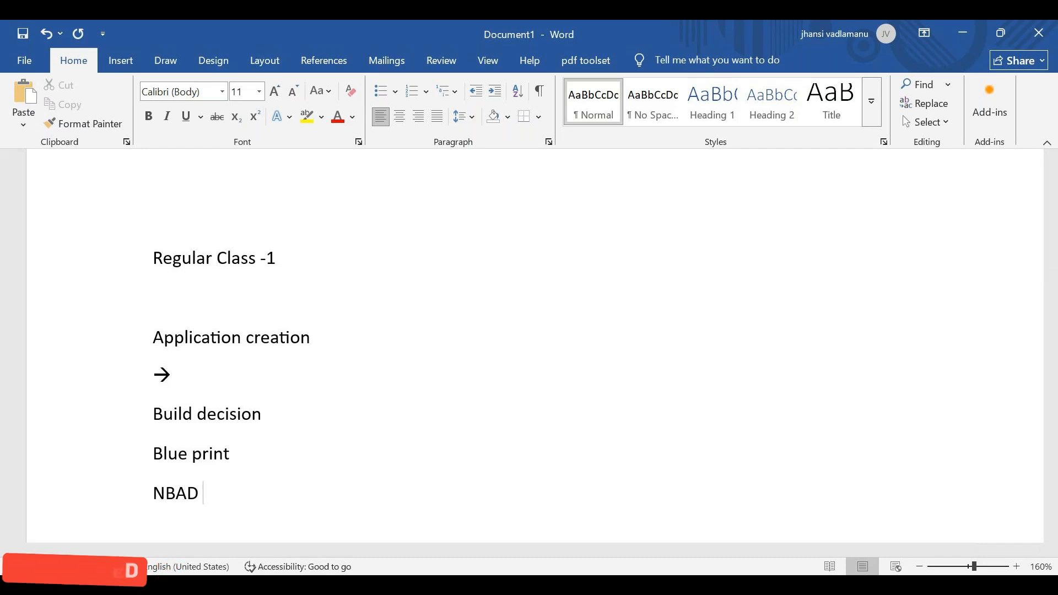
type("E")
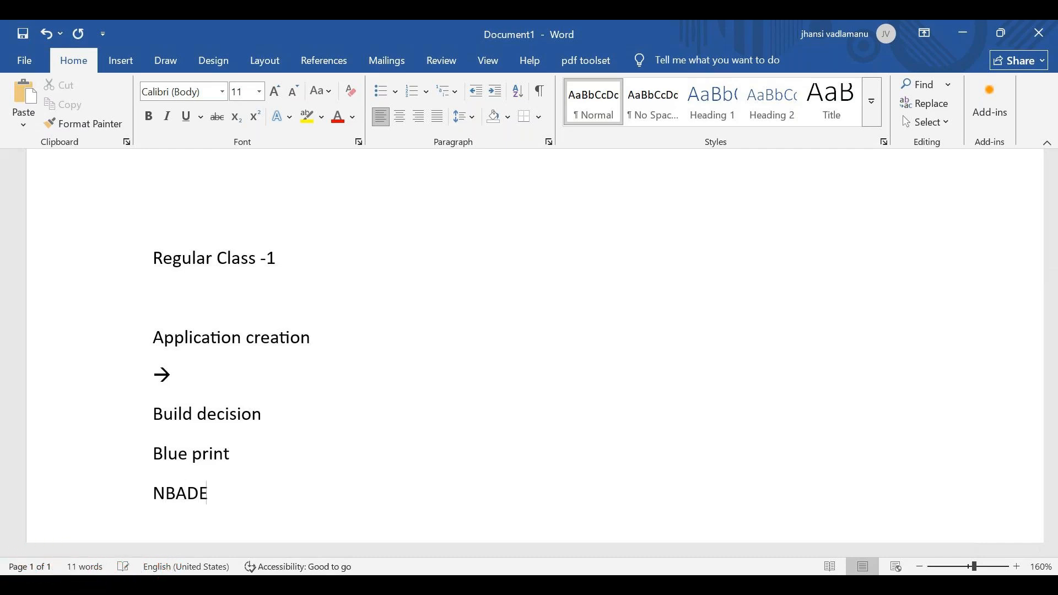
type("SIGNER")
key("Return")
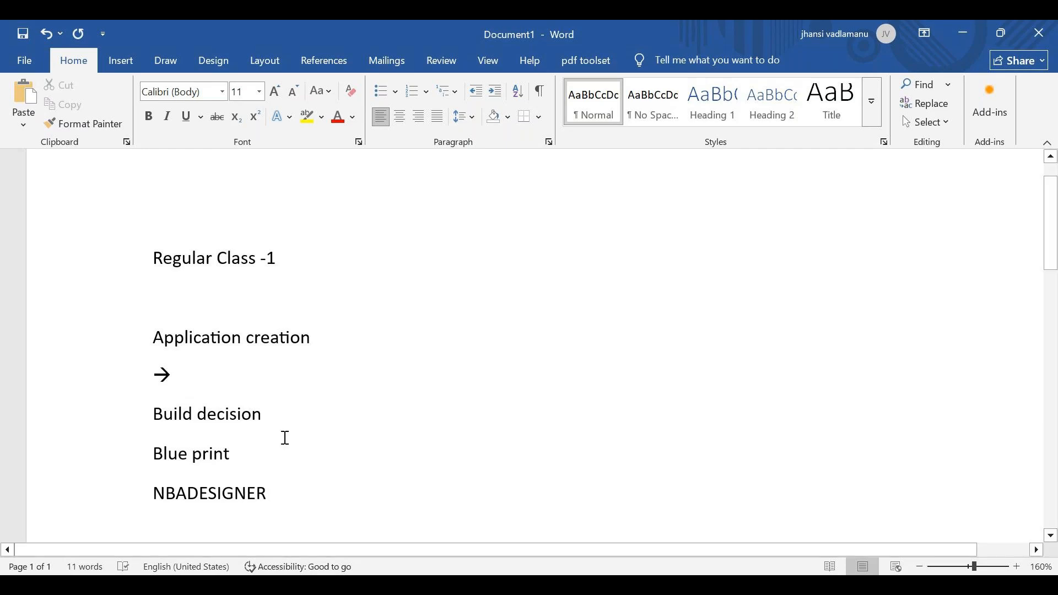
Append an arrow to "NBADESIGNER" and add the line "1 business Taxonomy" below it
left_click(283, 498)
type("--")
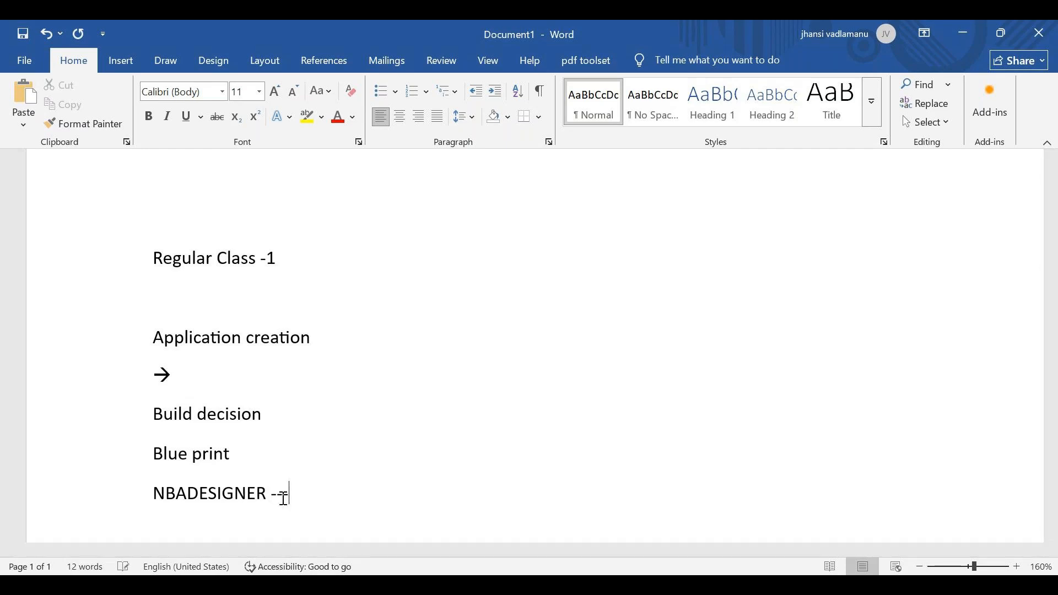
type(">")
key("Return")
type("1 business ")
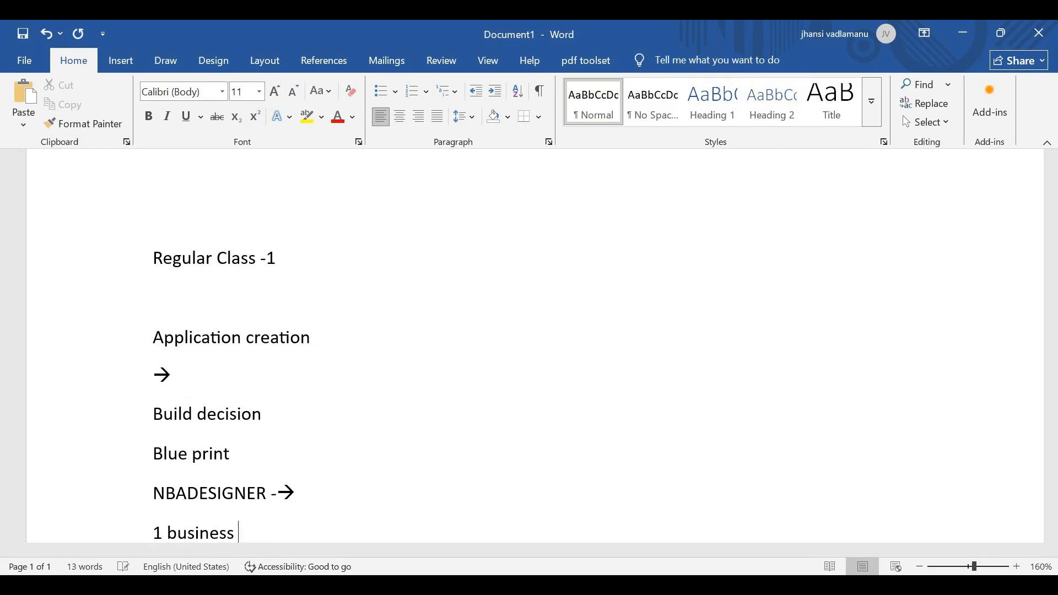
type("Taxonomy")
key("Return")
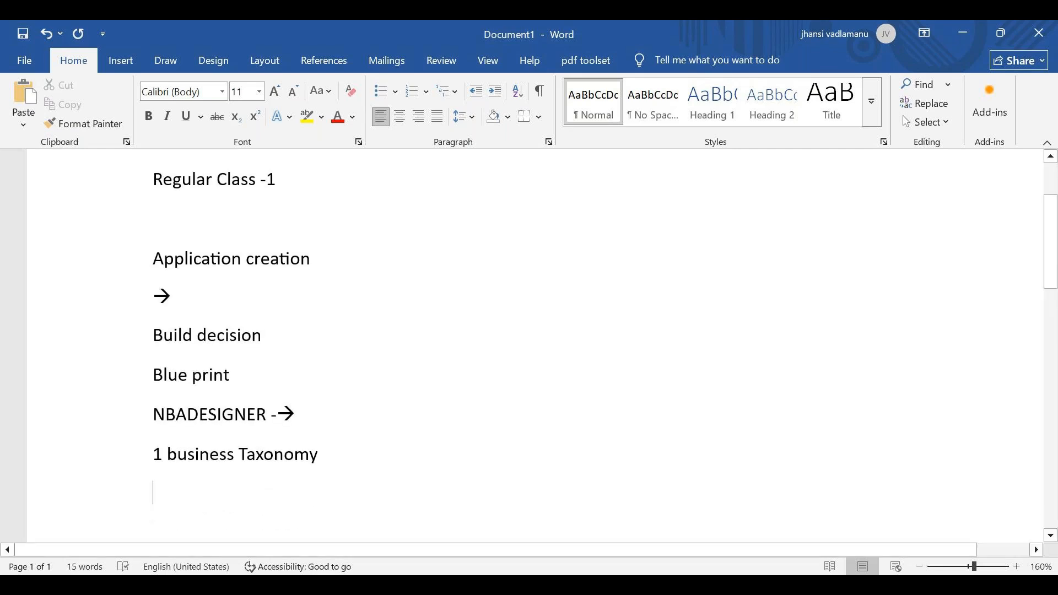
key("alt+Tab")
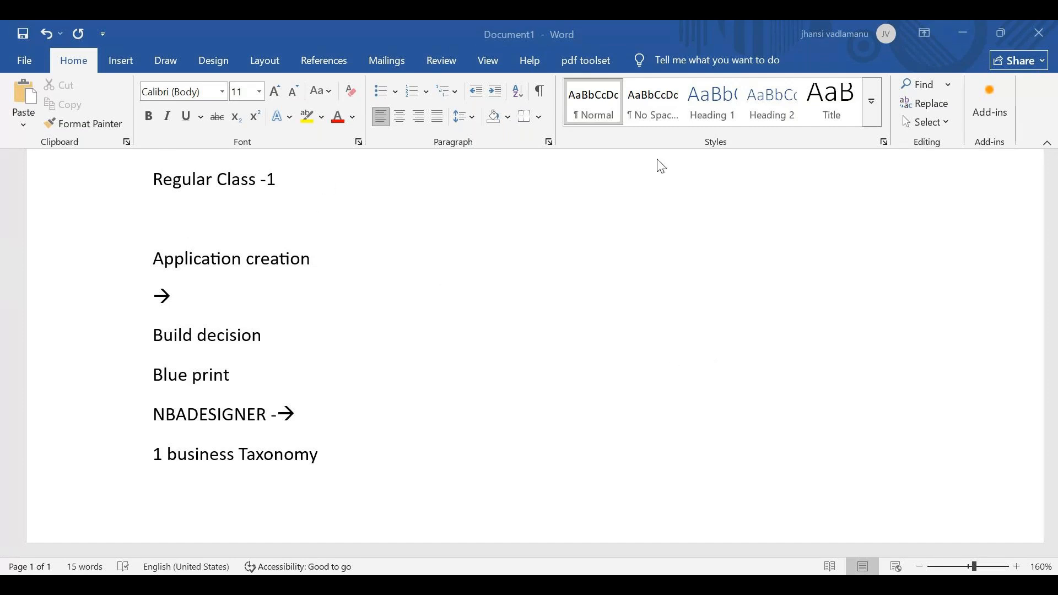
left_click(979, 25)
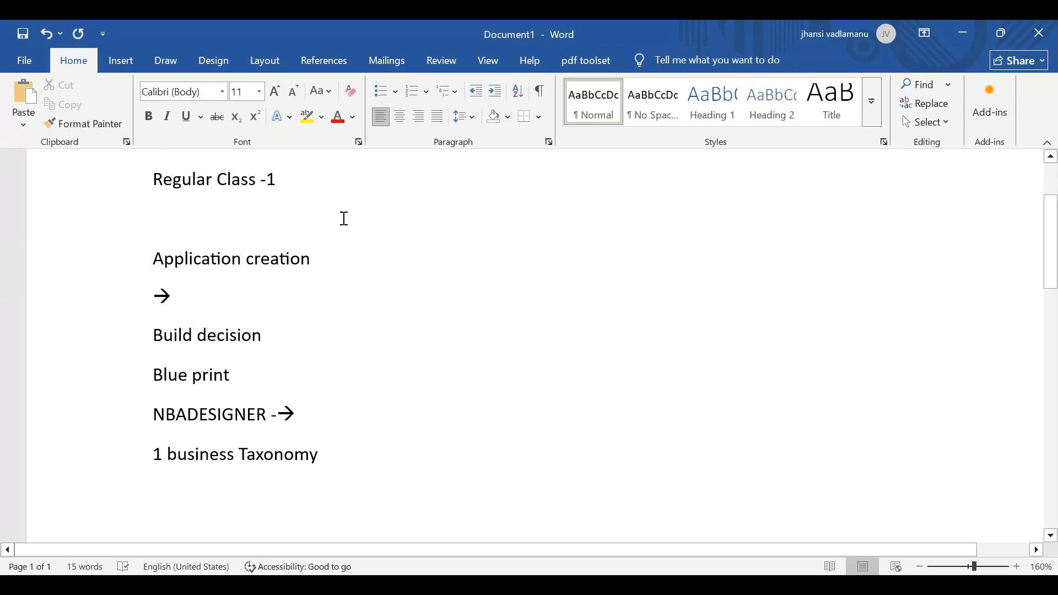
Append a colon to "Application creation" and insert two new lines after it
left_click_drag(155, 270, 317, 268)
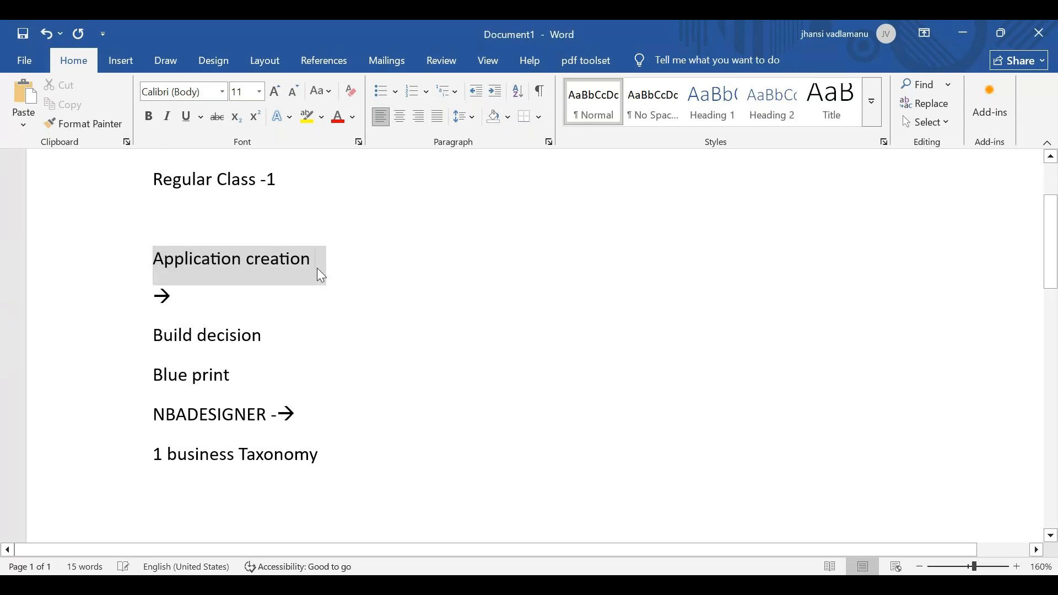
left_click(316, 268)
type(":")
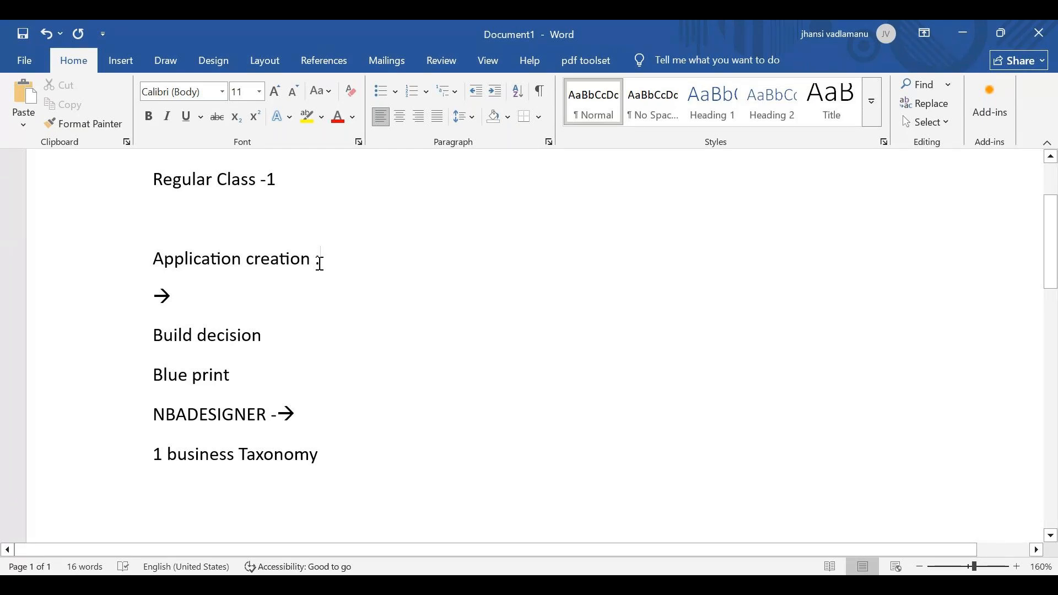
key("Return")
key("Return")
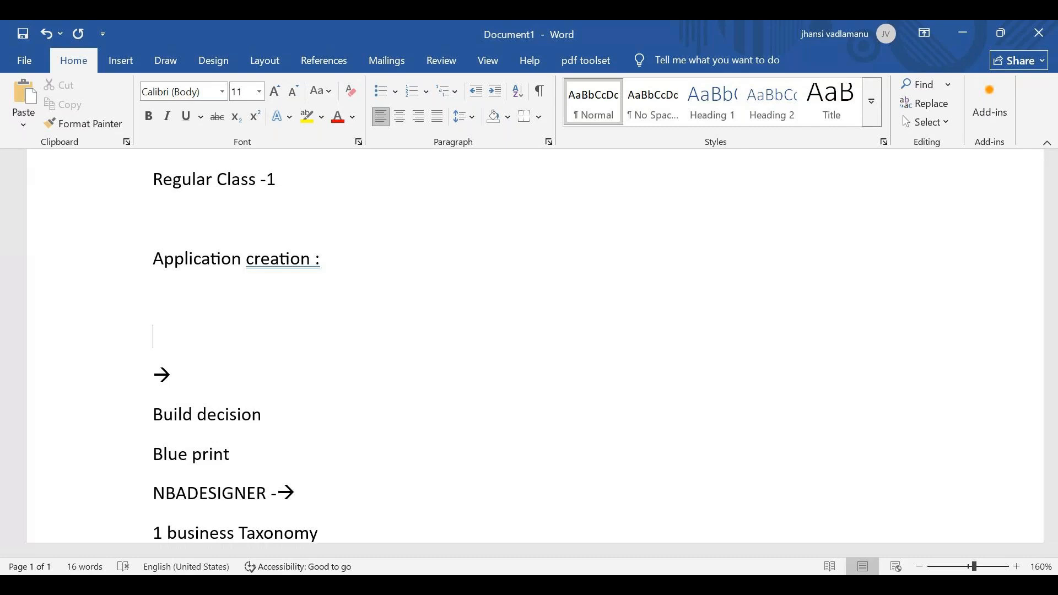
Type the line "We have do practice" under the Application creation heading
type("We have do ")
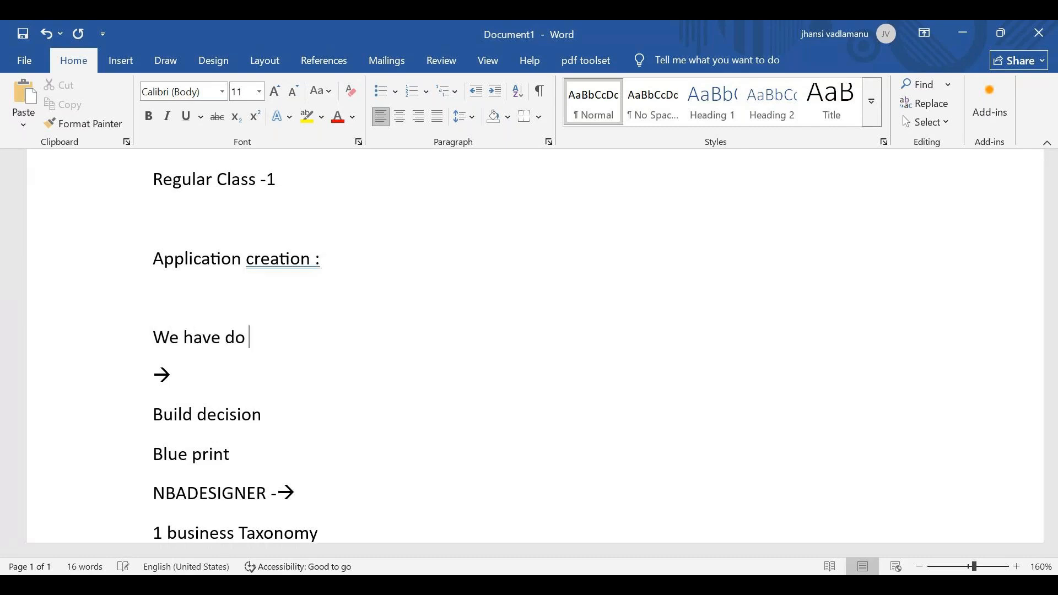
type("practi")
key("BackSpace")
type("ce")
key("Return")
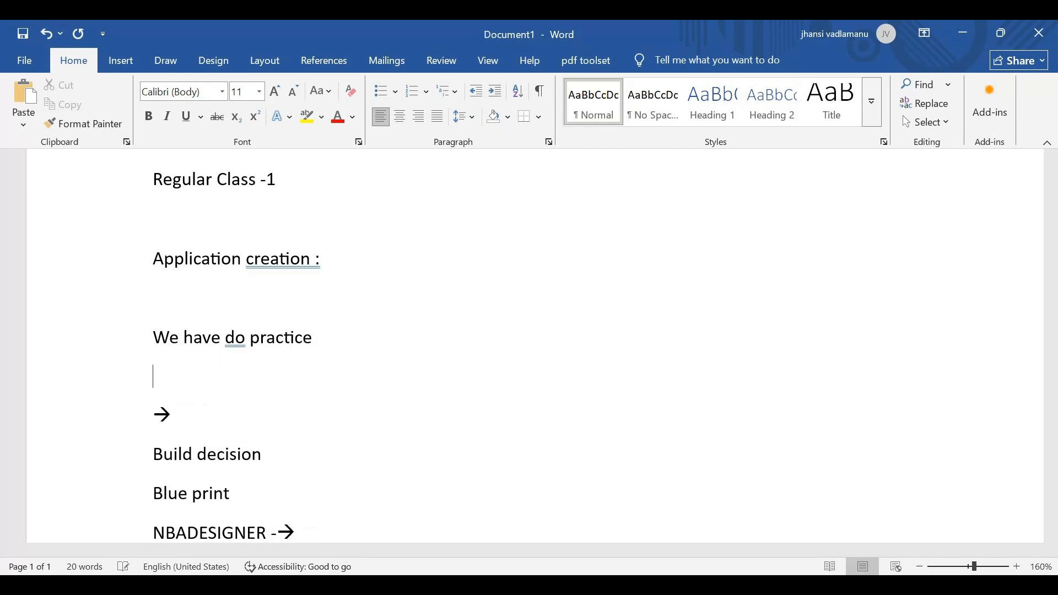
Add the line "Pdn.pega.com" below "We have do practice"
type("pdn.pega")
key("BackSpace")
type("co")
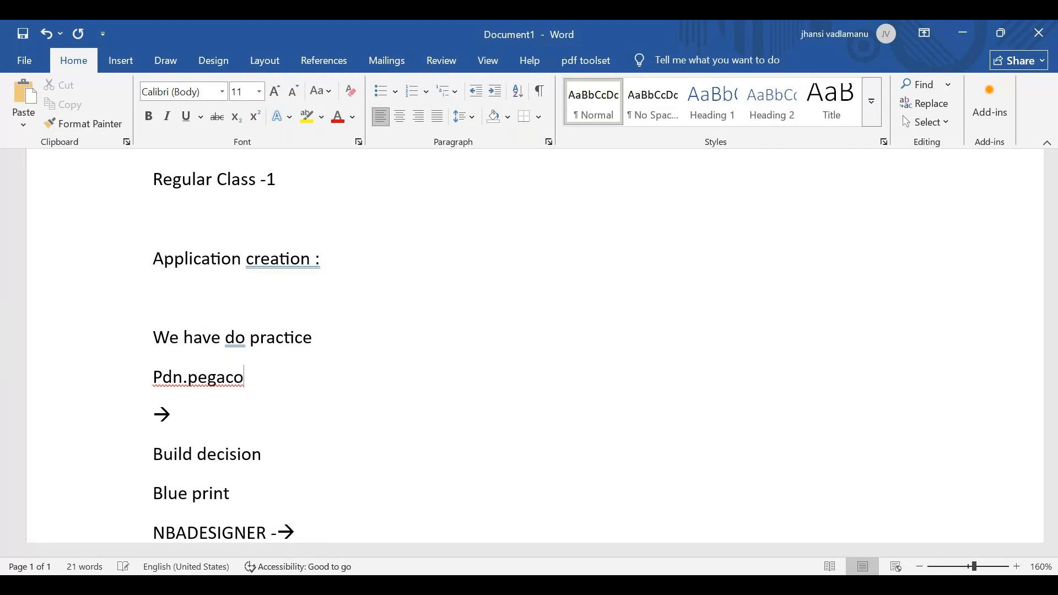
key("BackSpace")
key("BackSpace")
type(".com")
key("Return")
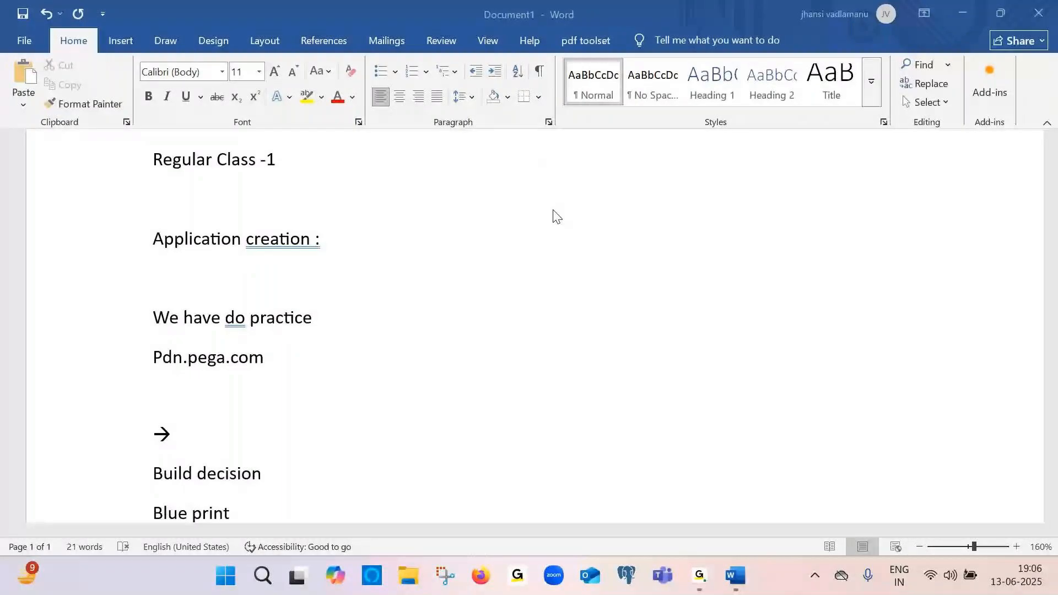
Minimize the document window to reach the desktop
key("alt+Tab")
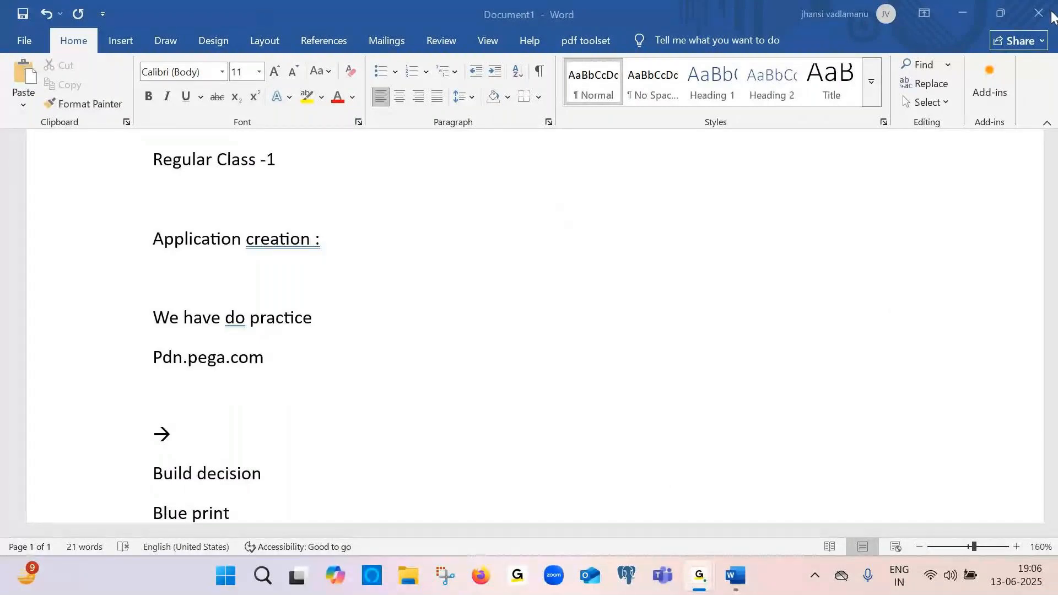
left_click(677, 11)
left_click(967, 9)
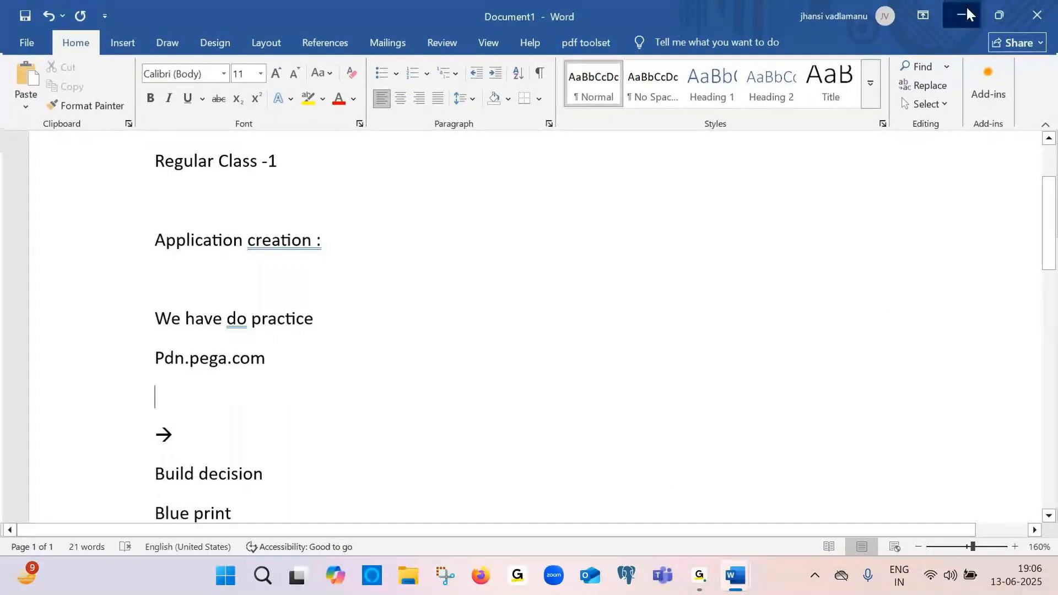
left_click(961, 15)
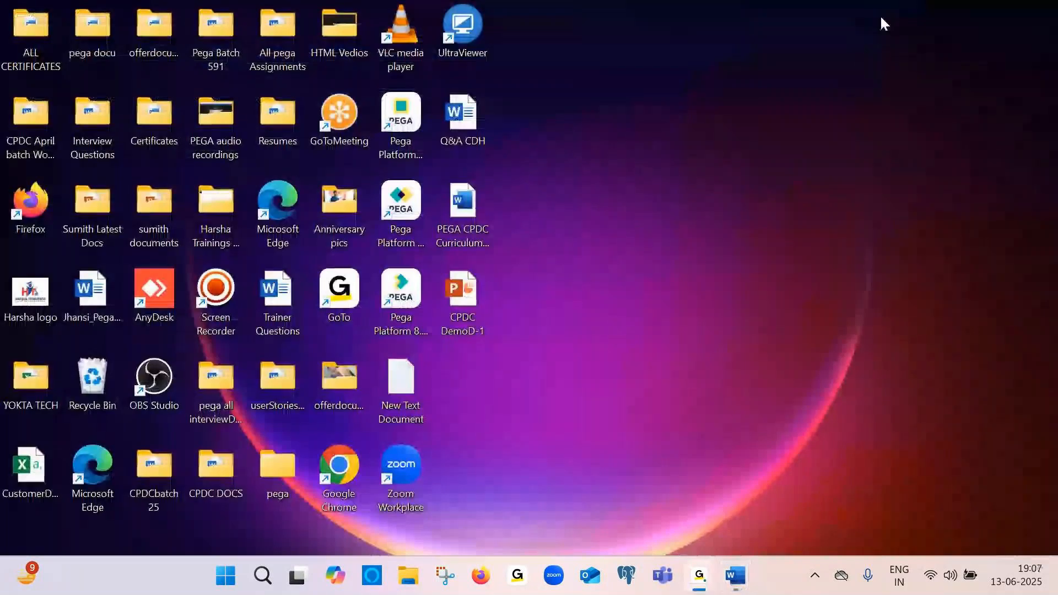
Launch Google Chrome from the desktop and pick a user profile
double_click(332, 480)
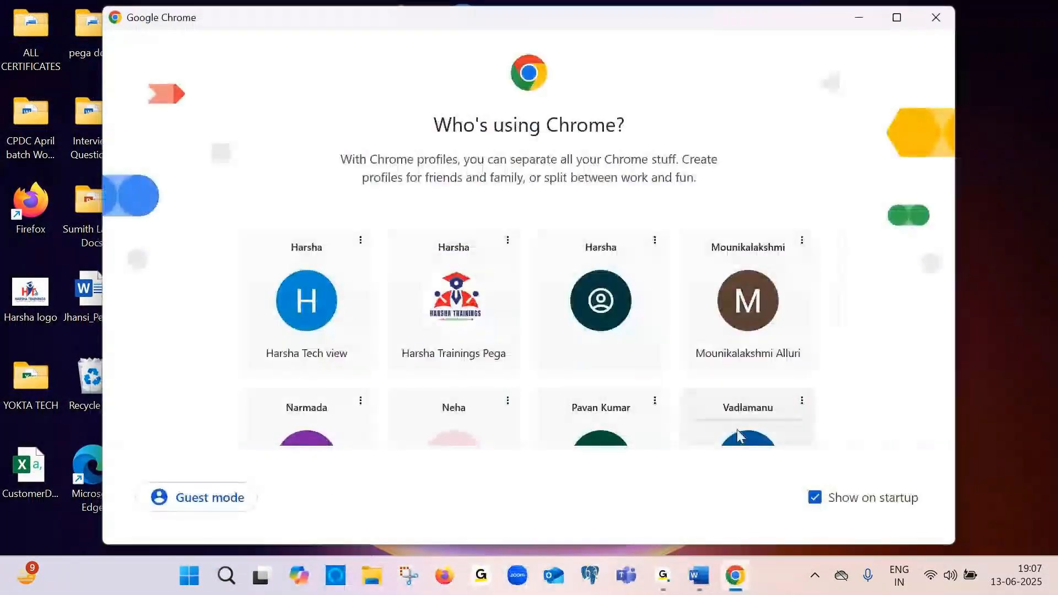
left_click(739, 437)
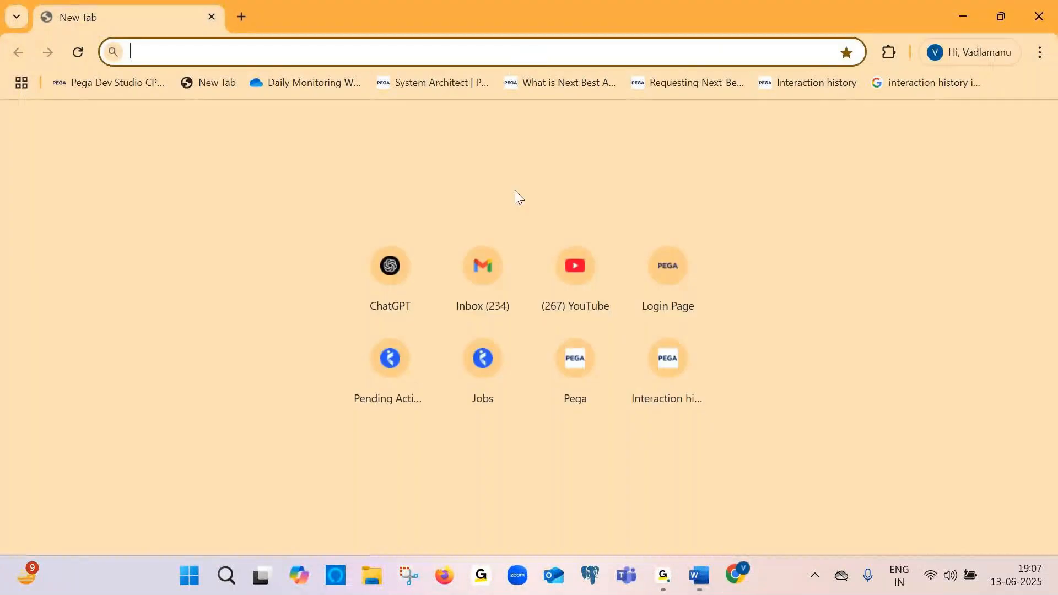
Enter PDN.PEGA.COM into the browser's address bar
type("PDN")
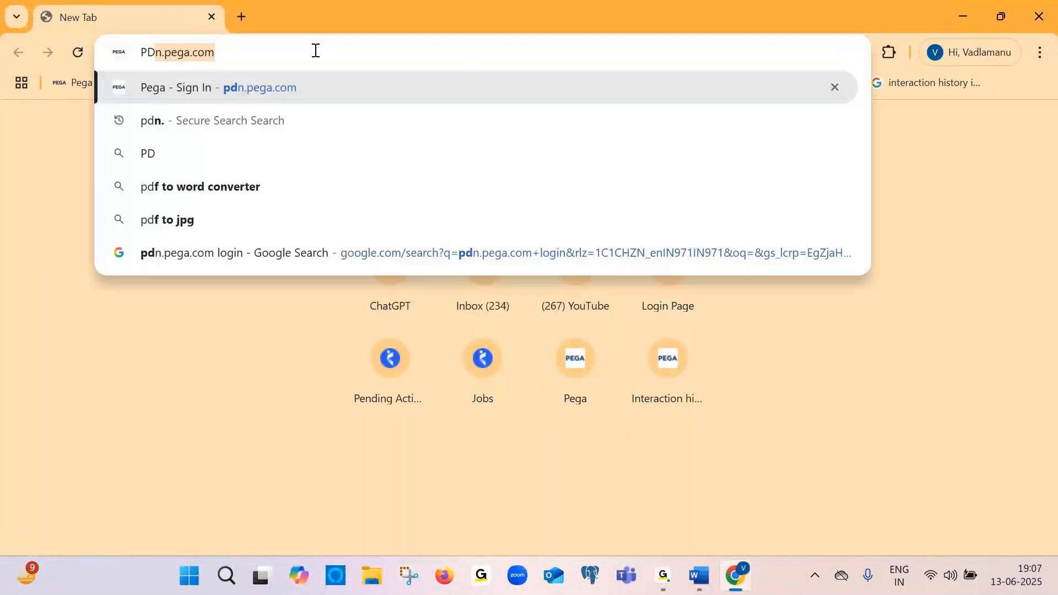
type(".PEGA")
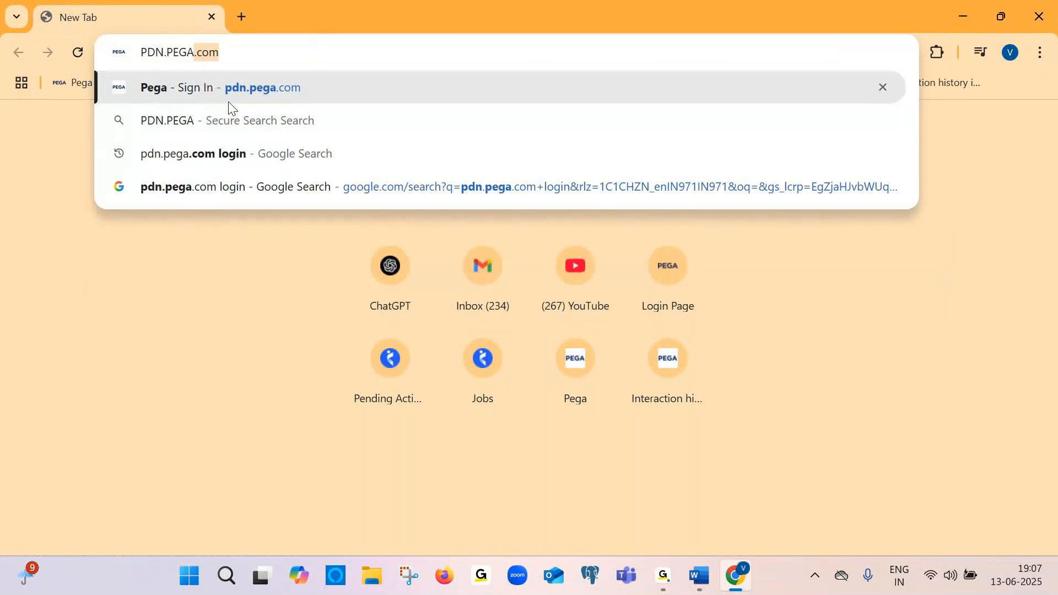
type(".COM")
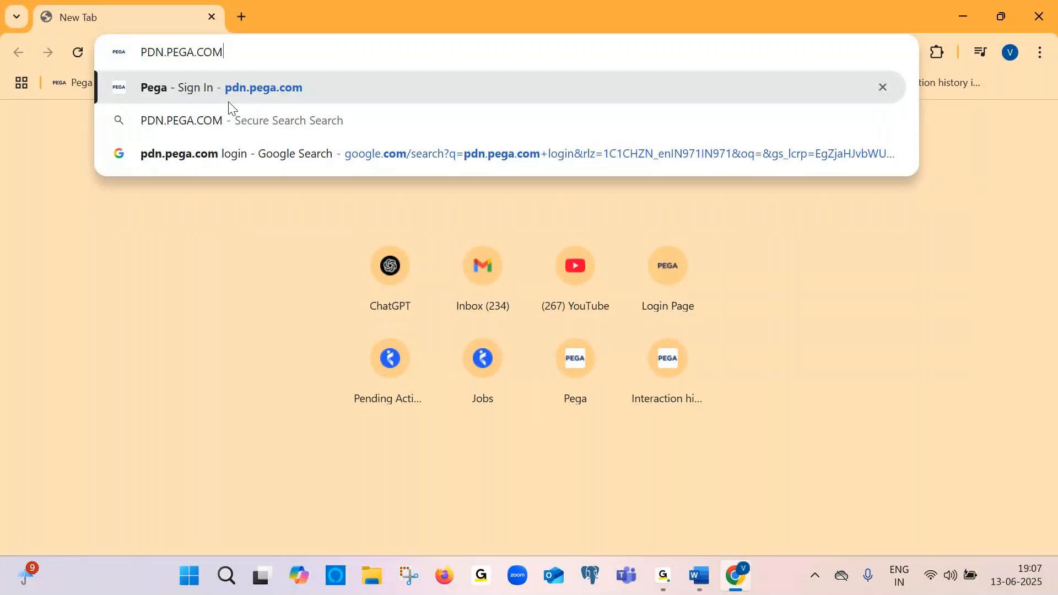
left_click(831, 24)
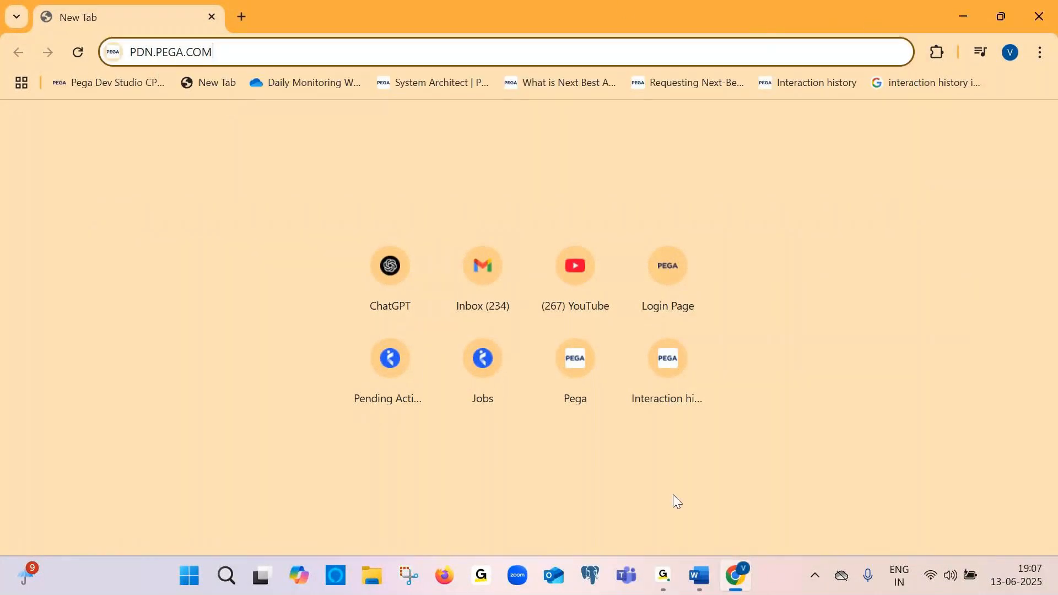
Paste the captured browser screenshot into Document2 below the Application creation in CDH heading
left_click(698, 575)
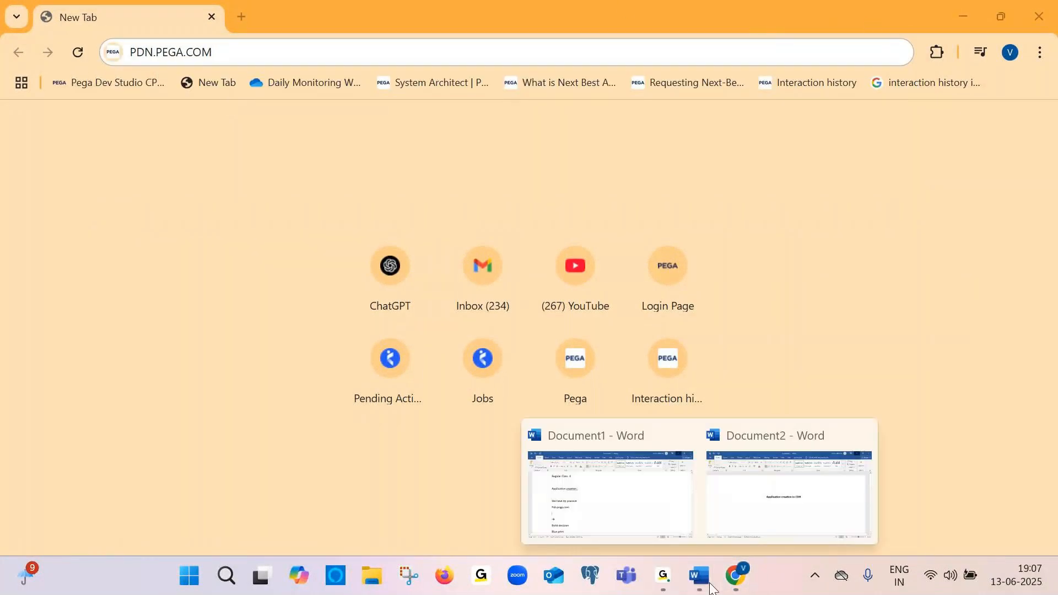
left_click(806, 494)
key("ctrl+v")
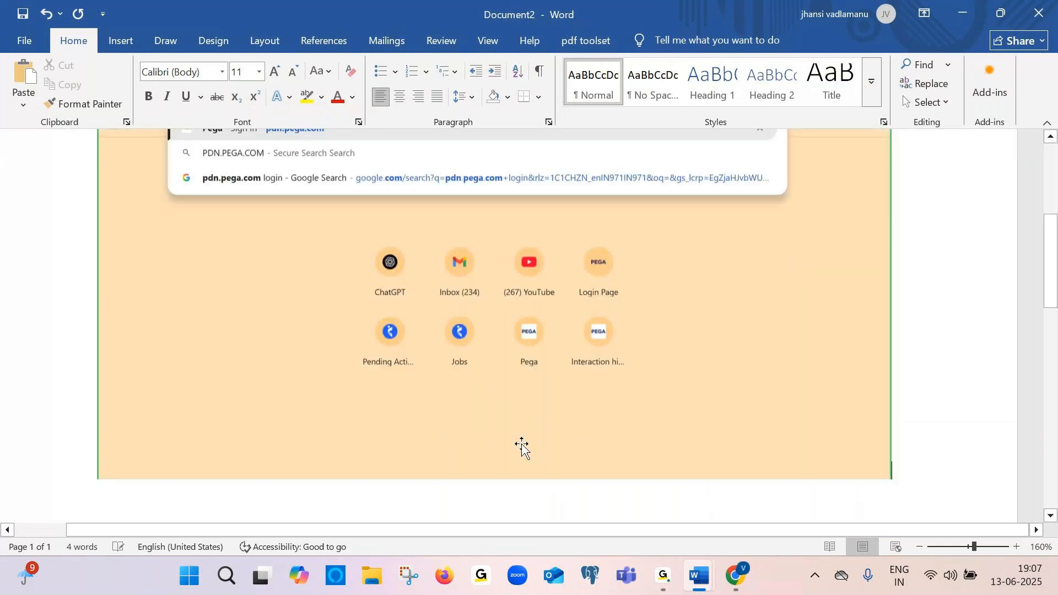
Go to pdn.pega.com in the browser to open the Pega sign-in page
key("alt+Tab")
key("Return")
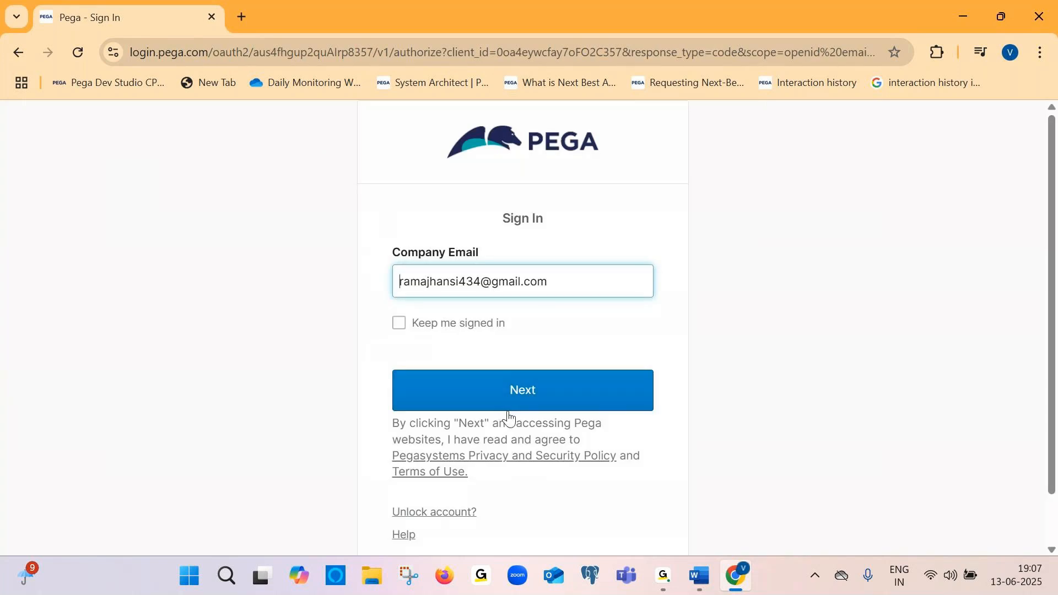
Paste a screenshot of the Pega sign-in page into the document below the first one
key("alt+Tab")
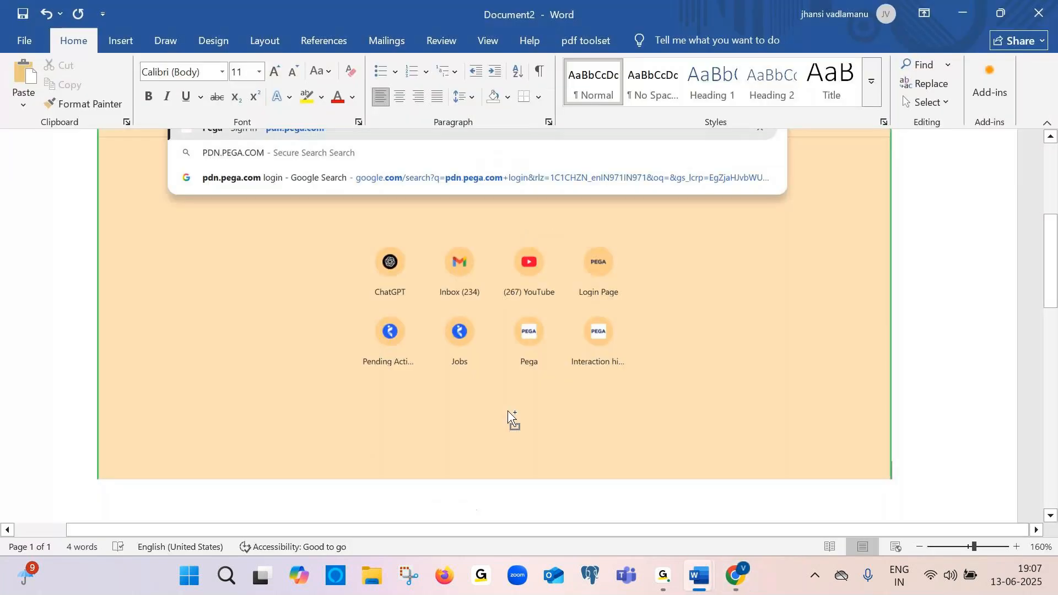
key("ctrl+v")
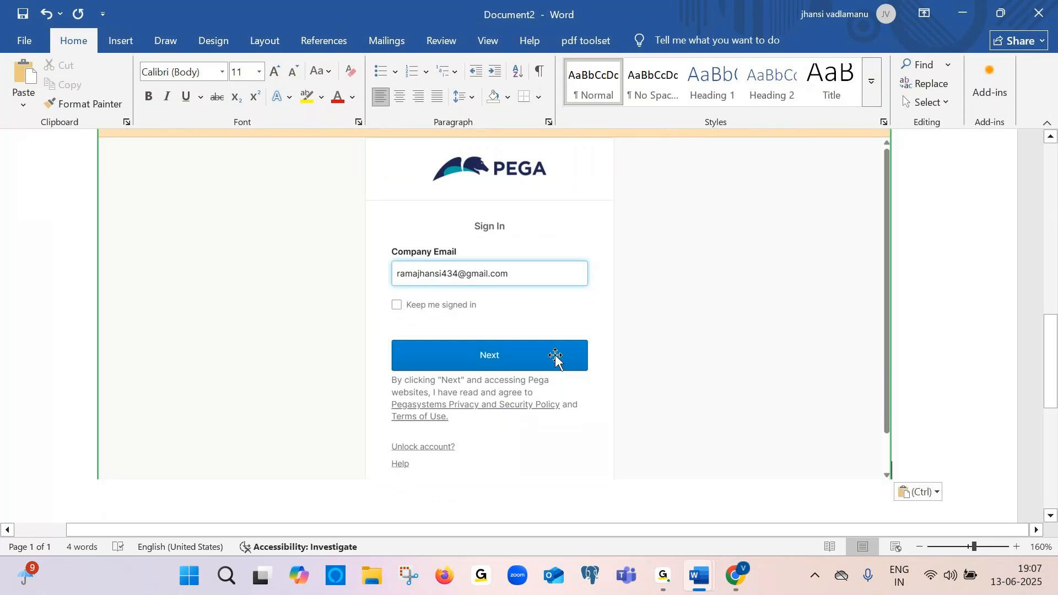
key("alt+Tab")
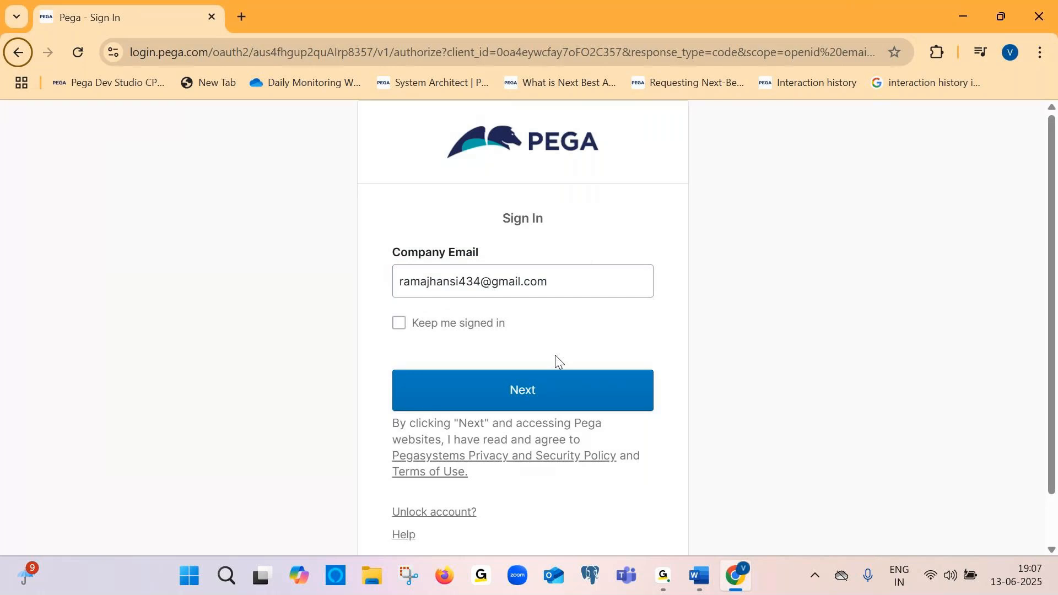
key("alt+Tab")
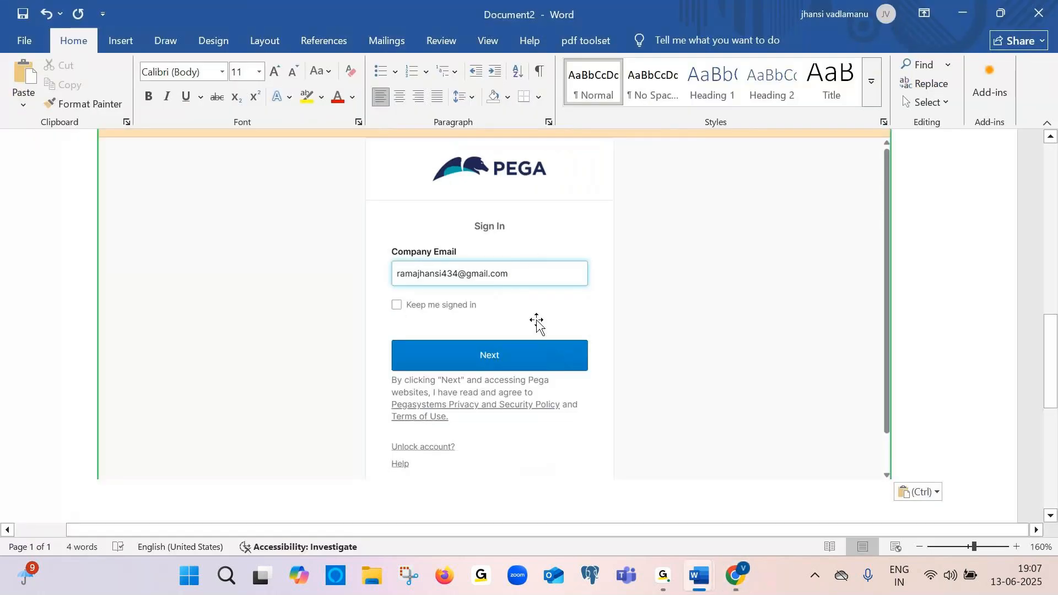
Insert the line "First search in Chrome for pdn.pega.com" between the heading and the first screenshot
scroll(491, 385, "up", 10)
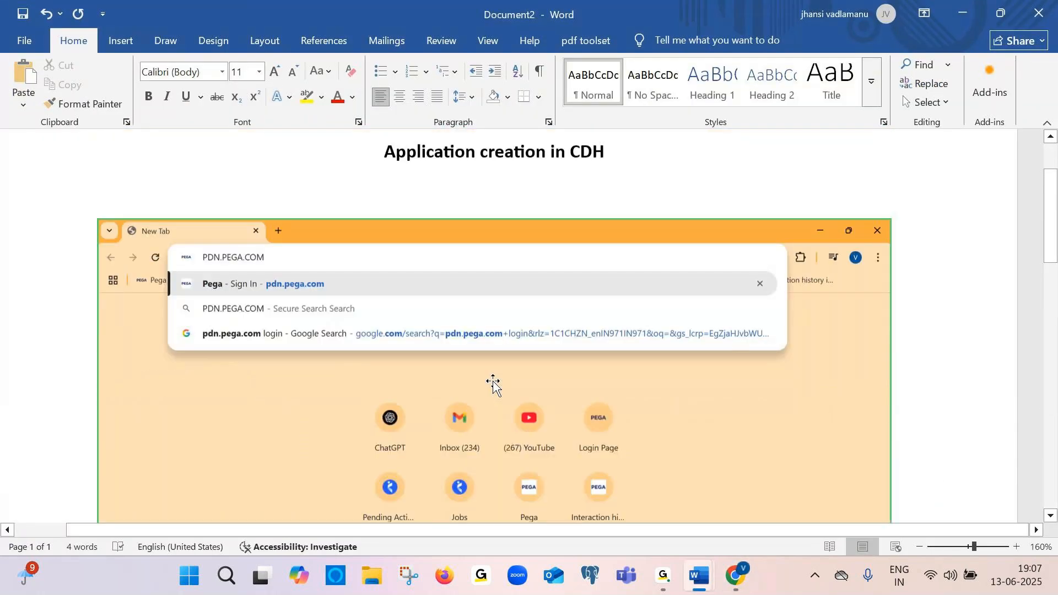
left_click(683, 205)
key("Return")
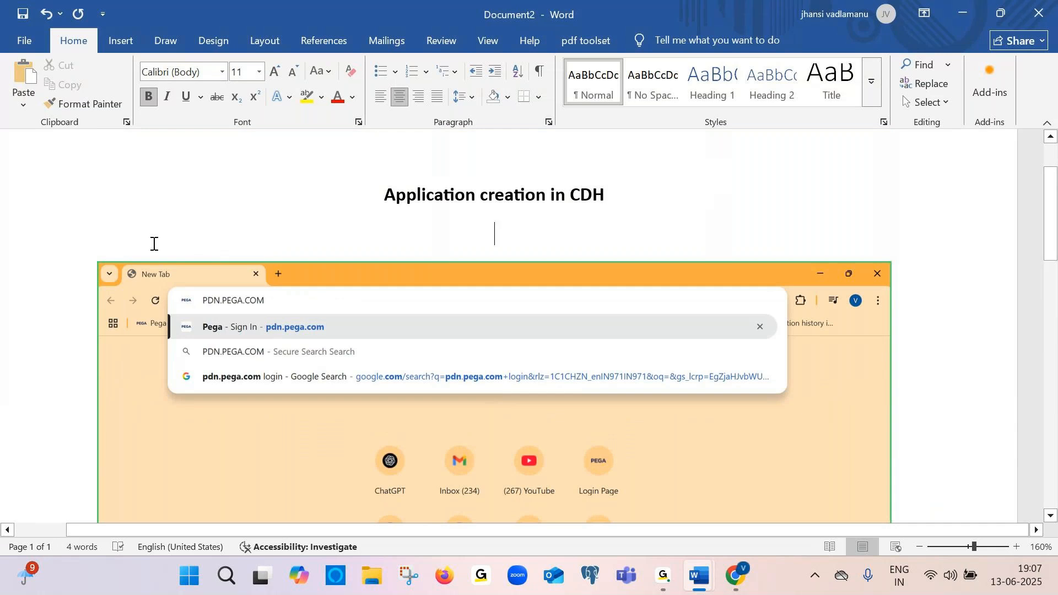
double_click(126, 238)
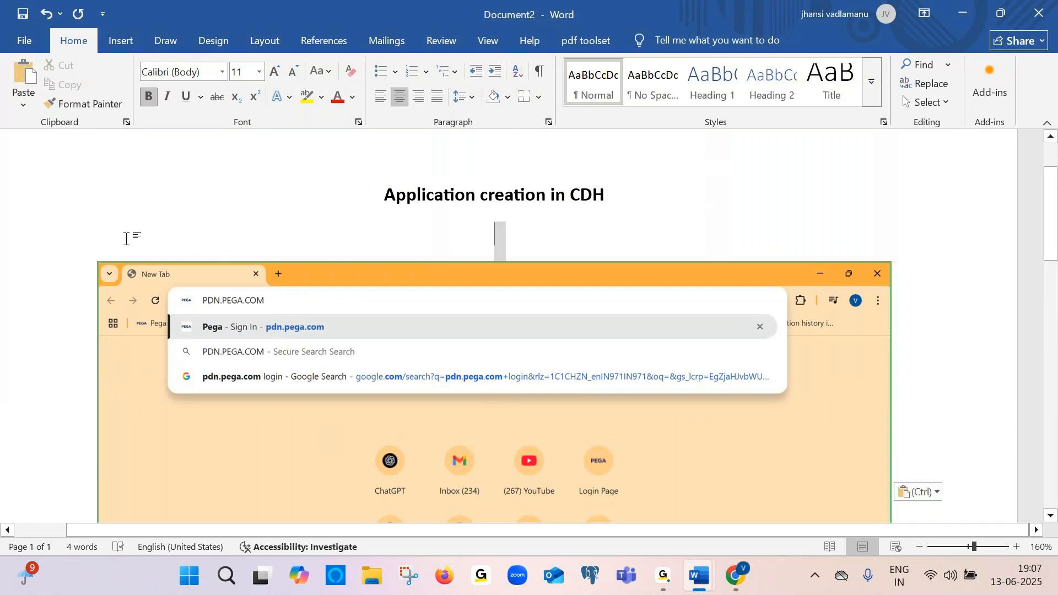
left_click(126, 239)
key("Caps_Lock")
type("fIRST ")
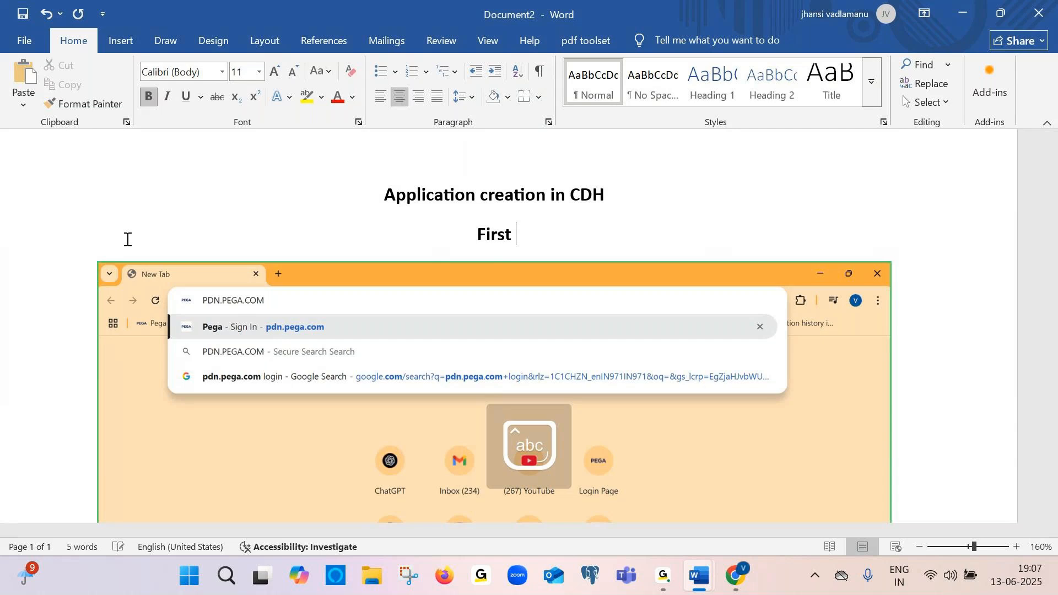
type("search i")
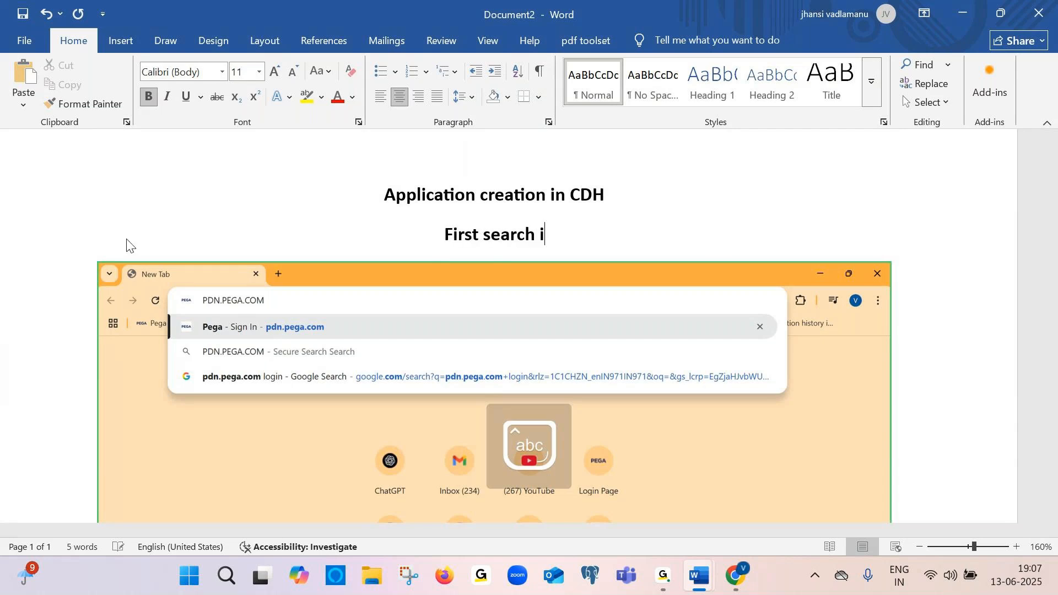
type("n C go")
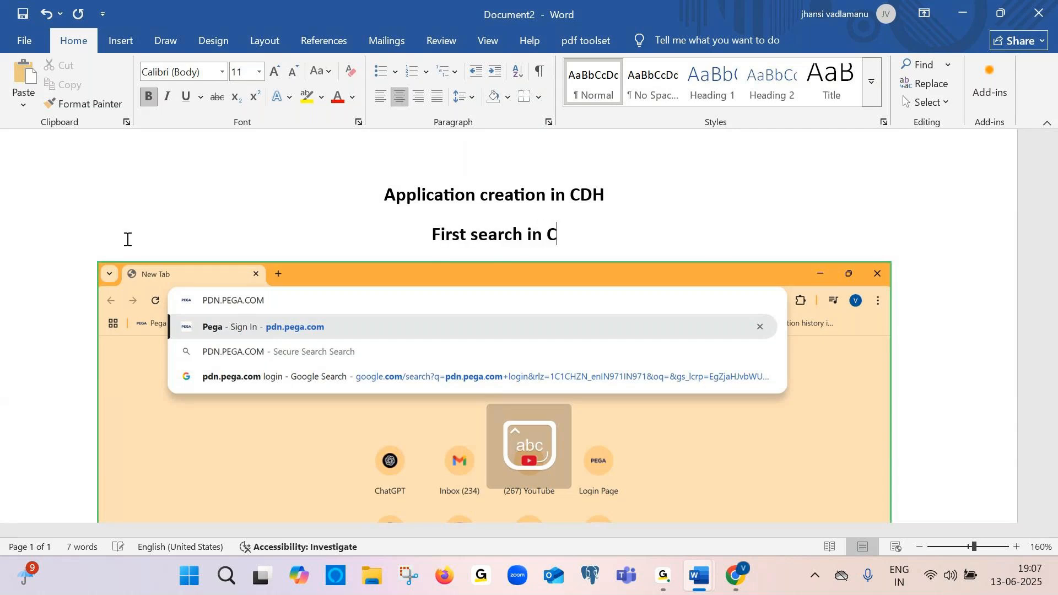
key("BackSpace")
key("BackSpace")
key("BackSpace")
type("g")
key("BackSpace")
type("hrom")
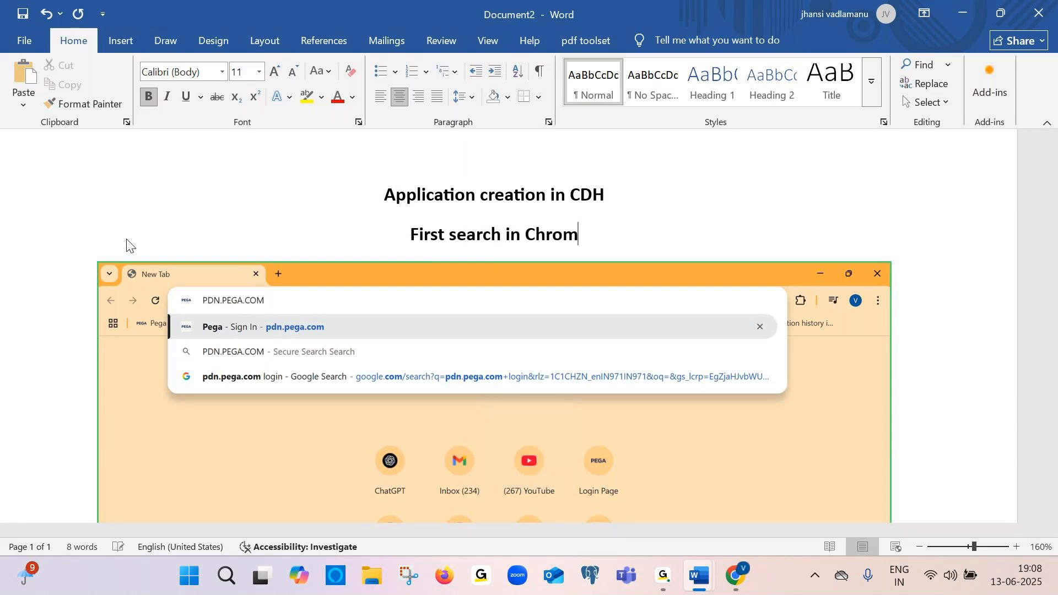
type("e for pdn")
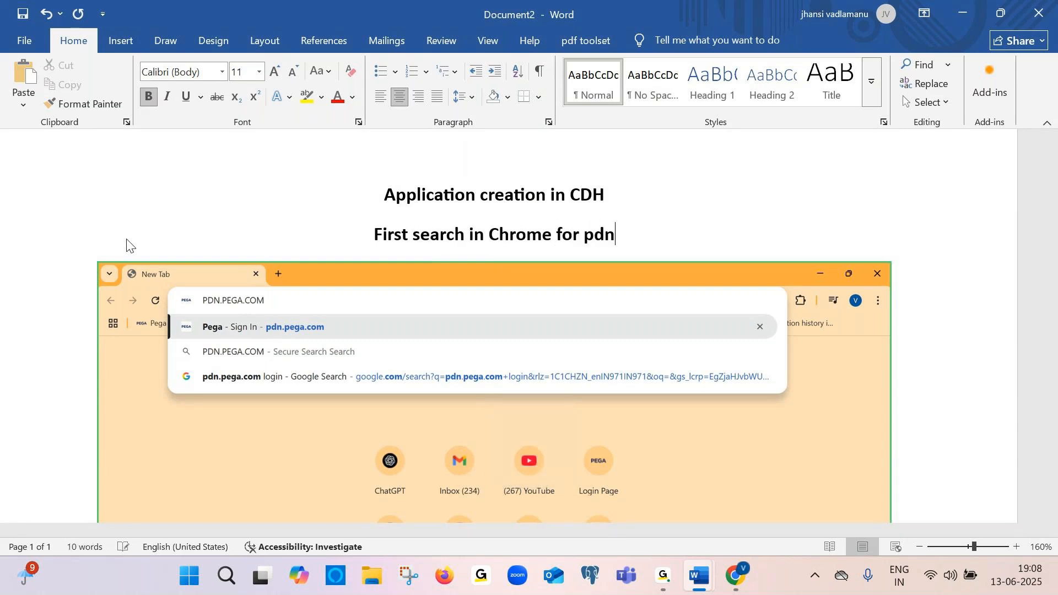
type(".pega.")
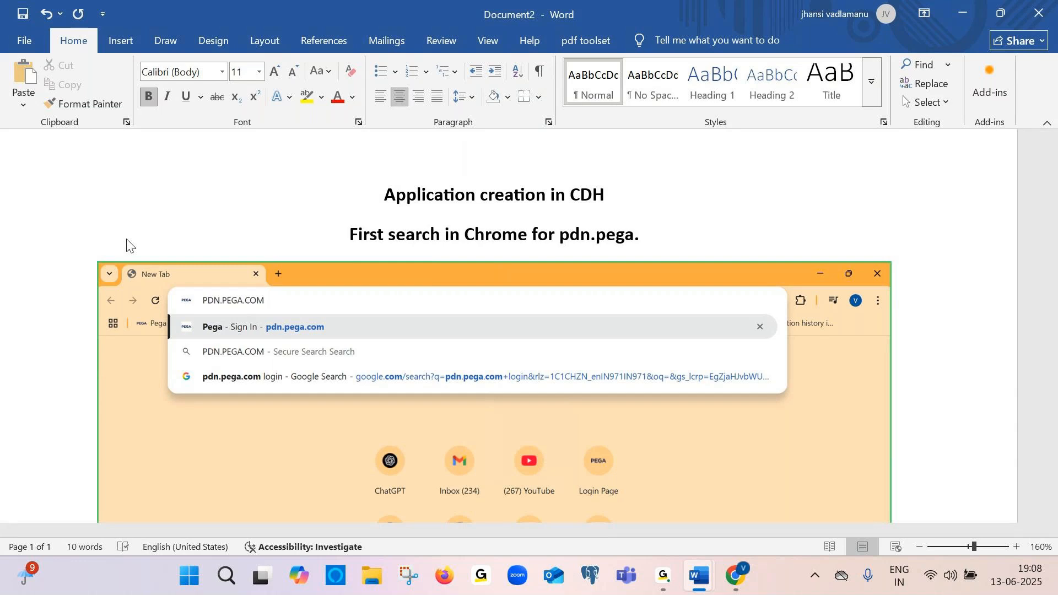
type("com")
Continue the Pega sign-in with the prefilled company email
scroll(366, 420, "down", 5)
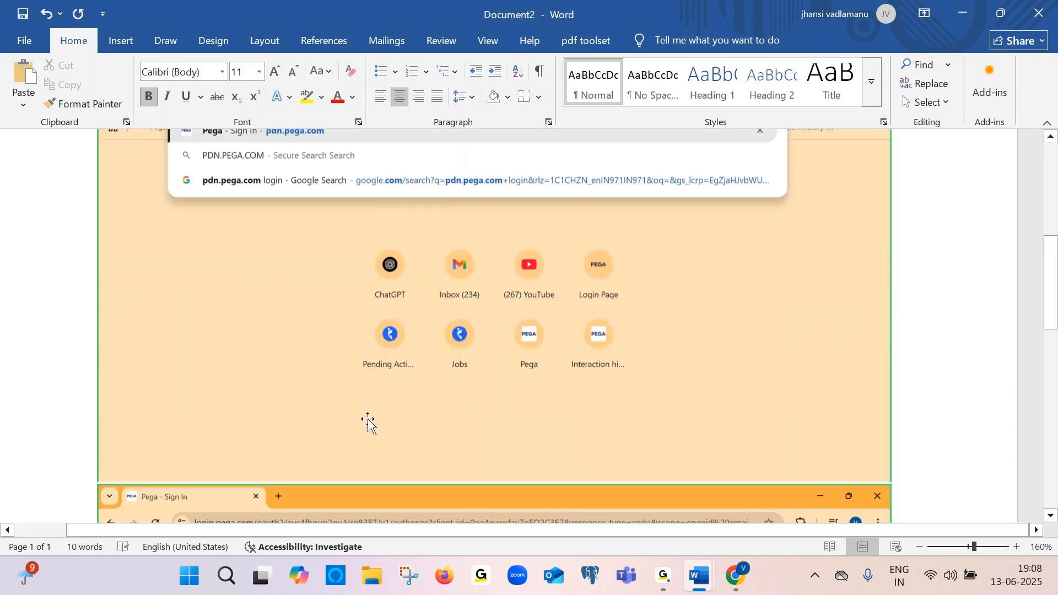
left_click(920, 368)
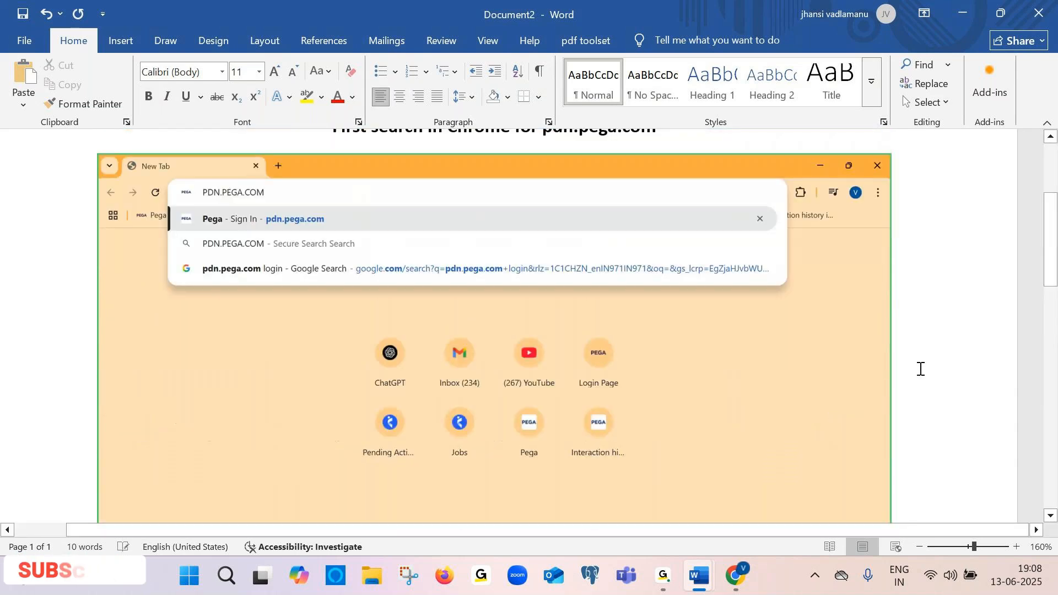
scroll(921, 368, "down", 4)
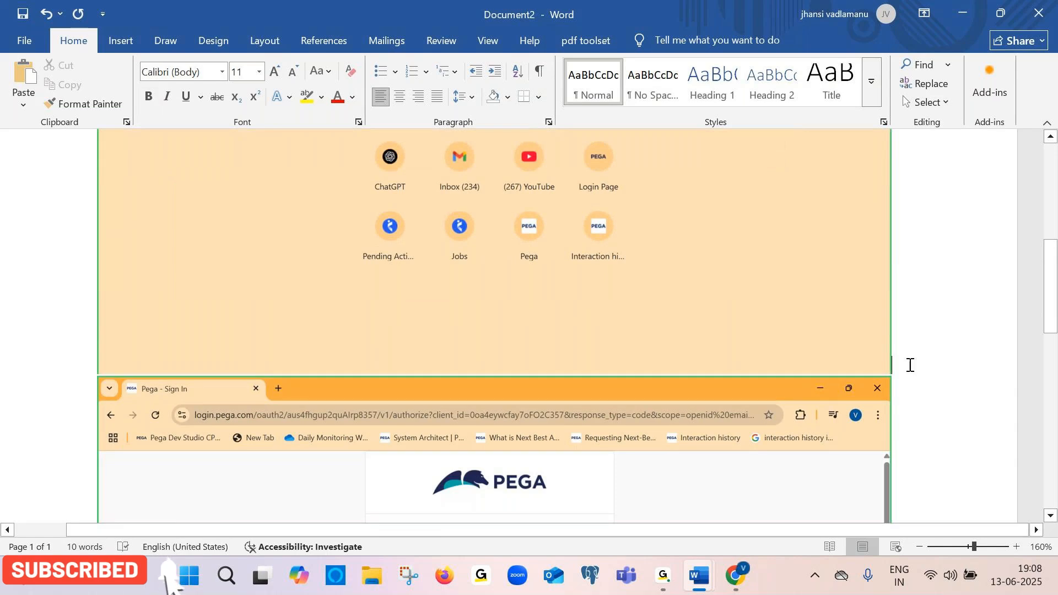
scroll(909, 365, "down", 4)
scroll(790, 350, "down", 3)
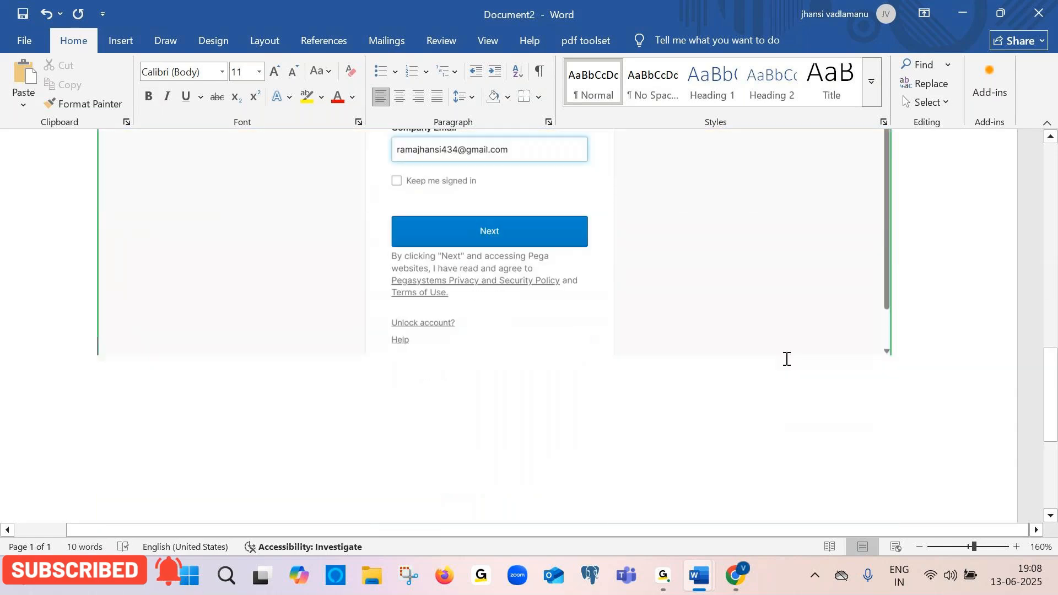
key("alt+Tab")
left_click(557, 398)
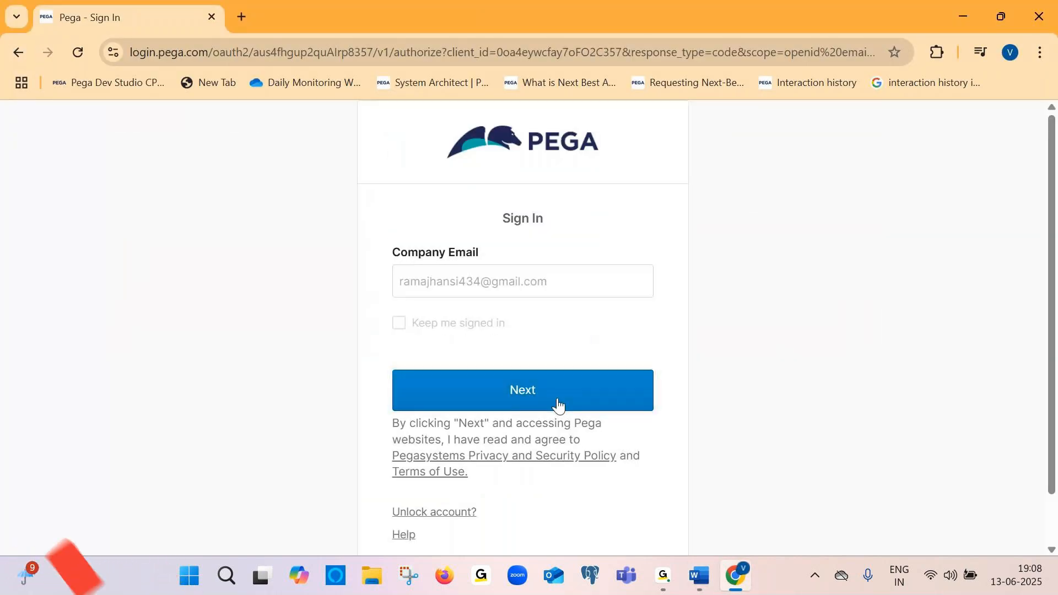
Type "Click on next" below the sign-in screenshot and start a new line
key("alt+Tab")
left_click(304, 398)
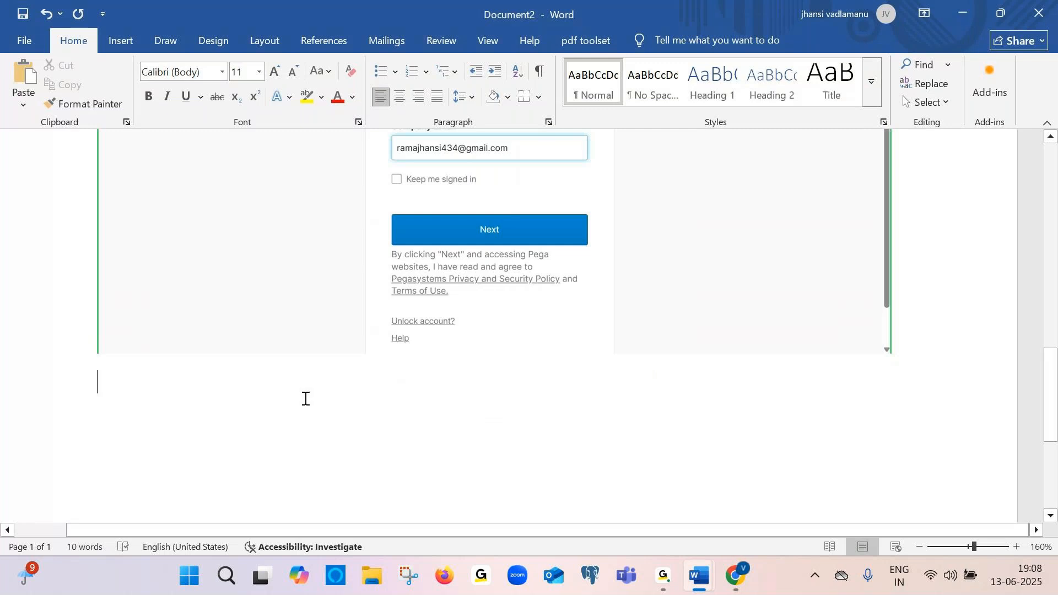
type("Click on next")
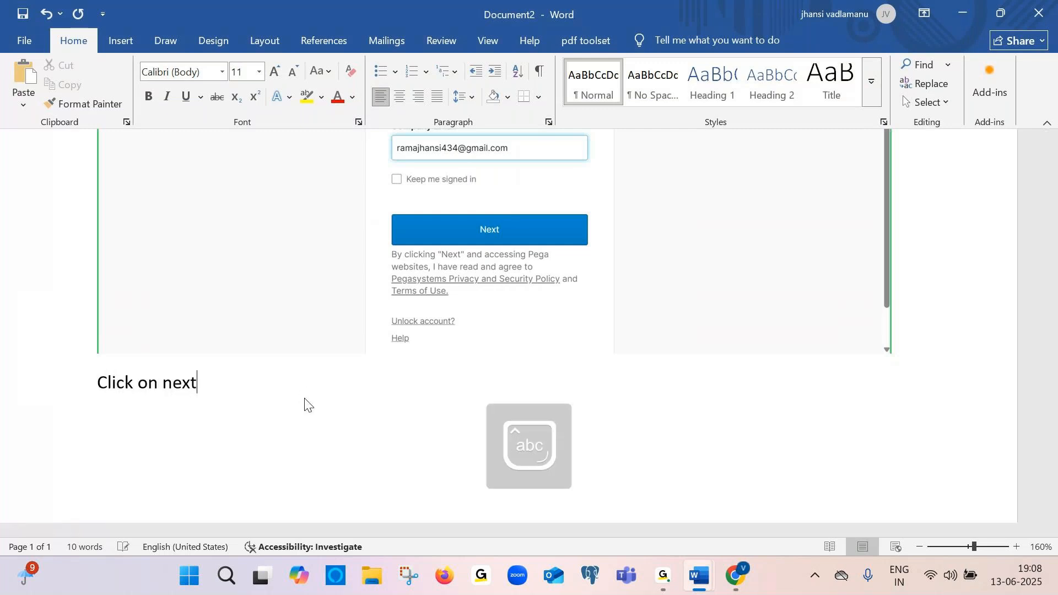
key("Return")
Enter the account password in the Pega password field
key("alt+Tab")
left_click(494, 395)
key("Caps_Lock")
type("•")
key("Caps_Lock")
type("••••••")
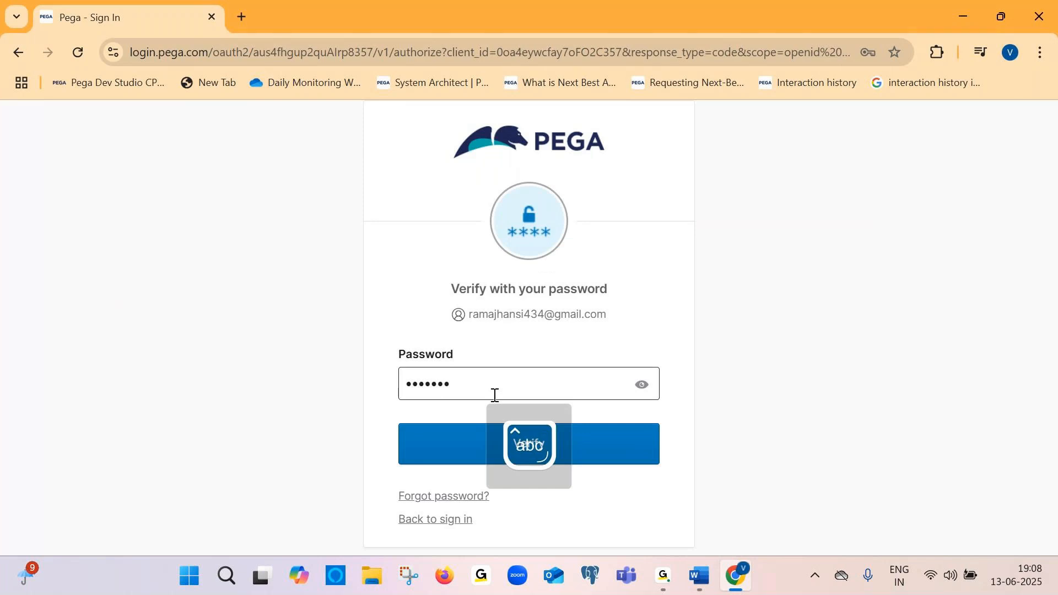
type("•••")
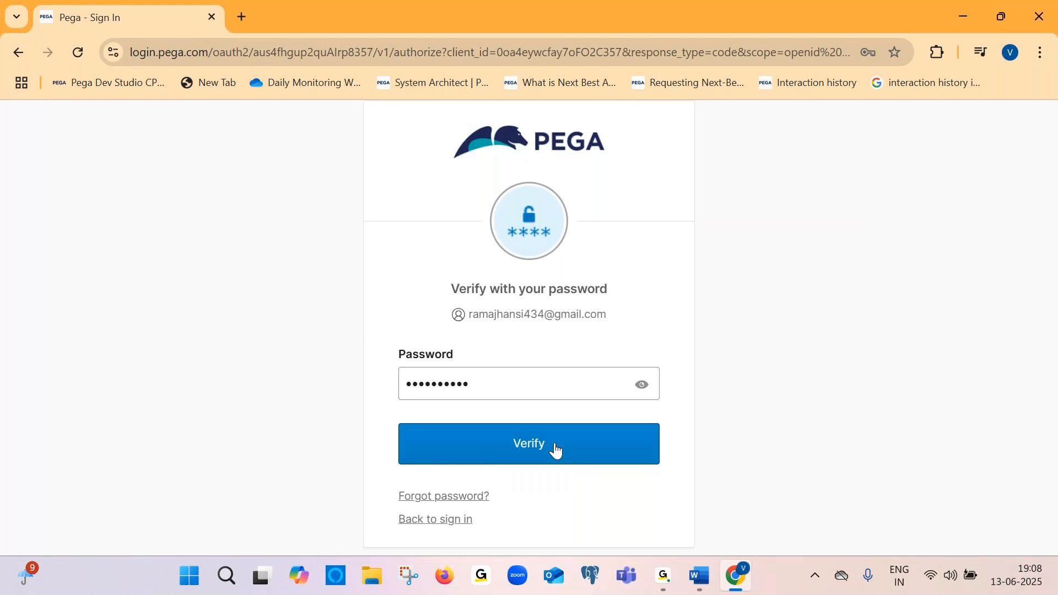
Paste a screenshot of the password verification page into the document
key("alt+Tab")
key("ctrl+v")
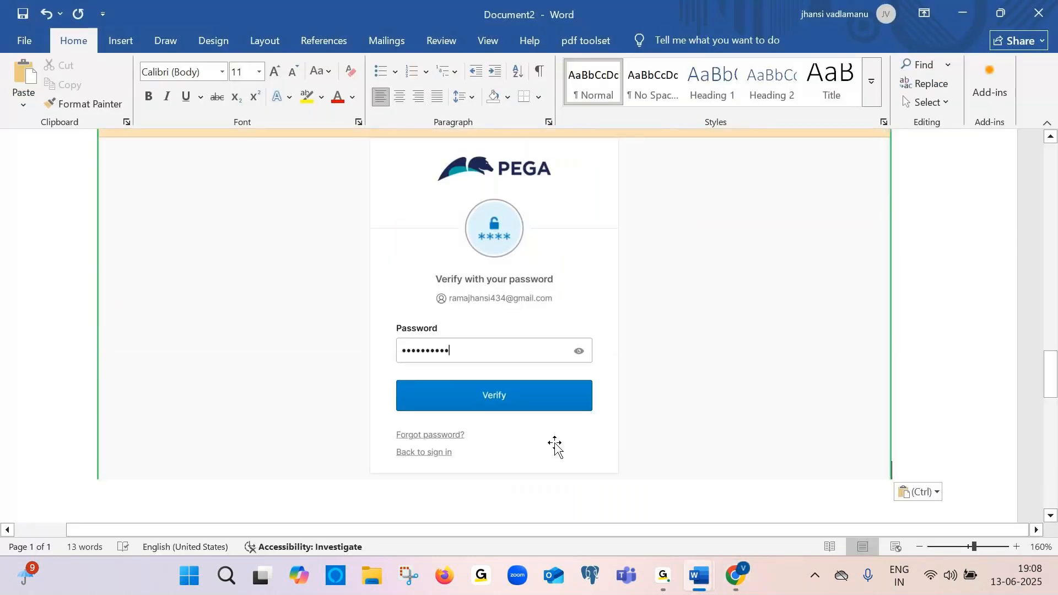
Return to the browser and try to verify the password to sign in to Pega
key("alt+Tab")
mouse_move(731, 578)
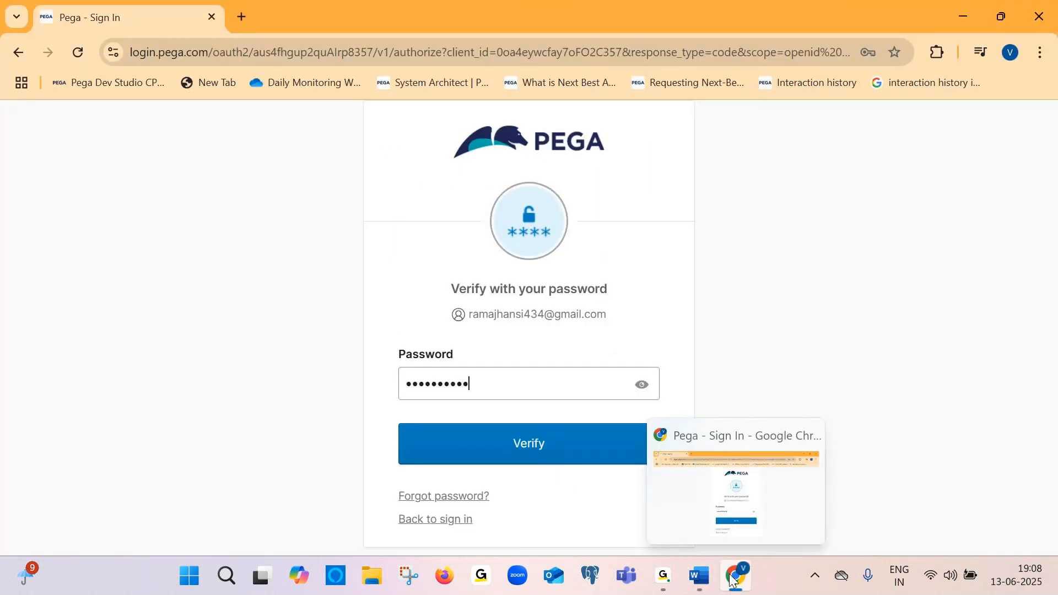
mouse_move(663, 576)
left_click(714, 488)
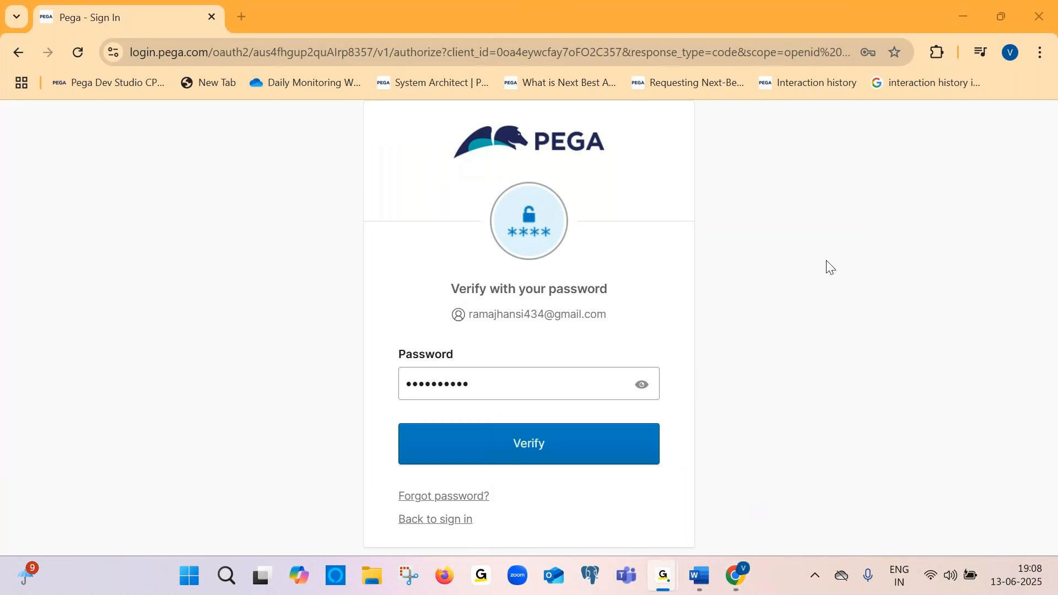
left_click(1024, 108)
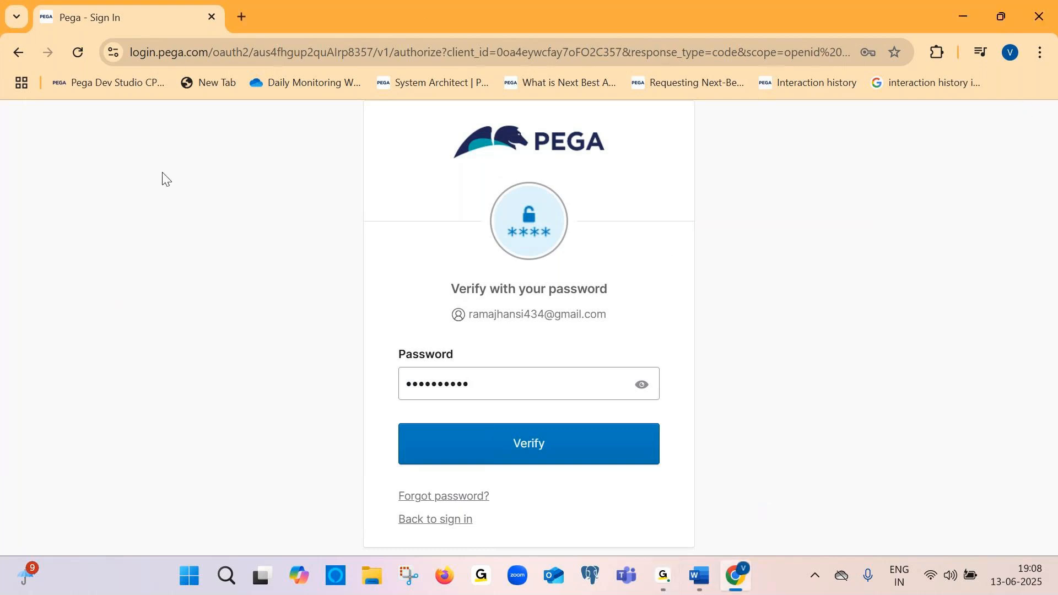
left_click(543, 444)
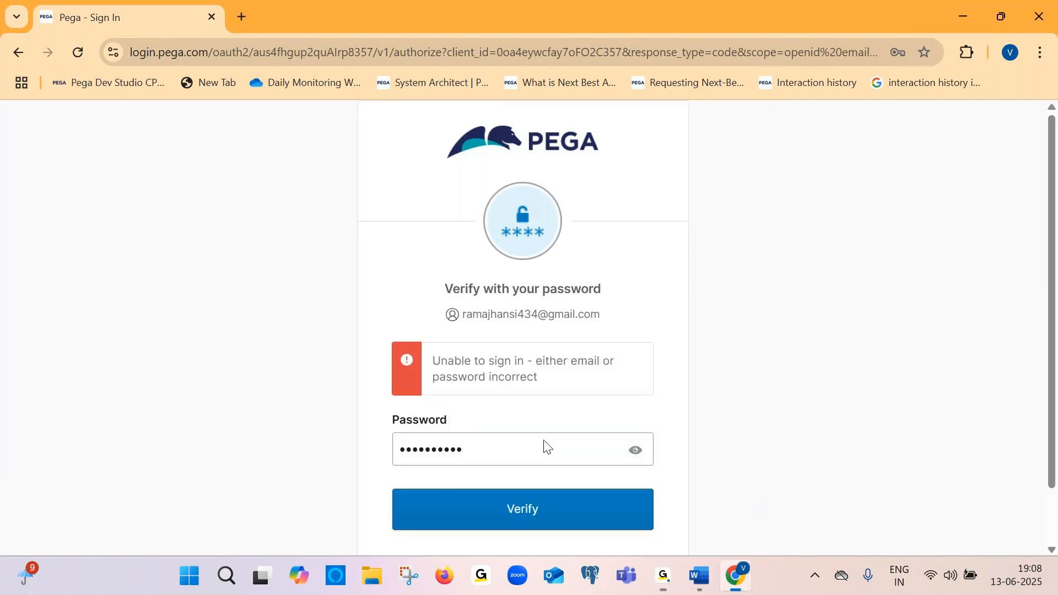
left_click(517, 446)
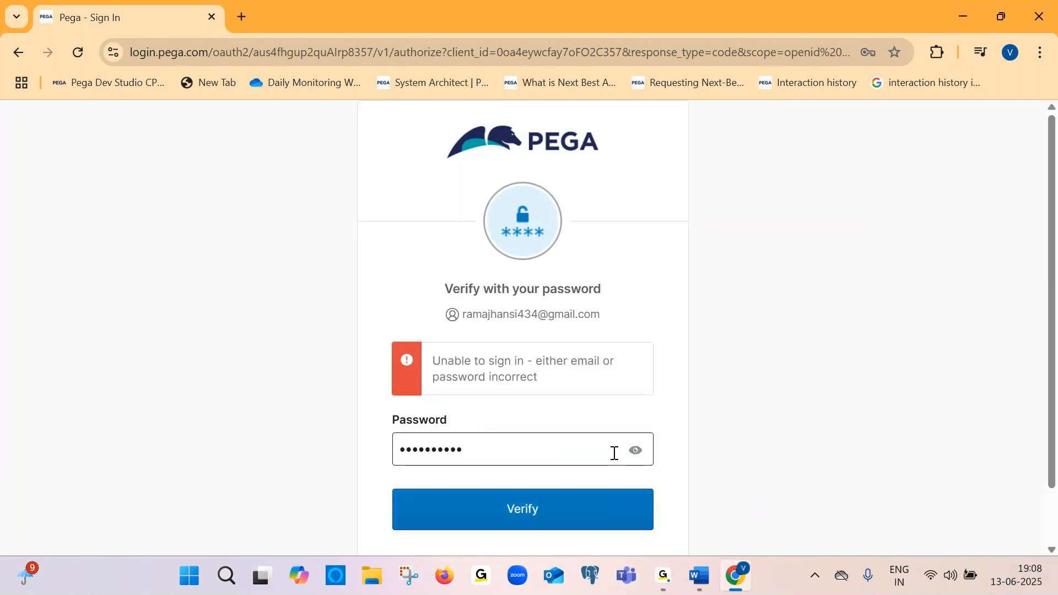
Re-enter the account password in the Pega password field and verify it
key("BackSpace")
key("BackSpace")
key("BackSpace")
key("BackSpace")
key("BackSpace")
key("BackSpace")
key("BackSpace")
key("BackSpace")
key("BackSpace")
key("BackSpace")
key("BackSpace")
key("Caps_Lock")
type("R••••••••••")
left_click(578, 507)
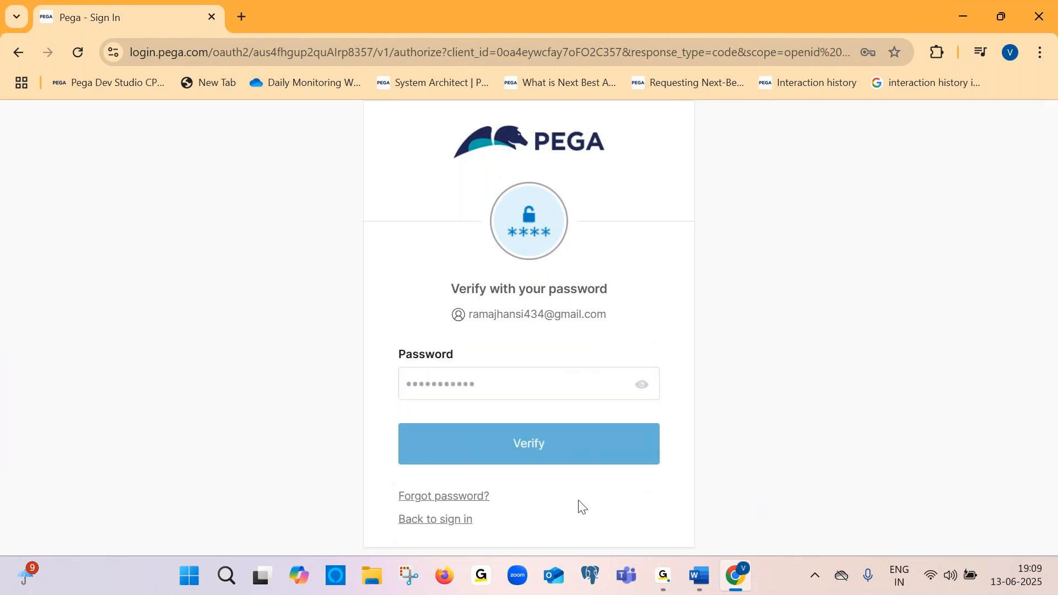
Switch to Document2 and type "Click on verify" on a new line below the password screenshot
mouse_move(698, 575)
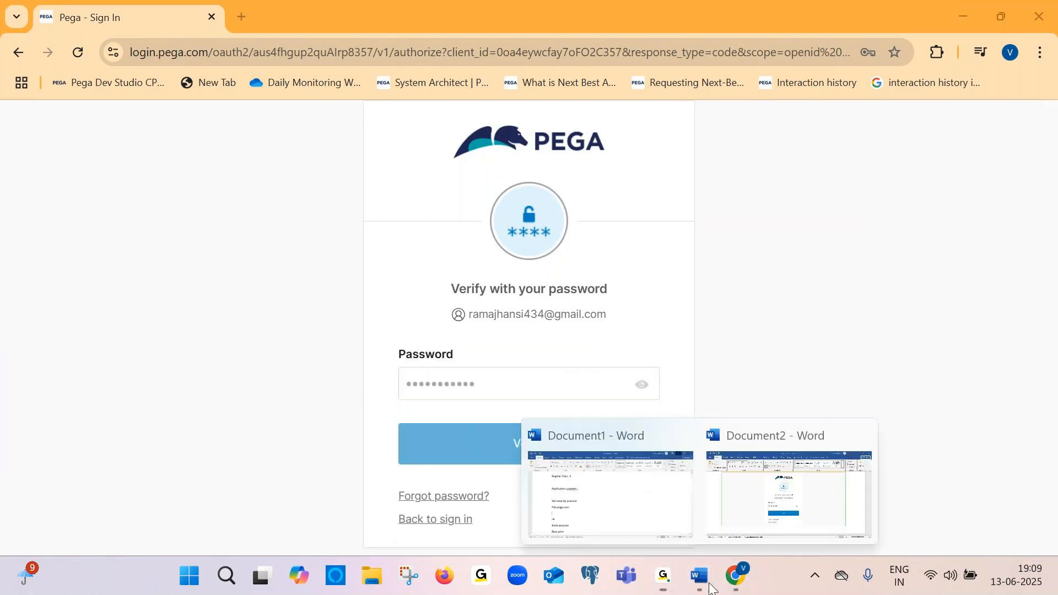
left_click(762, 501)
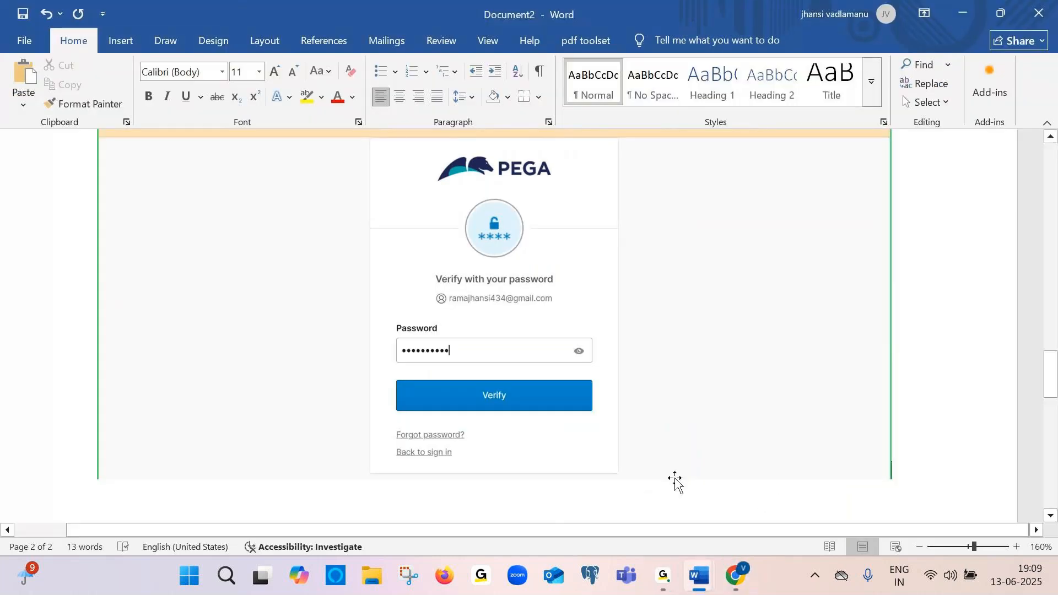
key("Return")
type("Click on verify")
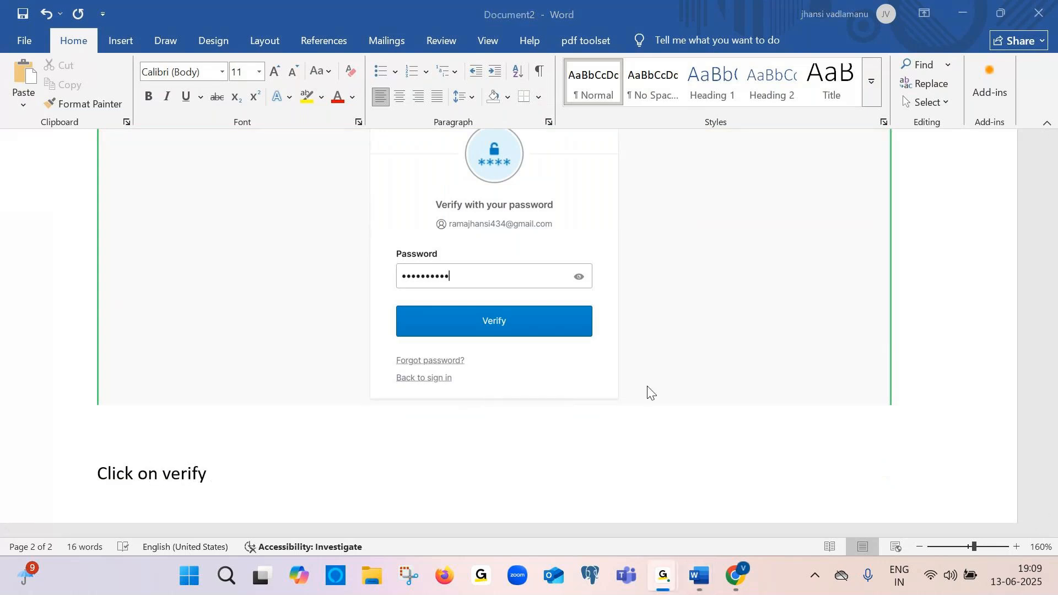
Check the browser's sign-in progress, then paste the signing-in screenshot at the end of the document
left_click(740, 577)
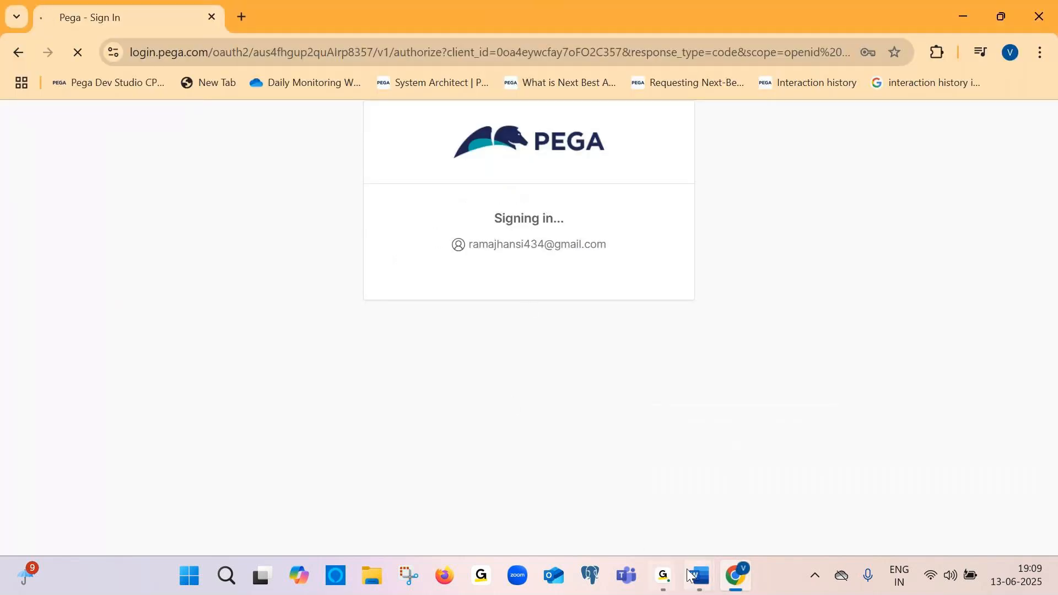
mouse_move(686, 568)
left_click(781, 488)
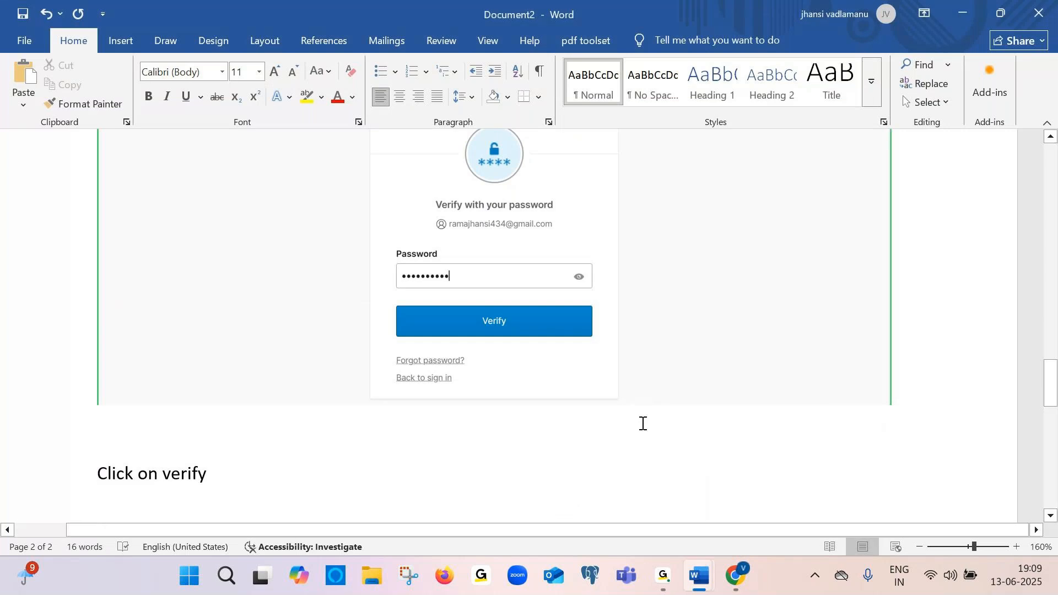
scroll(642, 423, "down", 2)
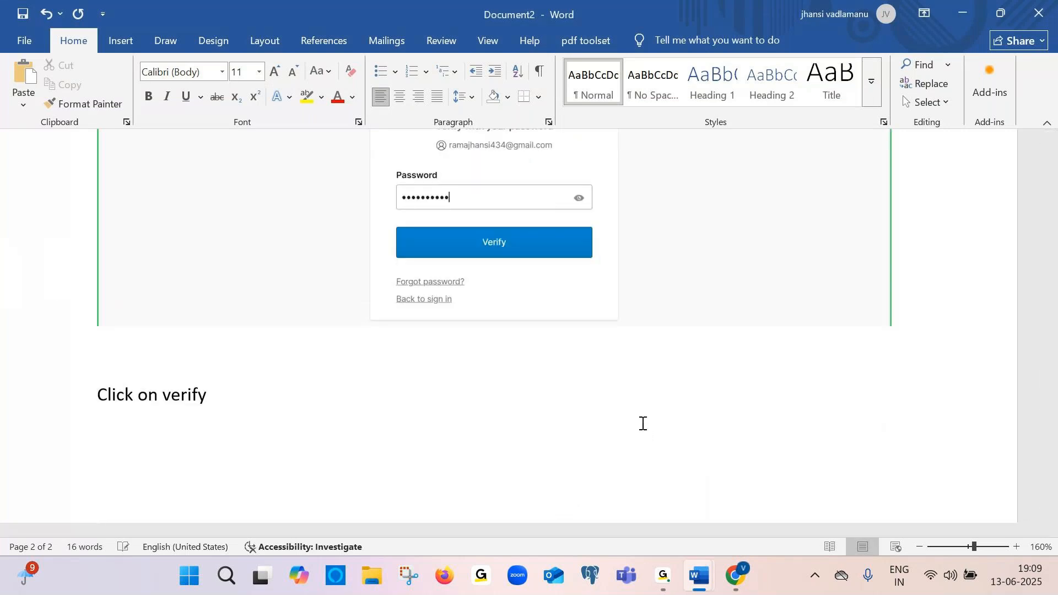
key("ctrl+v")
Open the Training menu on the Pega Community page and choose My Dashboard
key("alt+Tab")
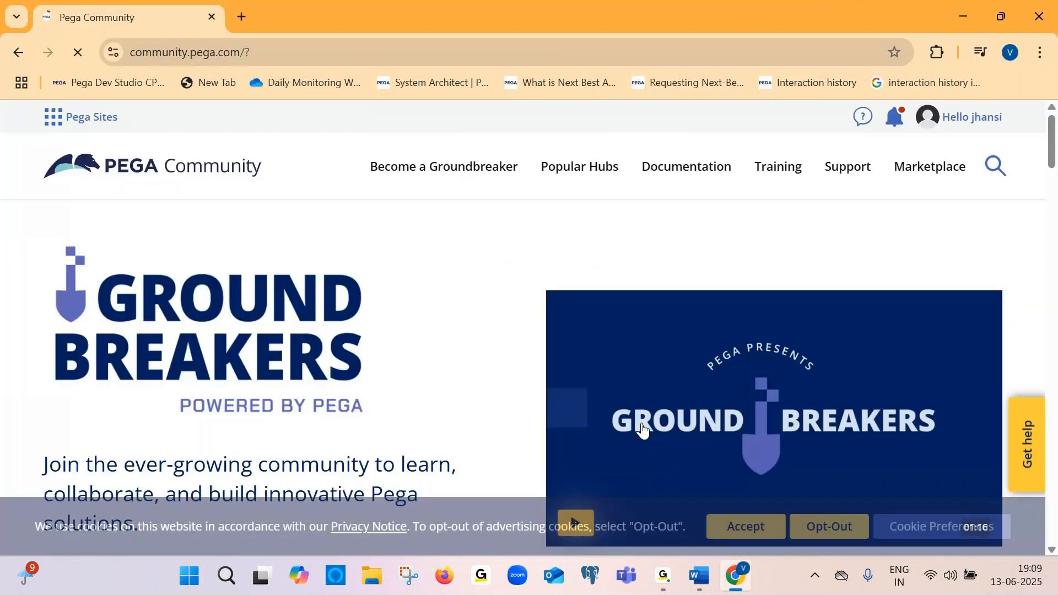
left_click(790, 172)
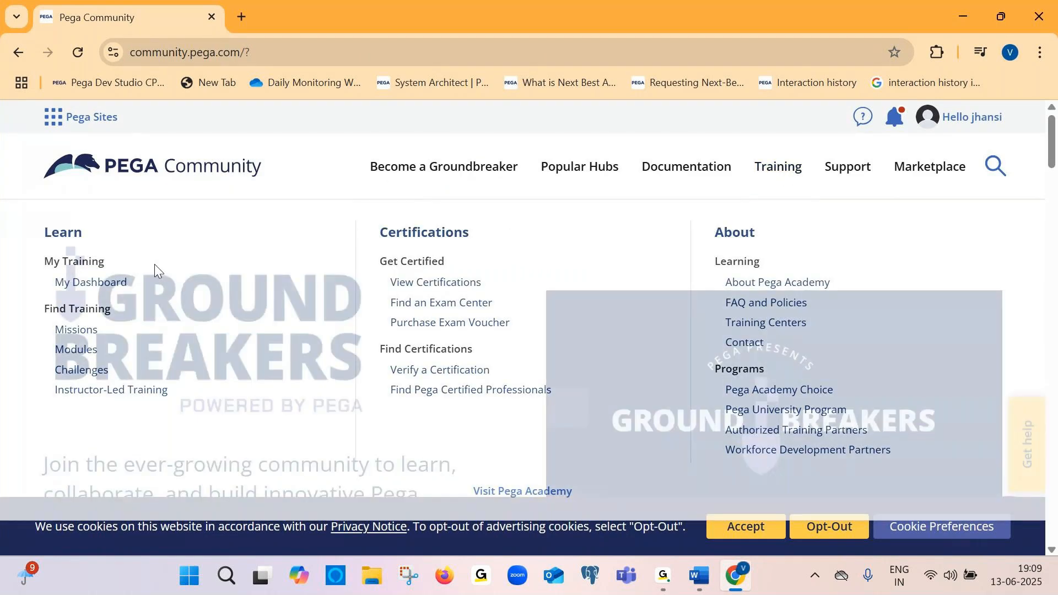
left_click(104, 286)
Return to the document, turn on bold, and paste the Training menu screenshot
key("alt+Tab")
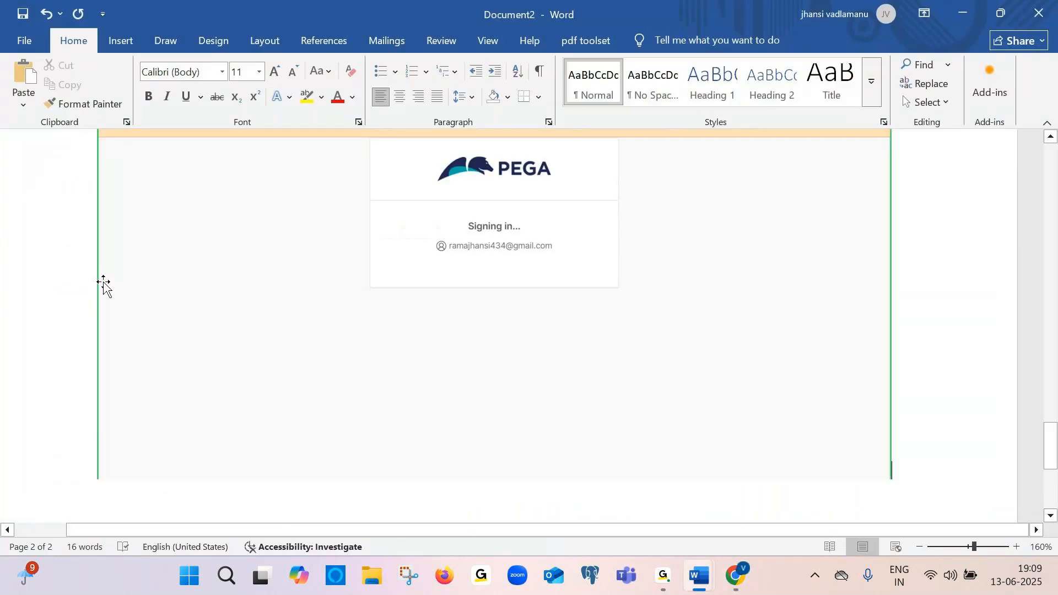
key("ctrl+b")
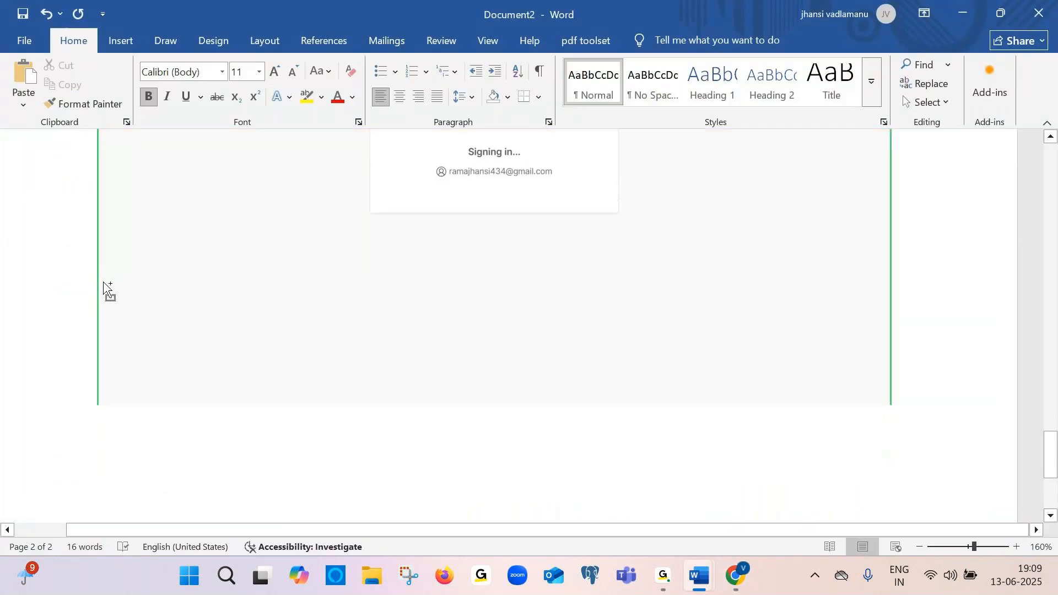
key("ctrl+v")
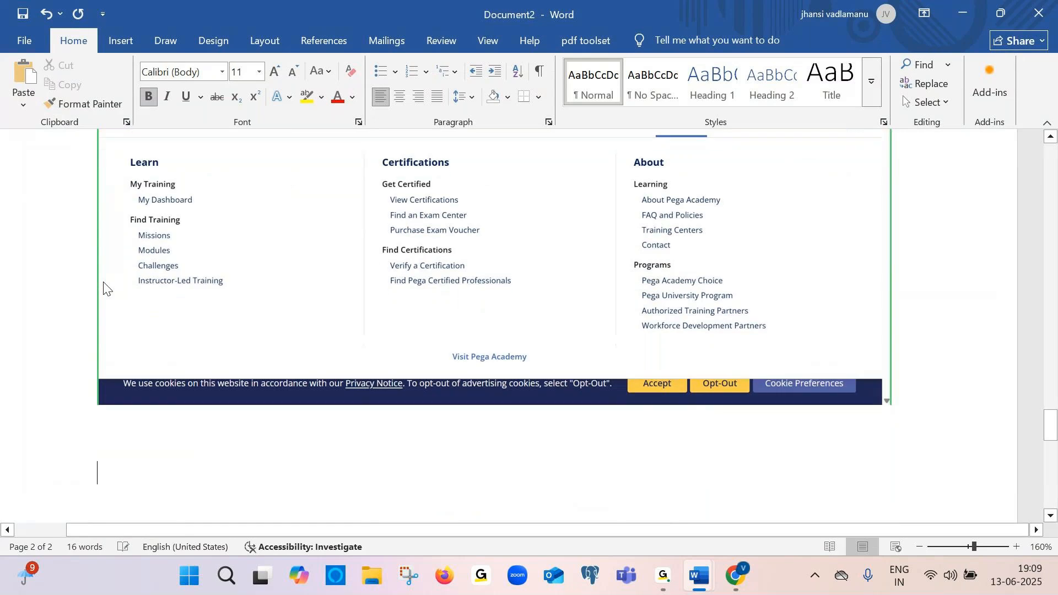
Type "Here goto trainings and select my dashboard" below the Training menu screenshot
type("Here got")
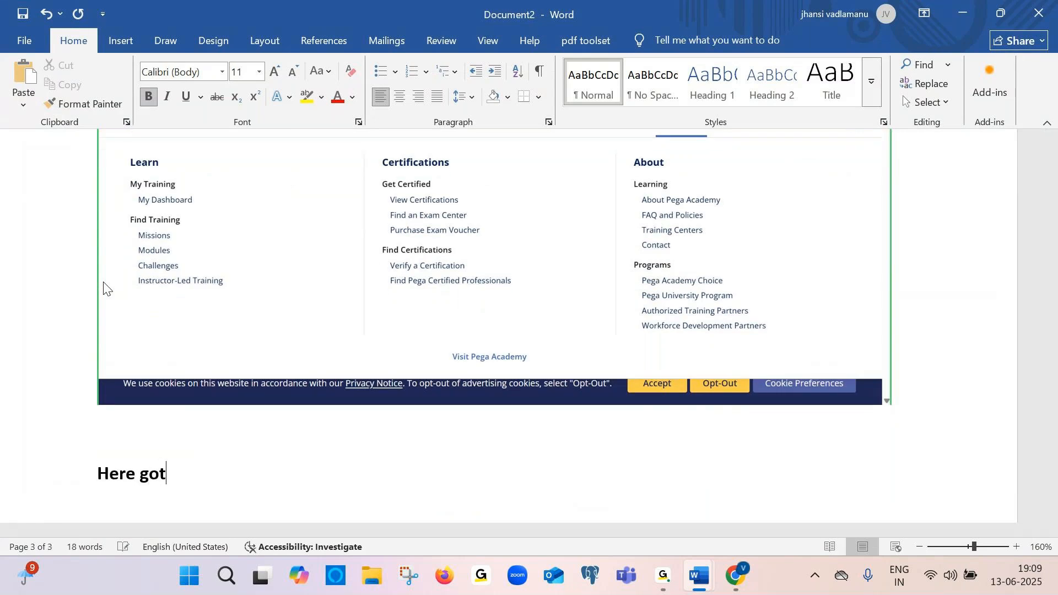
type("o trainings and se")
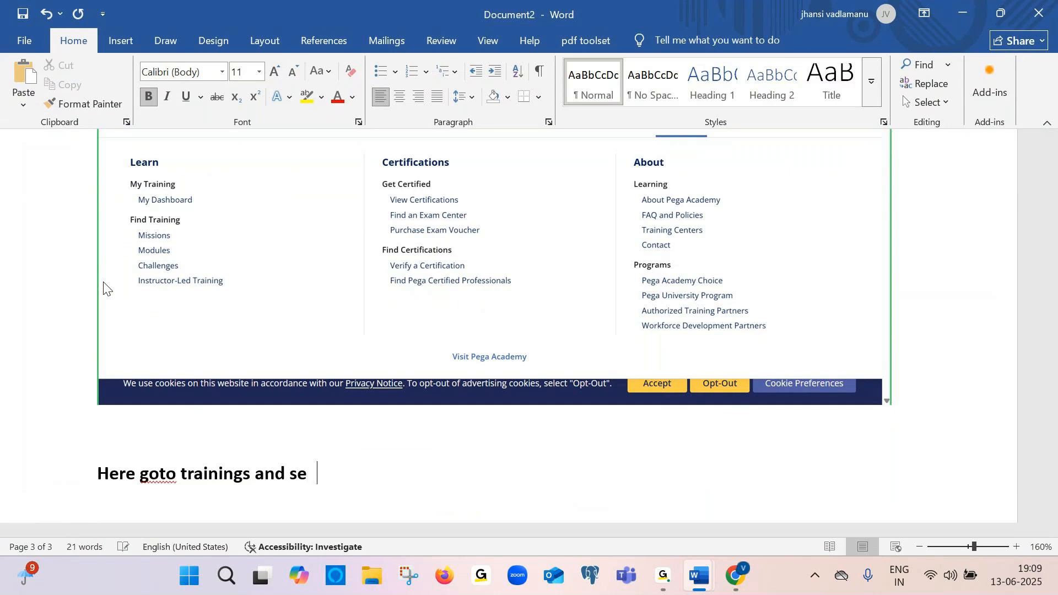
type("lect my dashboard")
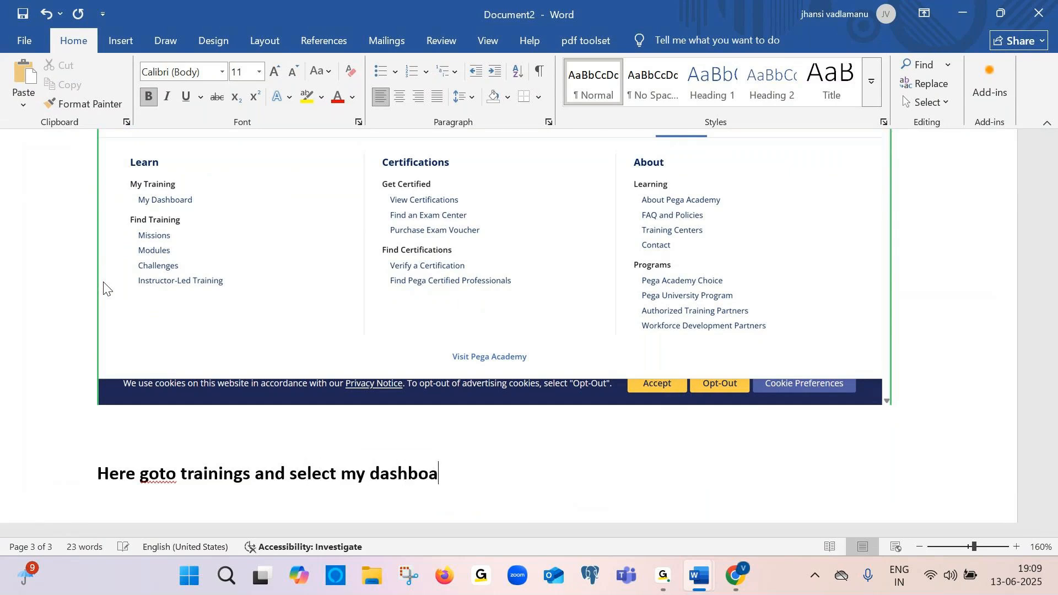
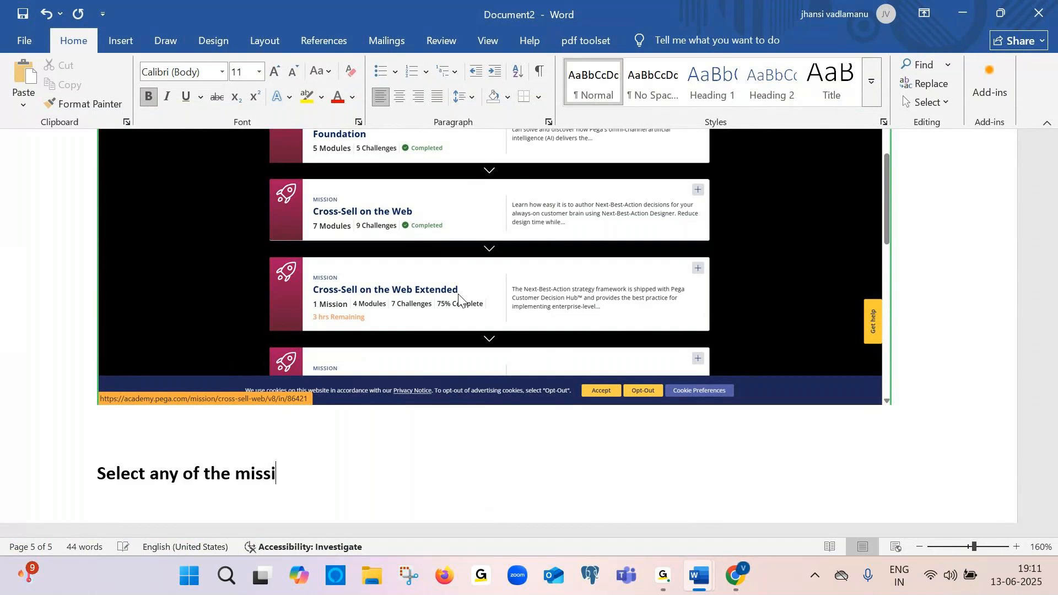
Scroll through the Cross-Sell on the Web mission's module list and paste its screenshot at the end of the document
scroll(425, 372, "down", 5)
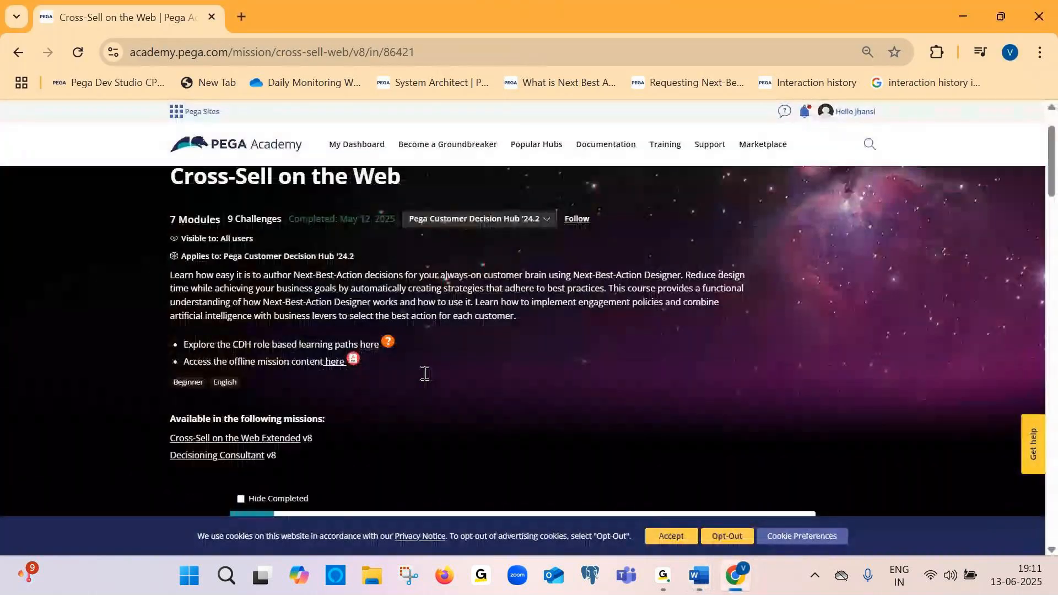
scroll(424, 373, "down", 1)
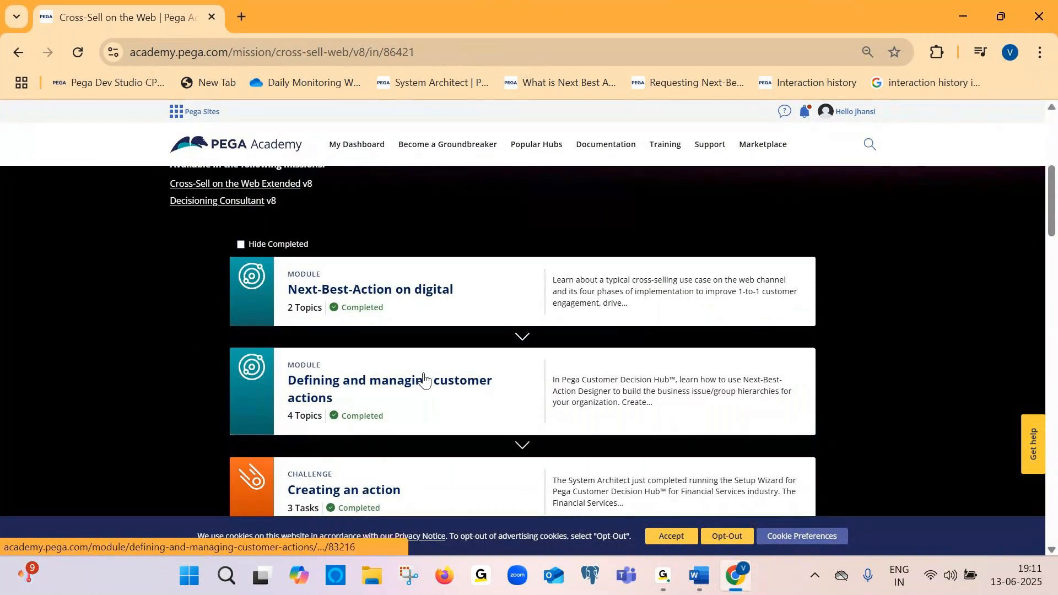
key("alt+Tab")
key("ctrl+v")
scroll(423, 374, "down", 3)
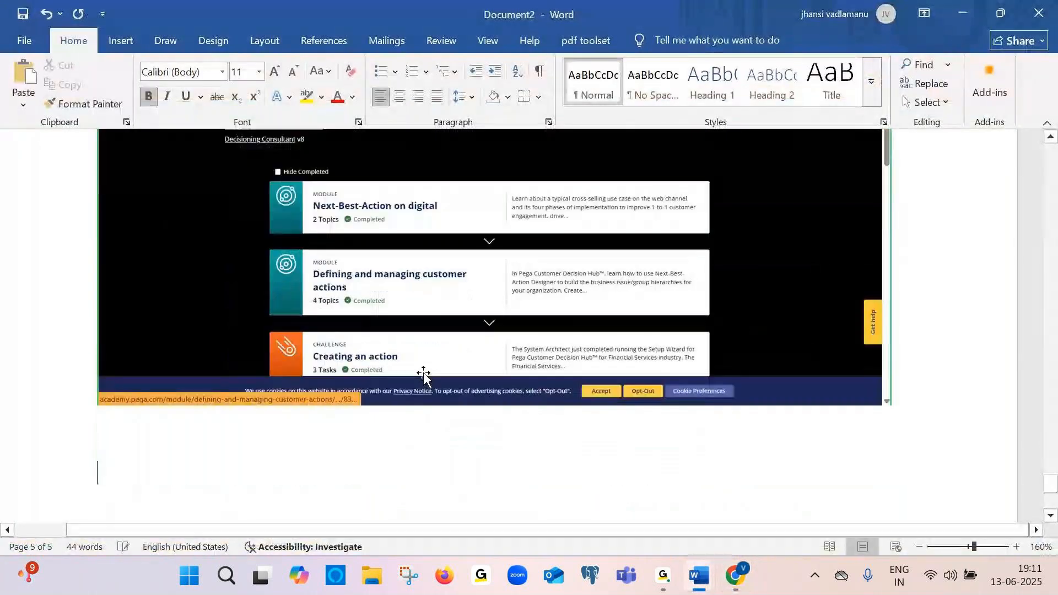
Back in the browser, open the Creating an action challenge from the mission's list
key("alt+Tab")
scroll(449, 325, "down", 2)
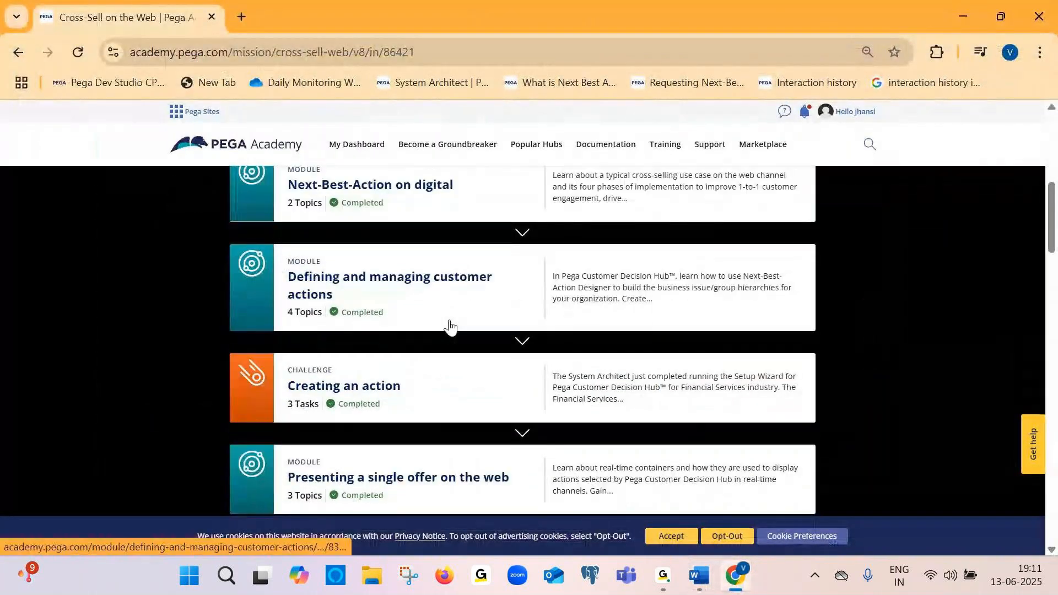
scroll(346, 235, "up", 1)
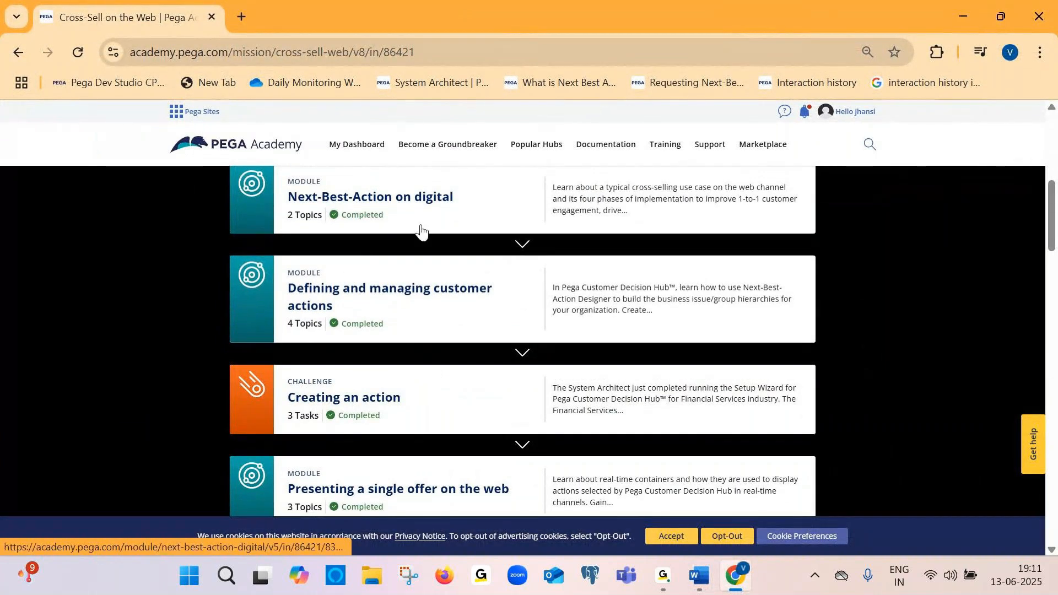
scroll(448, 260, "down", 1)
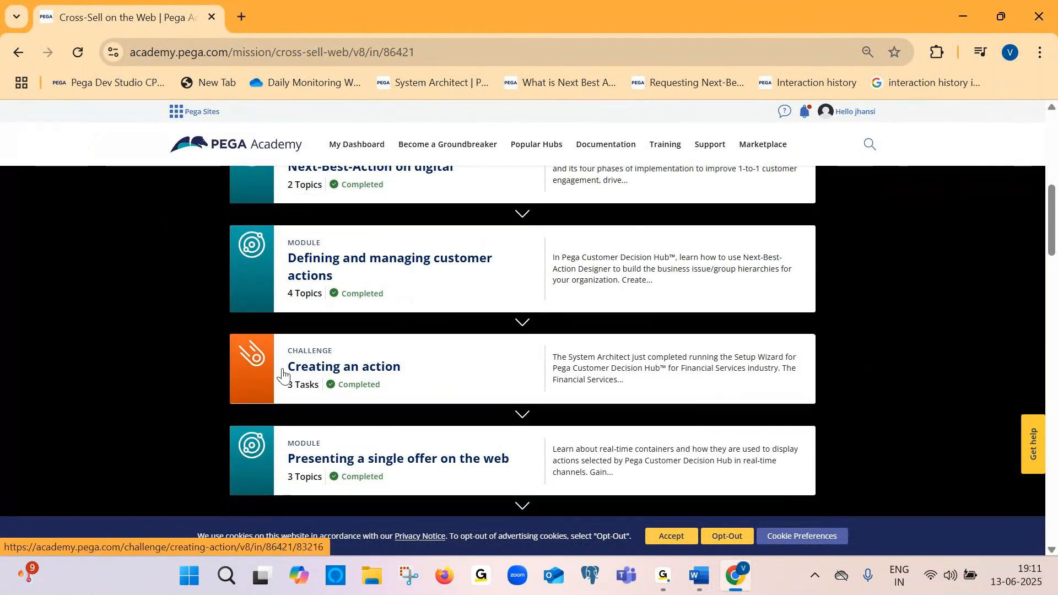
left_click(428, 371)
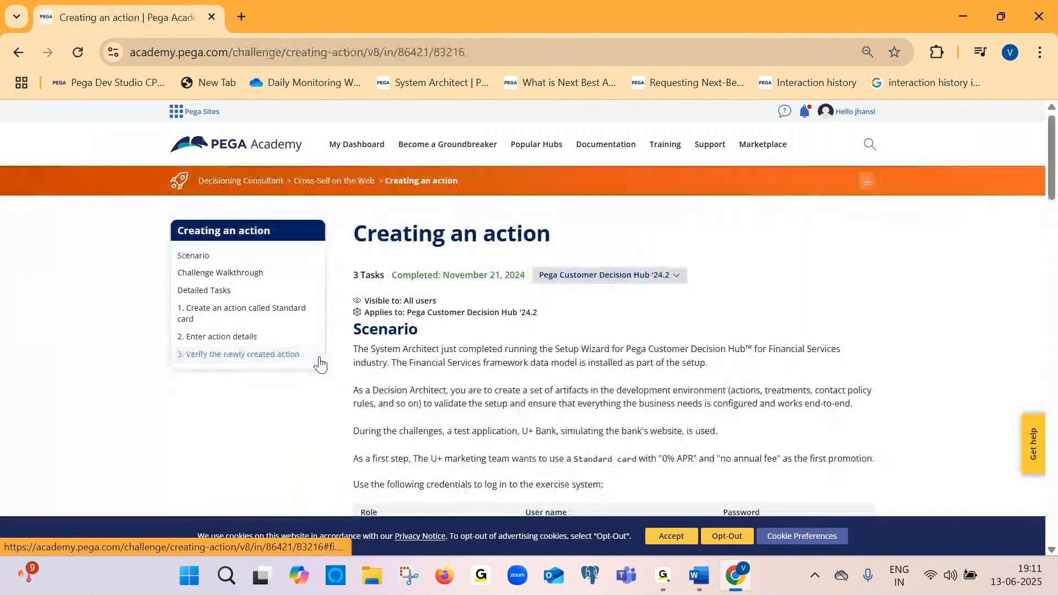
Type "Open any of the challenge" below the pasted module screenshot in the document
key("alt+Tab")
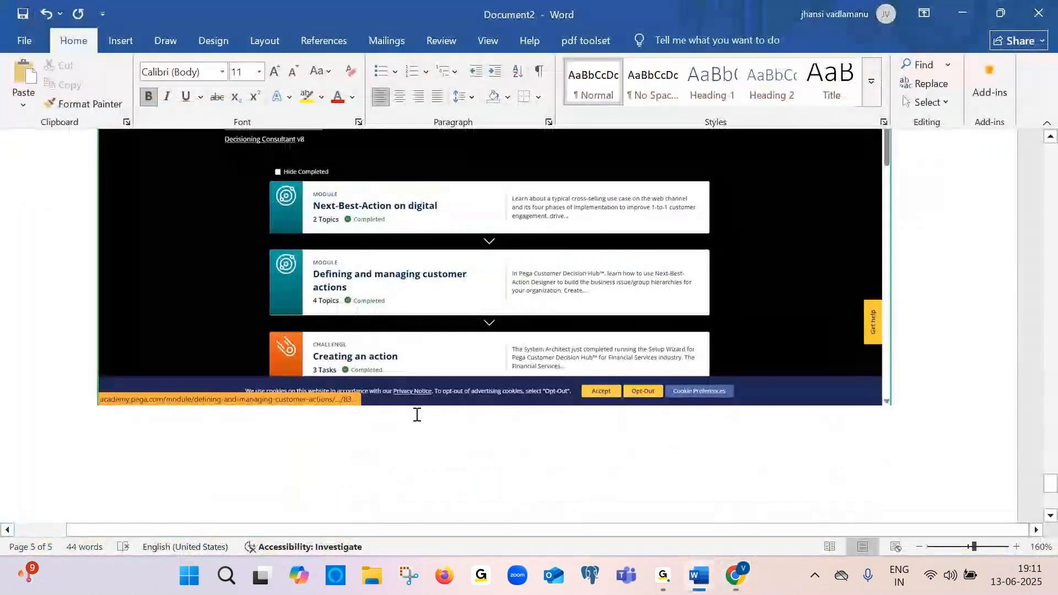
type("open ")
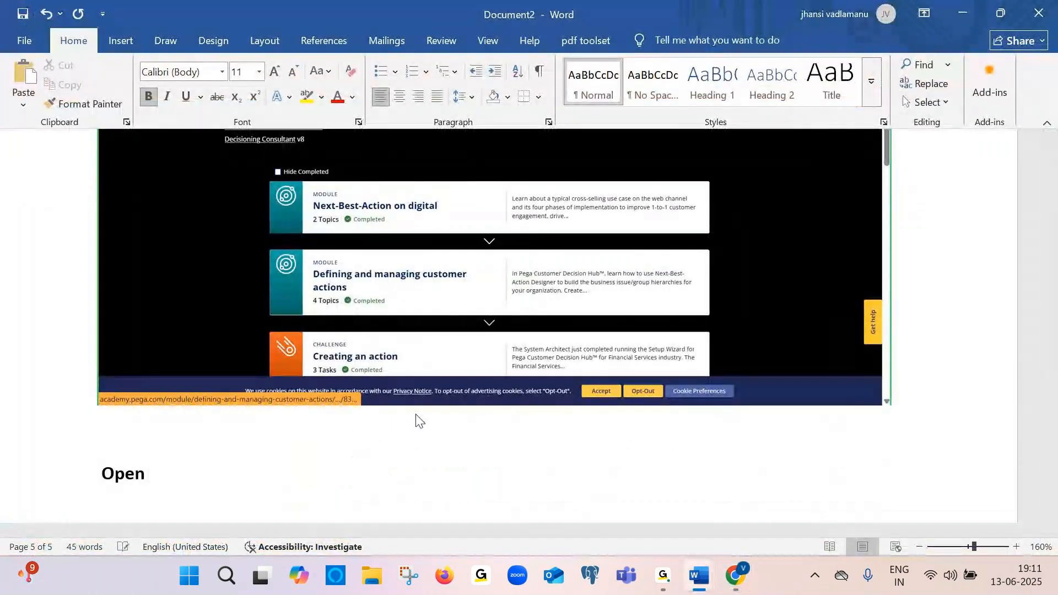
type("any of t")
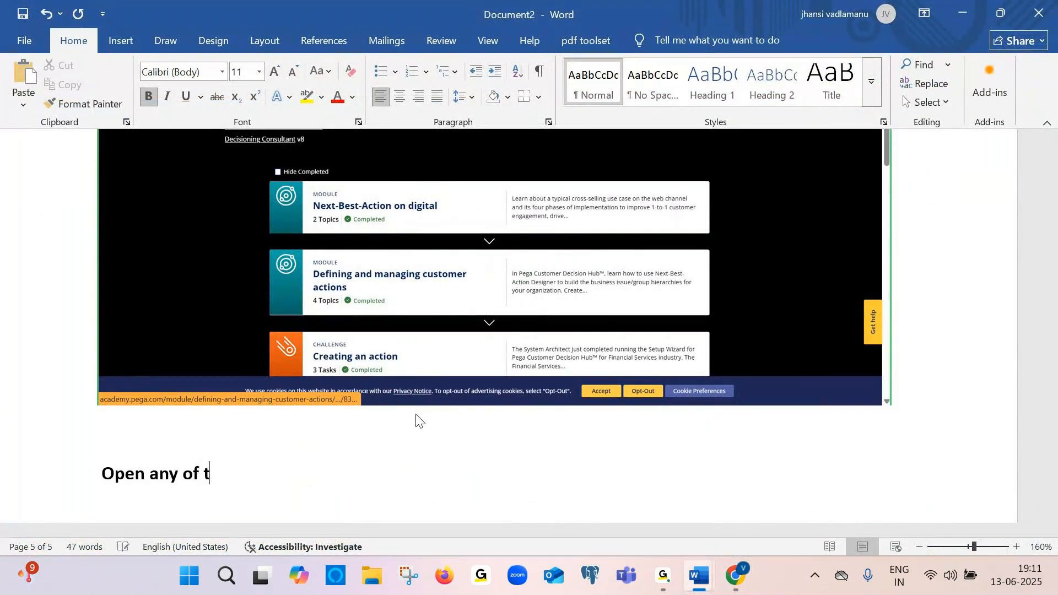
type("he chale")
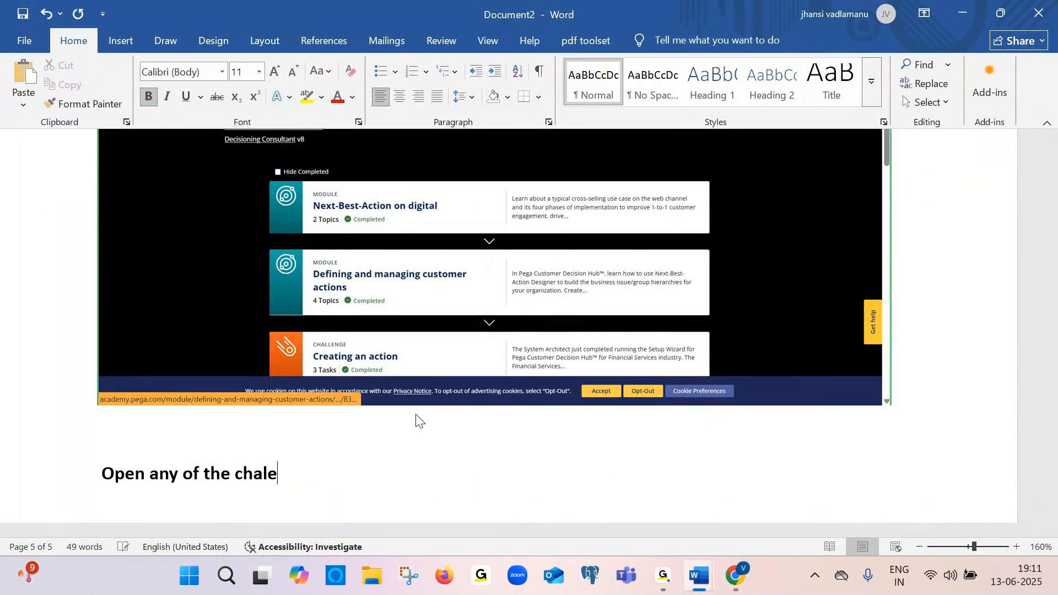
key("BackSpace")
type("le")
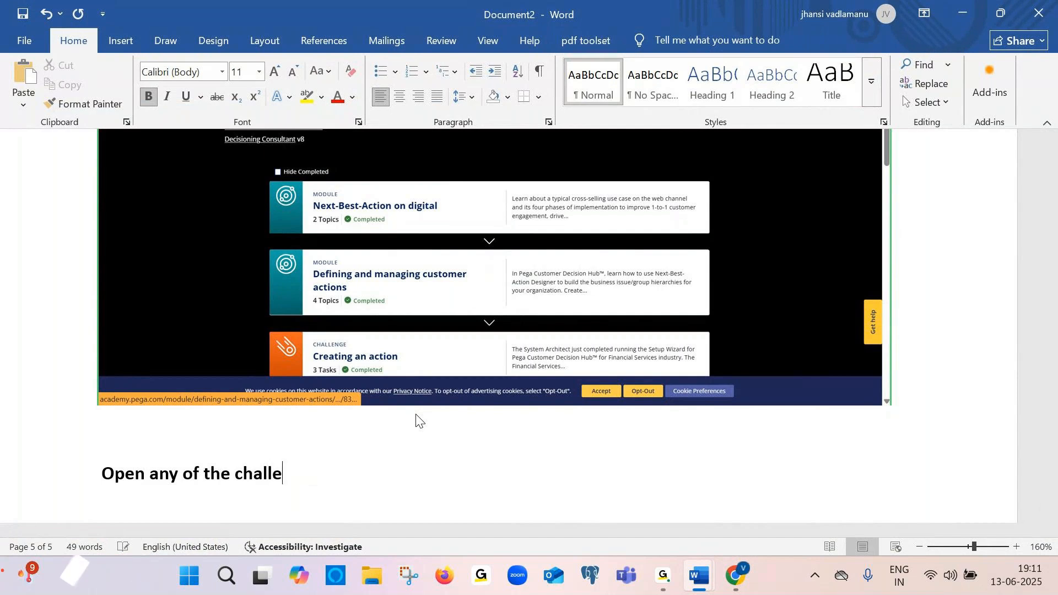
type("nge")
Scroll the challenge page to the Pega instance section and paste its screenshot into the document
key("alt+Tab")
scroll(424, 414, "down", 10)
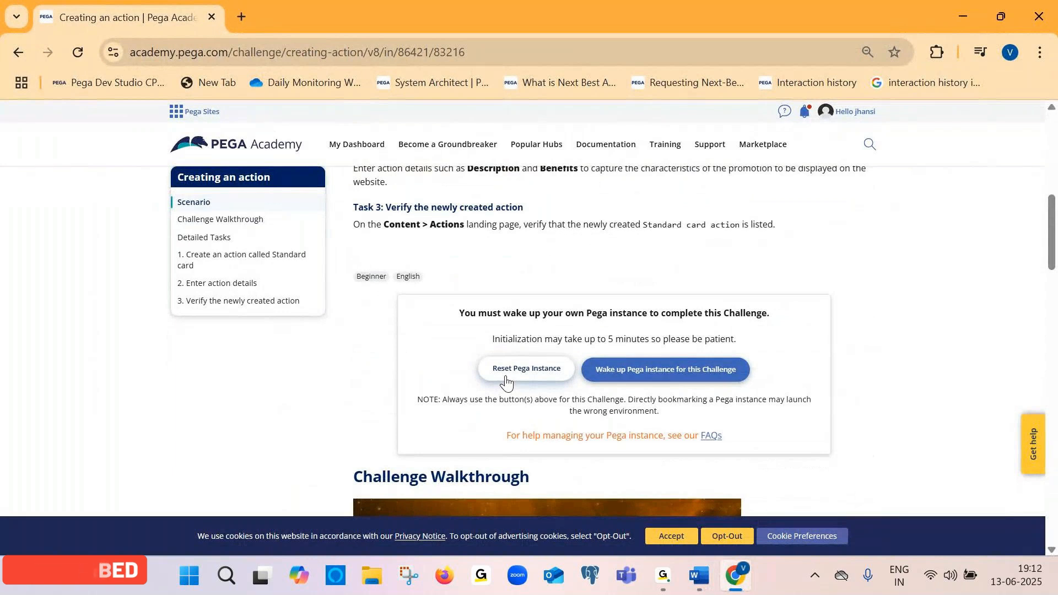
key("alt+Tab")
key("ctrl+v")
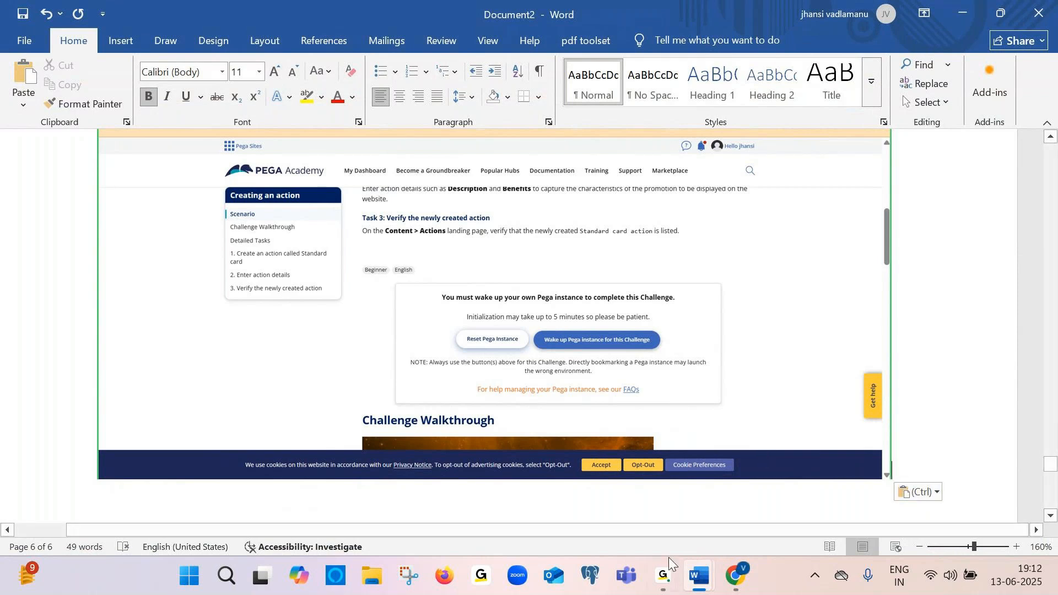
mouse_move(668, 559)
left_click(716, 490)
In the browser, wake up the Pega instance for this challenge
left_click(736, 576)
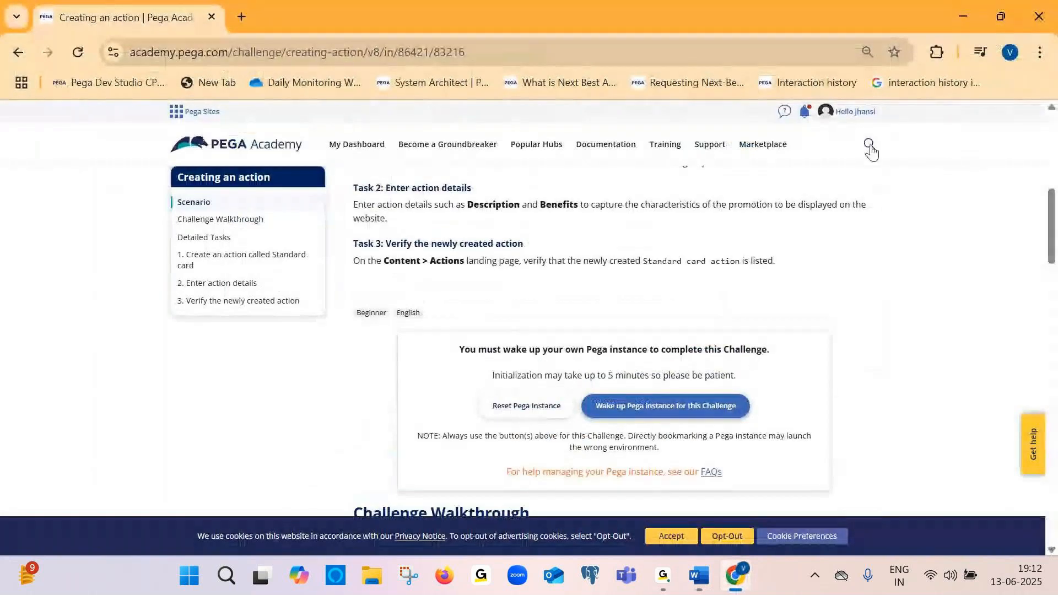
left_click(869, 144)
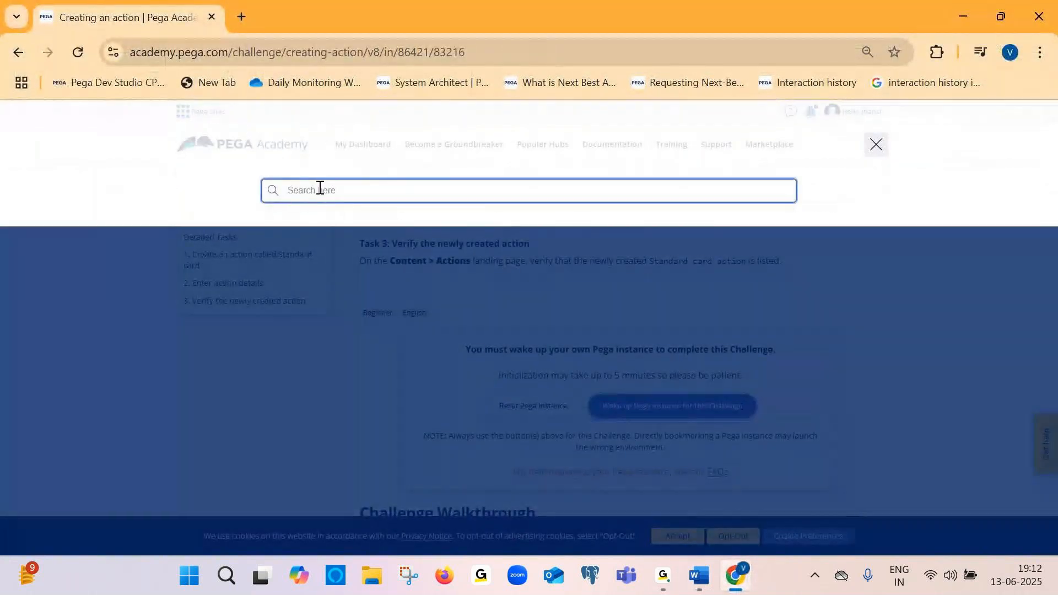
left_click(853, 268)
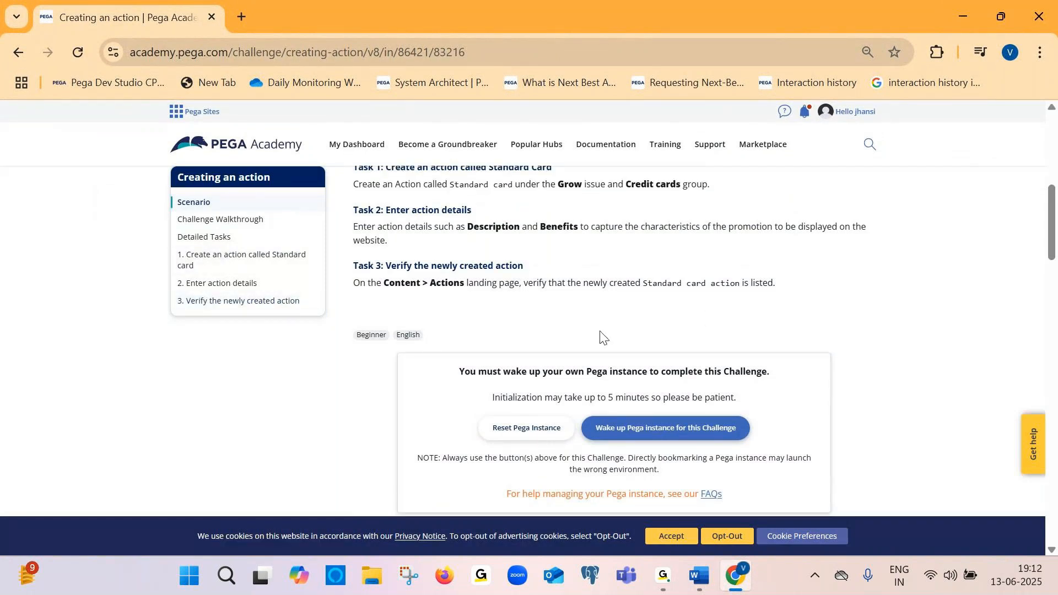
left_click(307, 47)
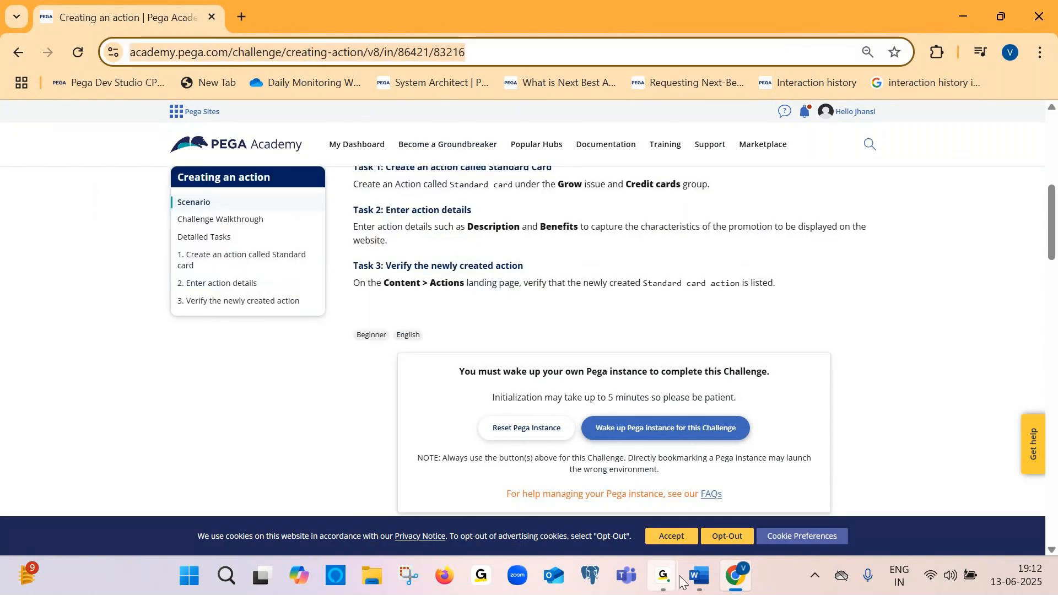
mouse_move(681, 582)
left_click(734, 503)
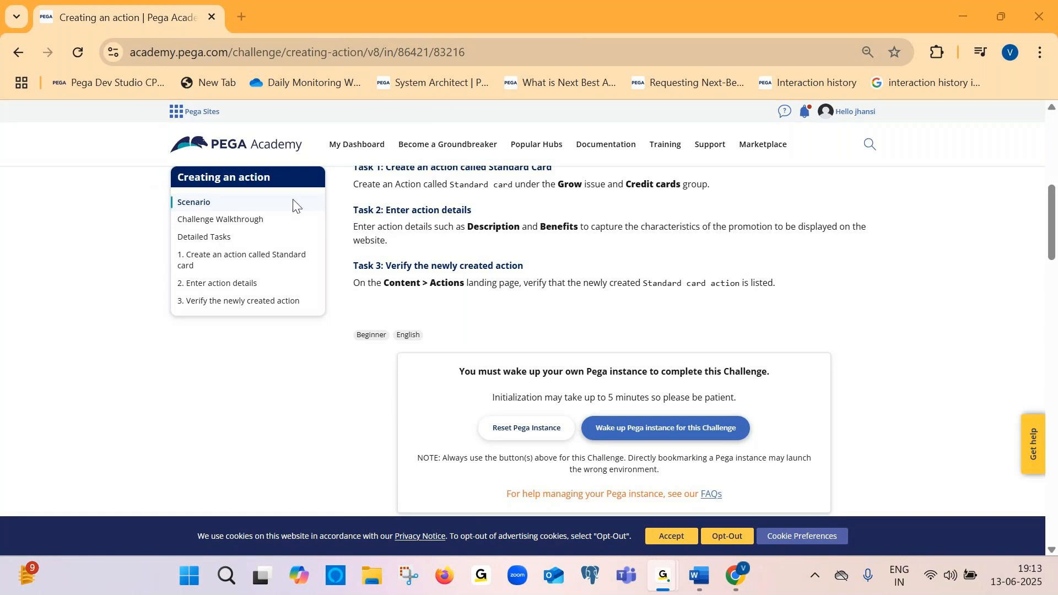
left_click(959, 18)
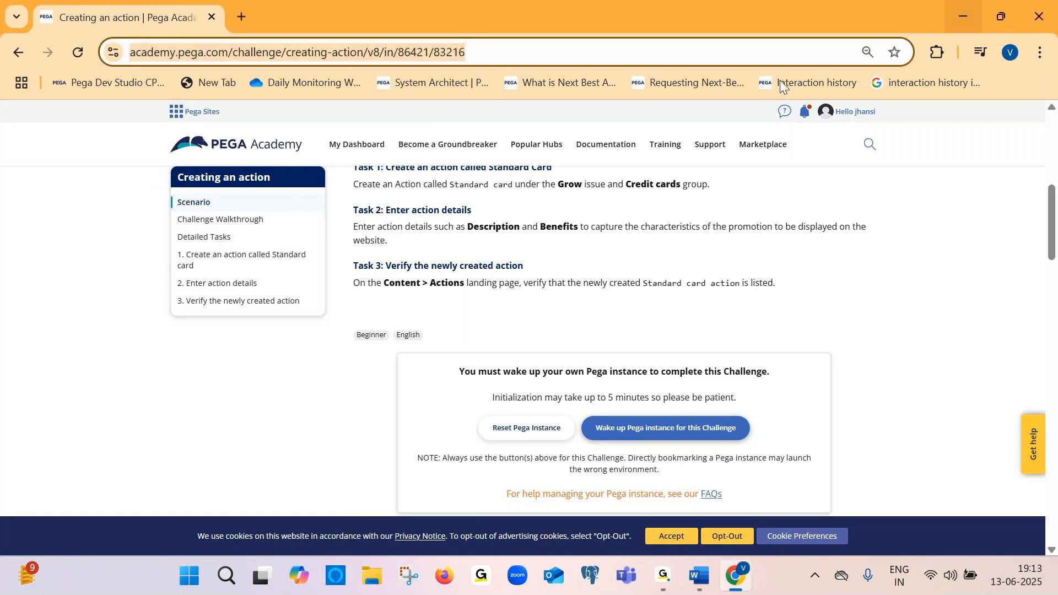
left_click(650, 435)
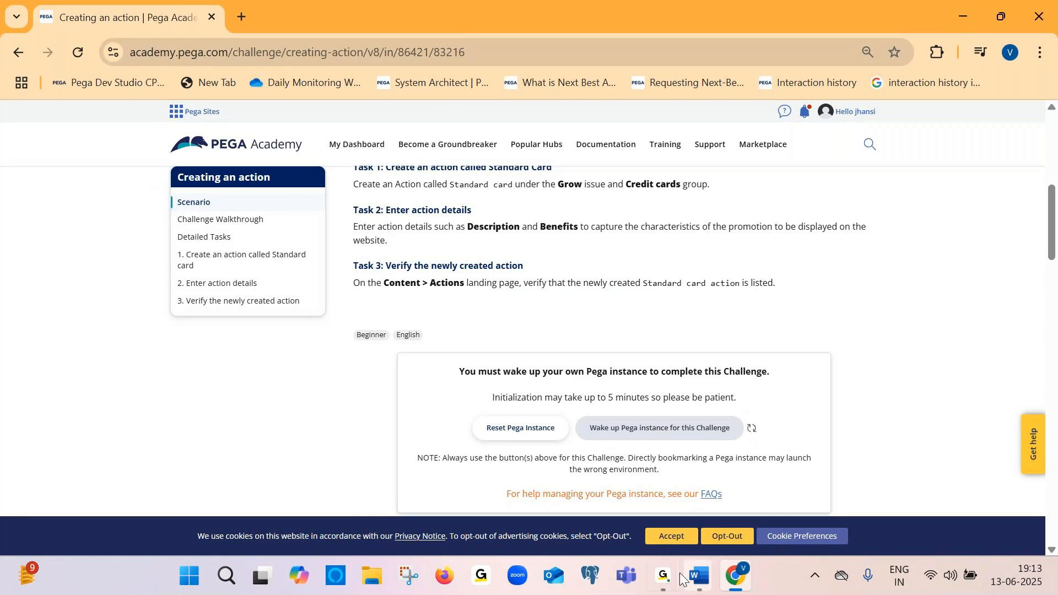
Switch to Document2 and type "Click on wake up pega instance" below the screenshot, starting a new line
mouse_move(699, 577)
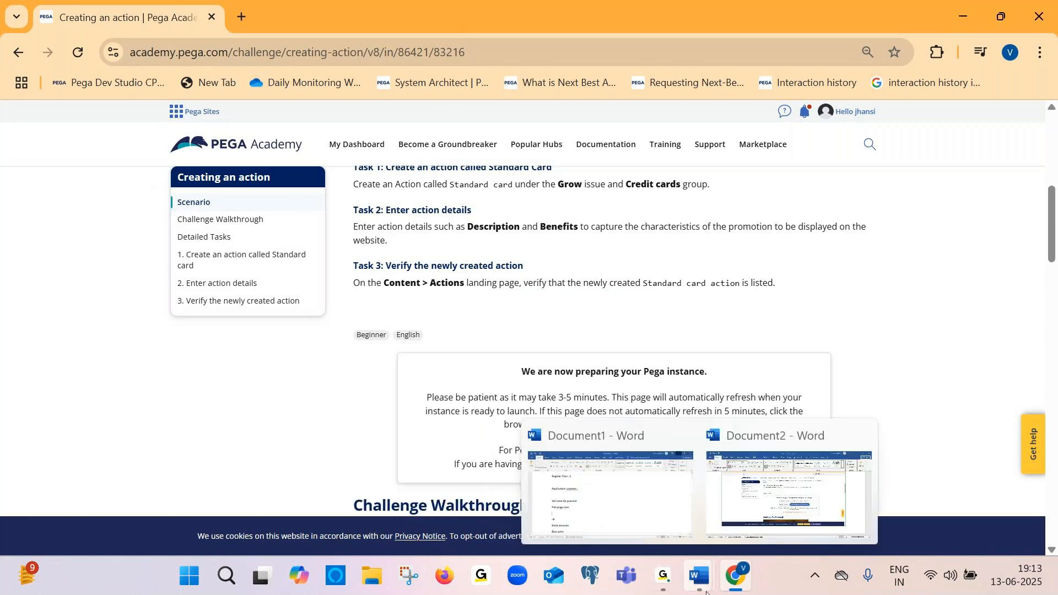
left_click(784, 465)
type("Click on wake ")
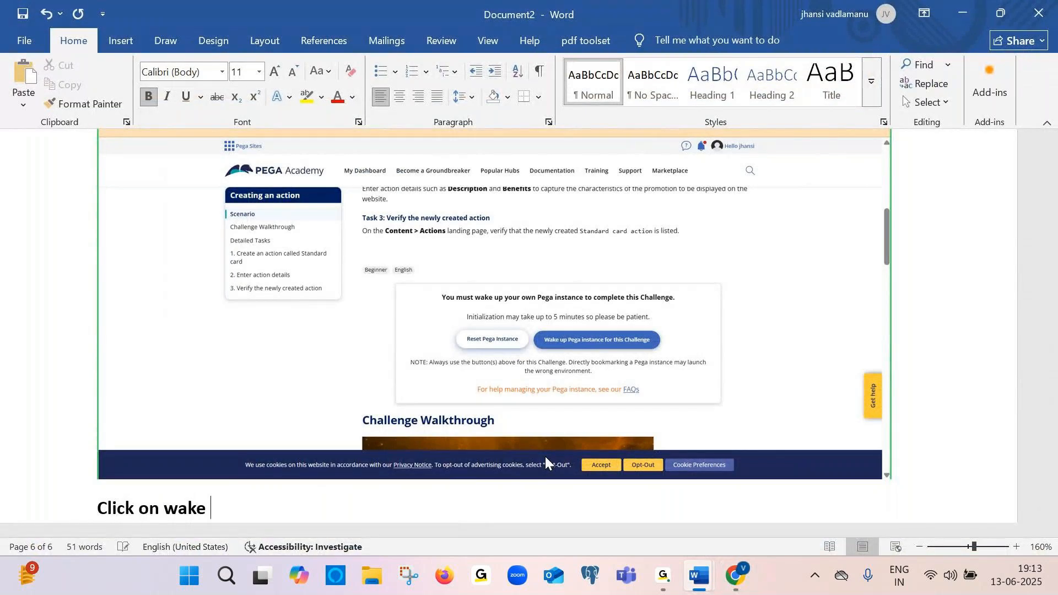
type("up pega instance")
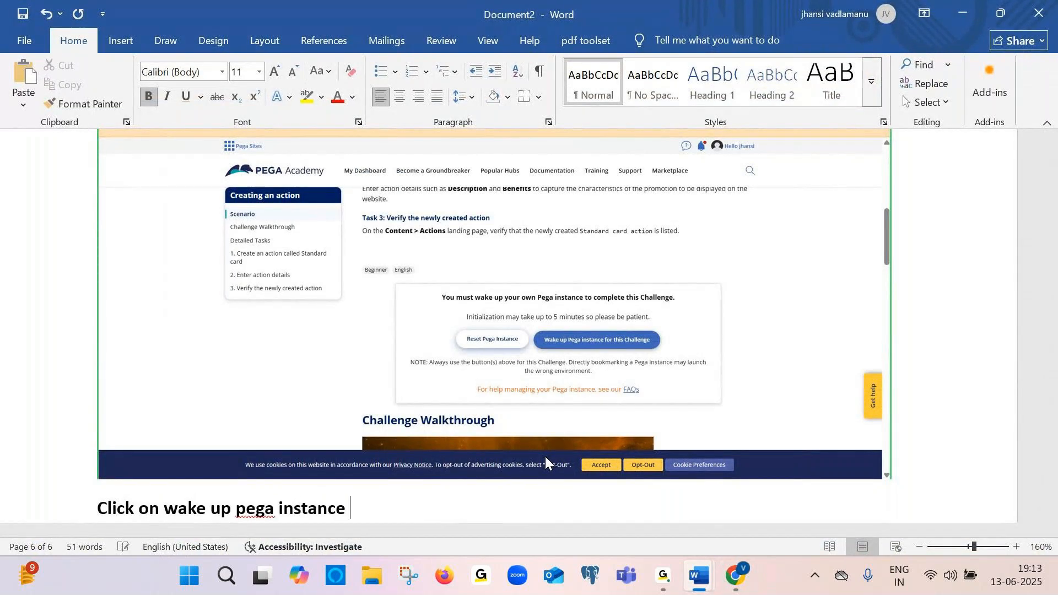
key("Return")
In Document1, add a colon after "Blue print" and insert two blank lines below it
left_click(735, 576)
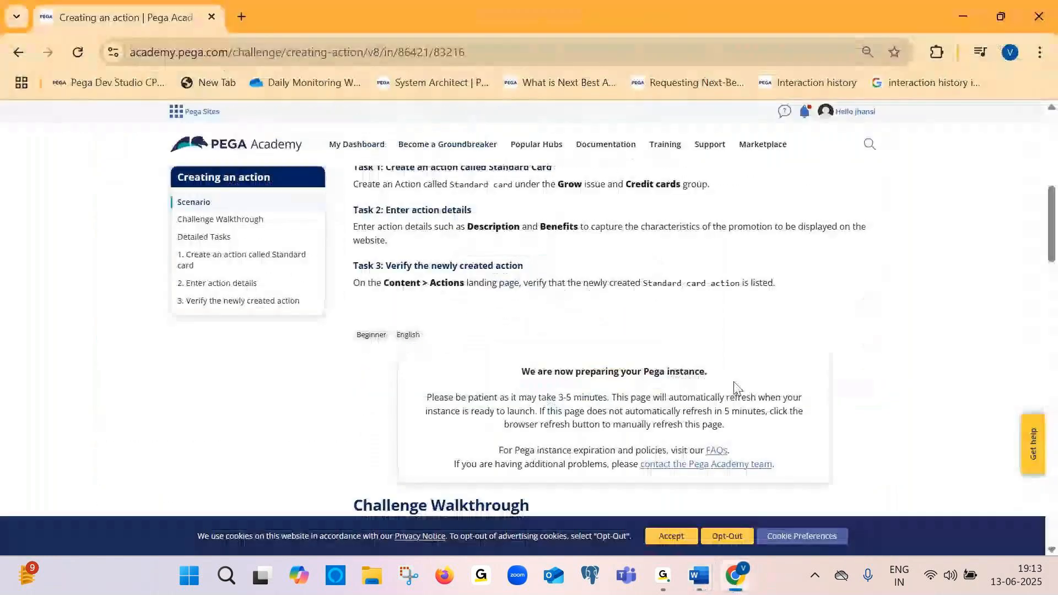
scroll(495, 337, "down", 1)
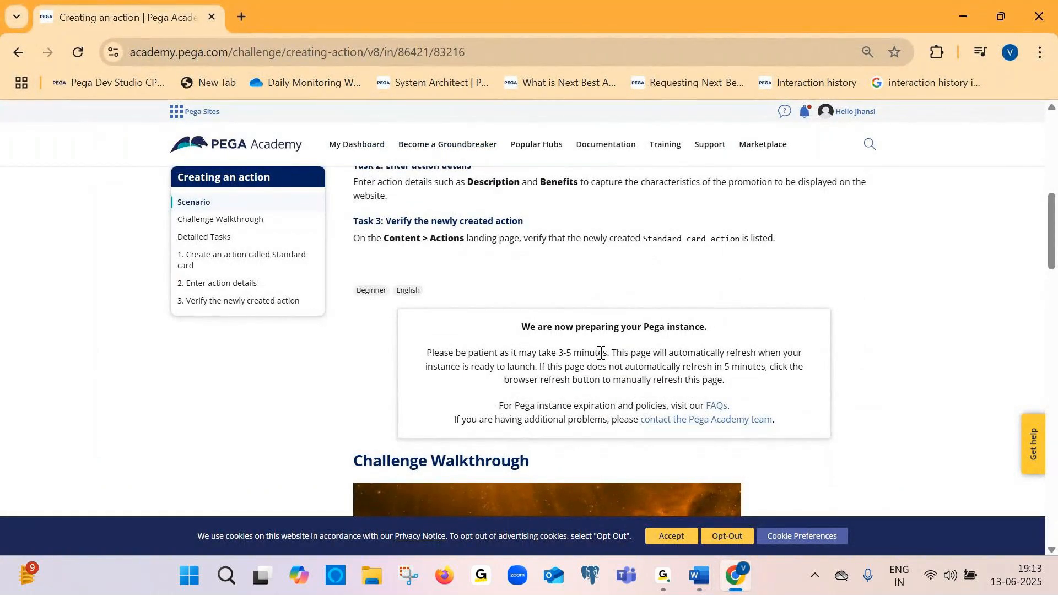
mouse_move(702, 556)
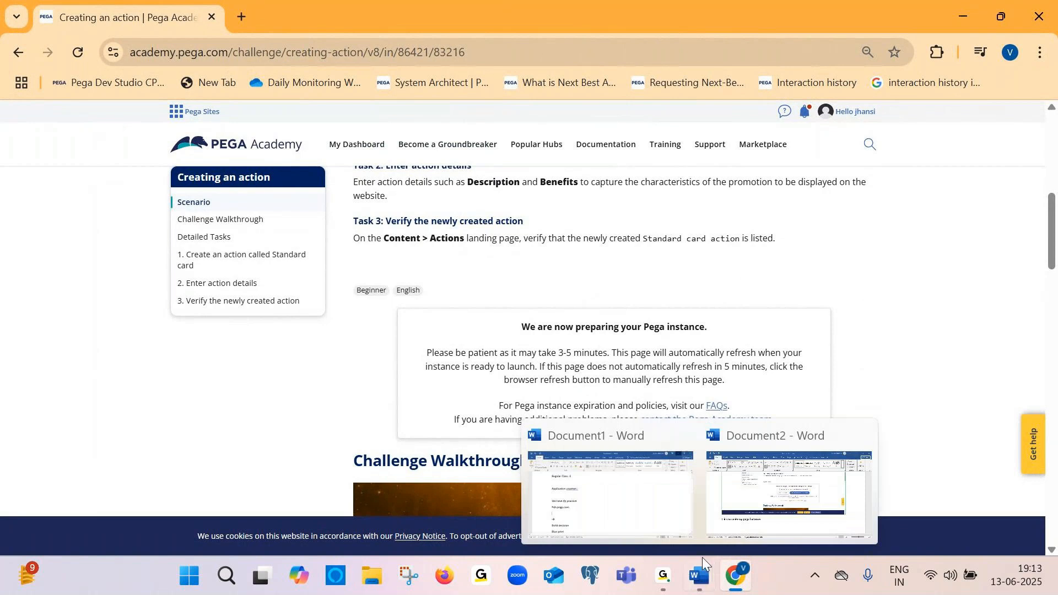
left_click(630, 495)
scroll(372, 299, "down", 1)
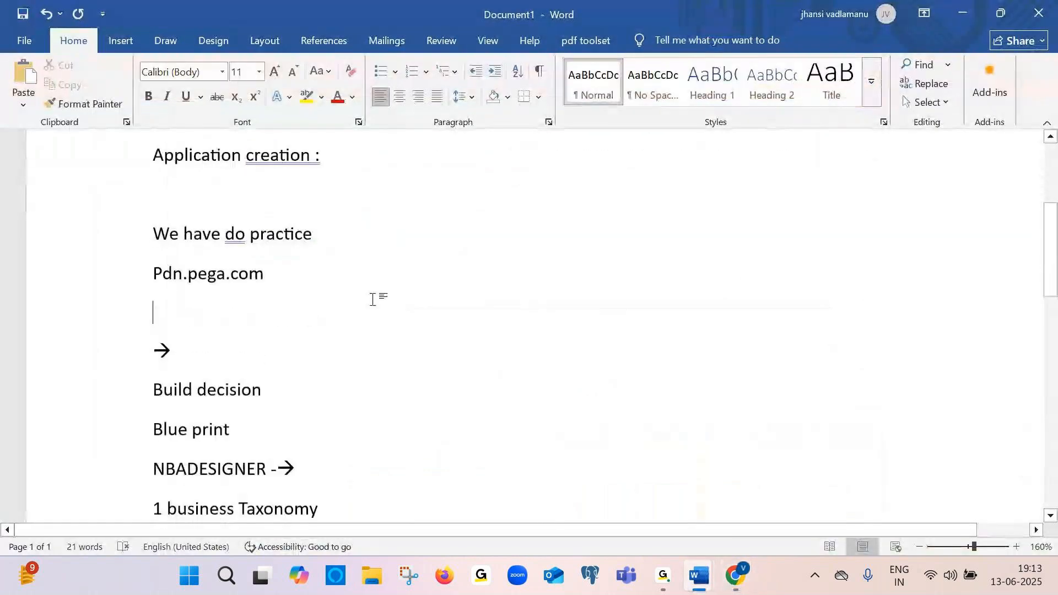
scroll(373, 299, "down", 1)
left_click(263, 398)
type(":")
key("Return")
key("Return")
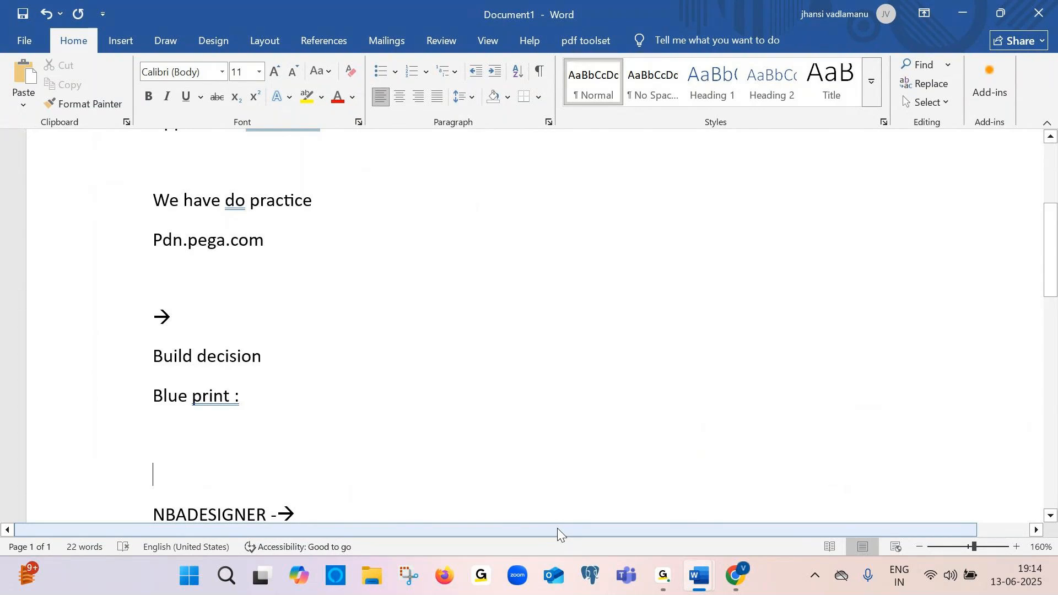
Return to the challenge page and launch the Pega instance for this challenge
mouse_move(658, 578)
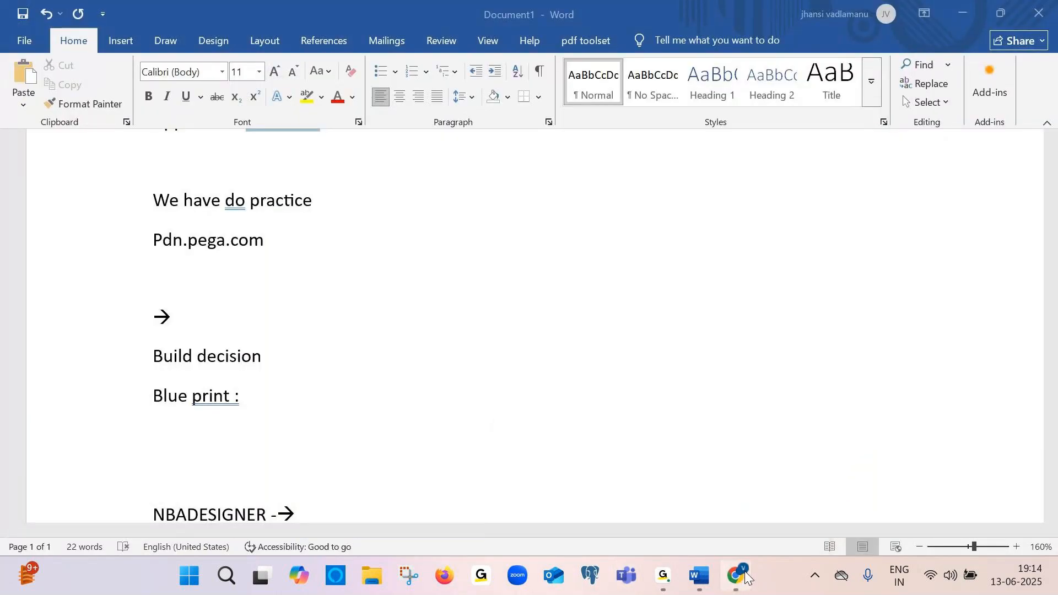
left_click(746, 578)
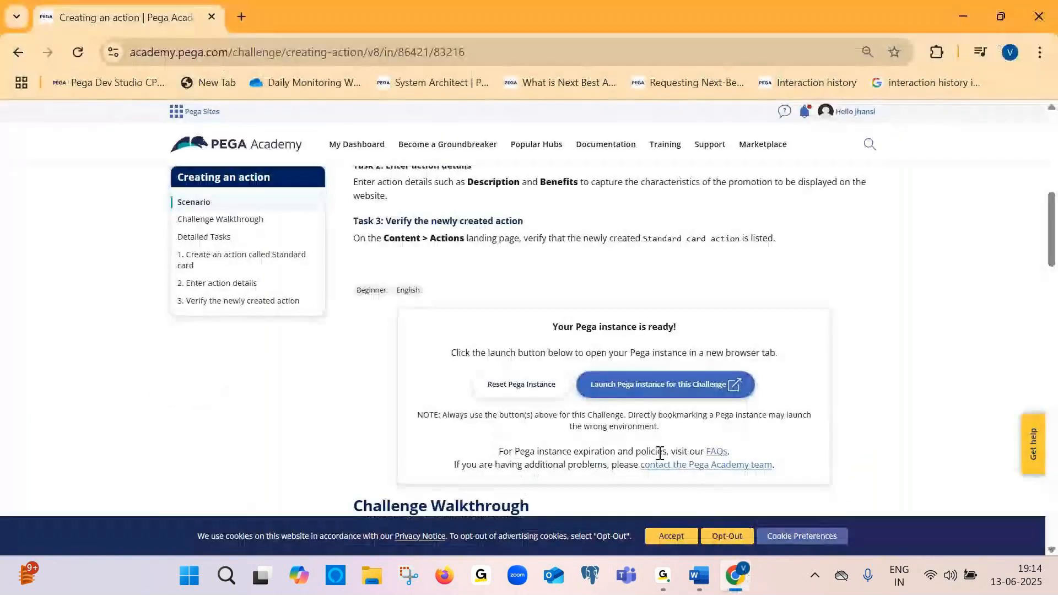
left_click(636, 389)
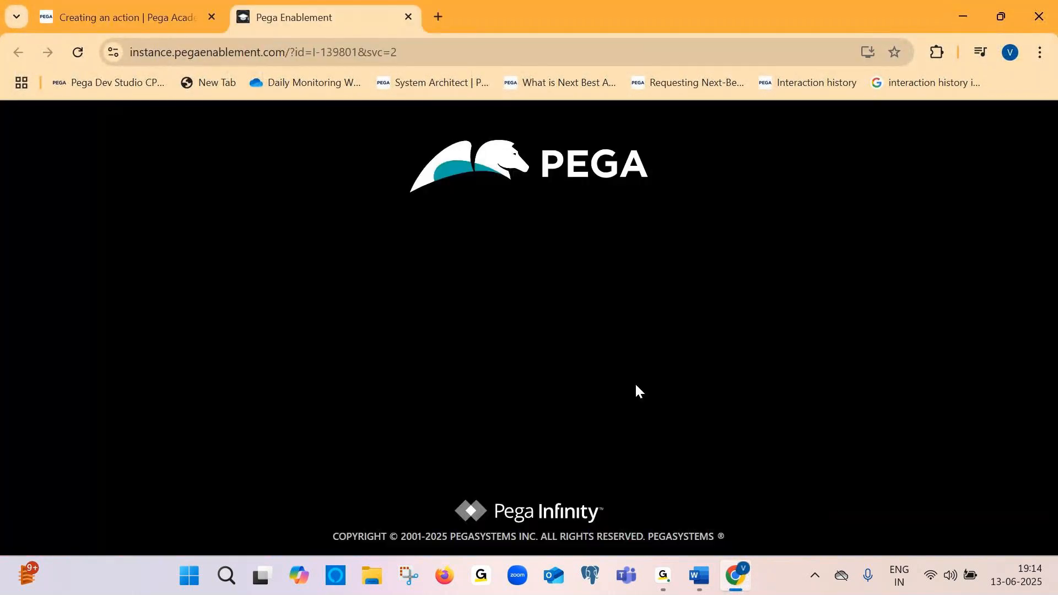
Switch to Document2 and paste the screenshot below the wake-up instruction
key("alt+Tab")
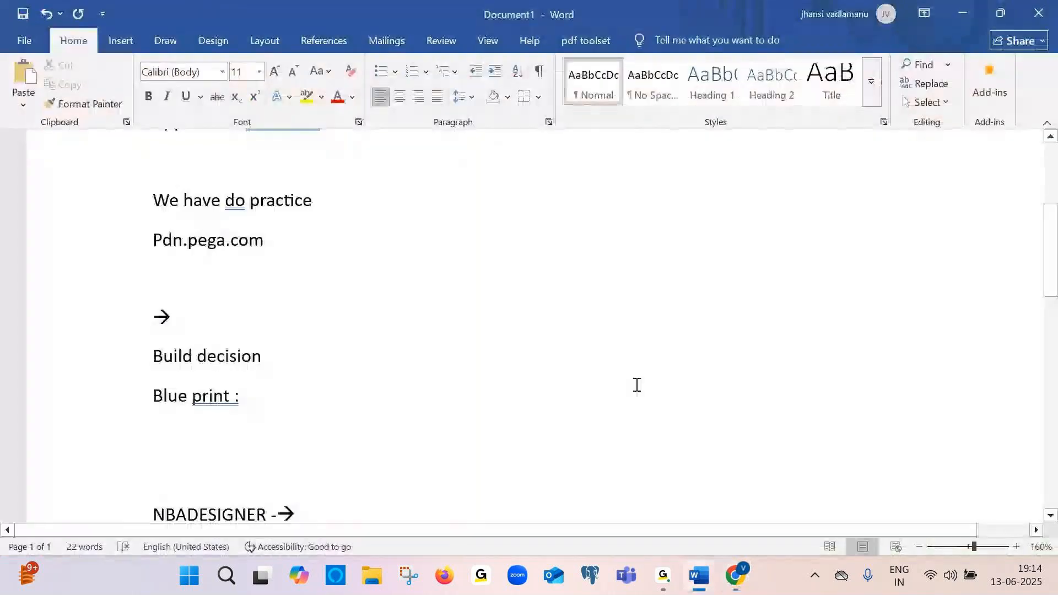
mouse_move(699, 585)
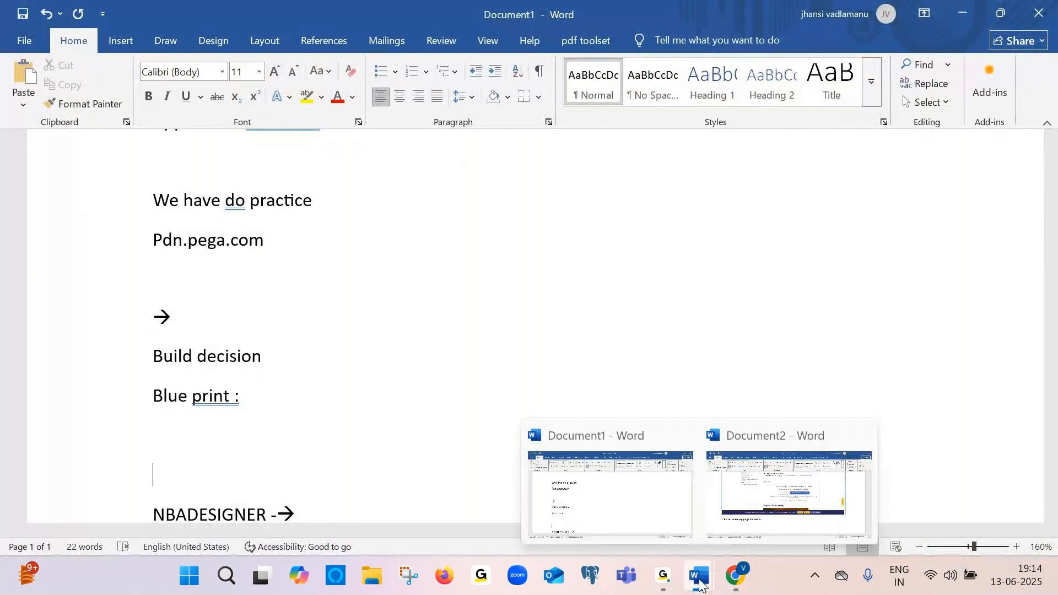
left_click(784, 466)
key("ctrl+v")
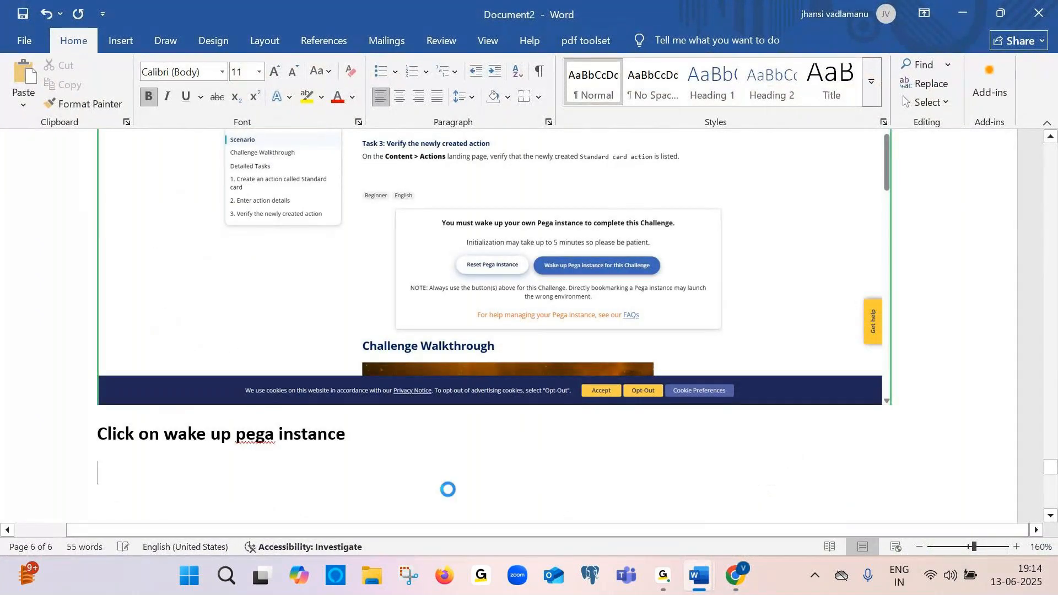
Type "Then click on launch pega instance" on a new line below the screenshot in Document2
key("Return")
type("then")
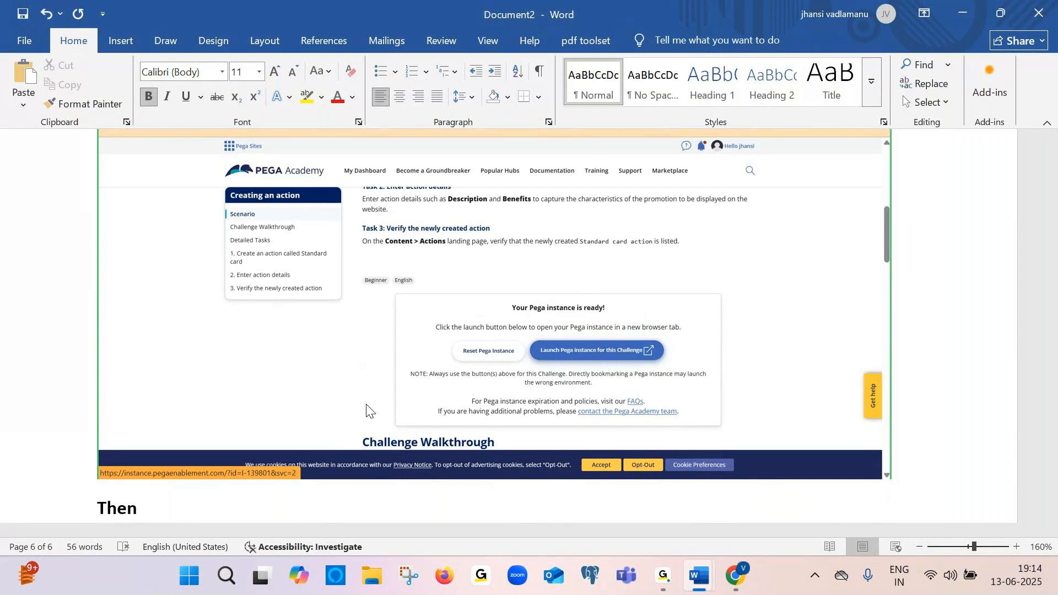
type(" click on lau")
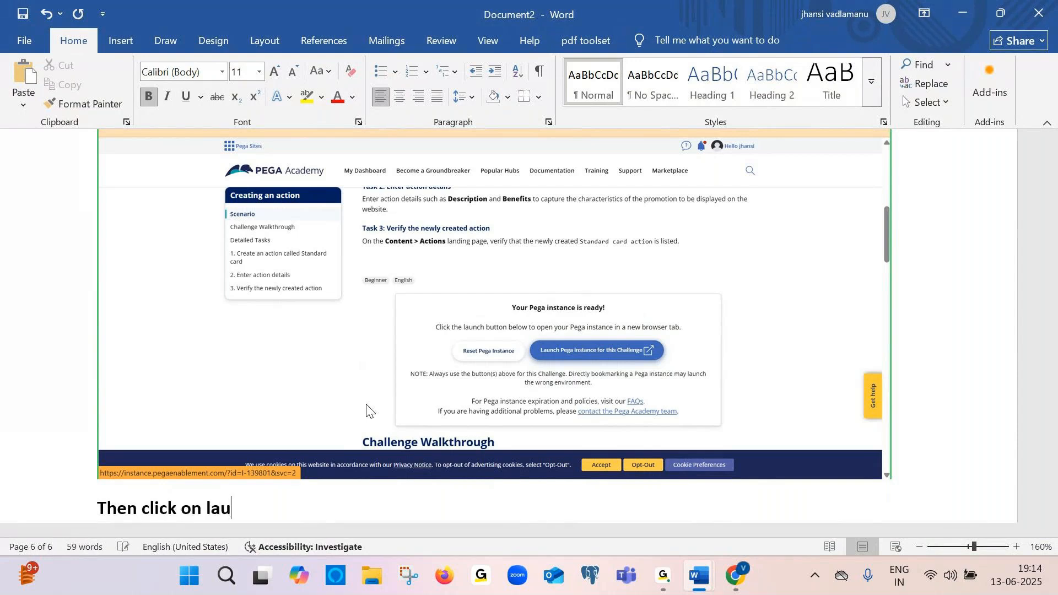
type("nch pega instance")
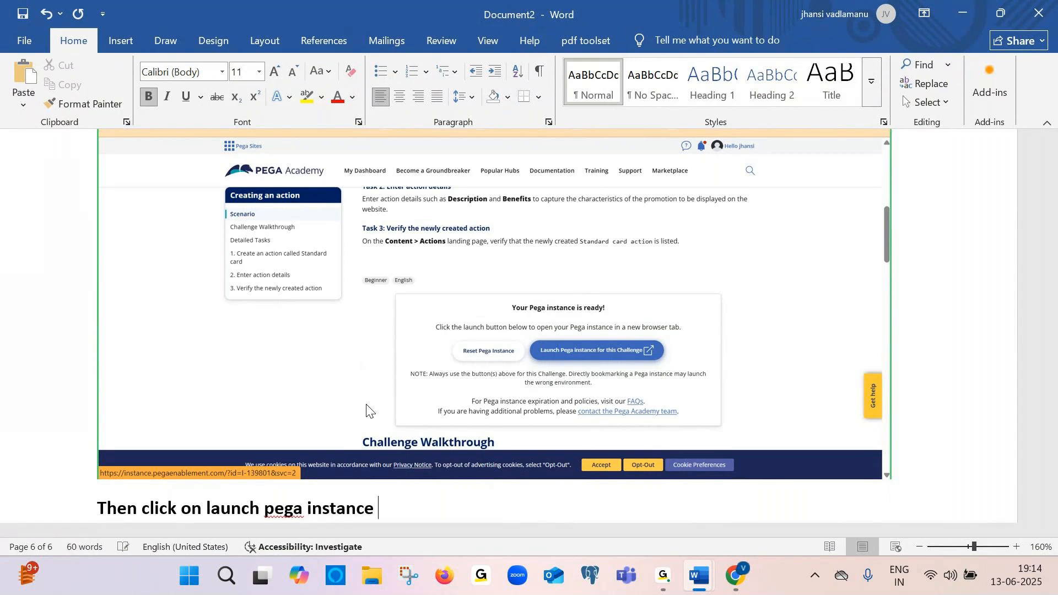
key("Return")
Paste the Pega resuming-screen screenshot below the launch instruction in Document2
key("alt+Tab")
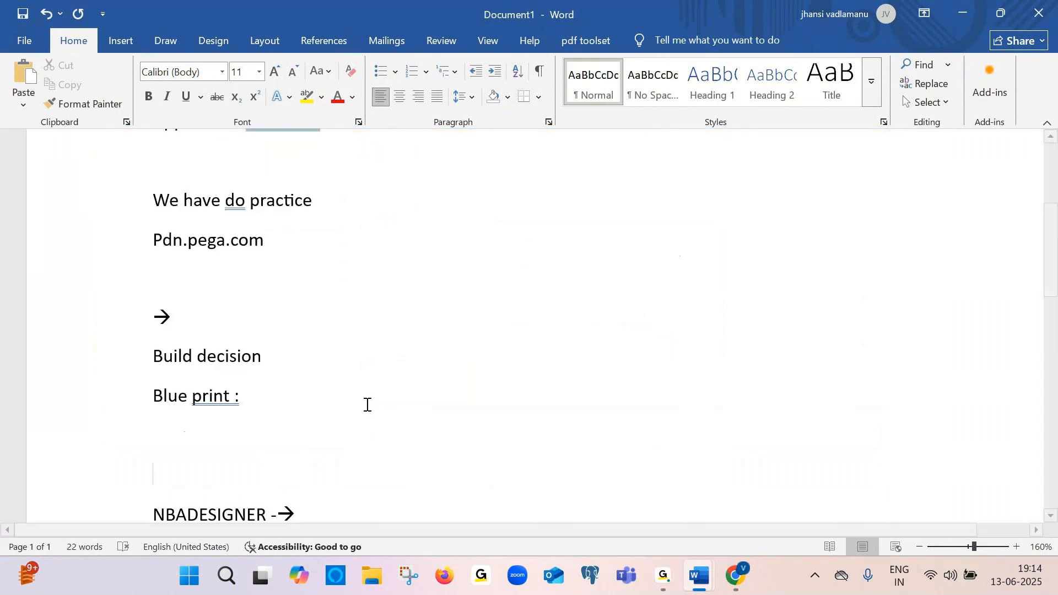
key("alt+Tab")
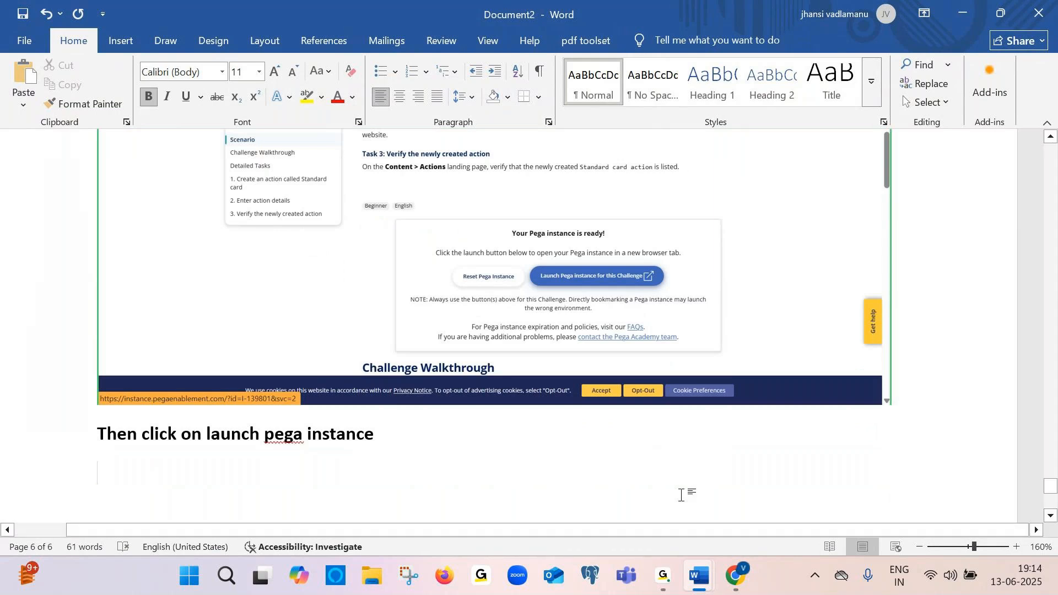
left_click(737, 577)
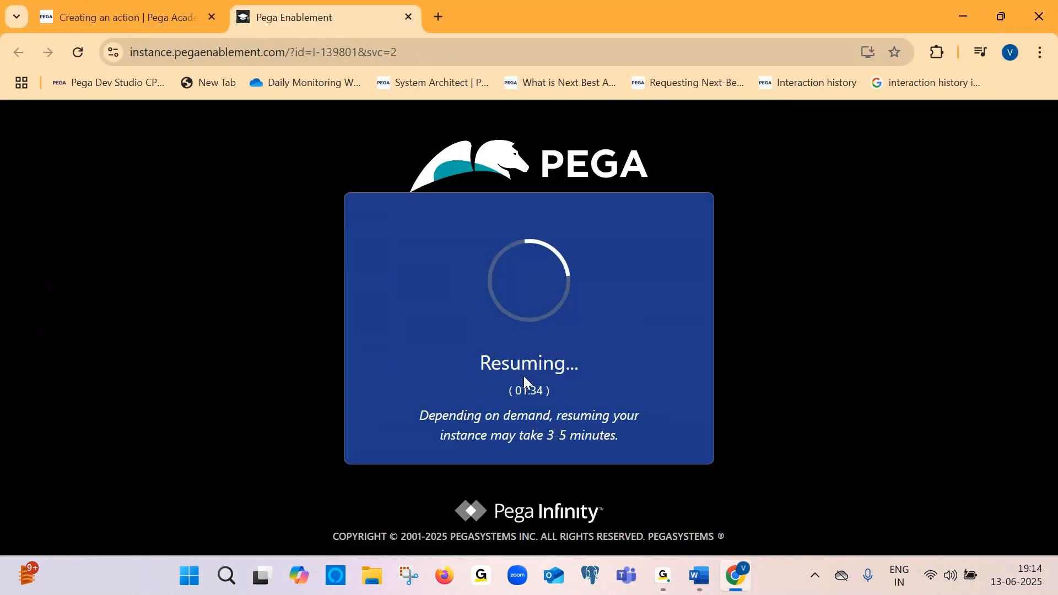
key("alt+Tab")
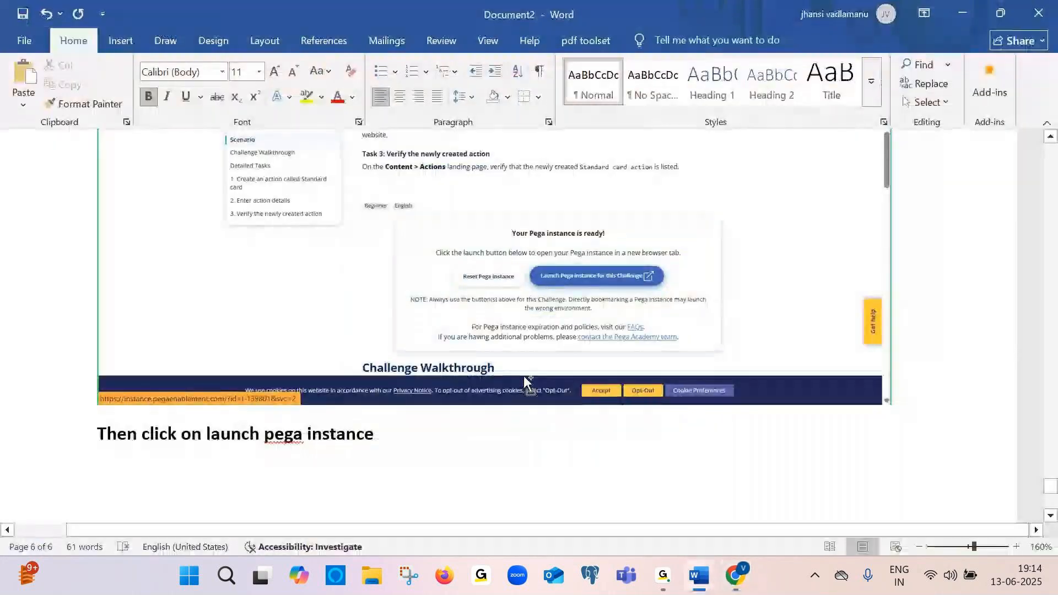
key("ctrl+v")
Switch to Document1 and paste the clipboard content on the blank line below "Blue print :"
key("alt+Tab")
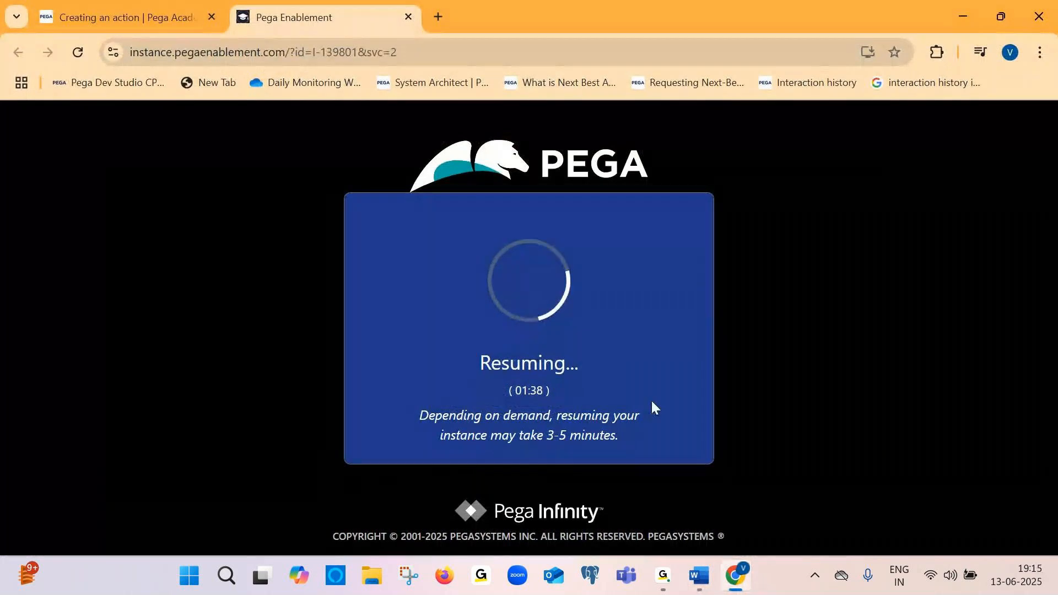
mouse_move(699, 576)
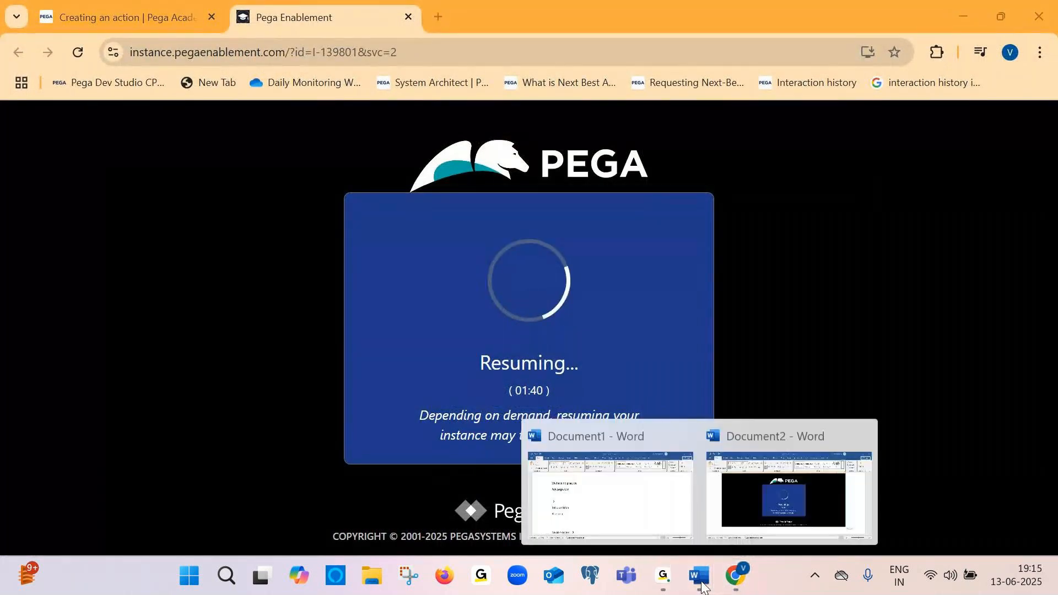
left_click(648, 504)
left_click_drag(260, 401, 147, 402)
key("ctrl+c")
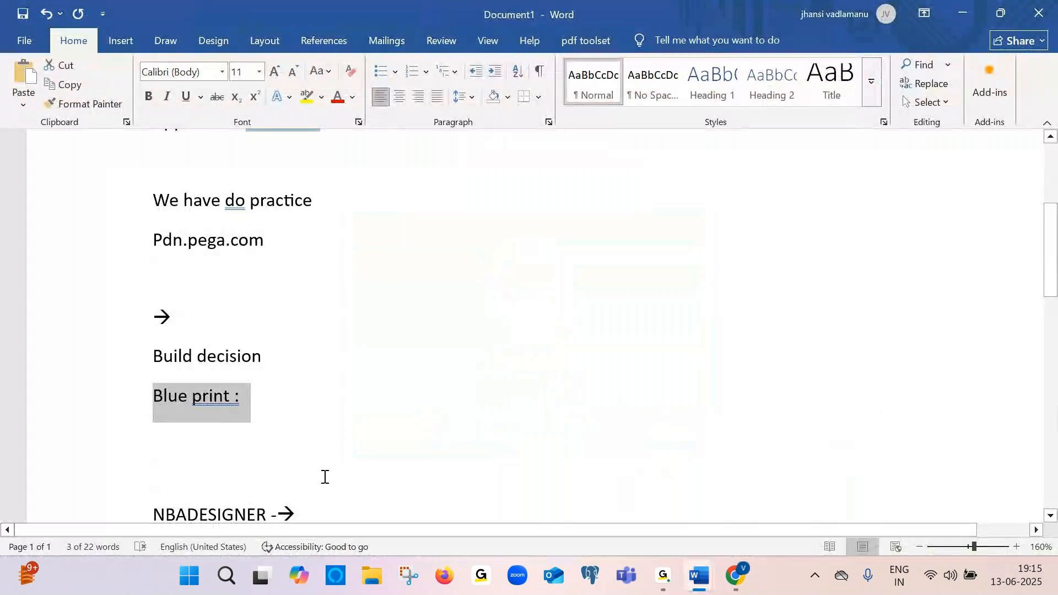
scroll(323, 477, "down", 8)
scroll(324, 477, "up", 3)
left_click(175, 173)
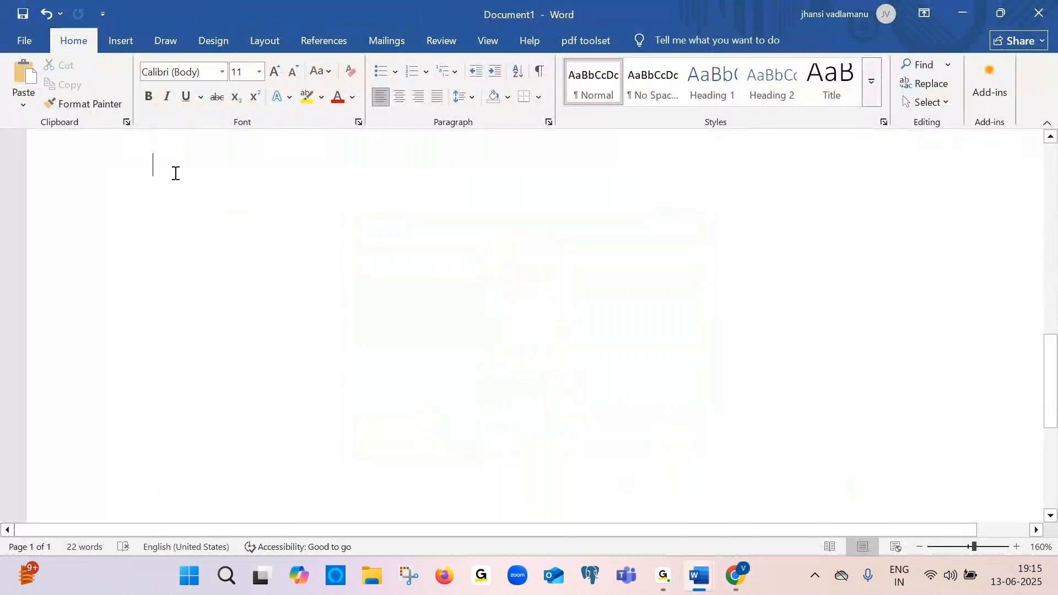
key("ctrl+v")
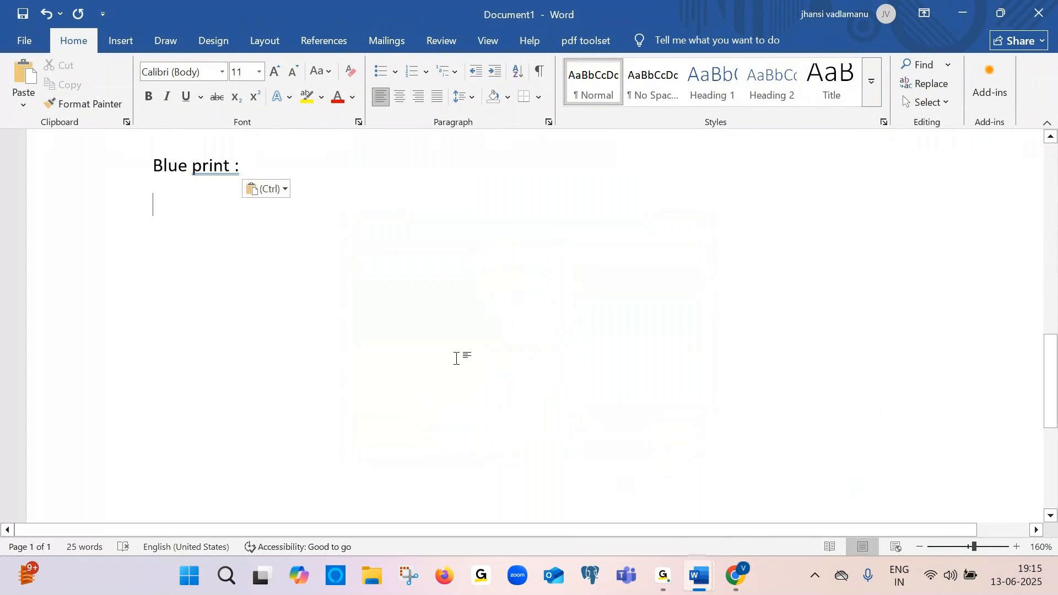
mouse_move(663, 575)
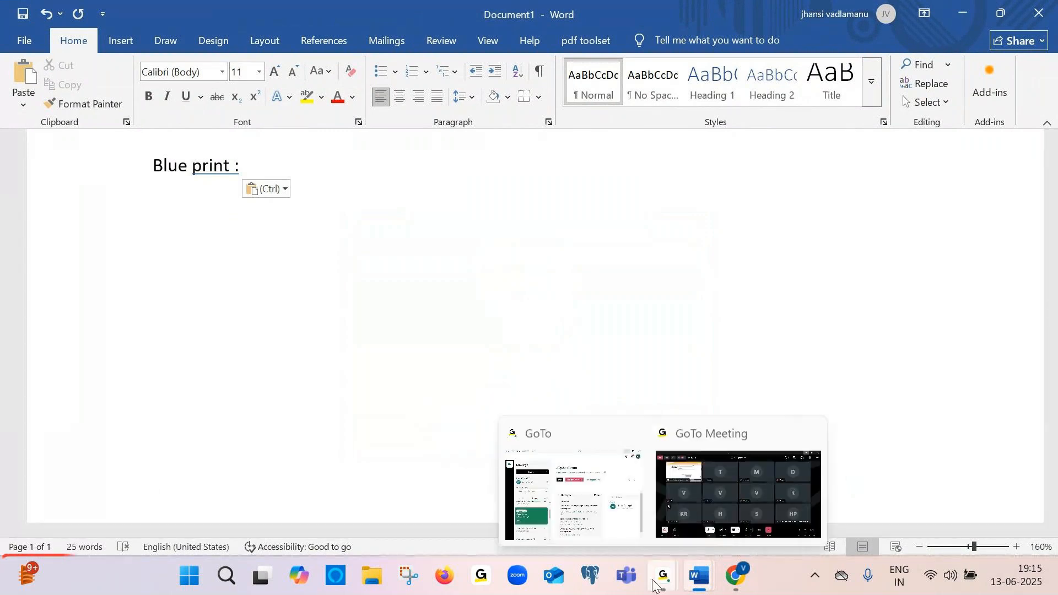
left_click(702, 492)
left_click(702, 491)
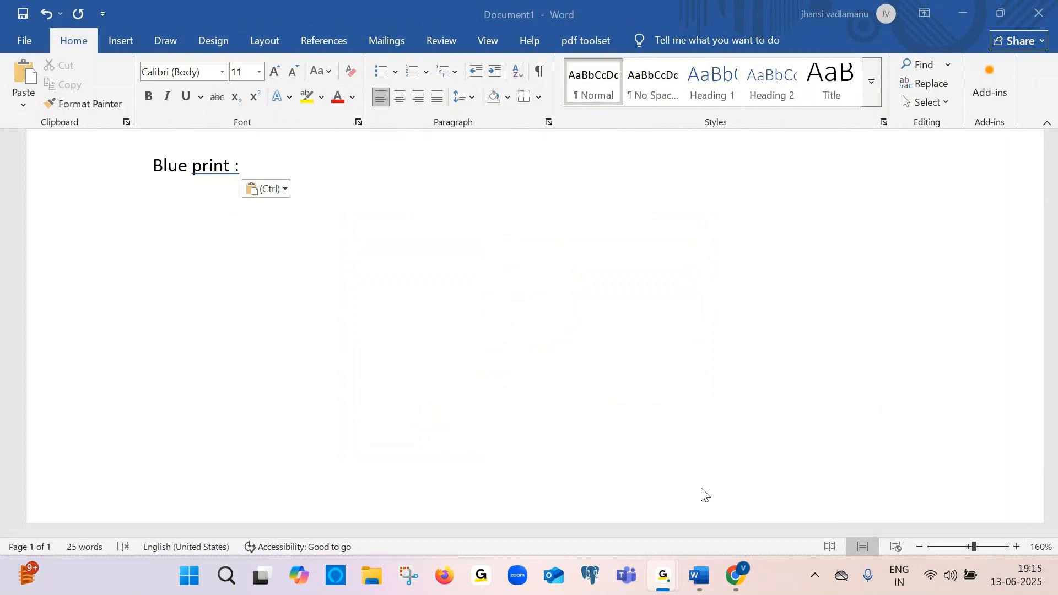
Type "Wizard →" on a new line below "Blue print :"
left_click(701, 488)
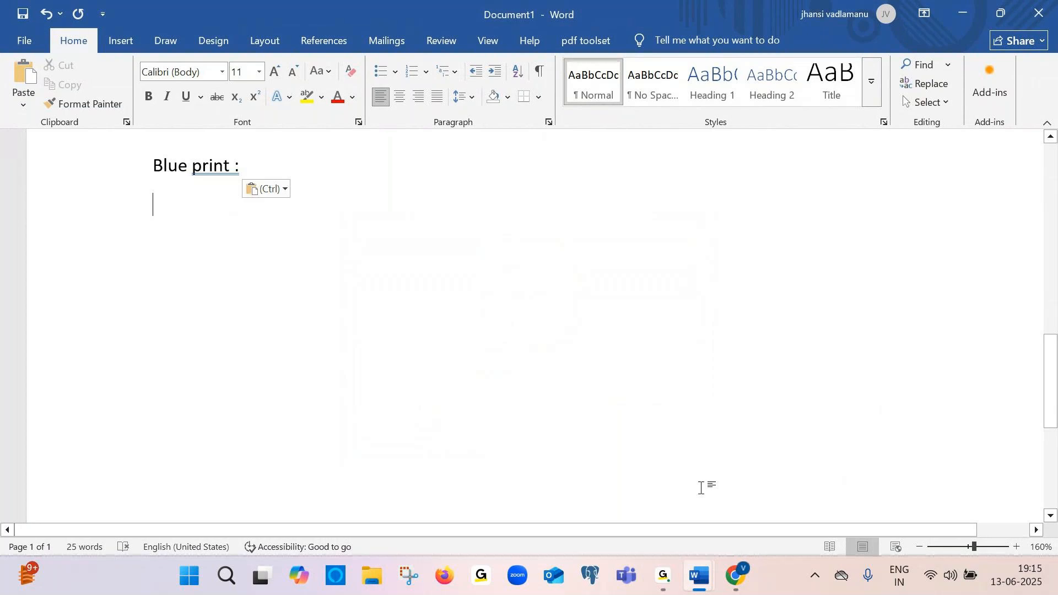
key("Return")
key("Caps_Lock")
type("Wizard")
type(" -->")
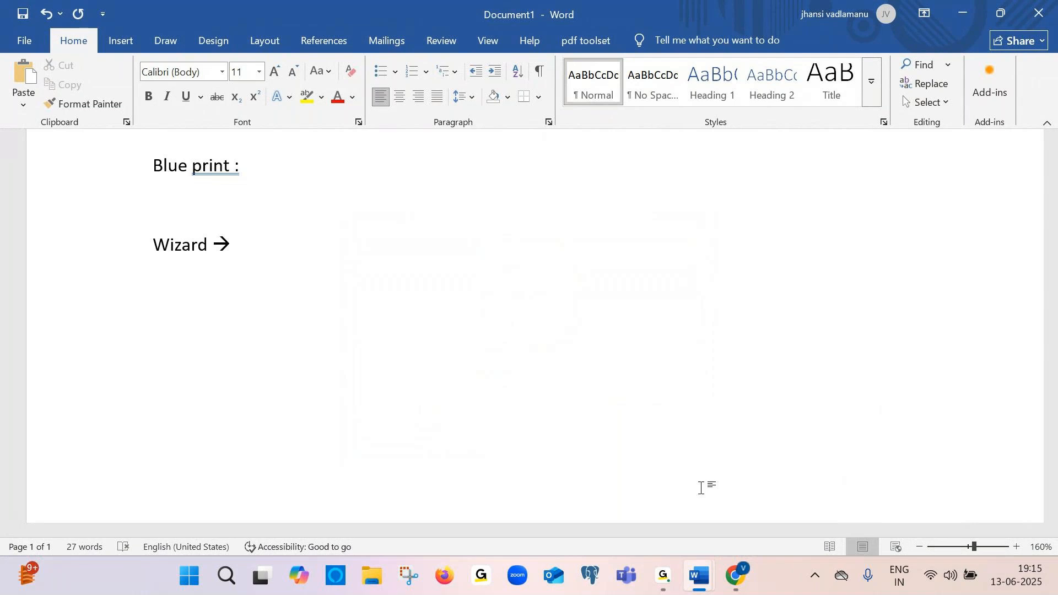
Add the line "Abstact of ur application" below the Wizard line
key("Return")
key("Caps_Lock")
type("A")
key("Caps_Lock")
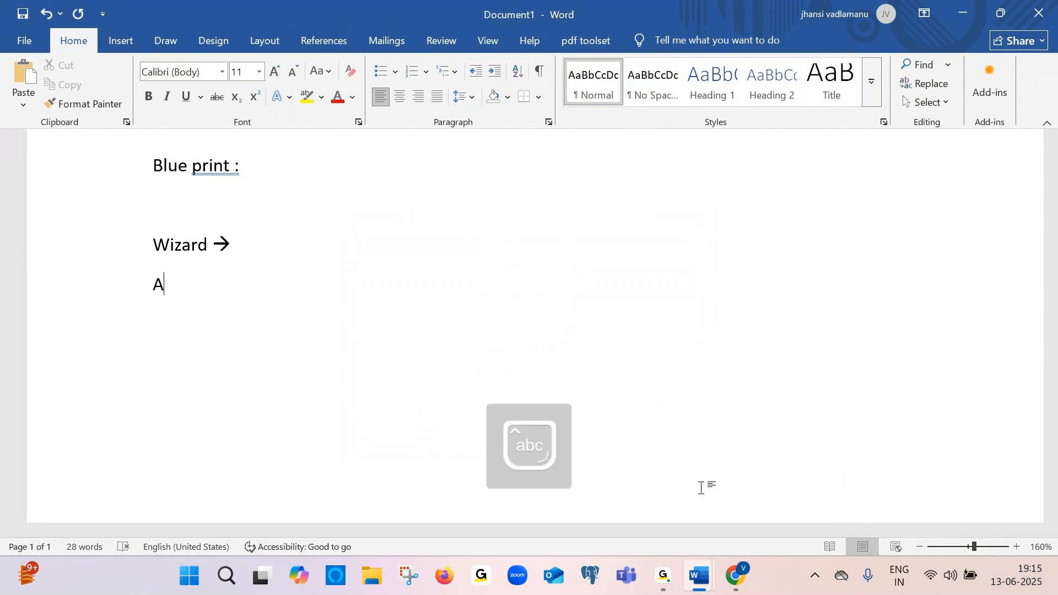
type("bstact of ")
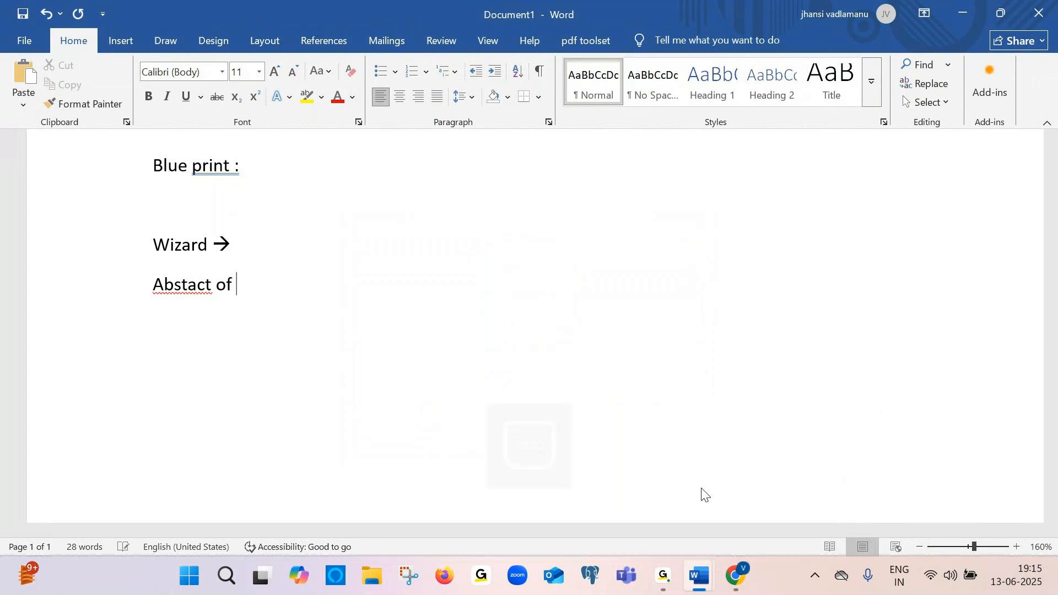
type("ur application")
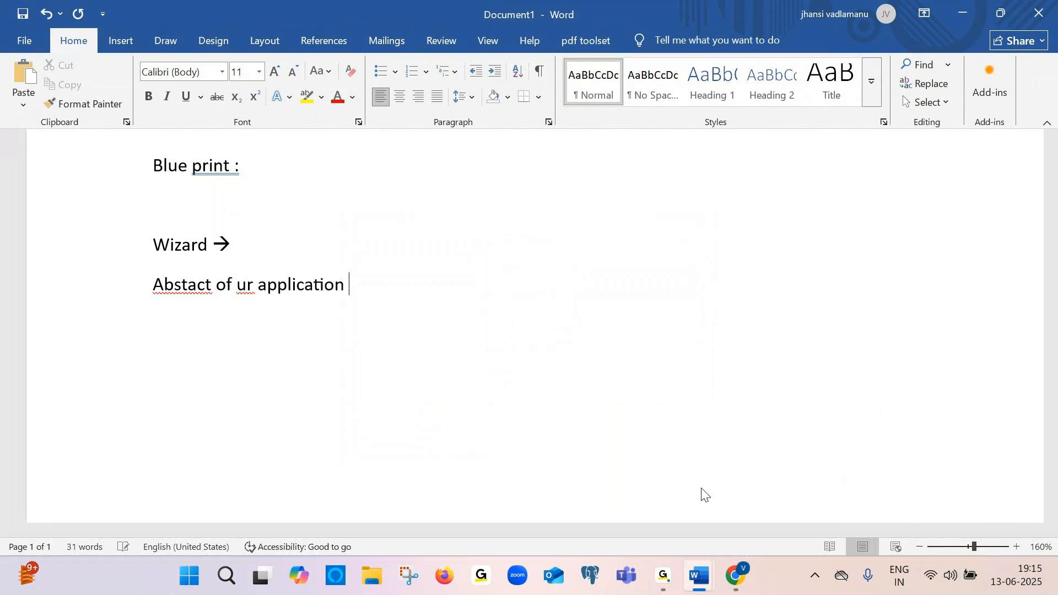
key("Return")
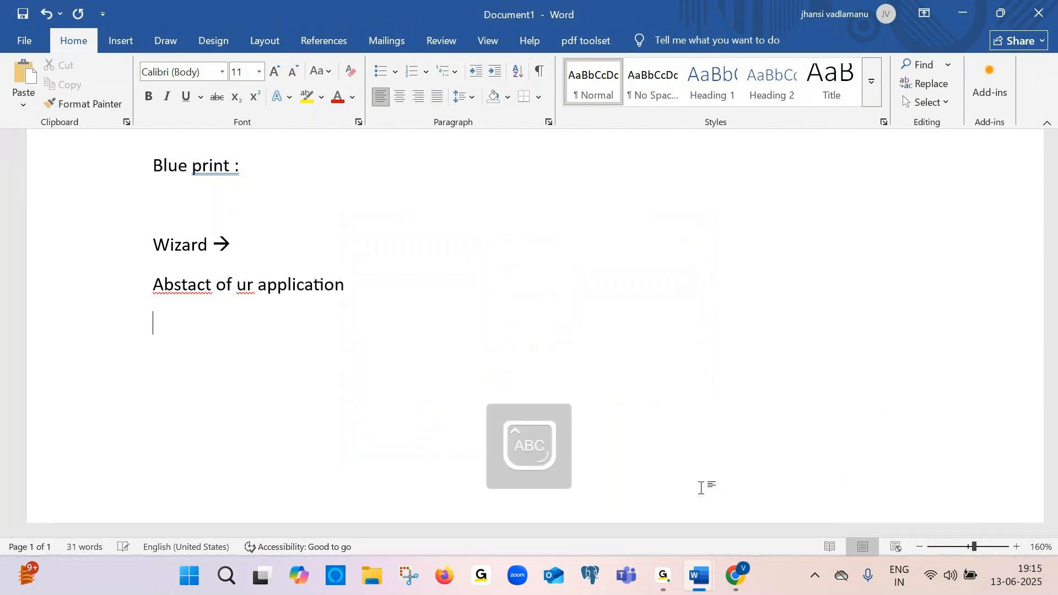
Add the line "Banking" followed by an arrow line
type("Banking")
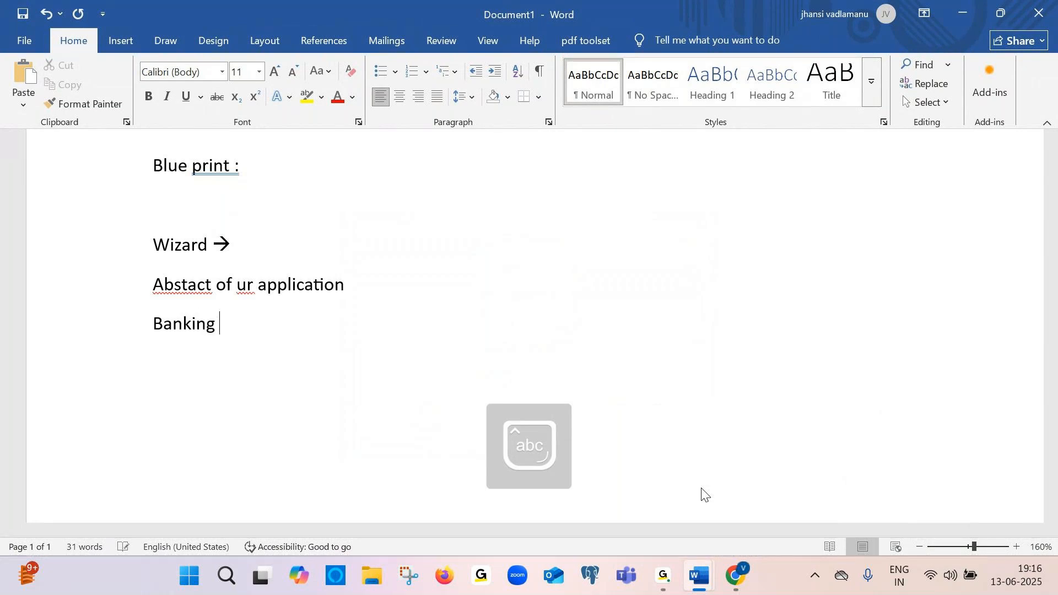
key("Return")
type("-->")
key("Return")
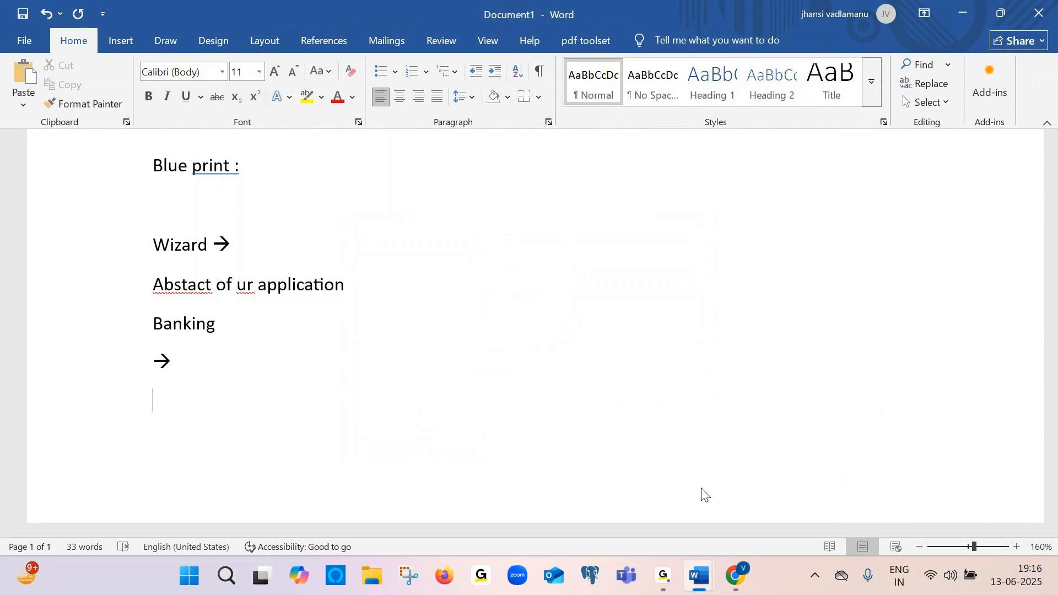
Add the lines "Before" and "We can few steps" below the arrow
type("Before")
key("Return")
type("W")
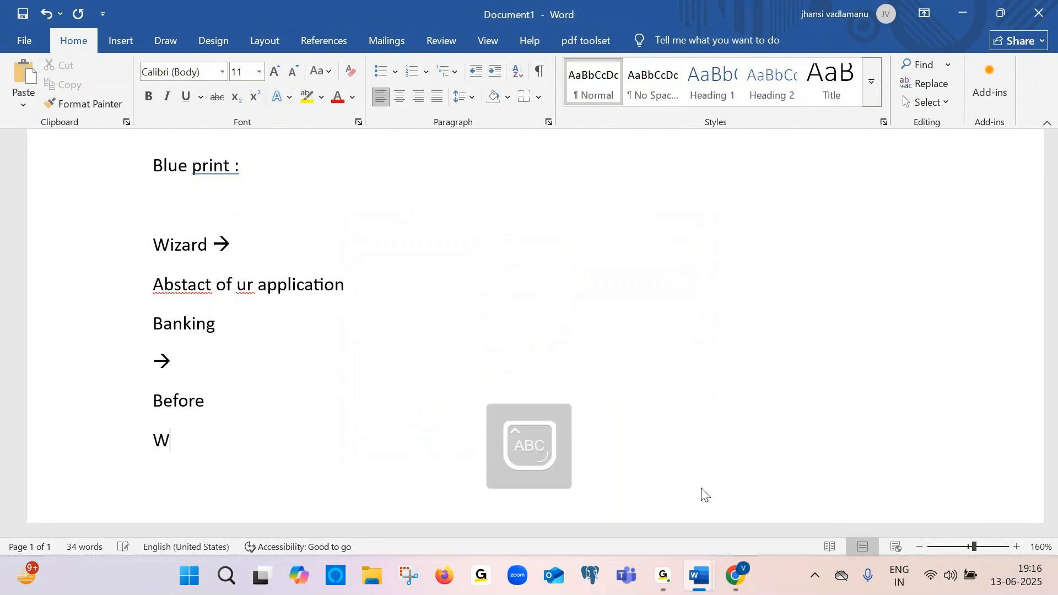
type("e ca")
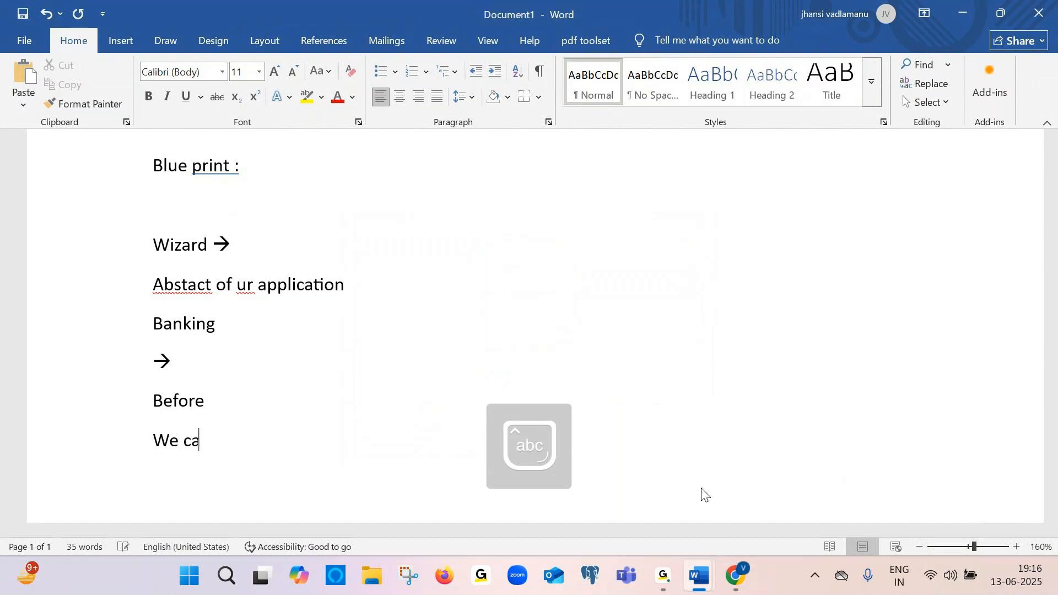
type("n few steps")
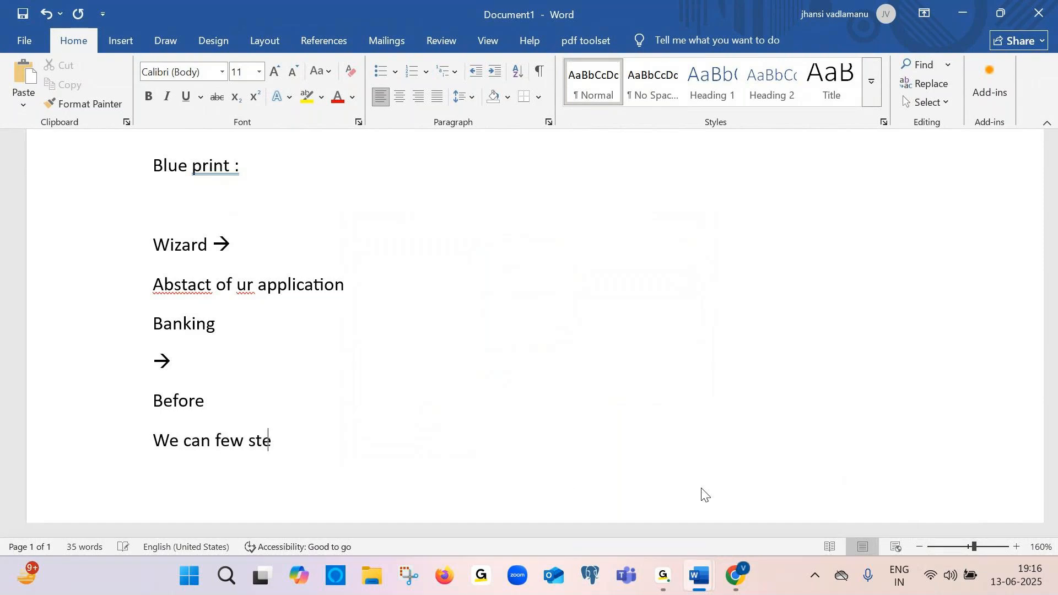
key("Return")
Type "PERSONS" and "Casetype" on separate lines after a blank line
scroll(702, 494, "down", 1)
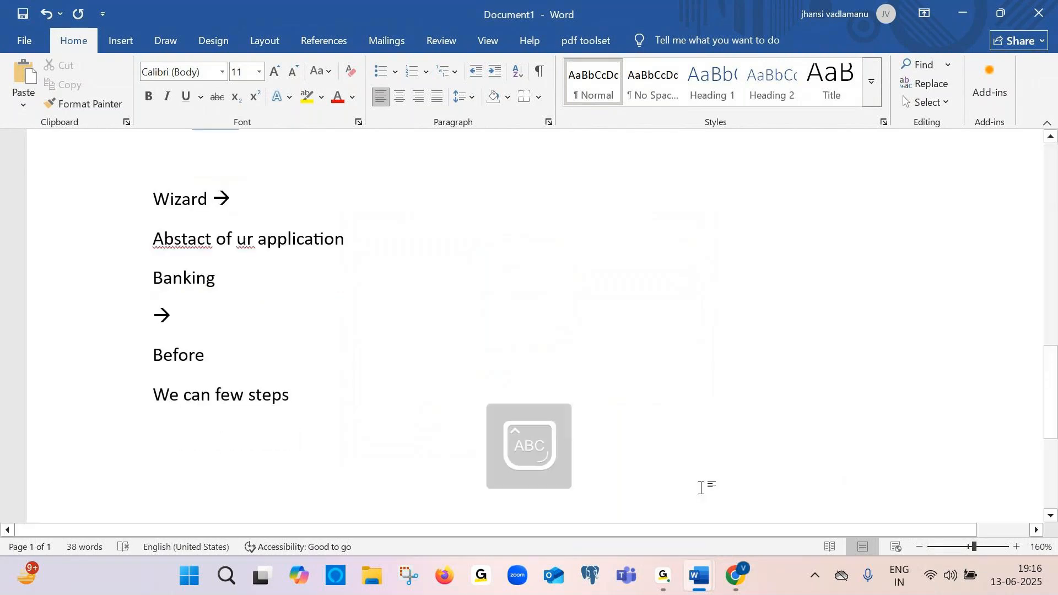
type("PER")
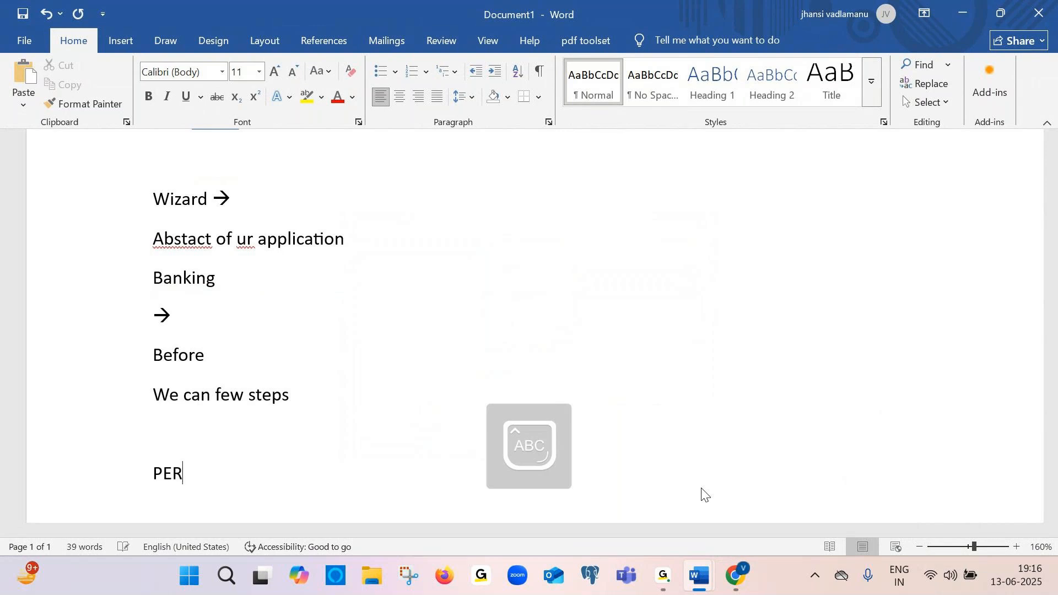
type("SONS")
key("Return")
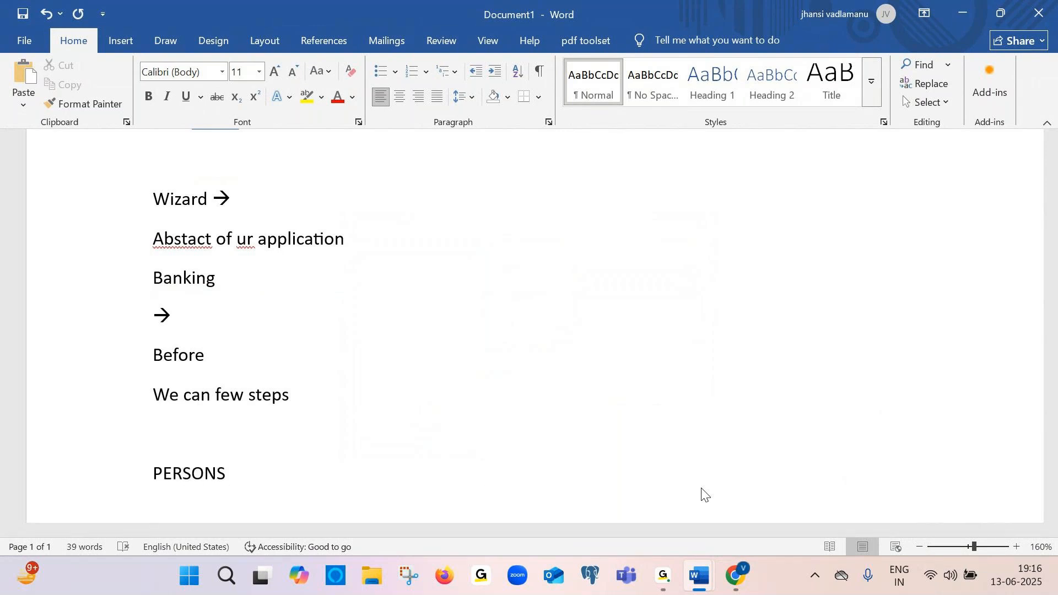
key("Caps_Lock")
key("Caps_Lock")
type("cASETYPE")
key("Return")
Add the line "Dataobject", correcting the typo while typing
type("dataonject")
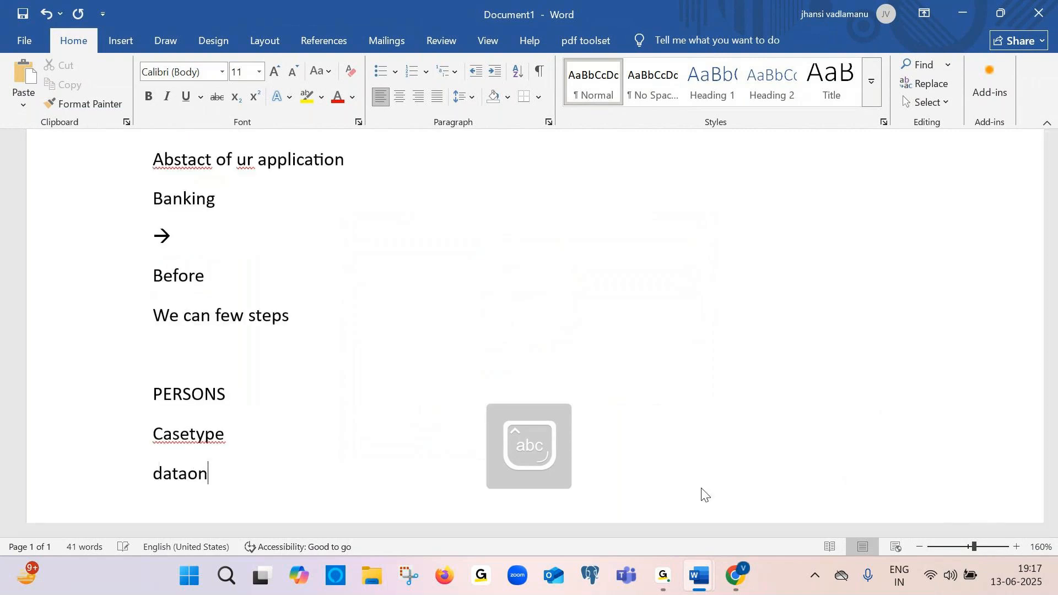
key("BackSpace")
key("BackSpace")
key("BackSpace")
key("BackSpace")
key("BackSpace")
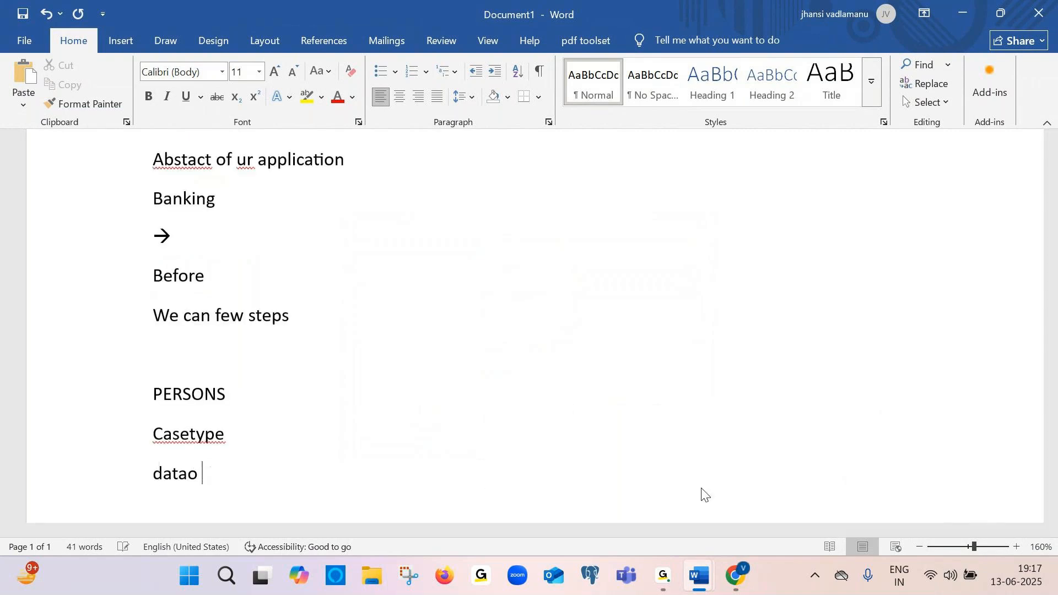
type("bject")
key("Return")
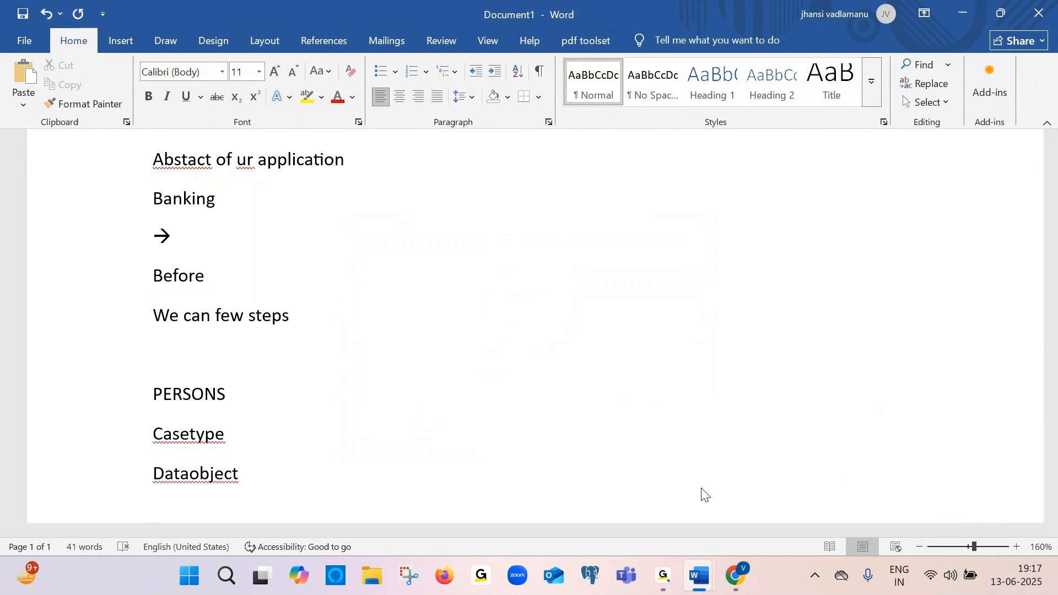
Type "Channels" after a blank line
key("Return")
key("Caps_Lock")
type("Cha")
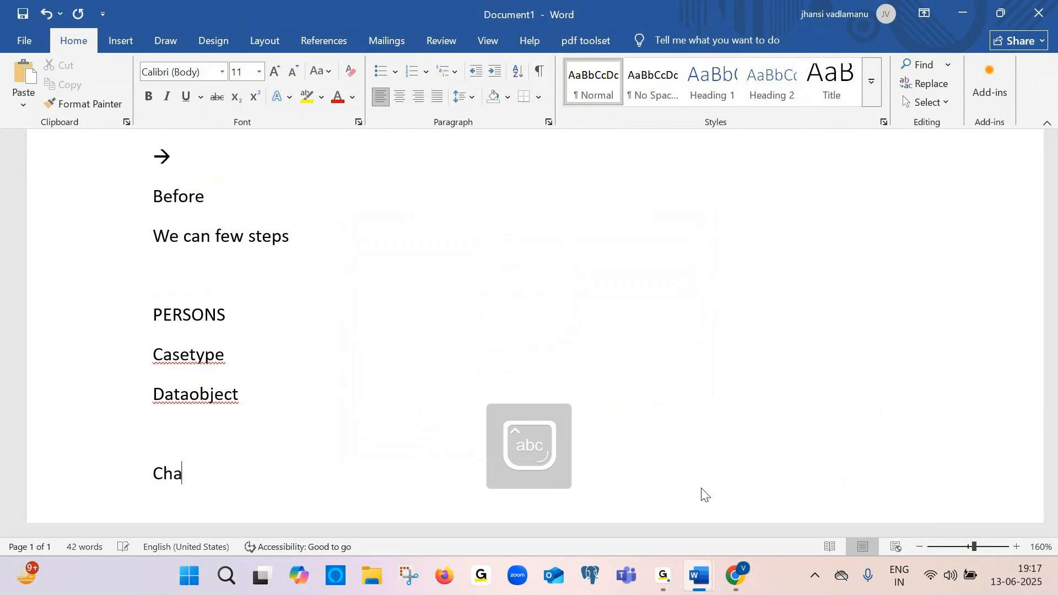
type("nnels")
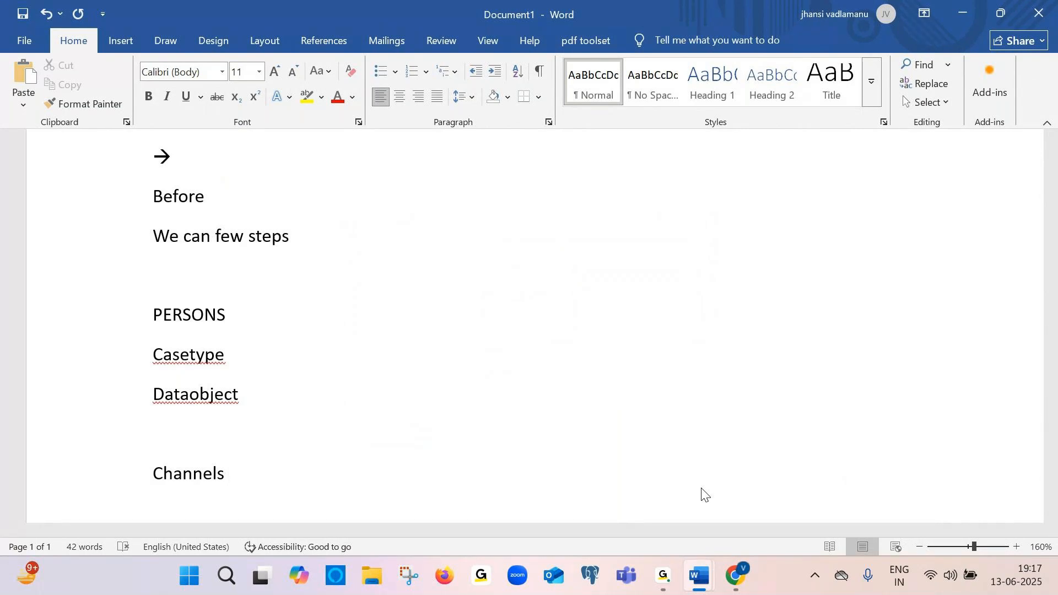
Start a new page and type the line "Class stuctures", correcting the ending while typing
key("ctrl+Return")
type("C")
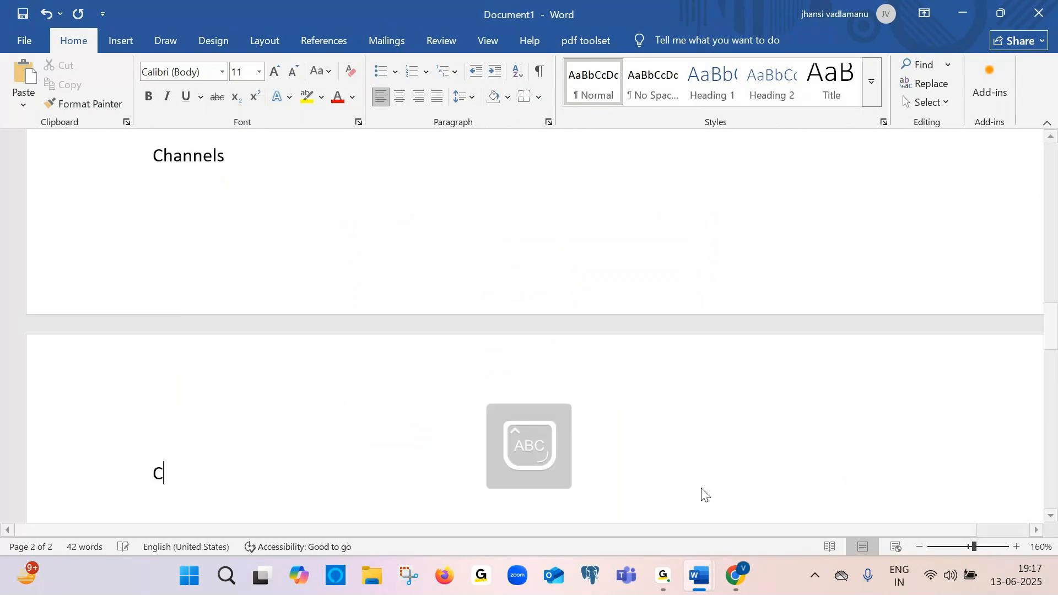
key("Caps_Lock")
type("lass s")
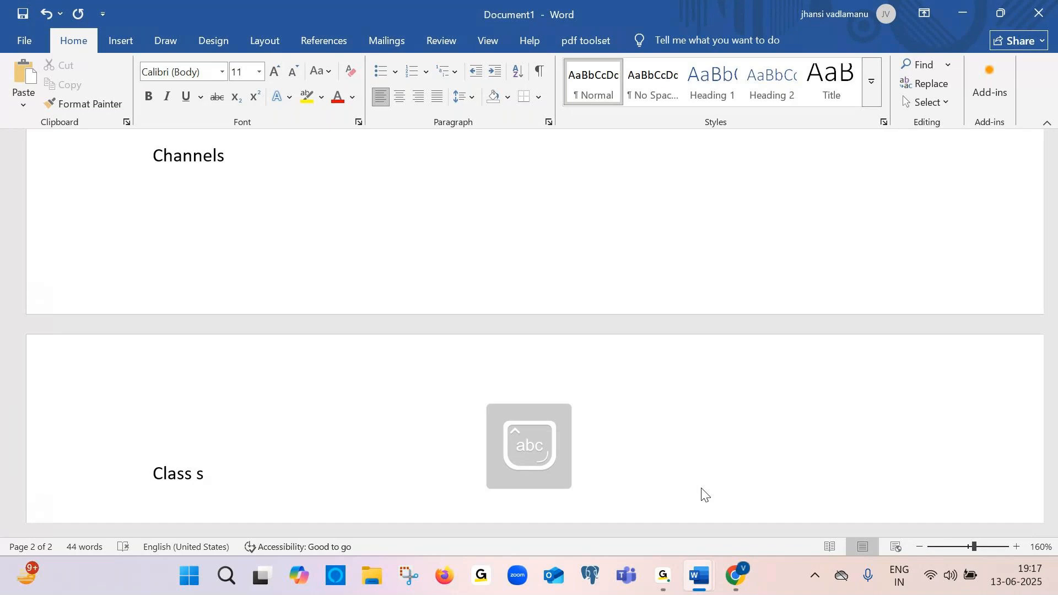
type("tures")
key("BackSpace")
key("BackSpace")
key("BackSpace")
type("ctures")
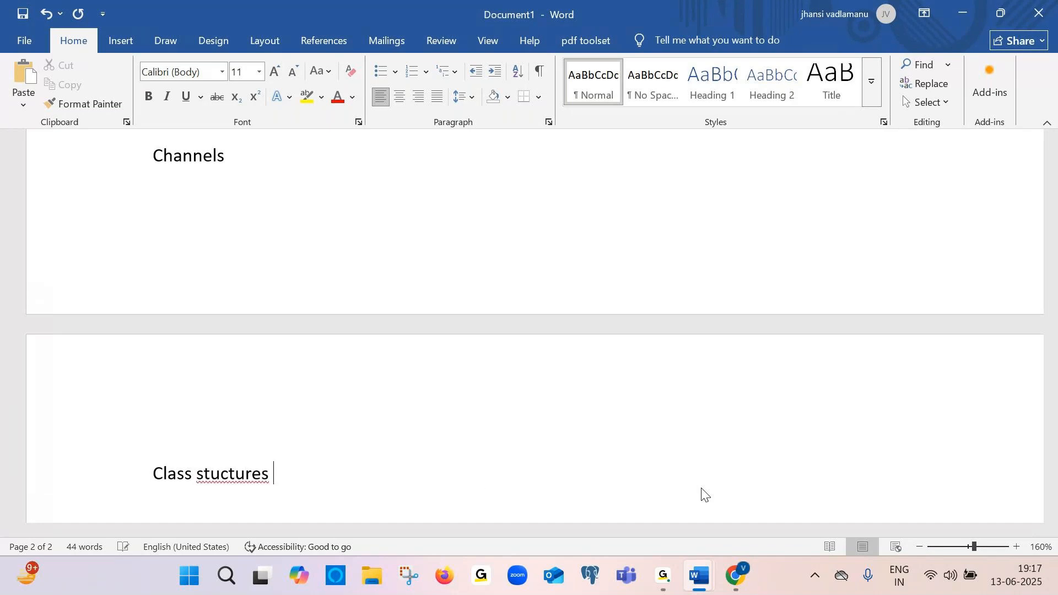
Add the lines "Rulesets" and "Data types" below it, replacing the mistyped "dataset"
key("Return")
type("rulesets")
key("Return")
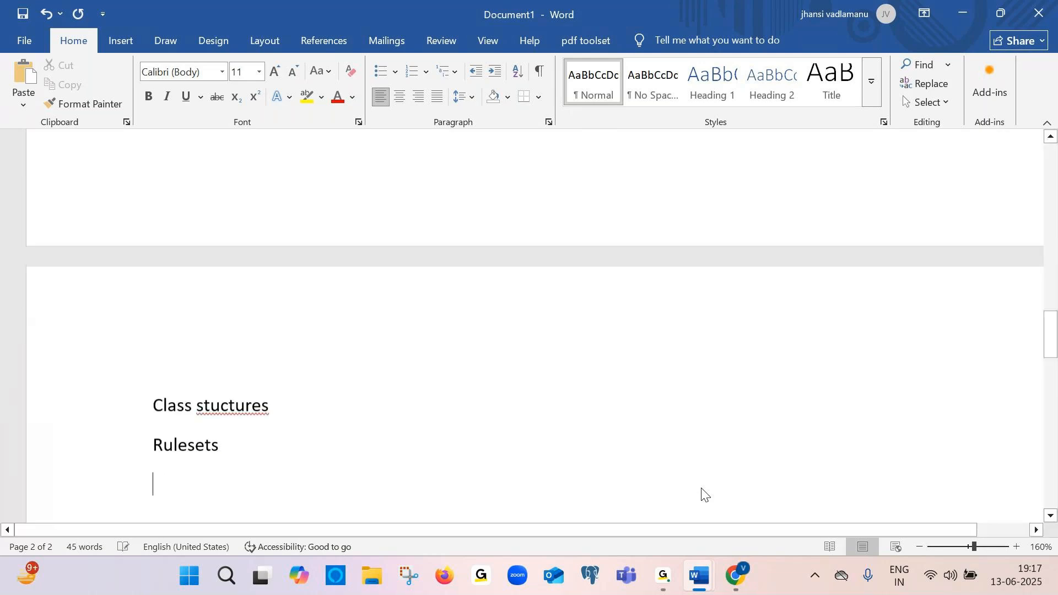
type("datasets")
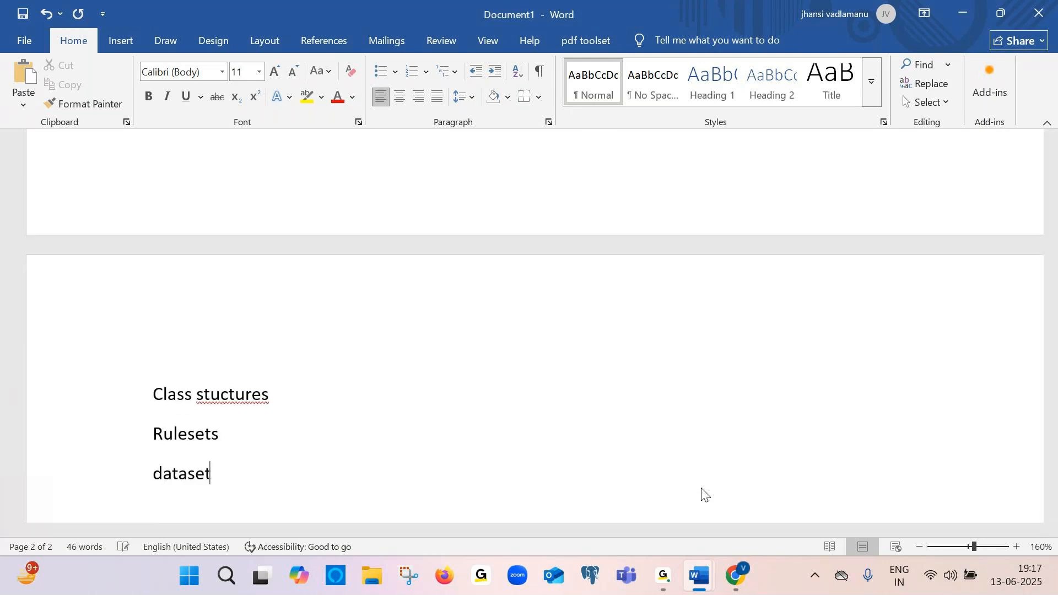
key("BackSpace")
key("BackSpace")
key("BackSpace")
key("BackSpace")
type("types")
key("Return")
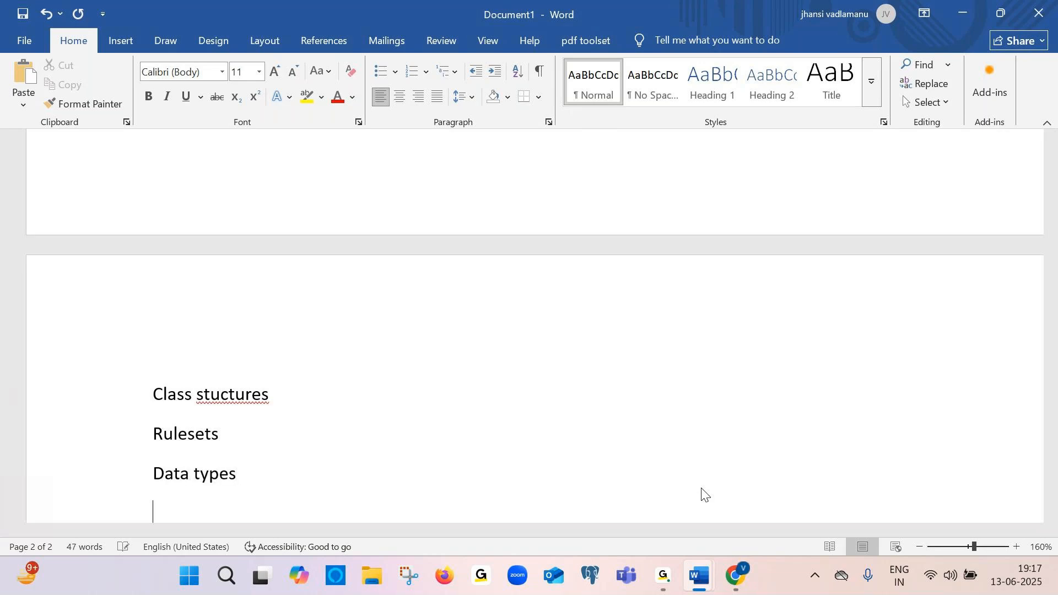
Add the line "Casetypes" followed by an empty line
type("casetypes")
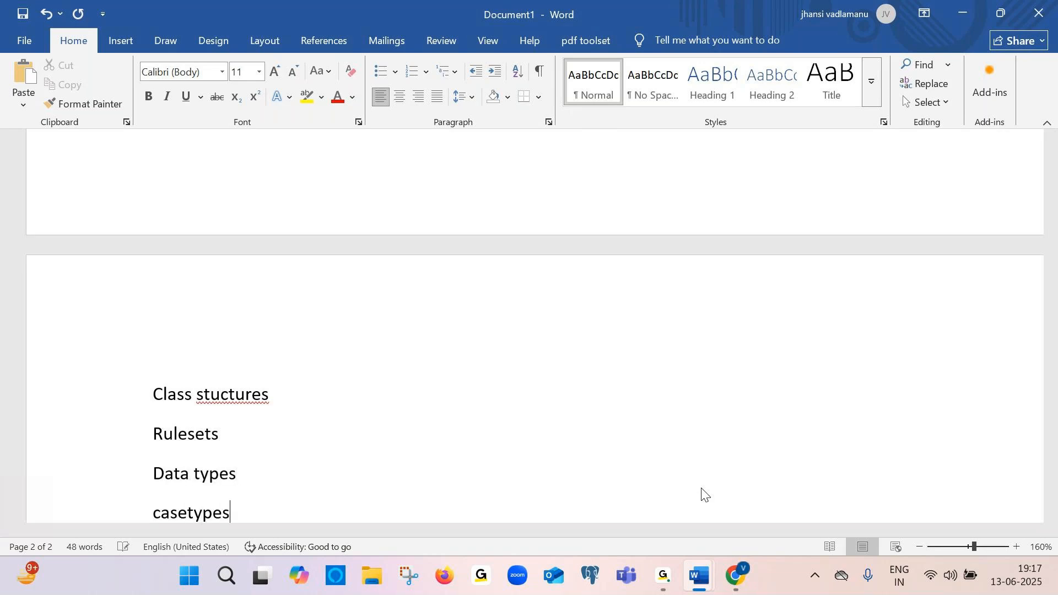
key("Return")
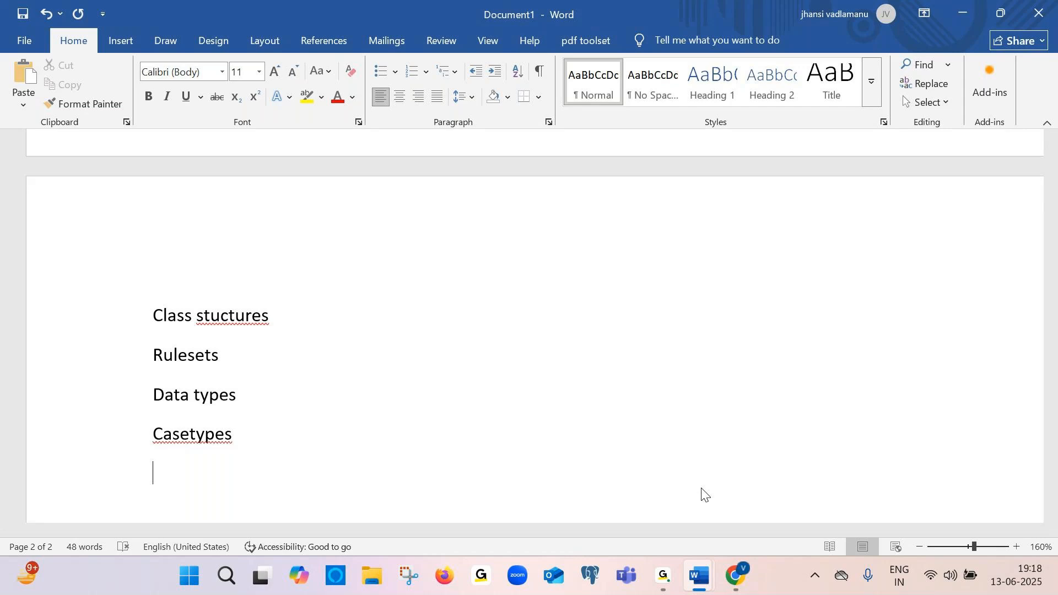
key("Return")
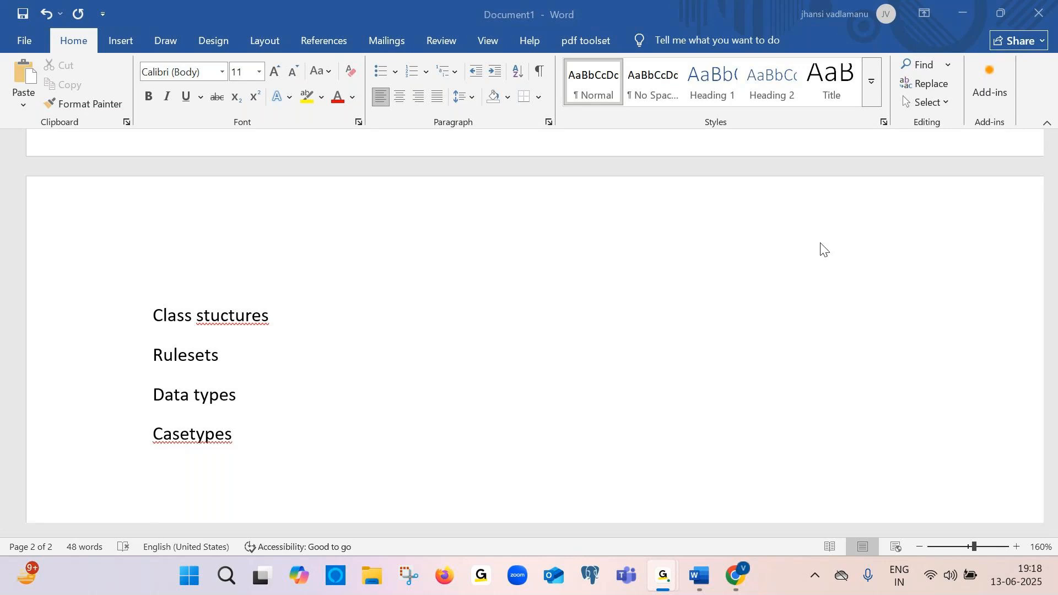
left_click(822, 247)
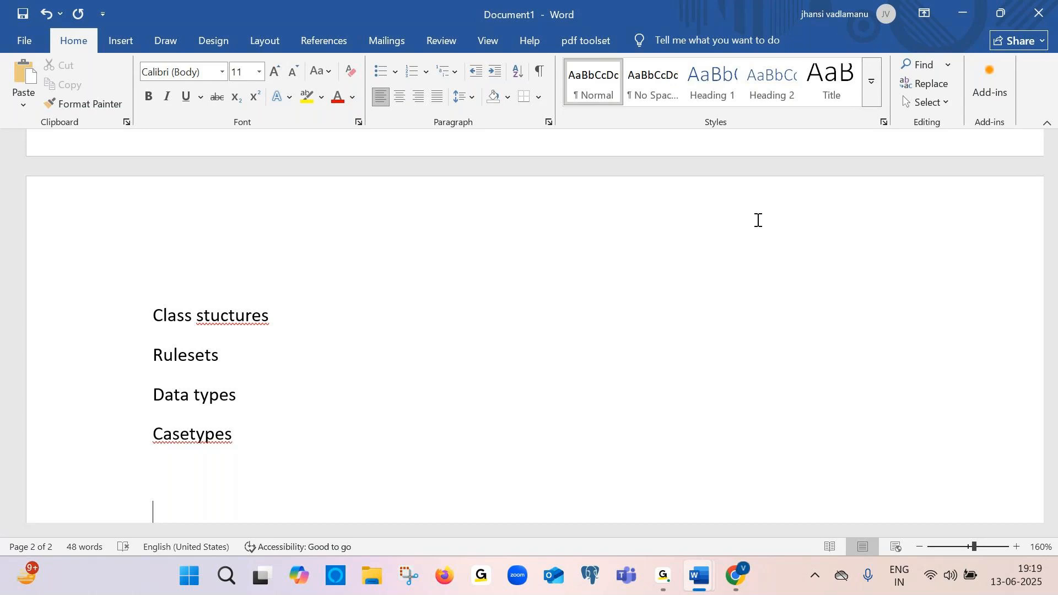
Switch to Document2 and add the caption "Wait for some time" below the resuming screenshot
key("alt+Tab")
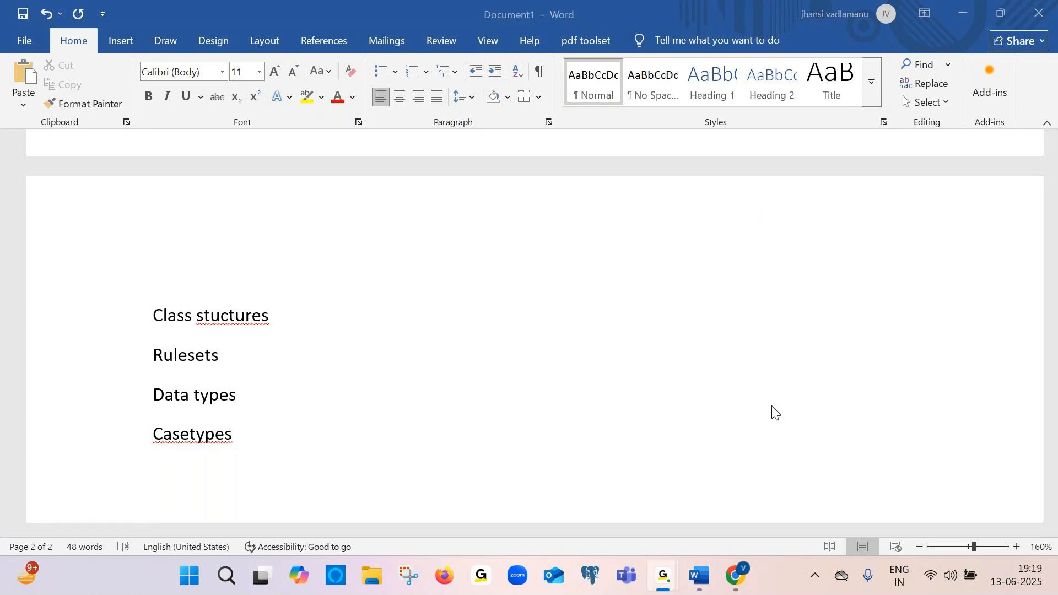
left_click(735, 576)
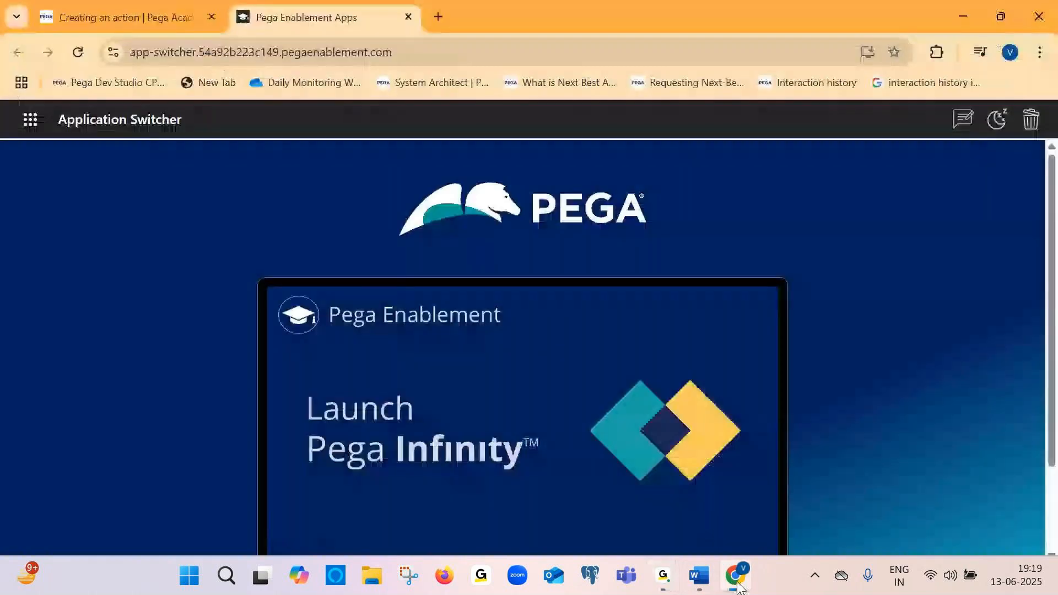
key("alt")
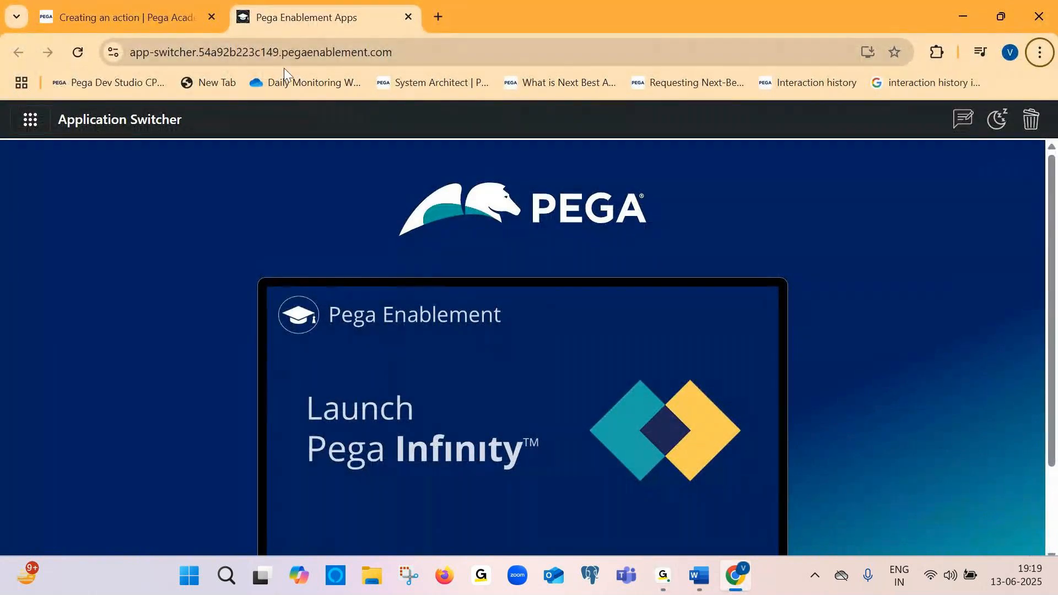
mouse_move(703, 590)
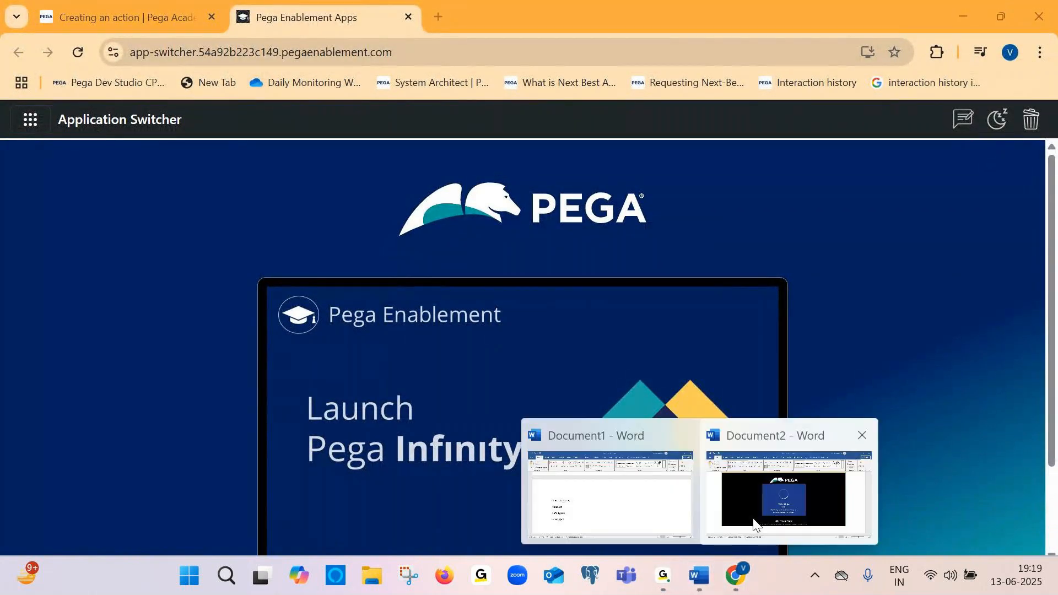
left_click(716, 485)
type("Wait ")
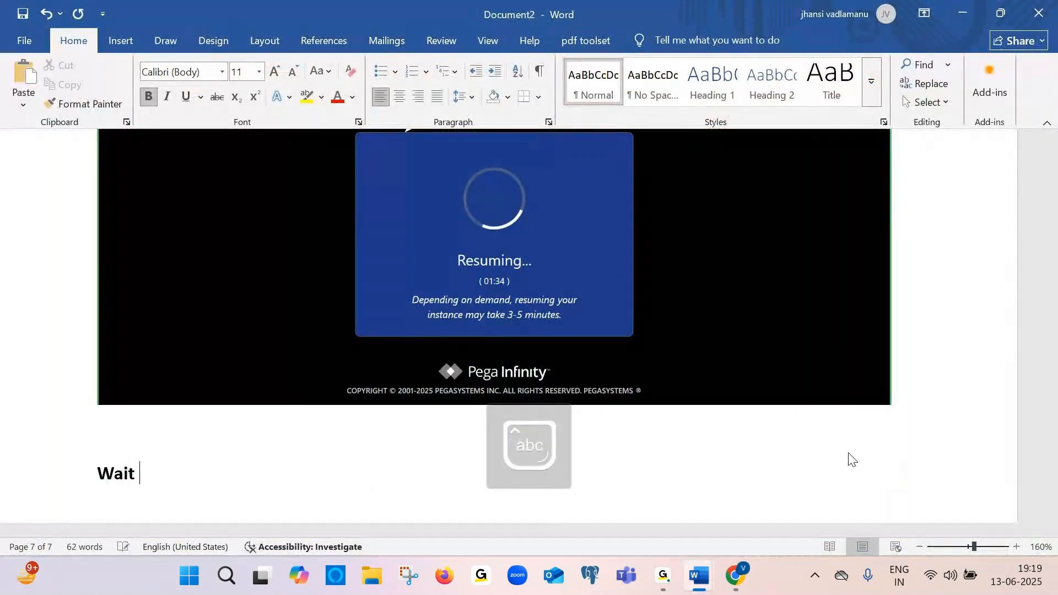
type("for some")
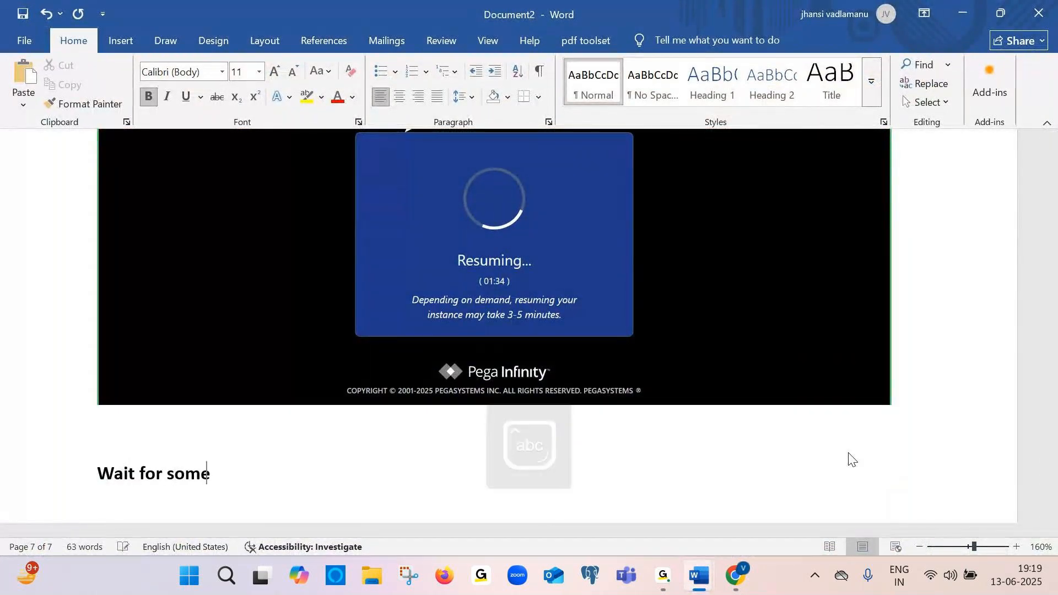
type(" time")
key("Return")
Paste the Launch Pega Infinity screenshot and caption it "Click on appswitcher"
key("ctrl+v")
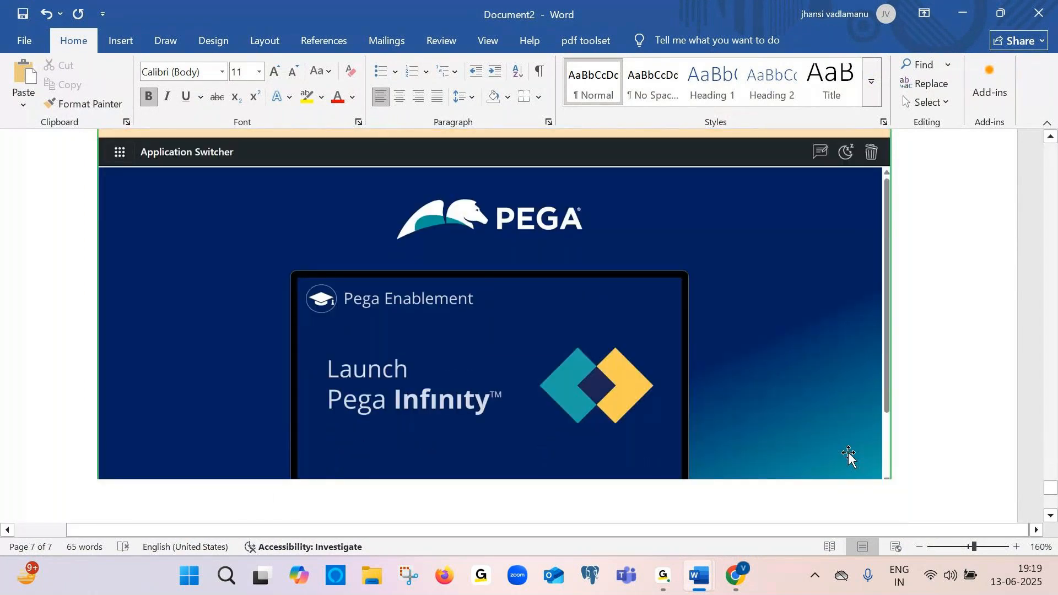
key("Return")
key("Caps_Lock")
type("C")
key("Caps_Lock")
type("lick on app")
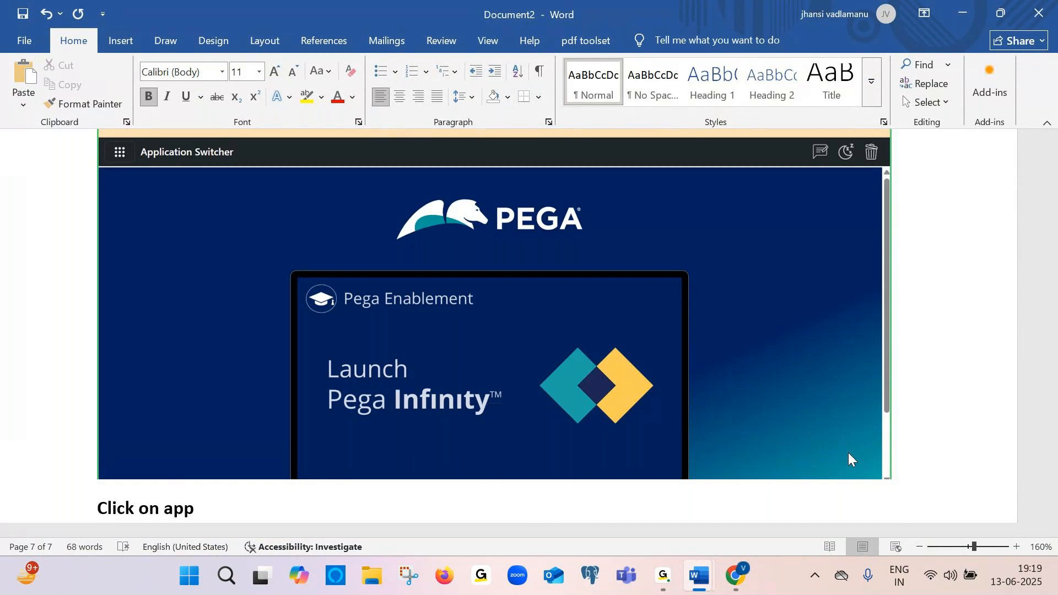
type("switche")
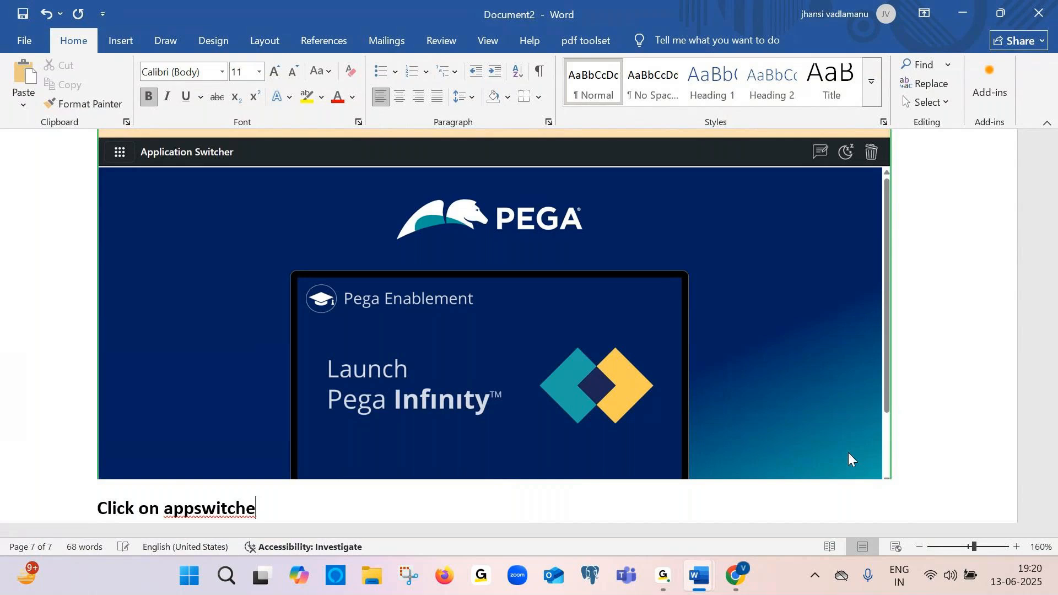
type("r")
key("Return")
Open the app switcher menu in the browser and paste its screenshot into Document2
key("alt+Tab")
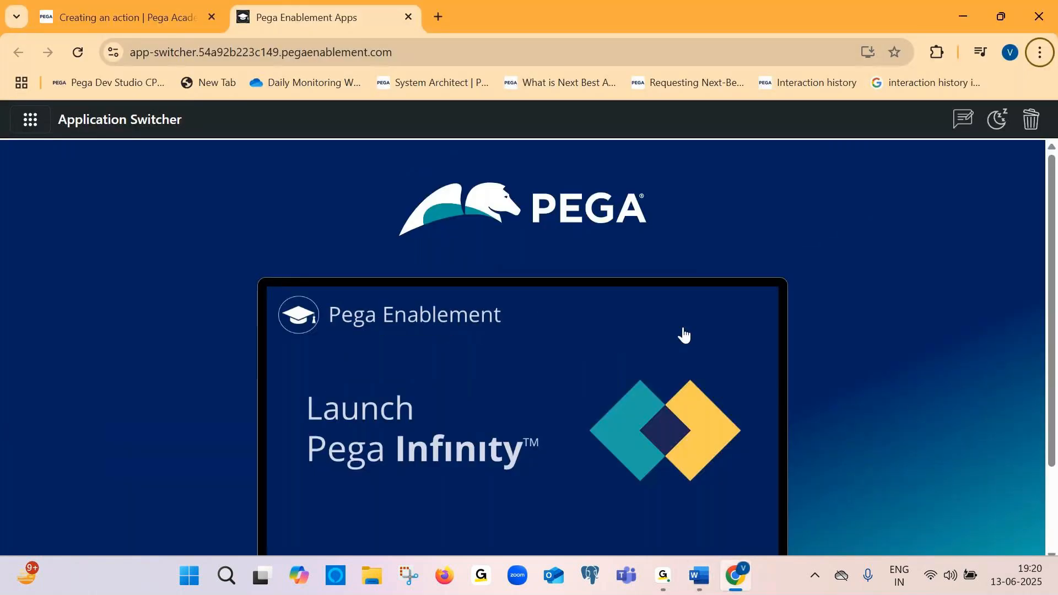
left_click(37, 128)
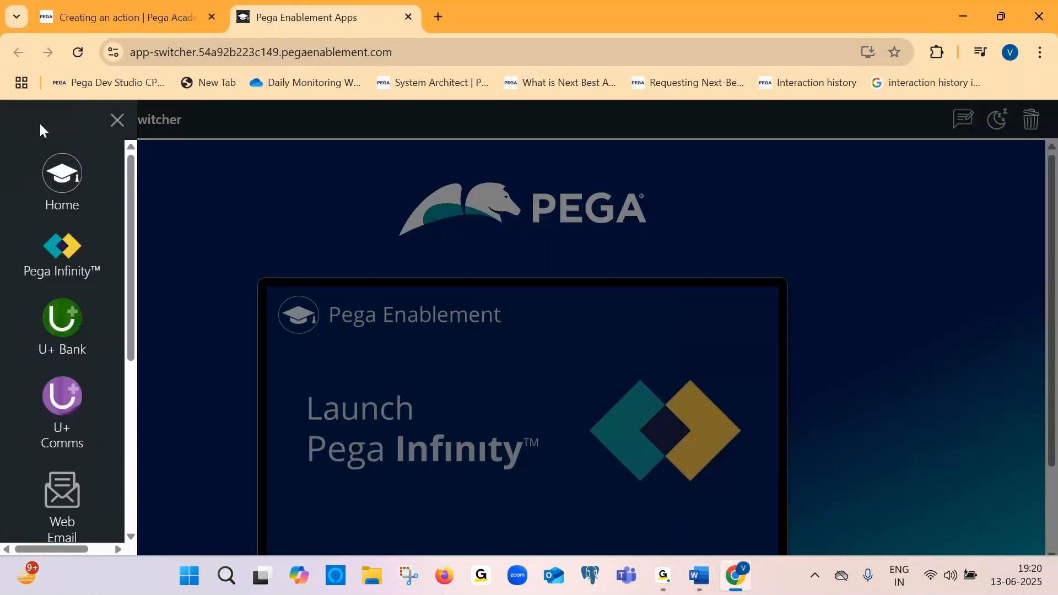
key("alt+Tab")
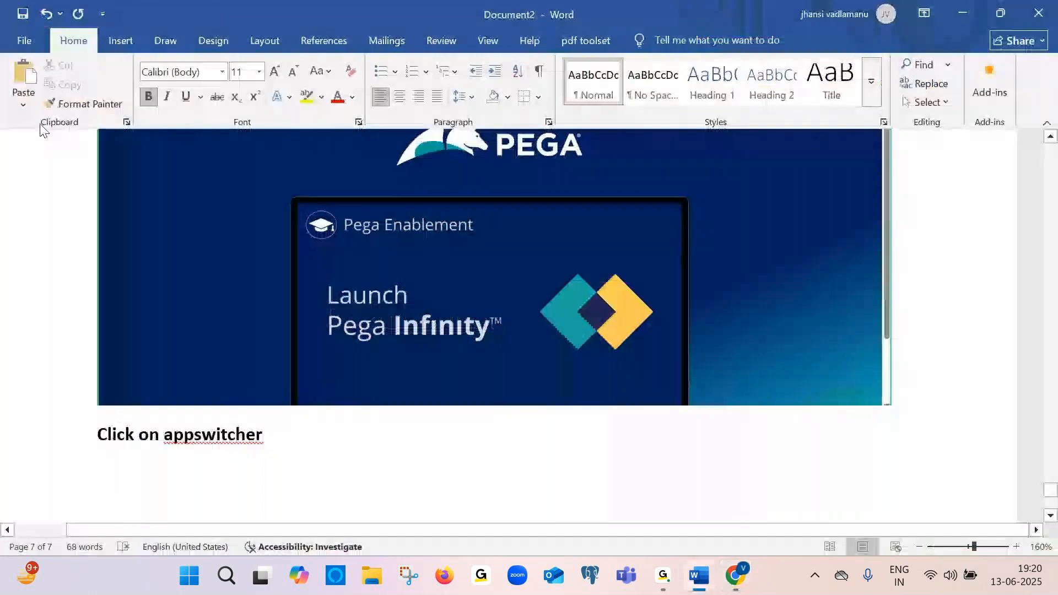
key("ctrl+v")
Launch Pega Infinity from the app switcher menu in the browser
key("alt+Tab")
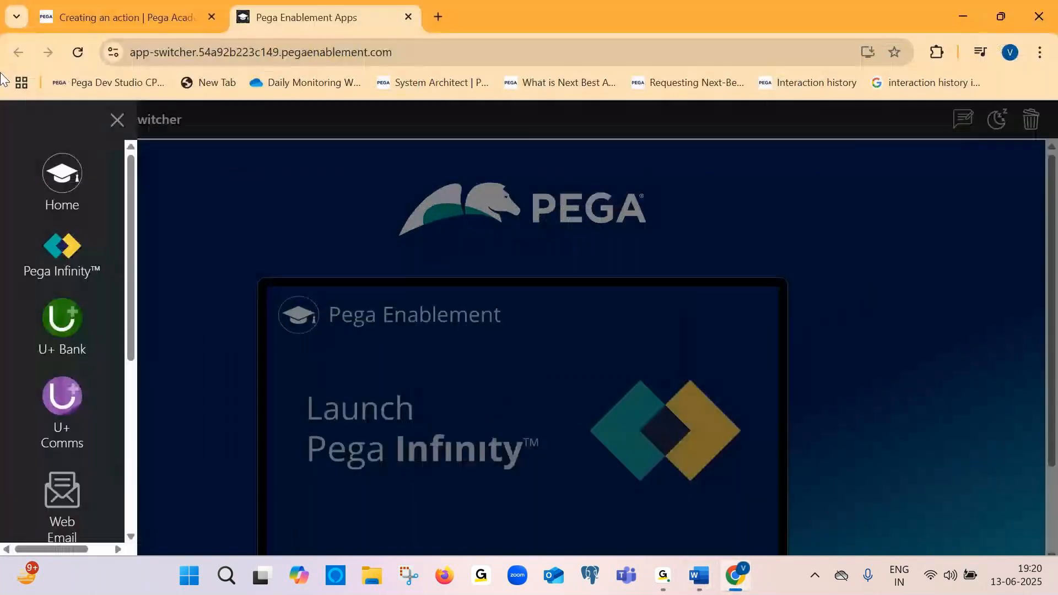
left_click(66, 264)
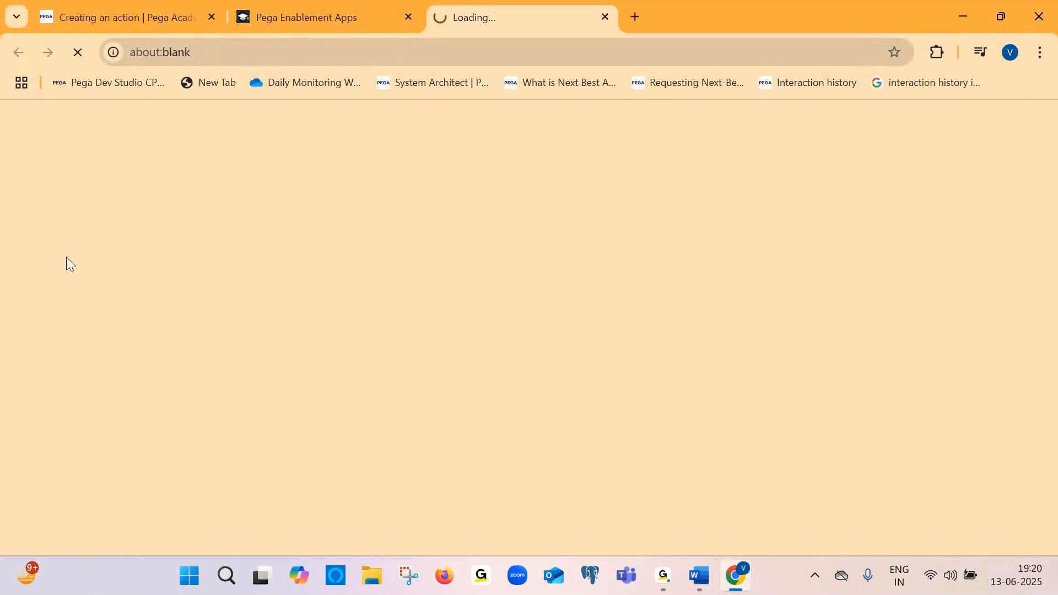
key("alt+Tab")
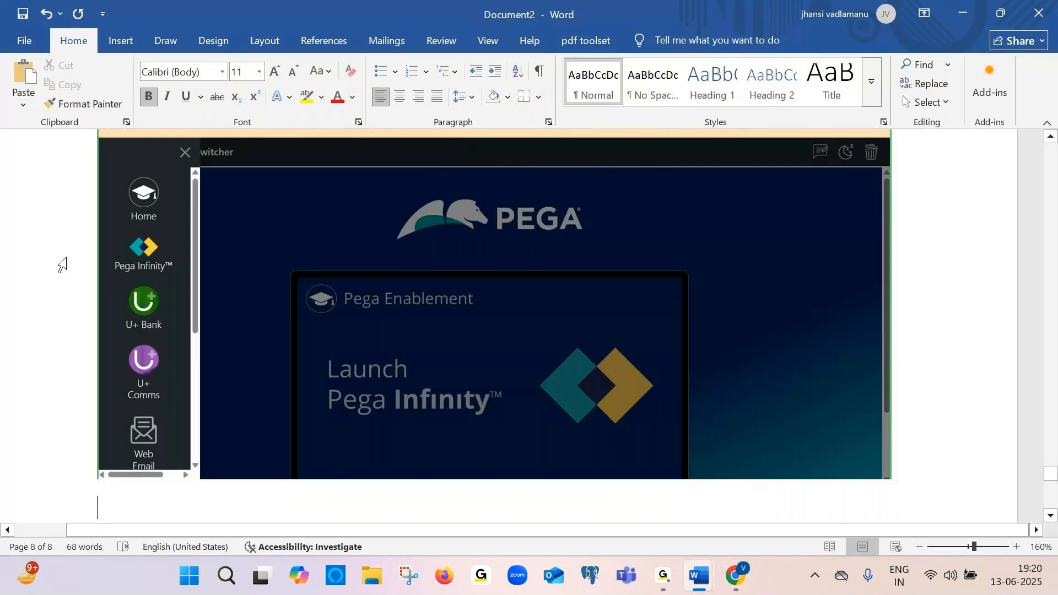
Add the caption "Select pega Infinity" below the app switcher screenshot in Document2
key("Return")
type("select")
key("BackSpace")
type("ct pega I")
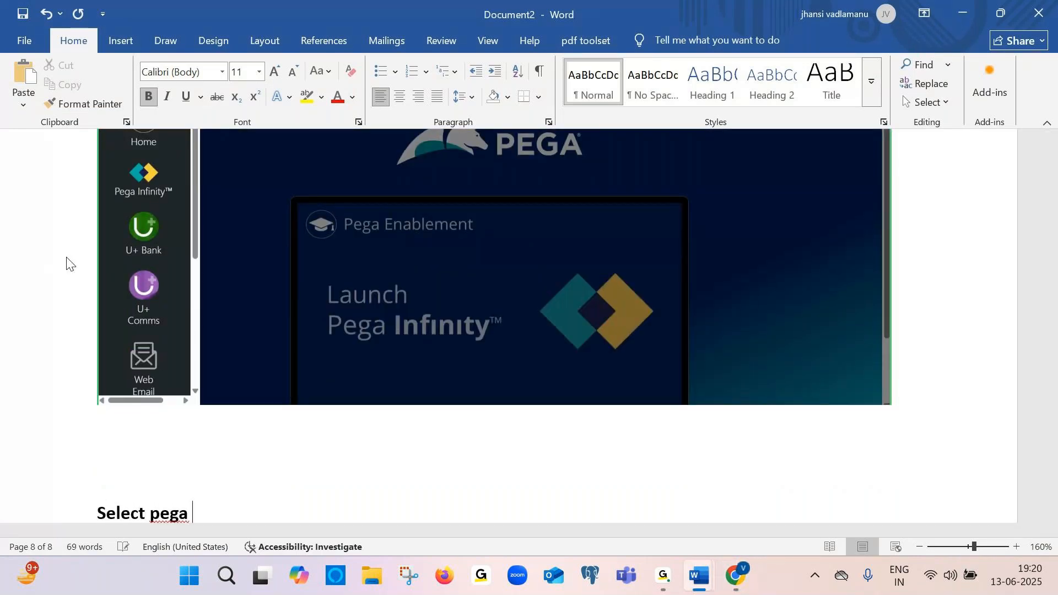
key("Caps_Lock")
type("I")
key("Caps_Lock")
type("nfin")
type("in")
key("BackSpace")
type("ty")
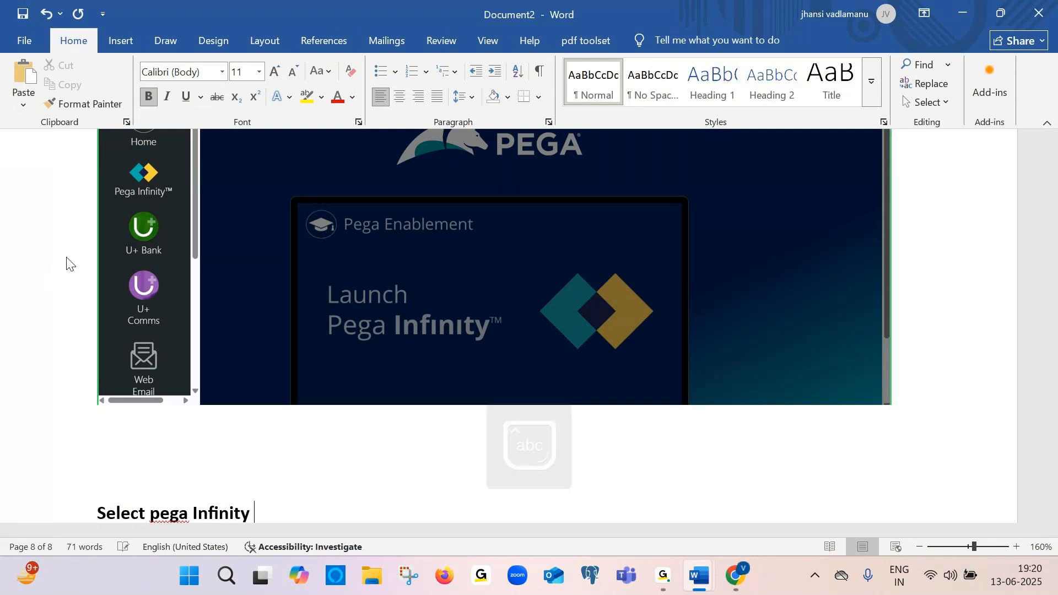
key("Return")
Paste a screenshot of the Pega login page into Document2
key("alt+Tab")
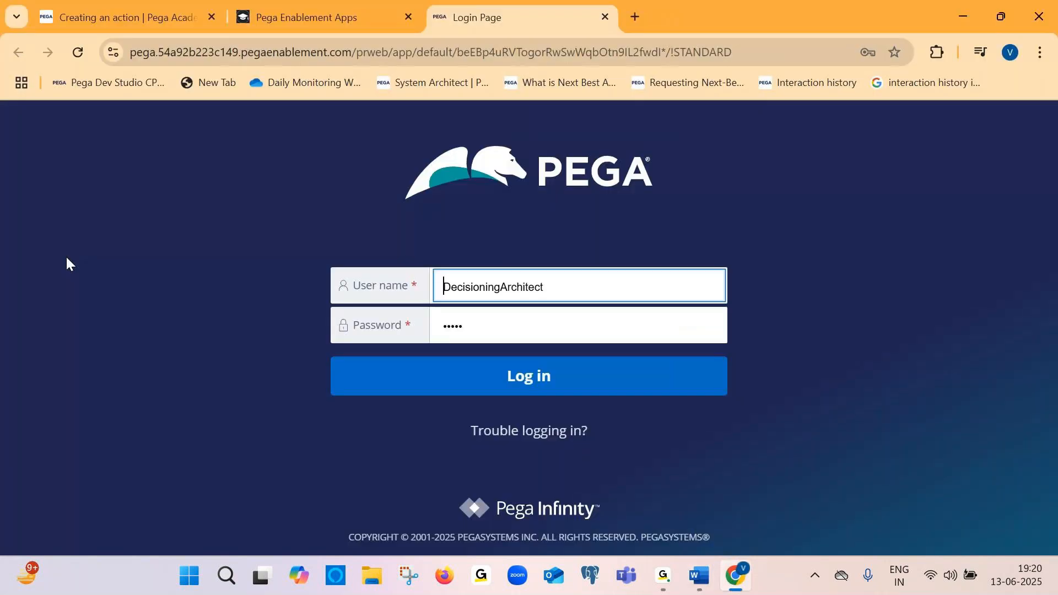
key("alt+Tab")
key("ctrl+v")
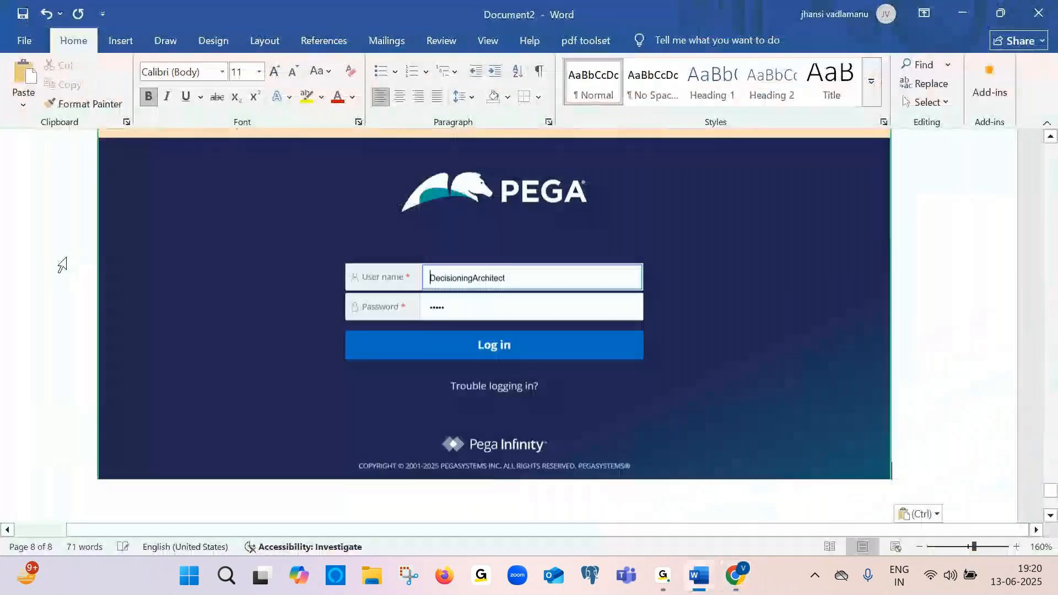
Clear the prefilled user name and password fields on the Pega login page
key("alt+Tab")
left_click_drag(555, 286, 415, 292)
key("BackSpace")
left_click(447, 291)
left_click(519, 282)
key("BackSpace")
key("BackSpace")
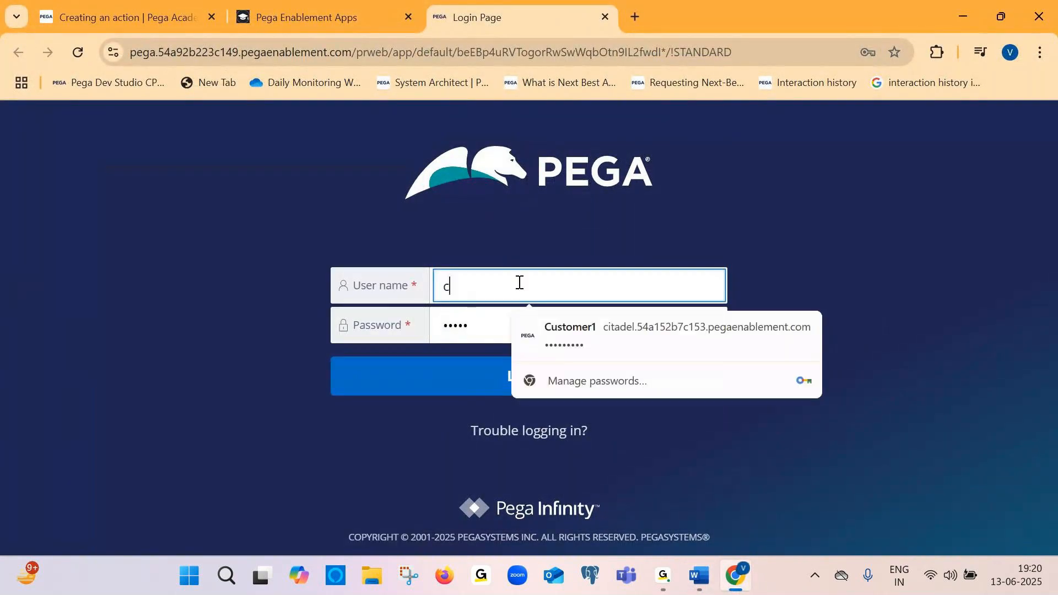
left_click(487, 313)
key("ctrl+a")
key("BackSpace")
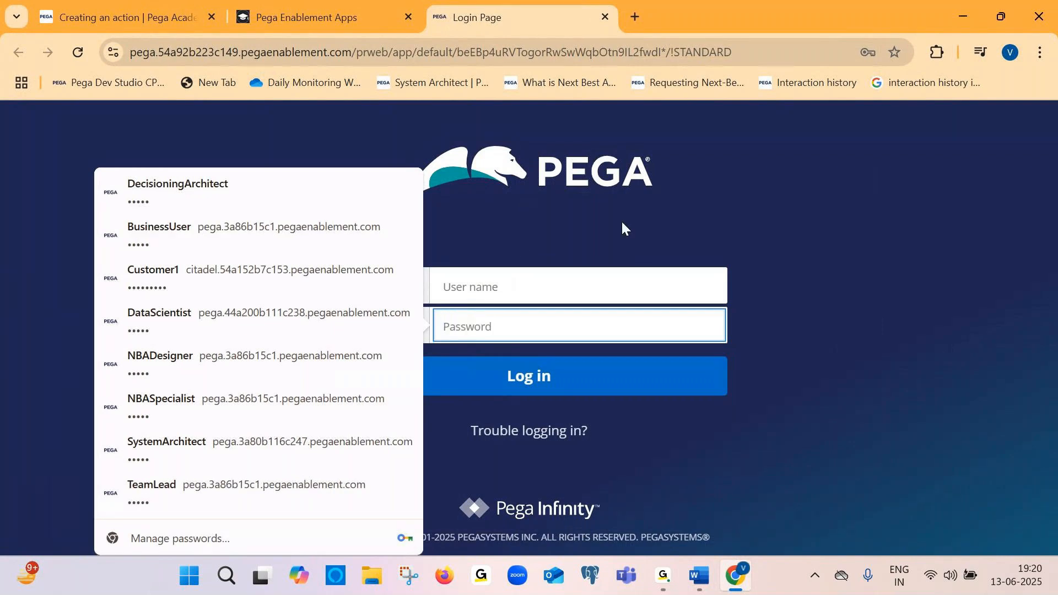
left_click(507, 212)
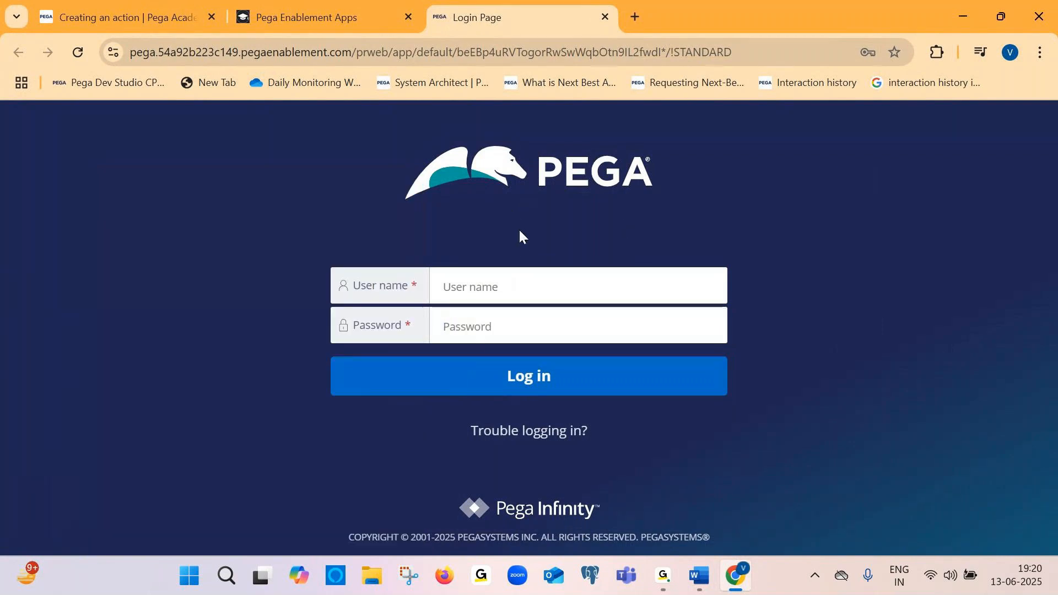
Replace the login page screenshot in Document2 with one showing the empty login fields
key("alt+Tab")
left_click(449, 216)
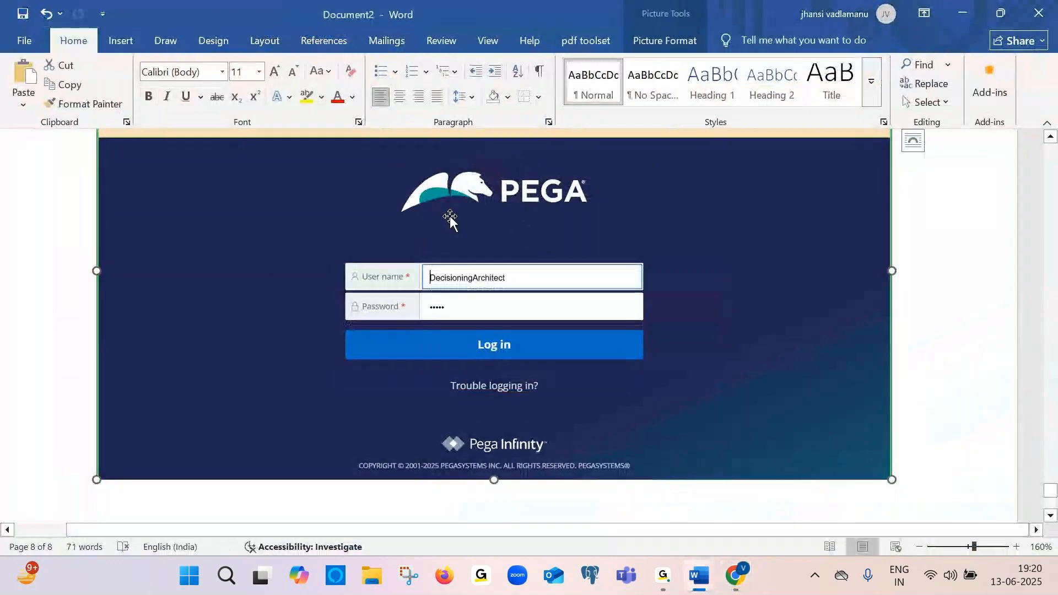
key("Delete")
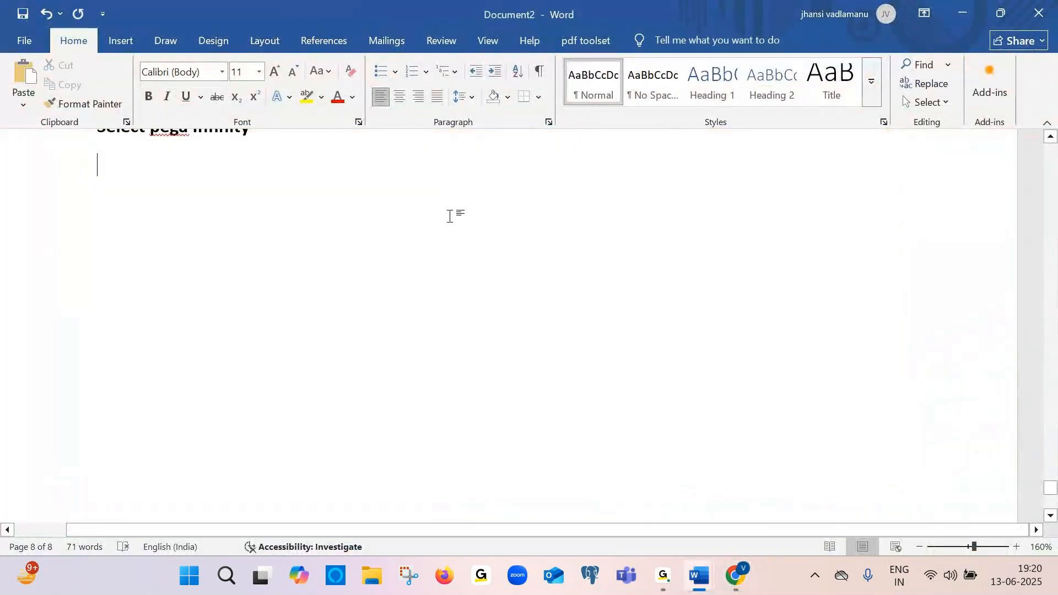
key("ctrl+v")
key("alt+Tab")
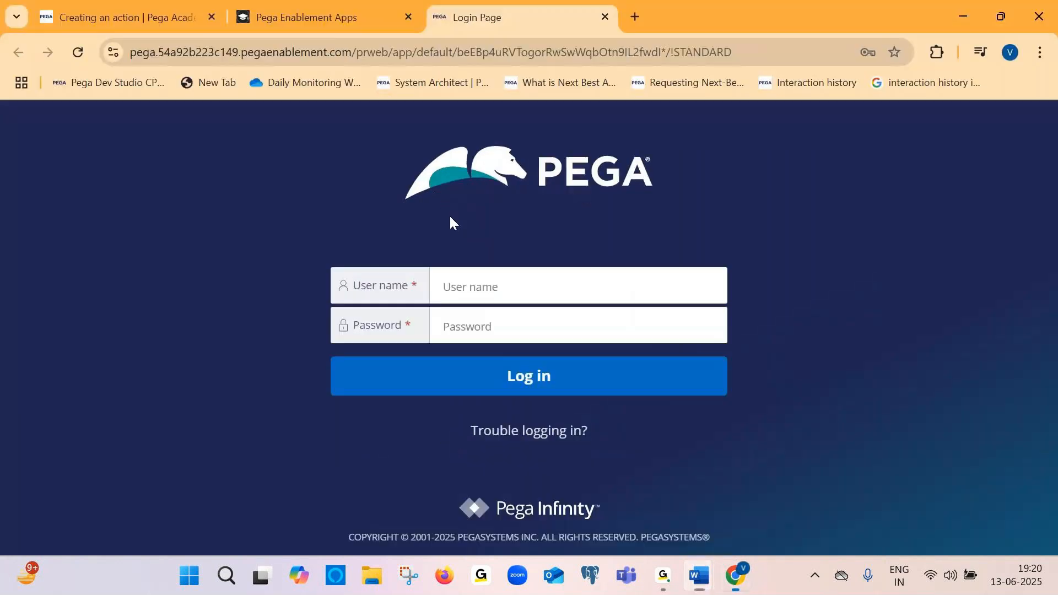
Copy the exercise login credentials from the challenge page and paste a screenshot of them into Document2
left_click(147, 2)
scroll(511, 316, "up", 3)
scroll(512, 316, "up", 1)
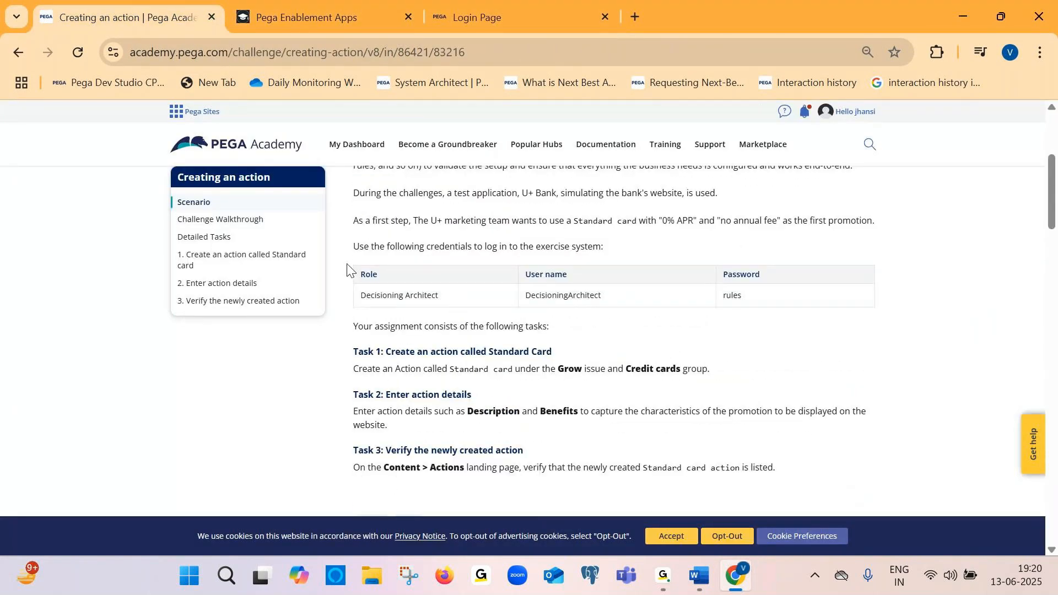
left_click_drag(350, 248, 851, 296)
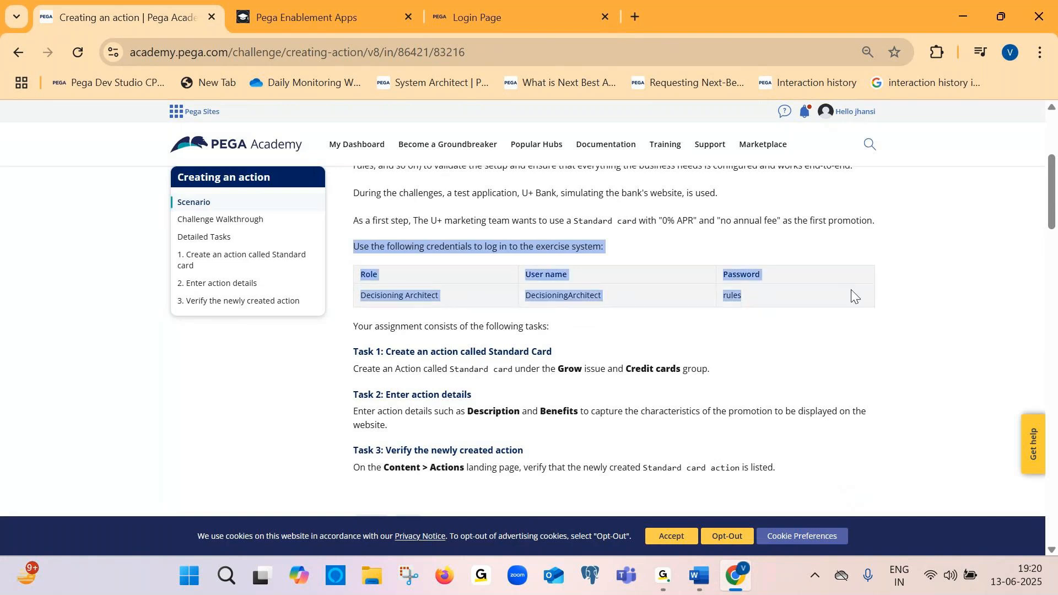
key("alt+Tab")
key("ctrl+v")
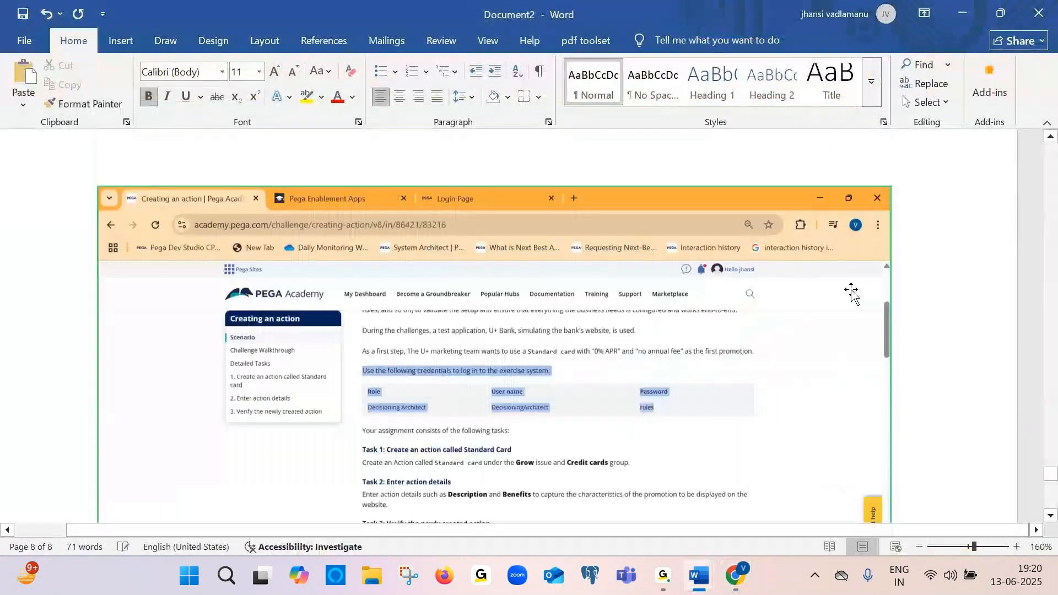
Add the caption "Just do copy and paste ur credentials" below the credentials screenshot
scroll(851, 295, "down", 2)
type("just do copy")
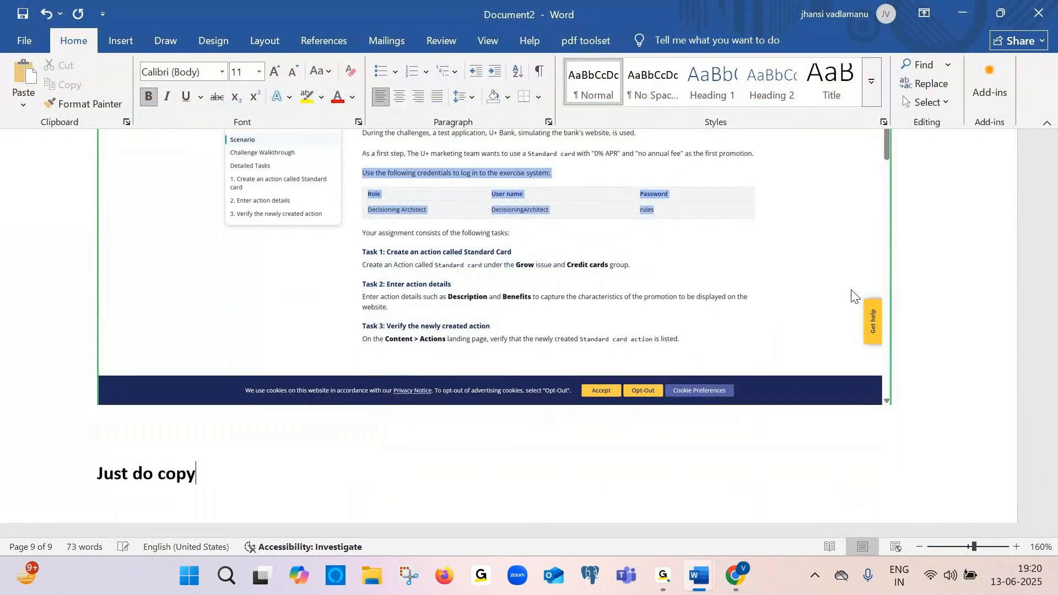
type(" and paste ur cred")
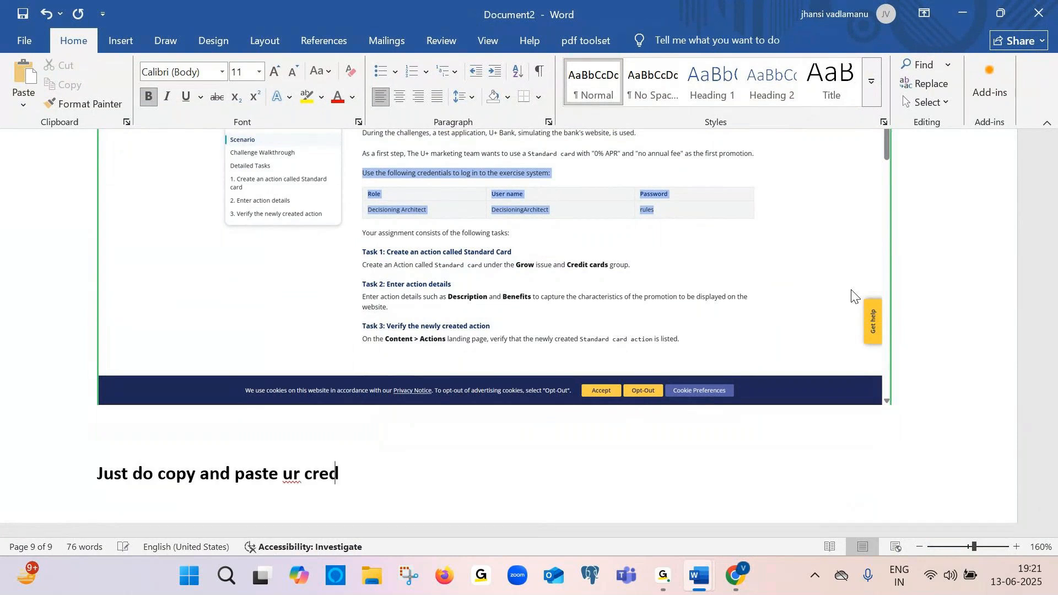
type("entio")
key("BackSpace")
type("als")
Fill the Pega login form with the saved Decisioning Architect user name and password, then log in
key("alt+Tab")
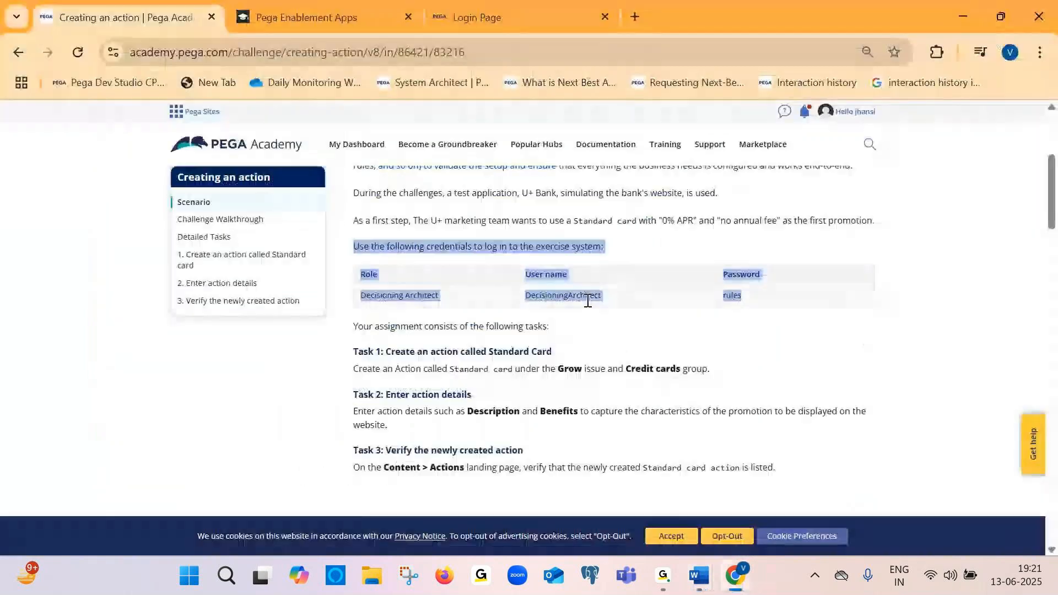
right_click(587, 300)
left_click(494, 16)
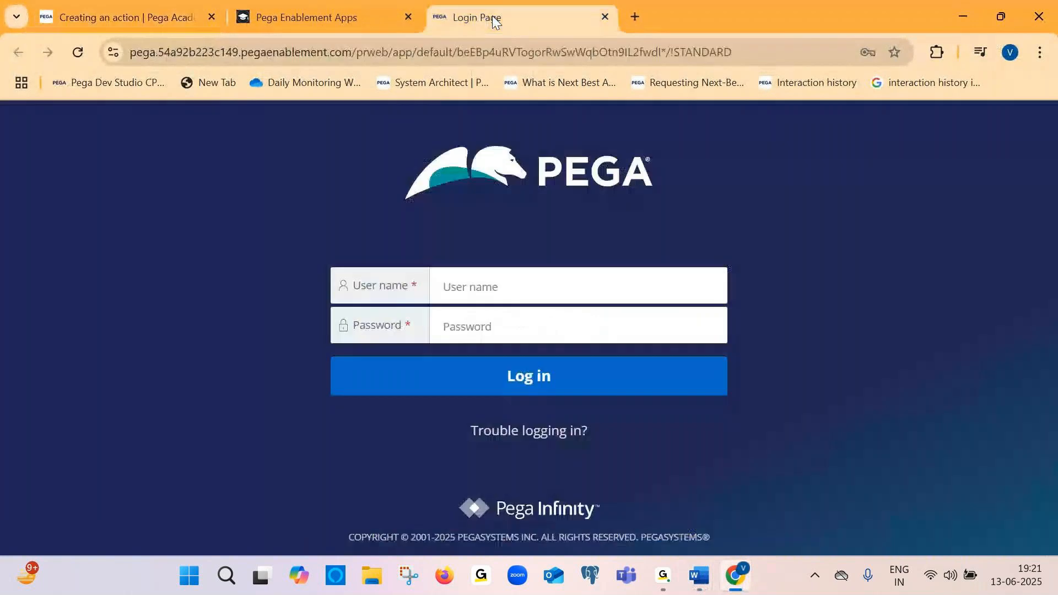
left_click(457, 287)
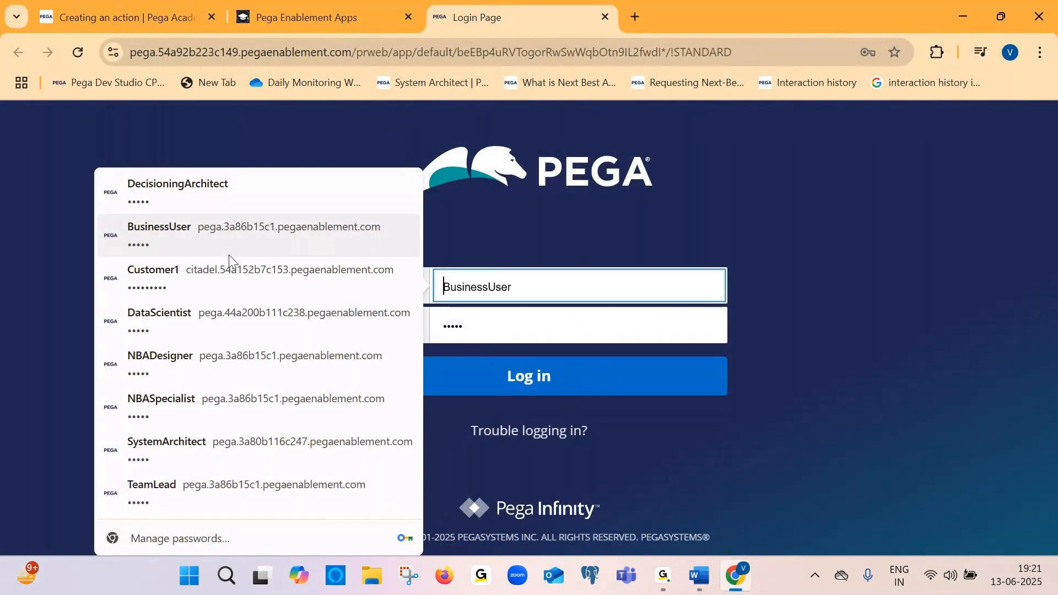
left_click(224, 187)
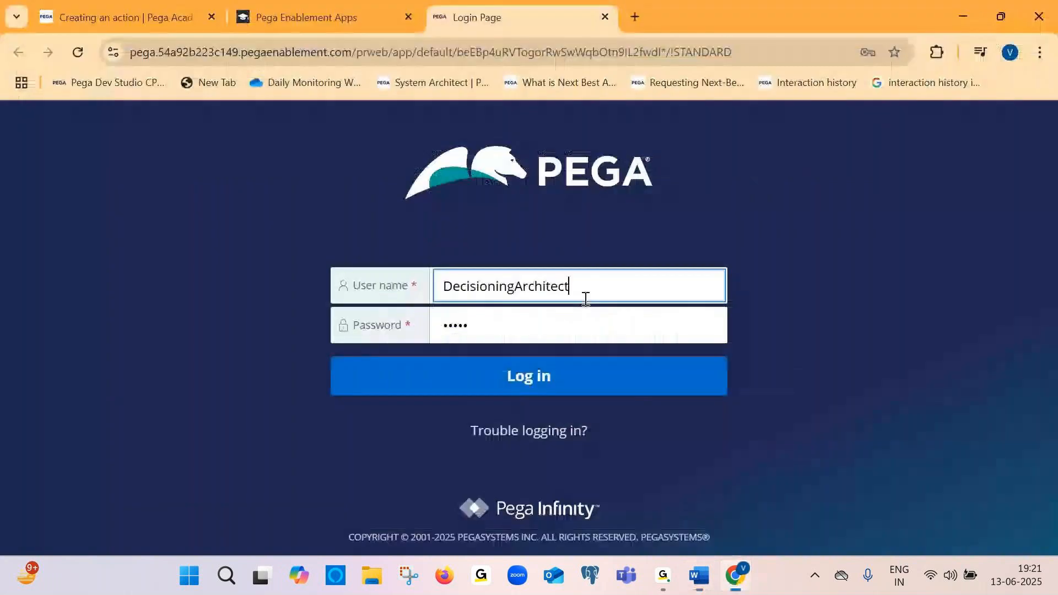
left_click(505, 377)
Add the caption "Click on login" below the filled login page screenshot in Document2
key("alt+Tab")
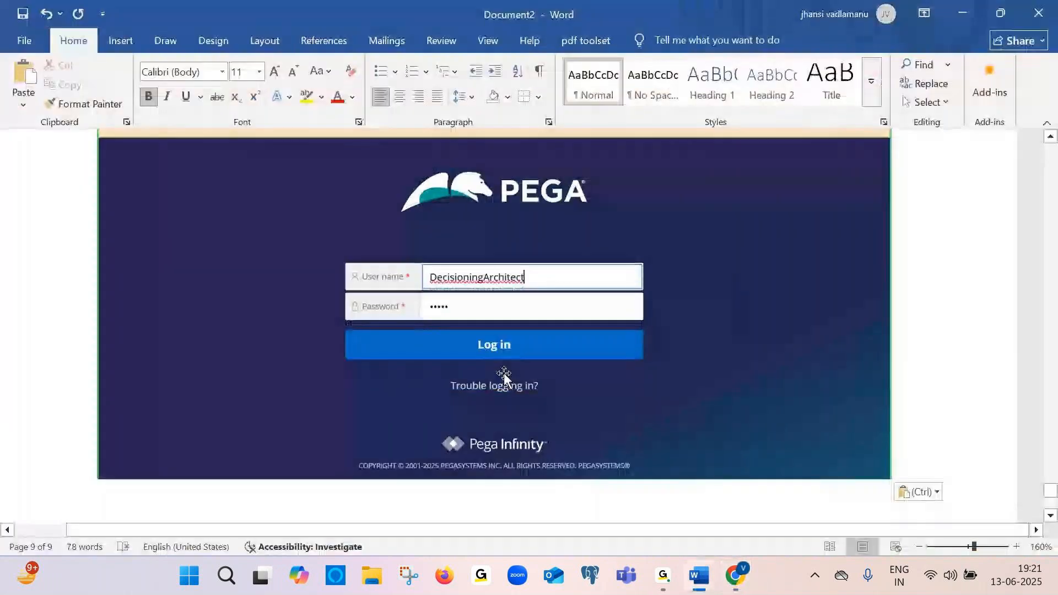
key("Return")
key("Return")
key("Caps_Lock")
key("Caps_Lock")
type("cli")
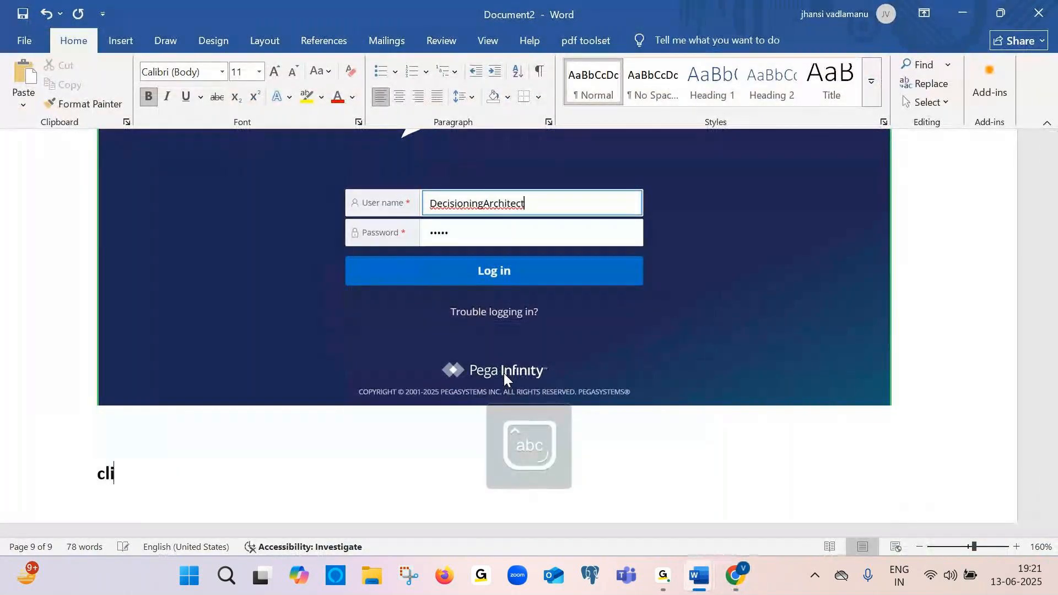
type("ck on")
type("login")
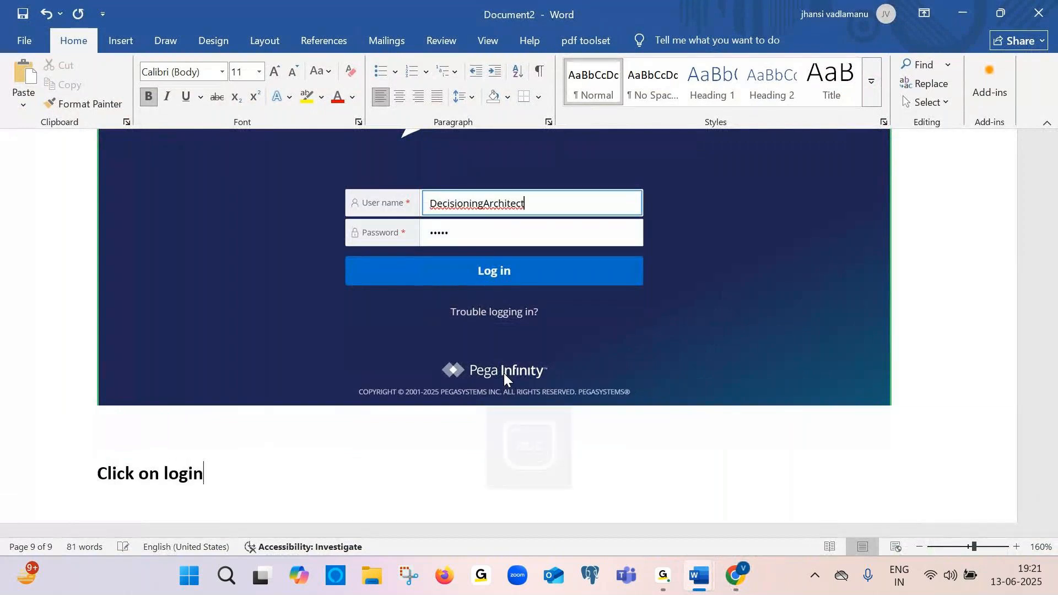
Close the saved-passwords warning in Pega and paste a screenshot of it into Document2
key("alt+Tab")
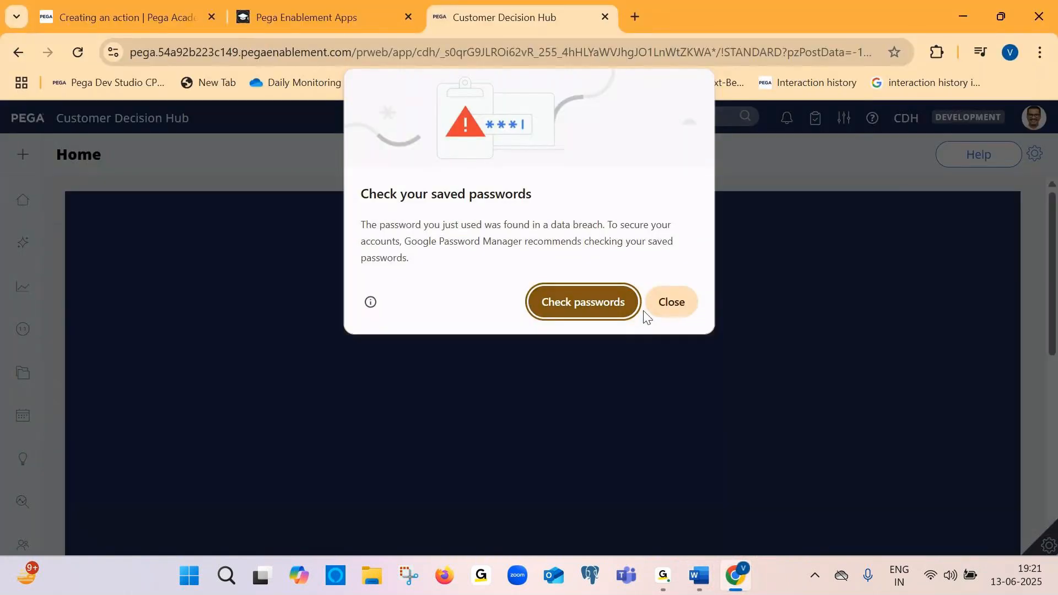
left_click(674, 315)
key("alt+Tab")
key("ctrl+v")
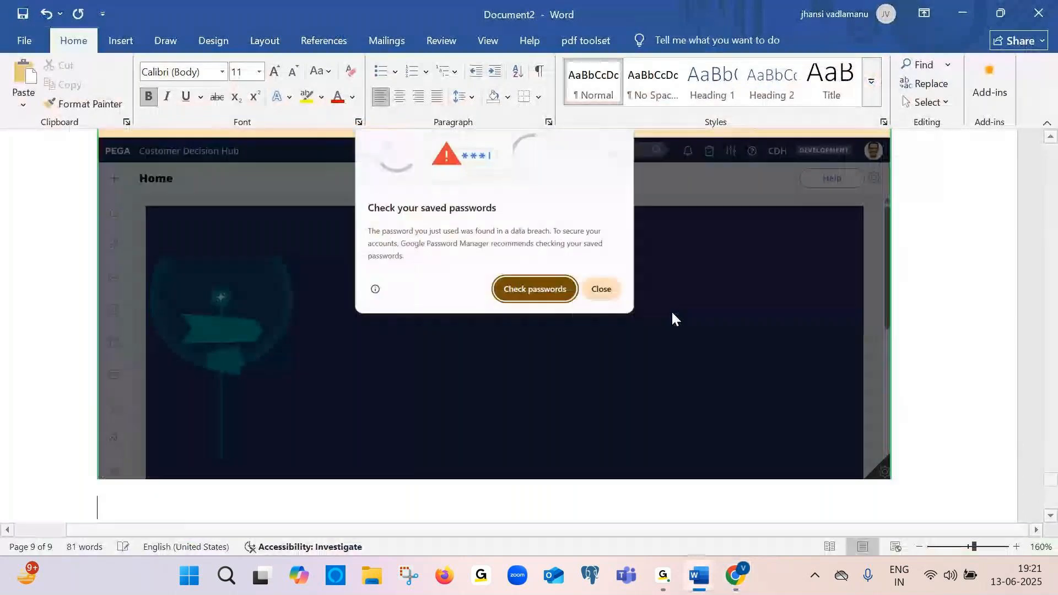
Add the caption "close" below the password warning screenshot
type("clco")
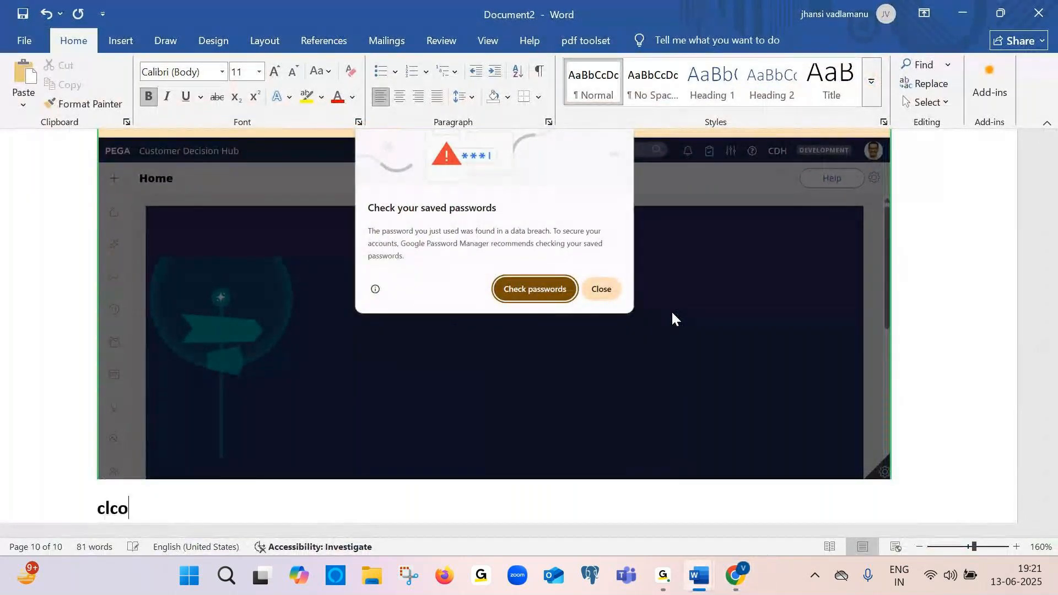
key("BackSpace")
key("BackSpace")
type("ose")
key("Return")
Paste a screenshot of the Customer Decision Hub home page into Document2
key("alt+Tab")
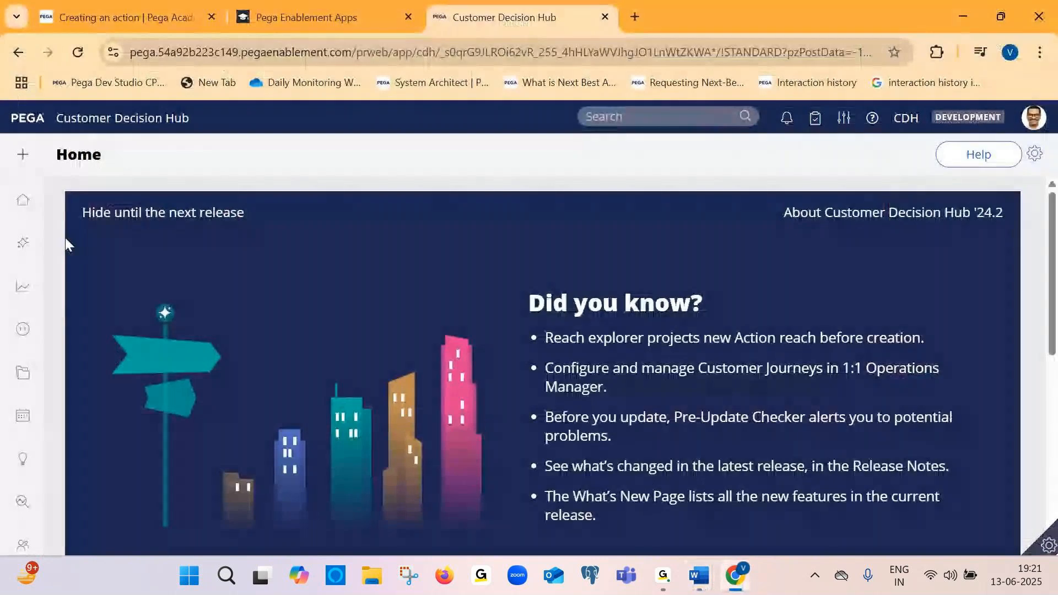
mouse_move(33, 171)
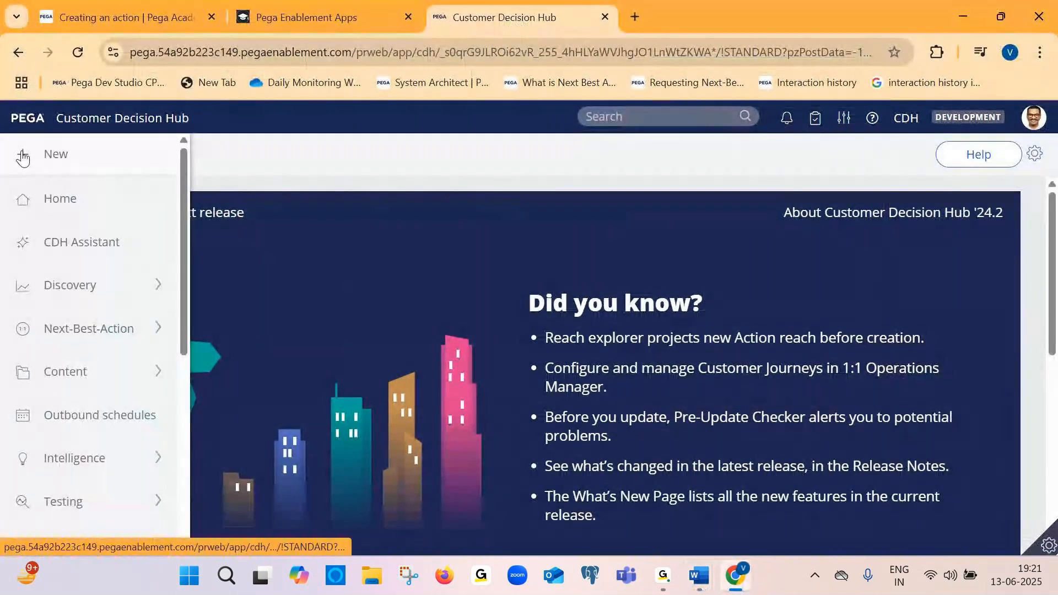
left_click_drag(194, 119, 60, 119)
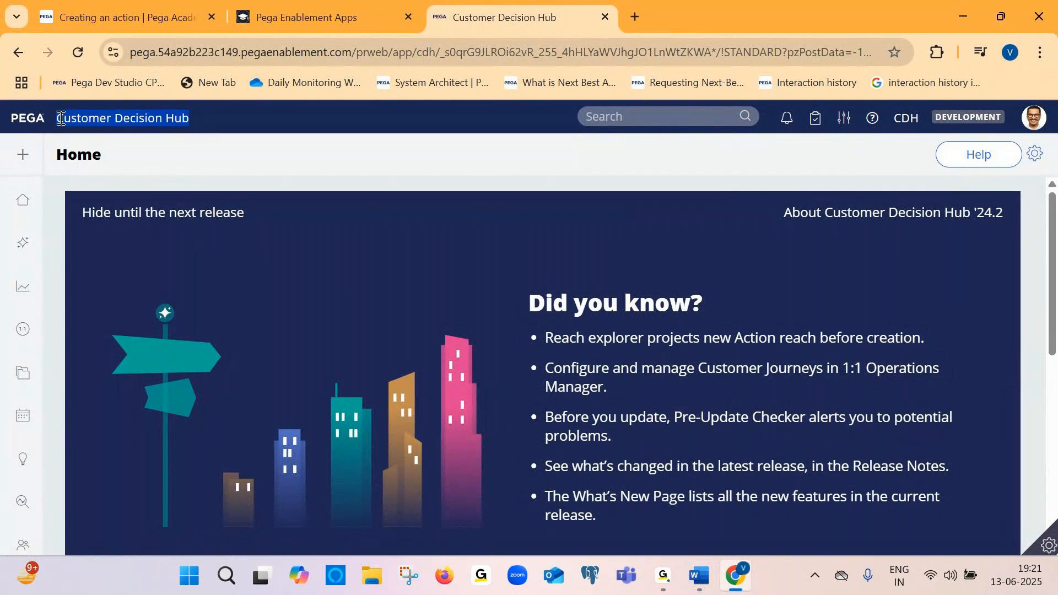
key("alt+Tab")
key("ctrl+v")
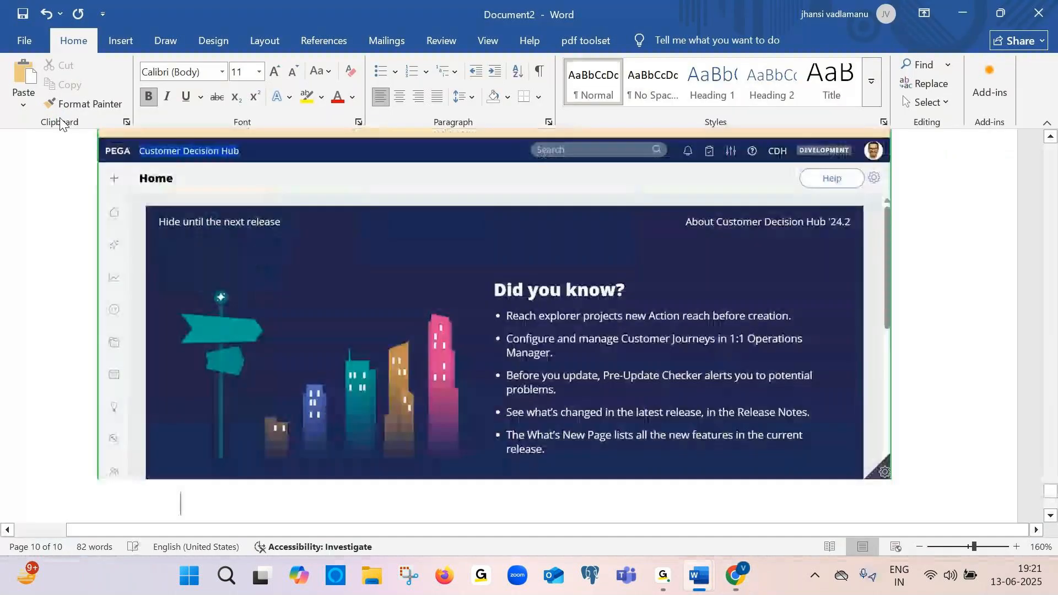
Add the caption "This is how urr CDH portal looks like" below the home page screenshot
type("This is ")
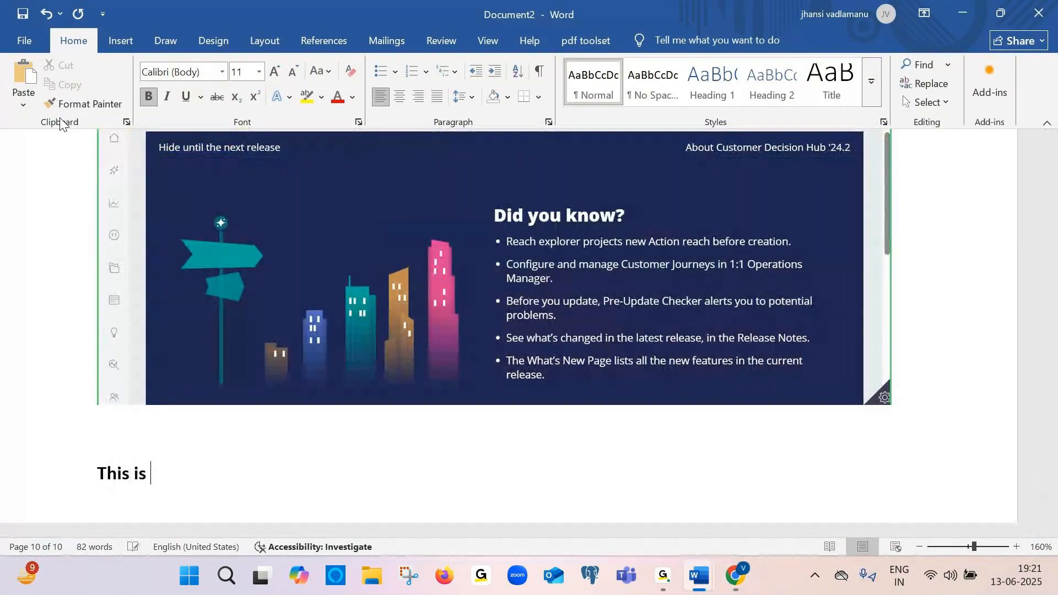
type("how urr")
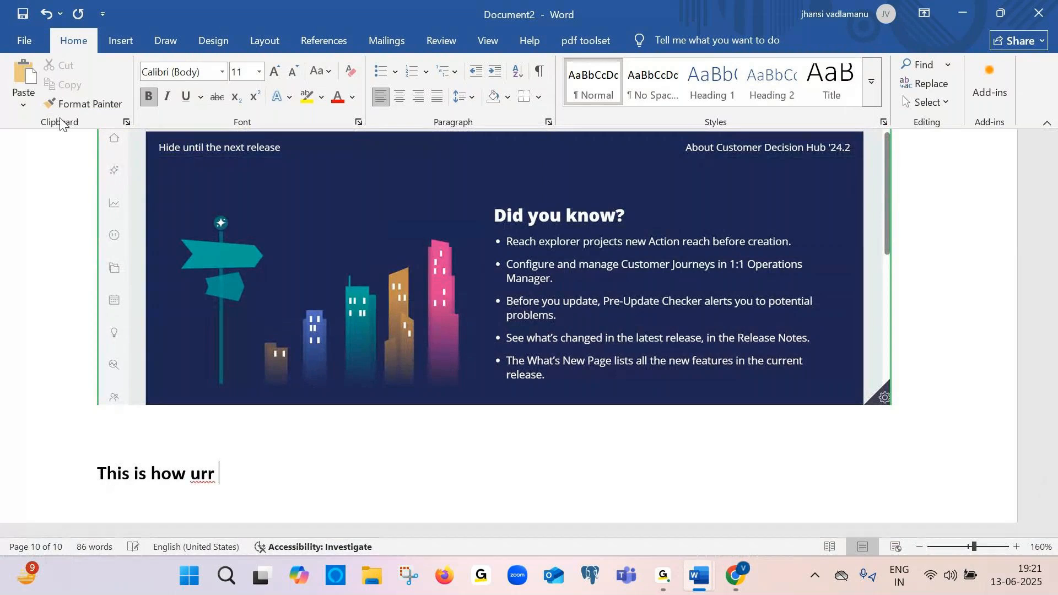
type(" CDH portal")
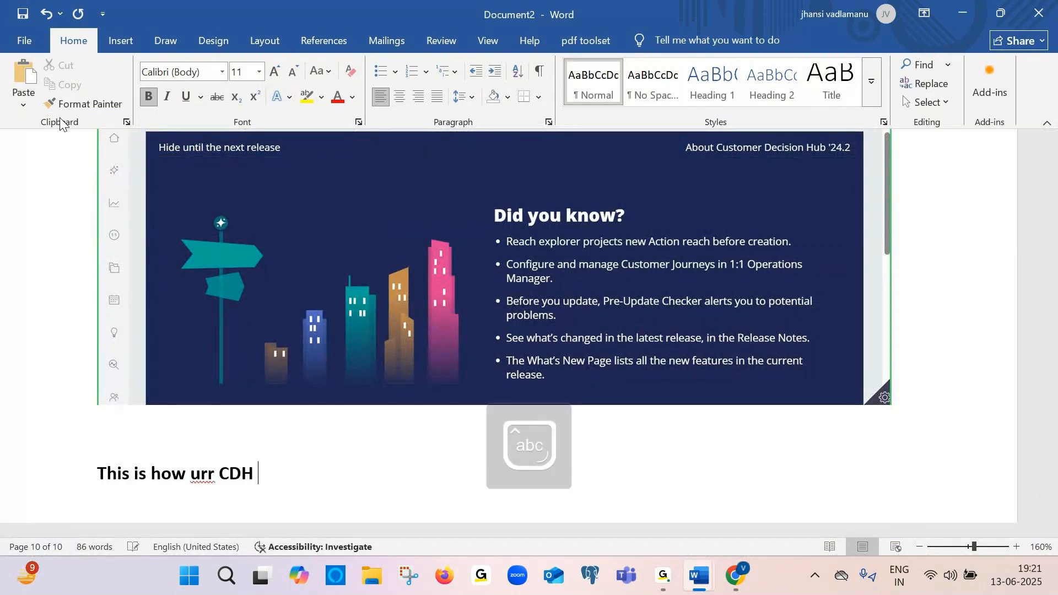
type(" looks like")
key("Return")
Paste a screenshot of the expanded Customer Decision Hub navigation menu into Document2
key("alt+Tab")
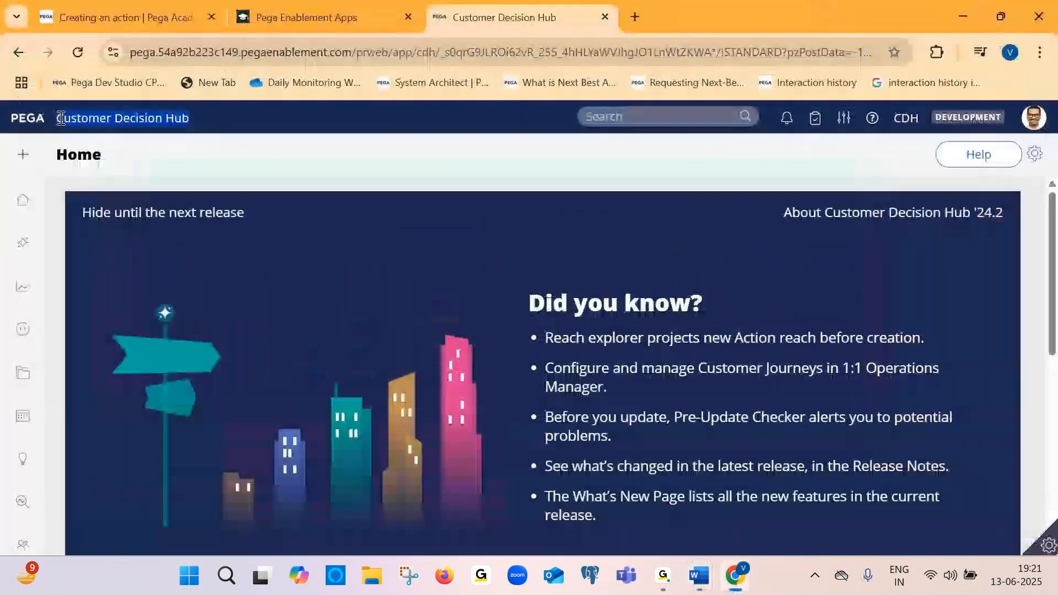
mouse_move(31, 243)
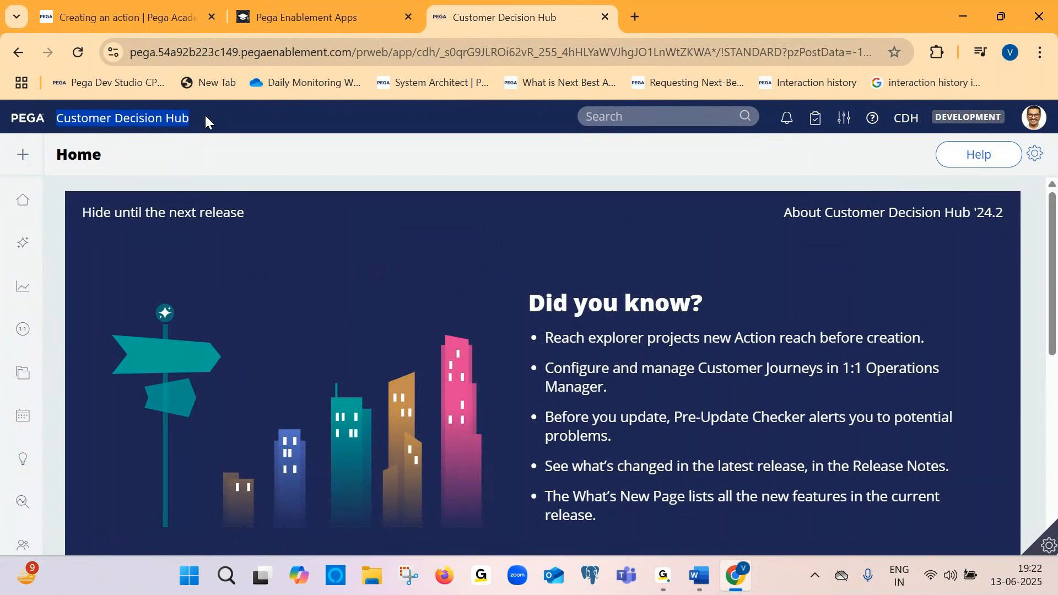
mouse_move(23, 159)
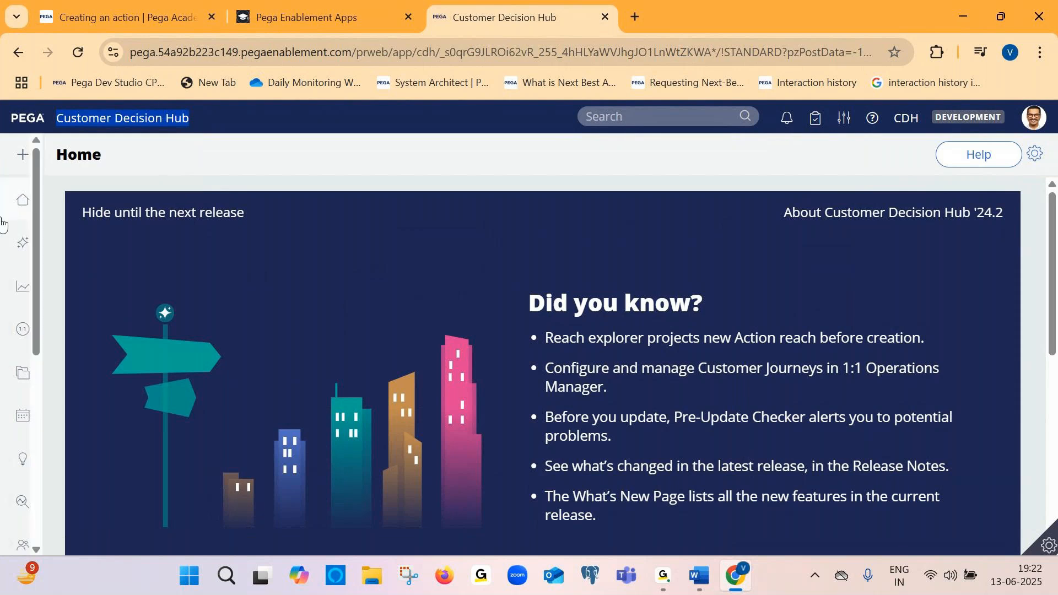
mouse_move(84, 407)
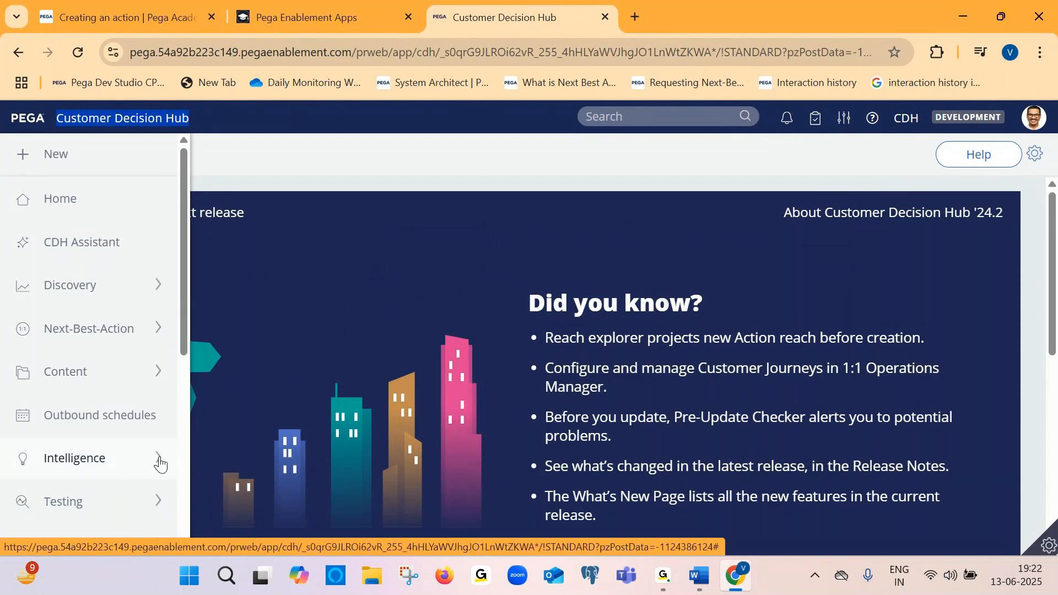
key("alt+Tab")
key("ctrl+v")
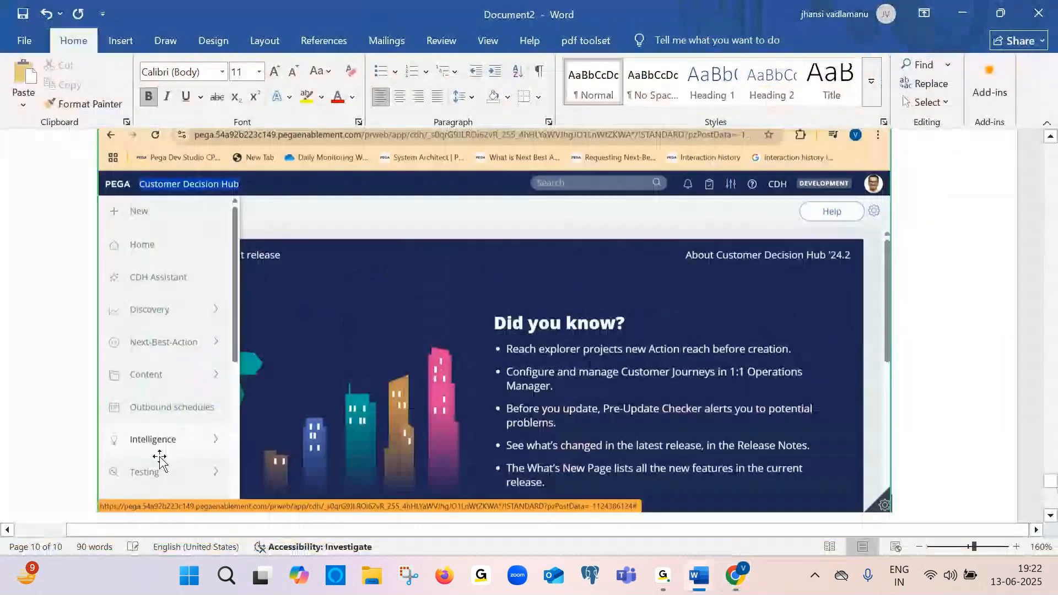
Add the caption "Click on intelligence" below the navigation menu screenshot
key("Return")
type("Click on inte")
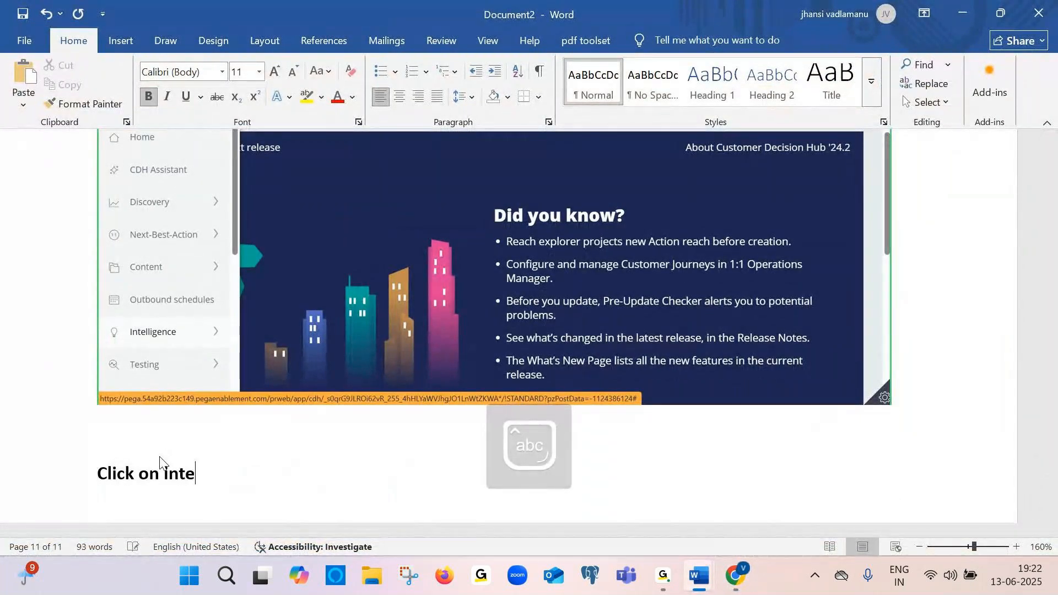
type("lligence")
Expand Intelligence in the navigation menu and paste a screenshot of its items into Document2
key("alt+Tab")
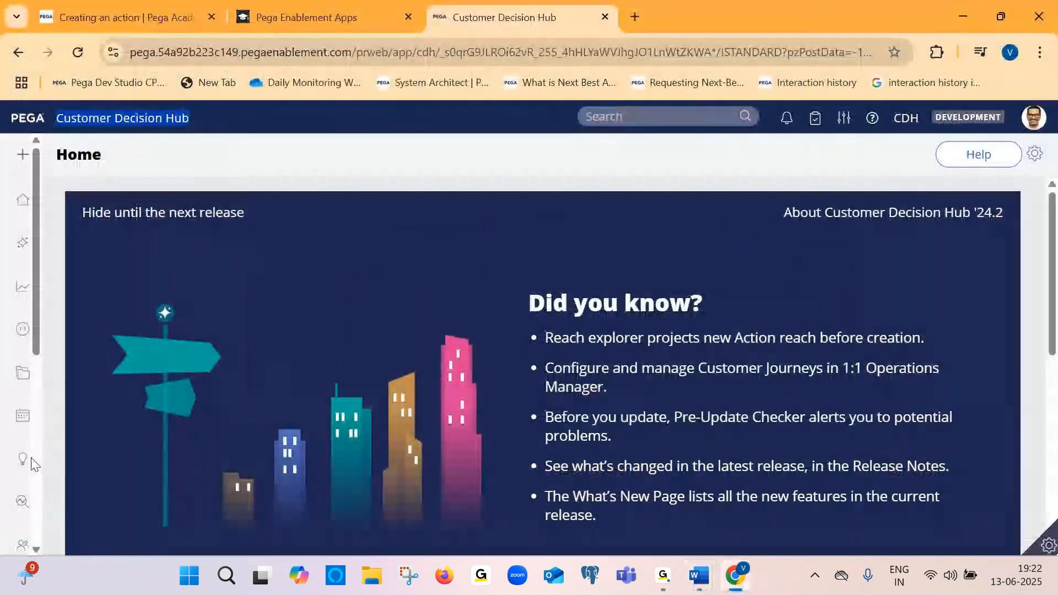
left_click(158, 458)
scroll(158, 461, "down", 2)
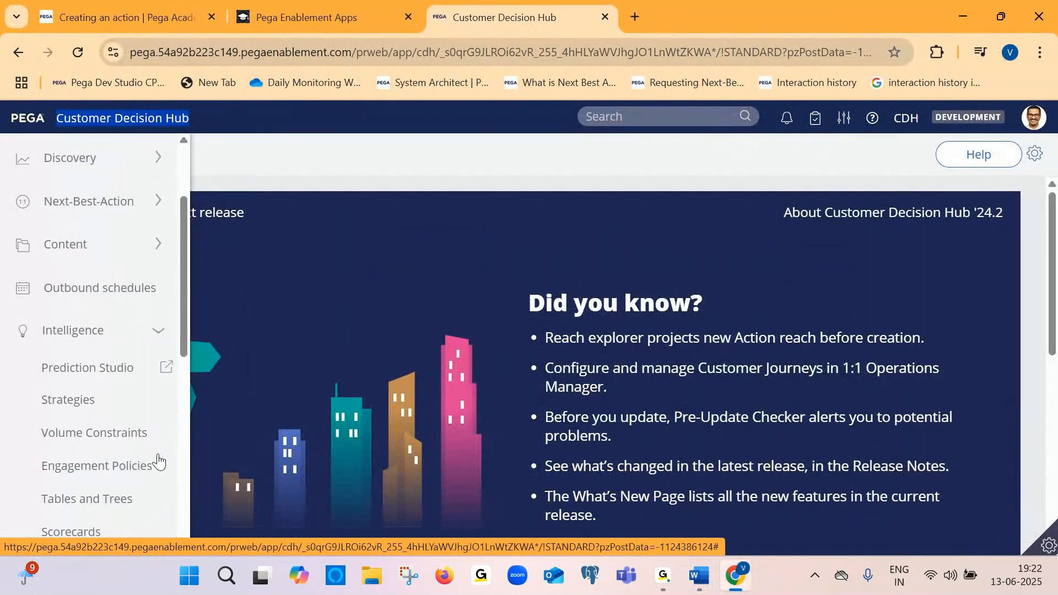
key("alt+Tab")
key("ctrl+v")
Add the caption "Select prediction studio" below the Intelligence menu screenshot
key("Return")
type("Se")
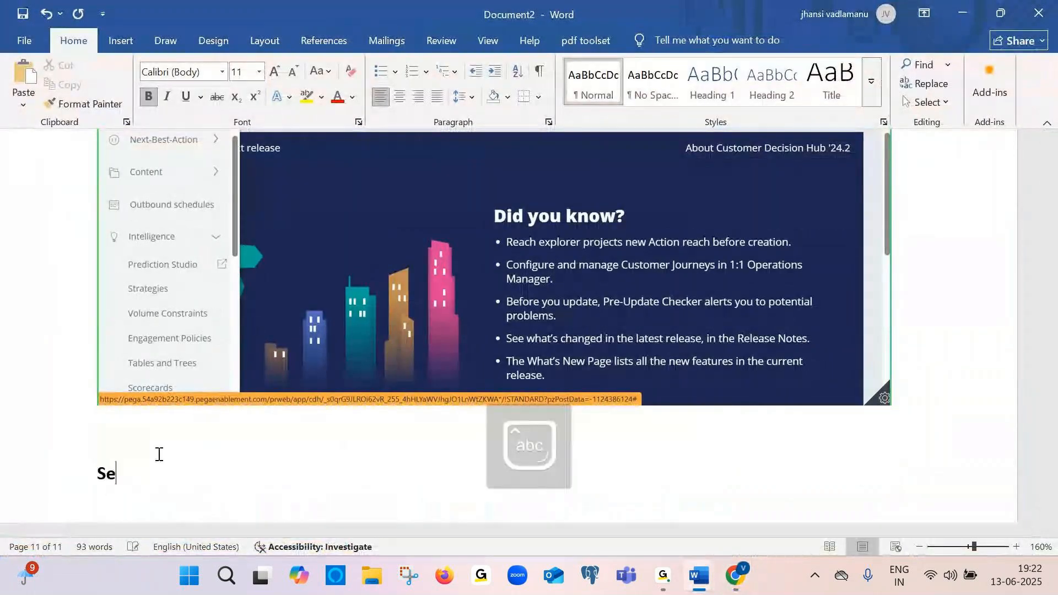
type("lect prediction studio")
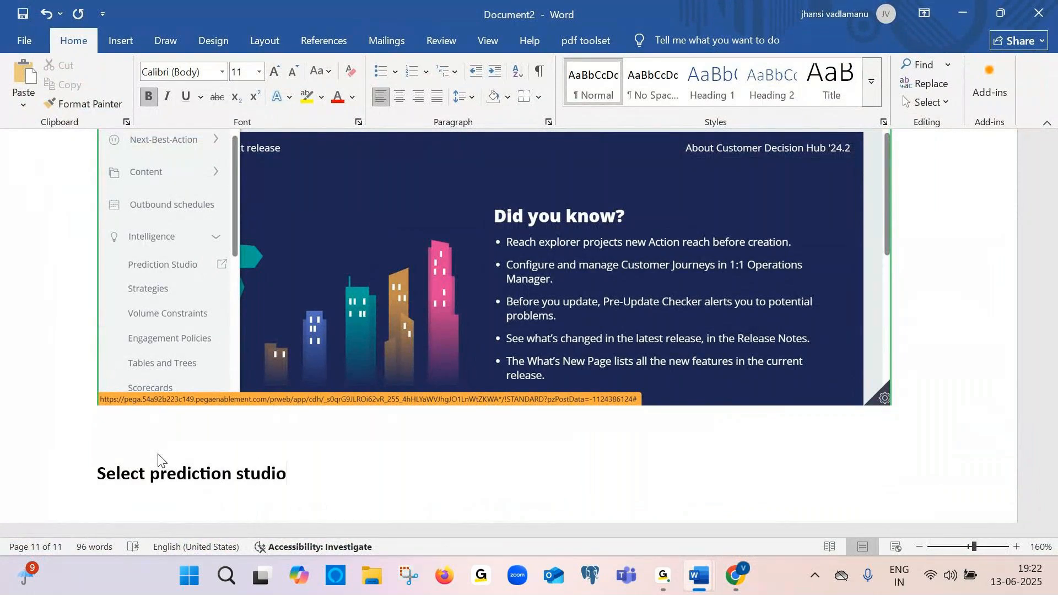
Open Prediction Studio from the Intelligence menu and paste a screenshot of it into Document2
key("alt+Tab")
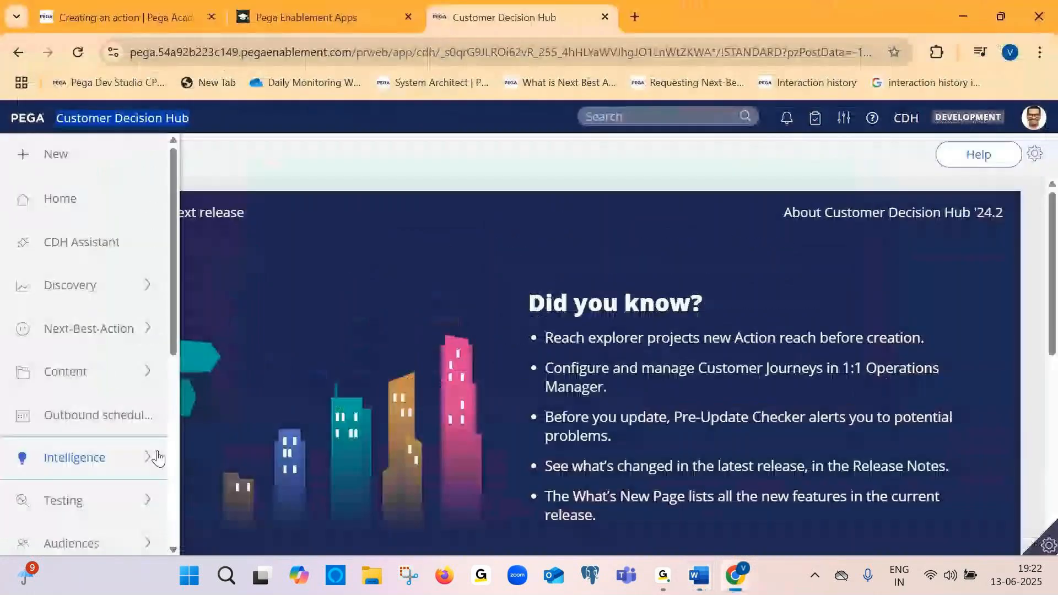
left_click(75, 447)
left_click(90, 493)
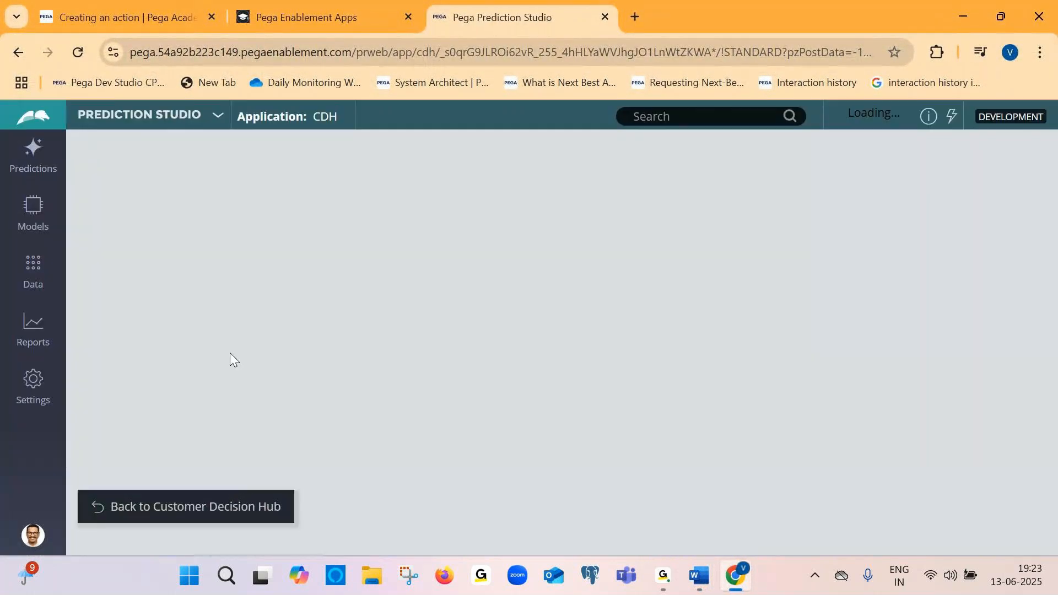
key("alt+Tab")
key("ctrl+v")
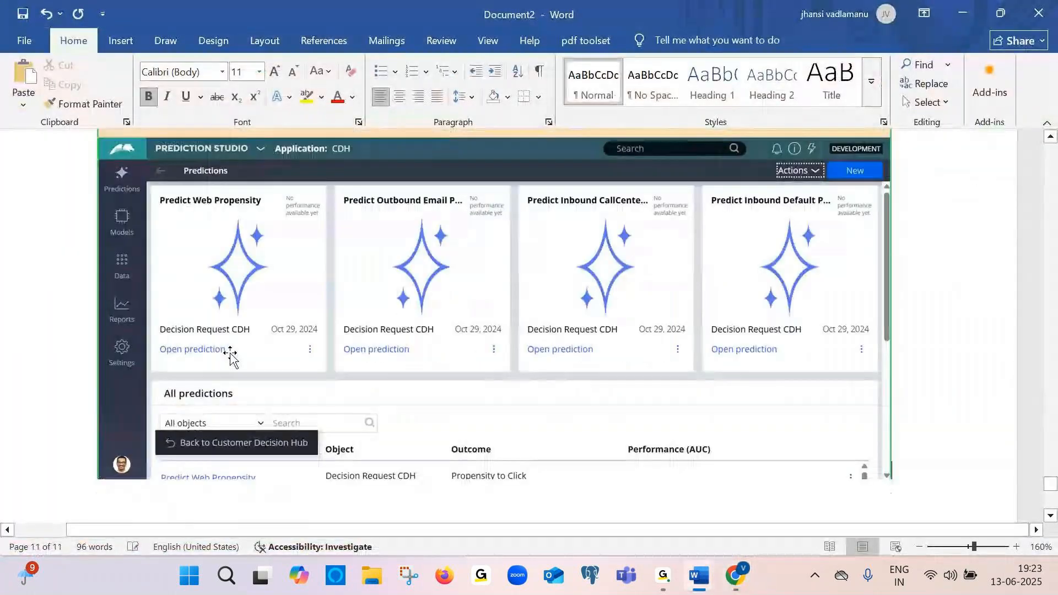
Add the caption "Prediction studio is open" below the Prediction Studio screenshot
key("Return")
type("pred")
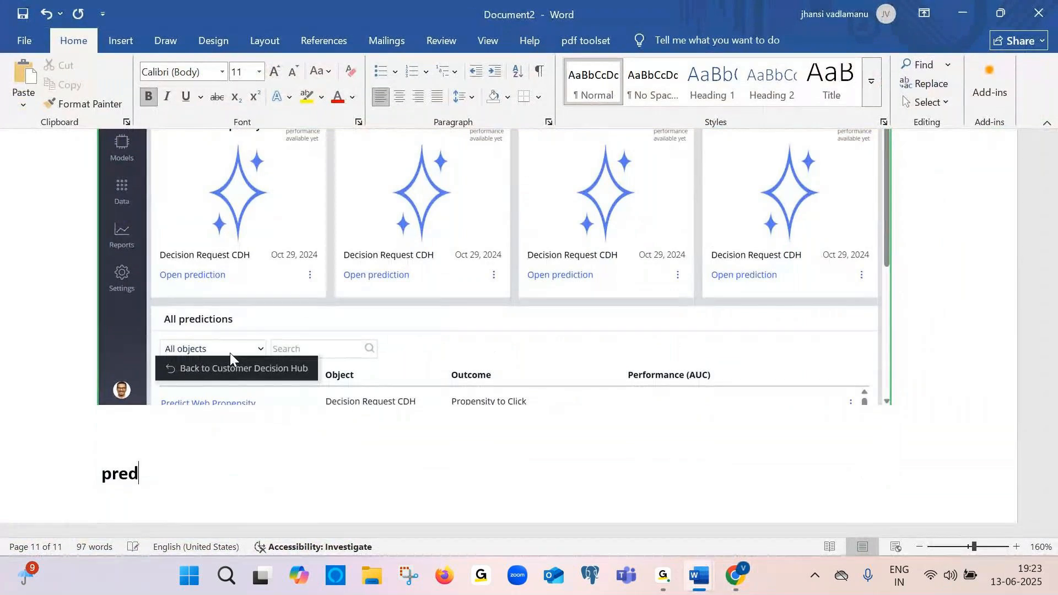
type("iction st")
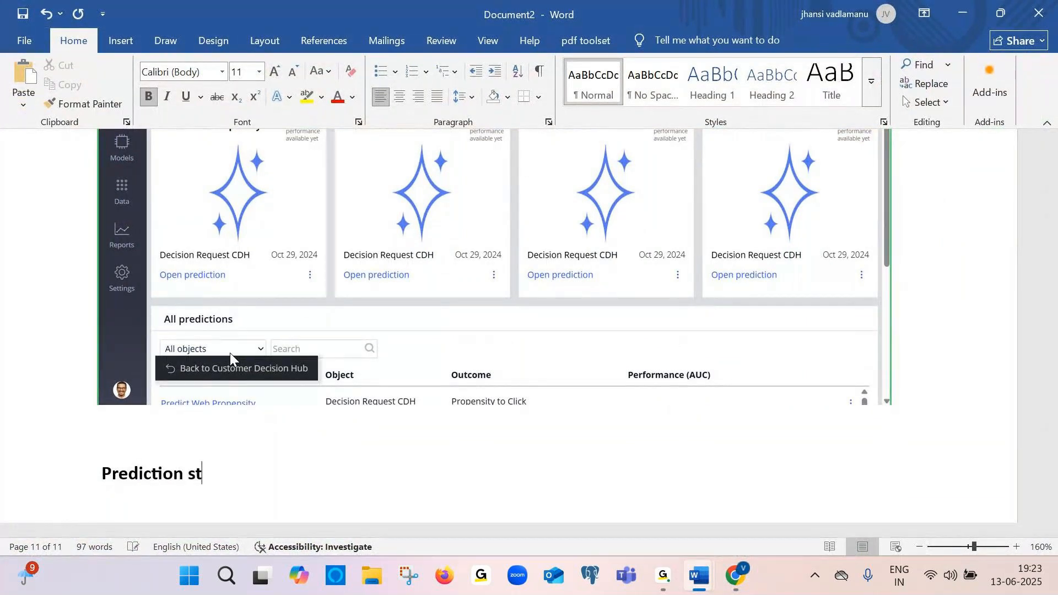
type("udio is open")
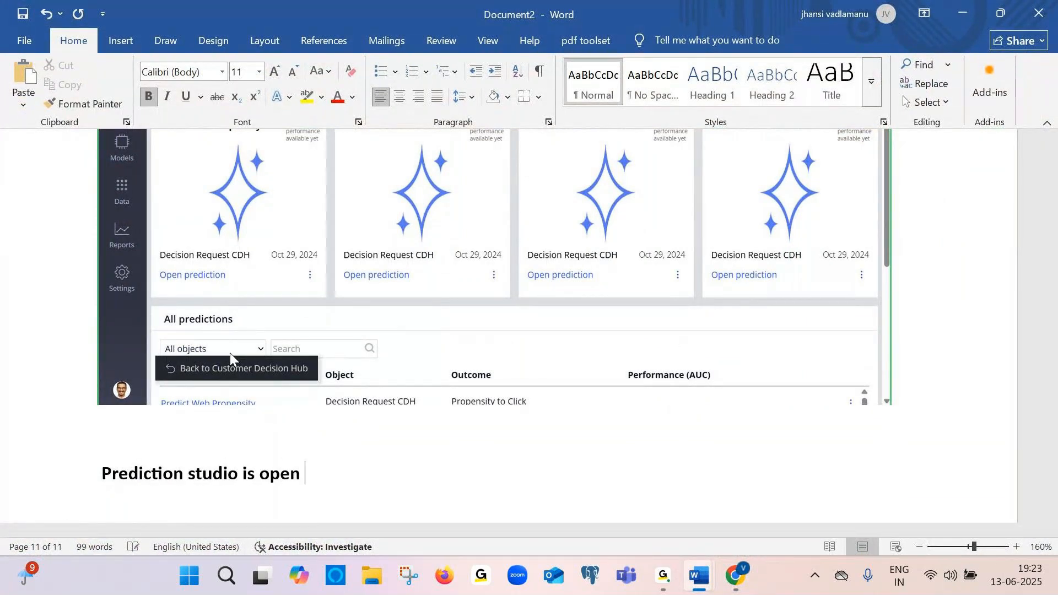
Add the line "Then swith app" below the caption
key("Return")
type("then swith app")
key("Return")
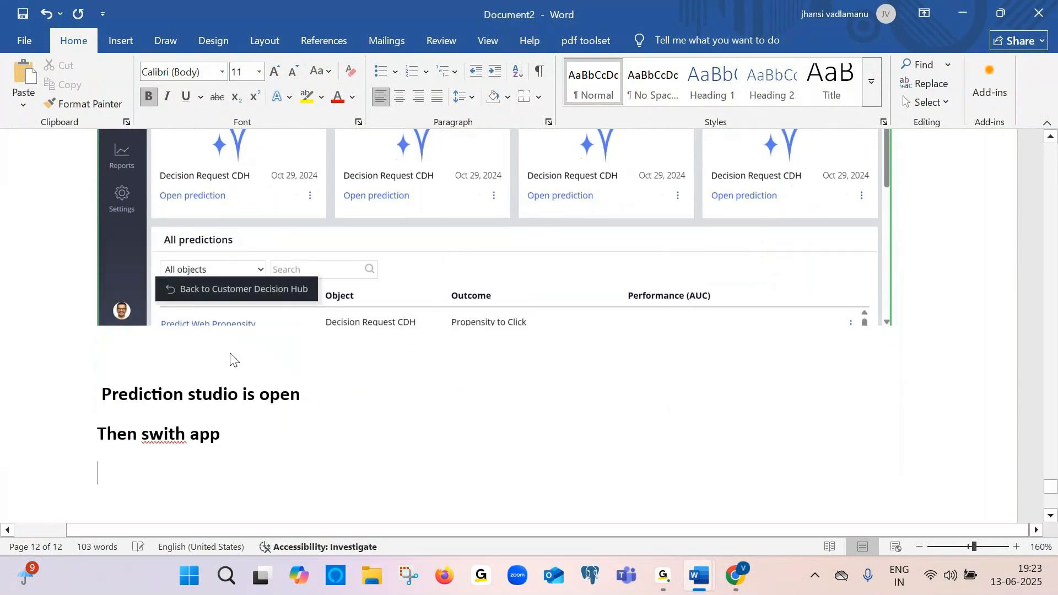
Add the line "From Prediction to Dev Studio to create the new application"
type("From")
key("Caps_Lock")
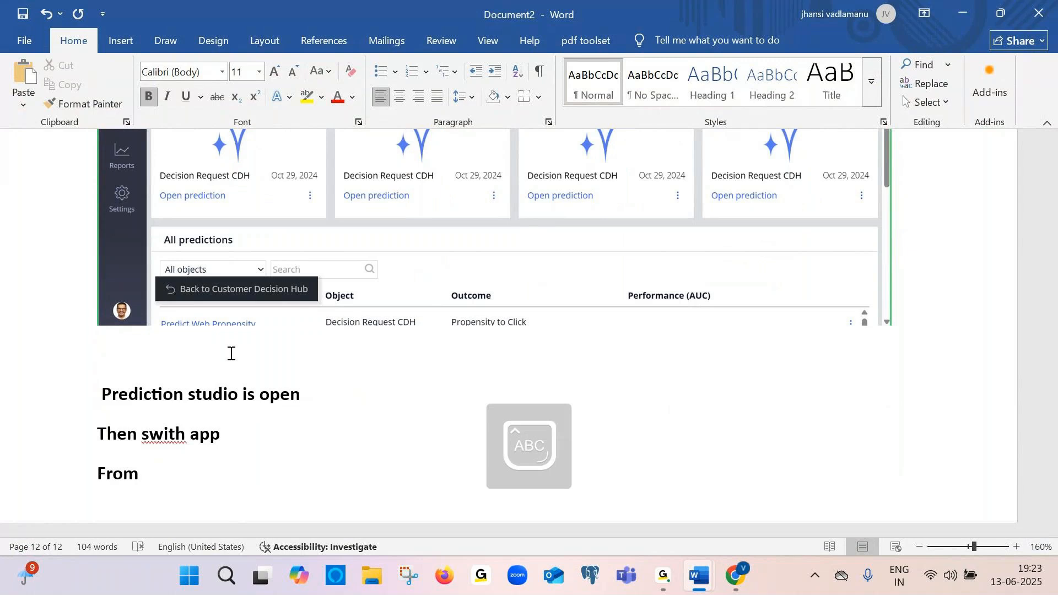
type("P")
key("Caps_Lock")
type("res")
key("BackSpace")
type("diction to")
key("Caps_Lock")
type("D")
key("Caps_Lock")
type("ev S")
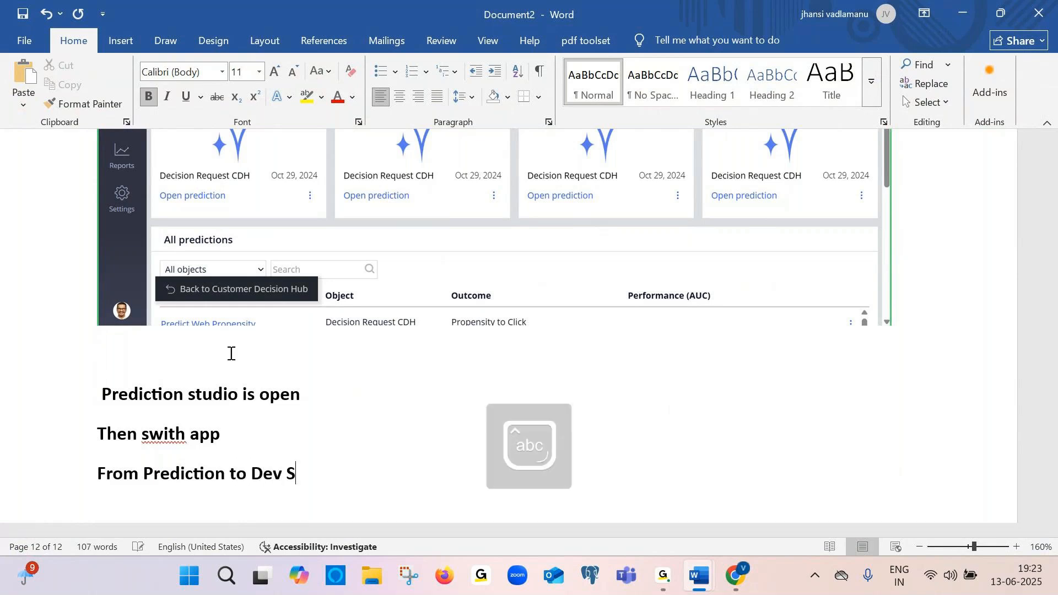
type("tudio to create the new applicat")
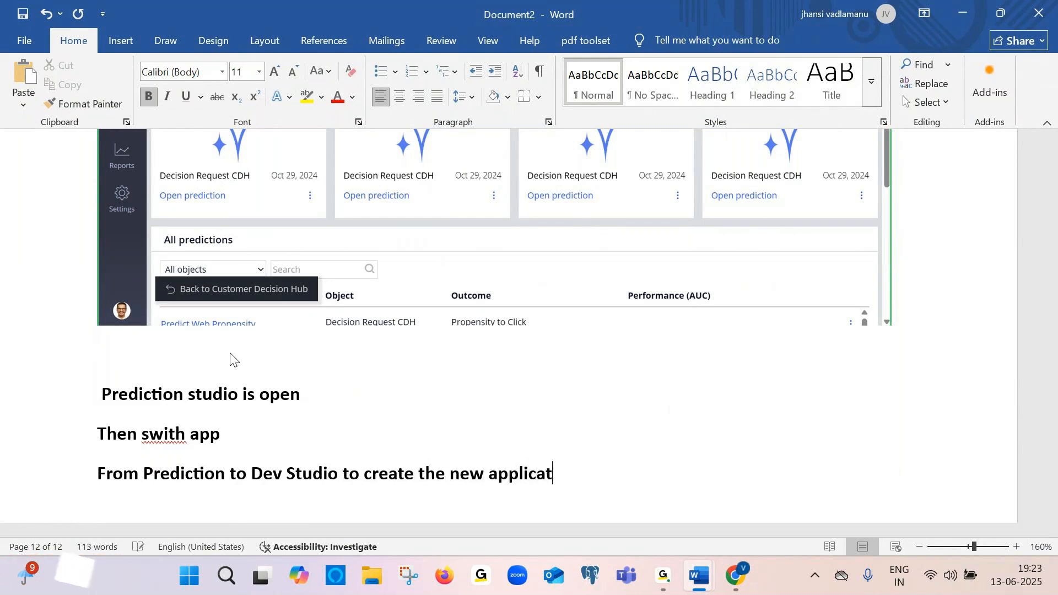
type("ion")
key("Return")
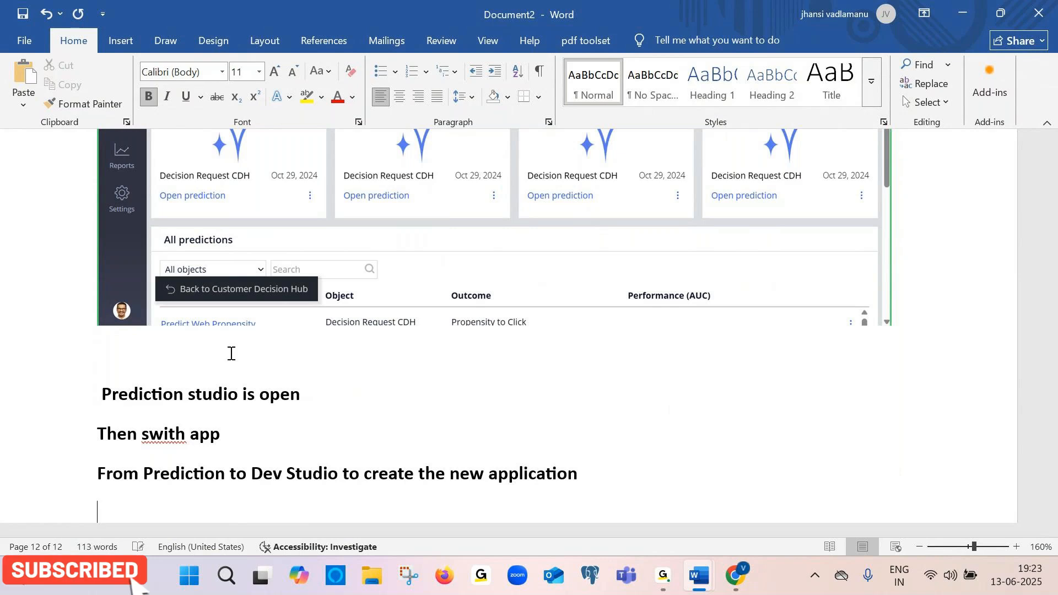
Open the studio switcher menu in Prediction Studio and paste a screenshot of it into Document2
key("alt+Tab")
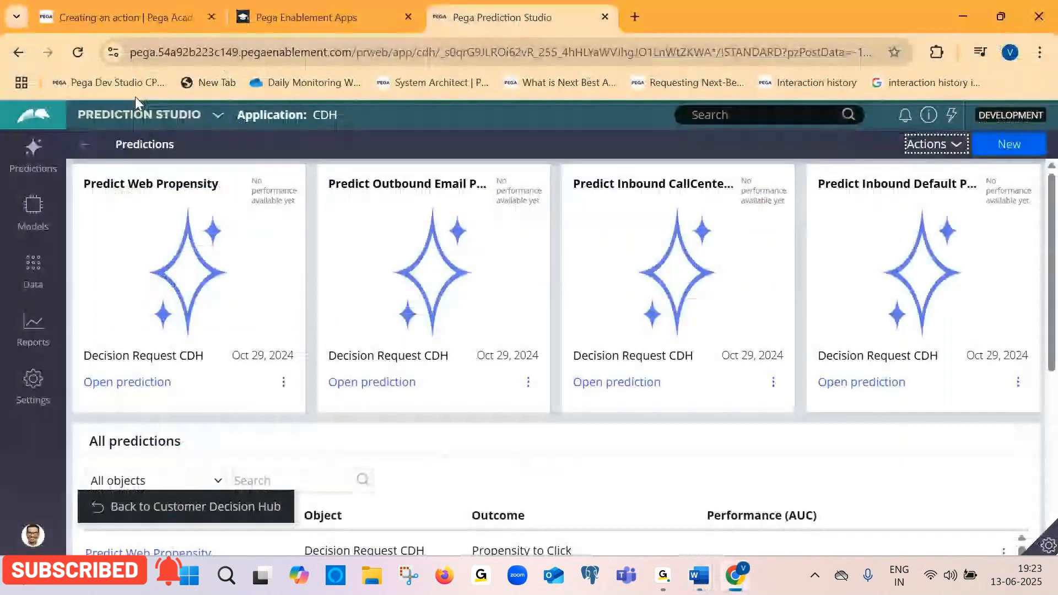
left_click(155, 121)
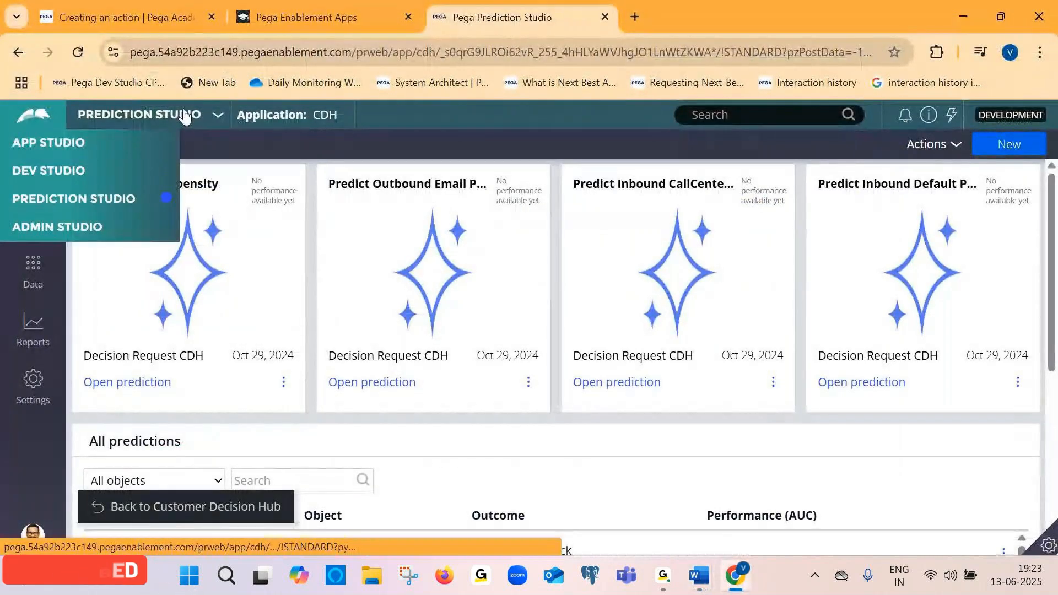
key("alt+Tab")
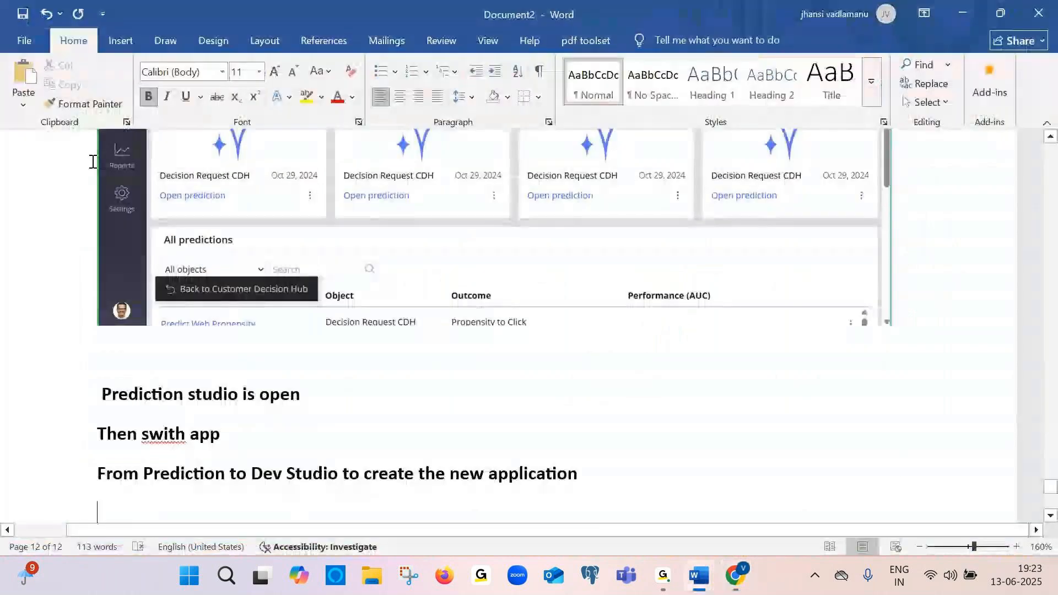
key("ctrl+v")
key("Return")
Switch to Dev Studio from the studio menu and add the caption "Select dev studio" in Document2
key("alt+Tab")
left_click(92, 164)
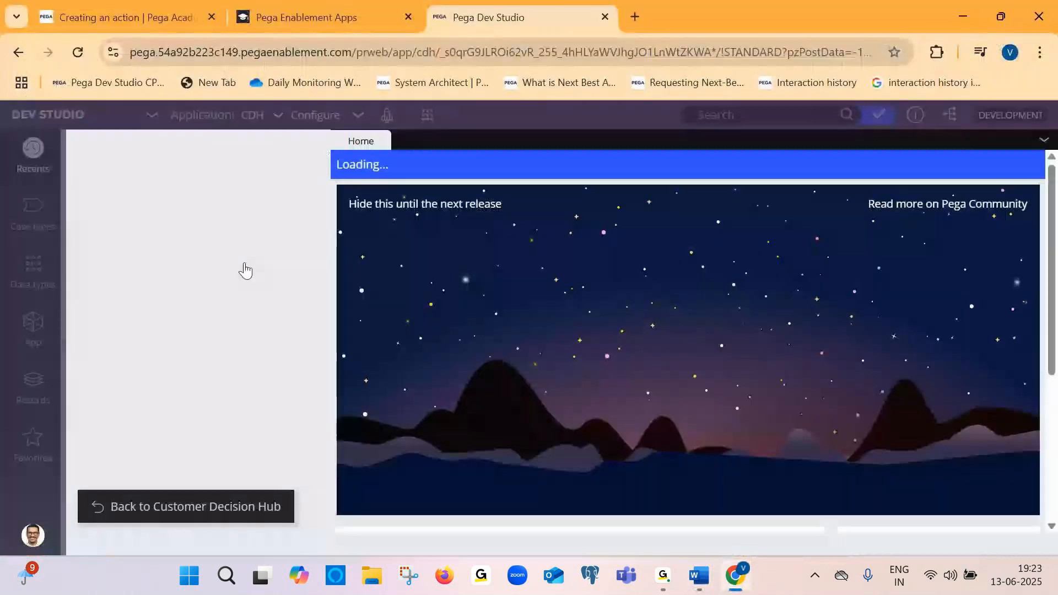
key("alt+Tab")
type("Sel")
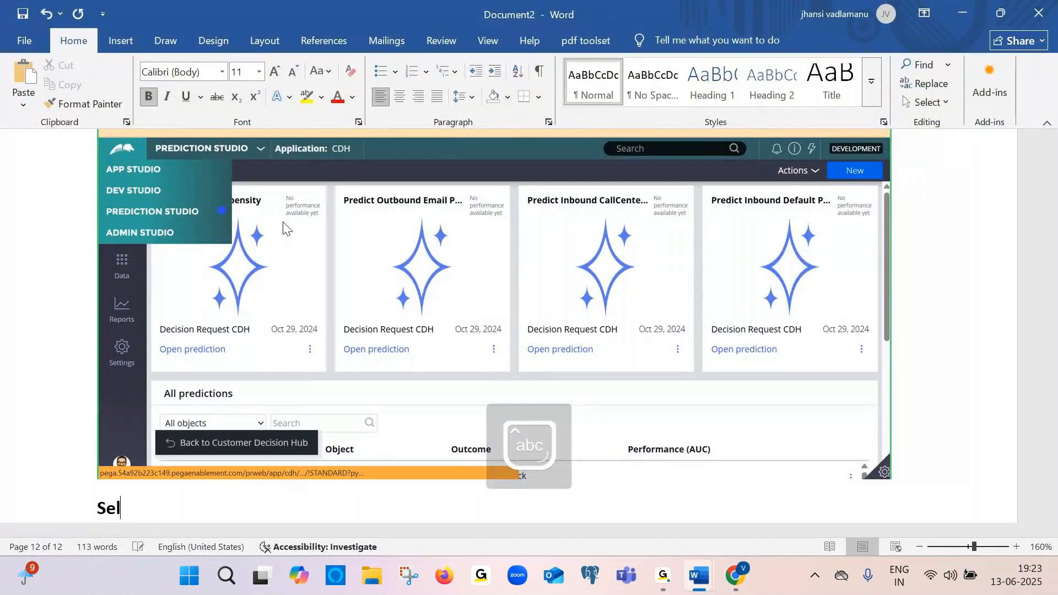
type("ect dev studio")
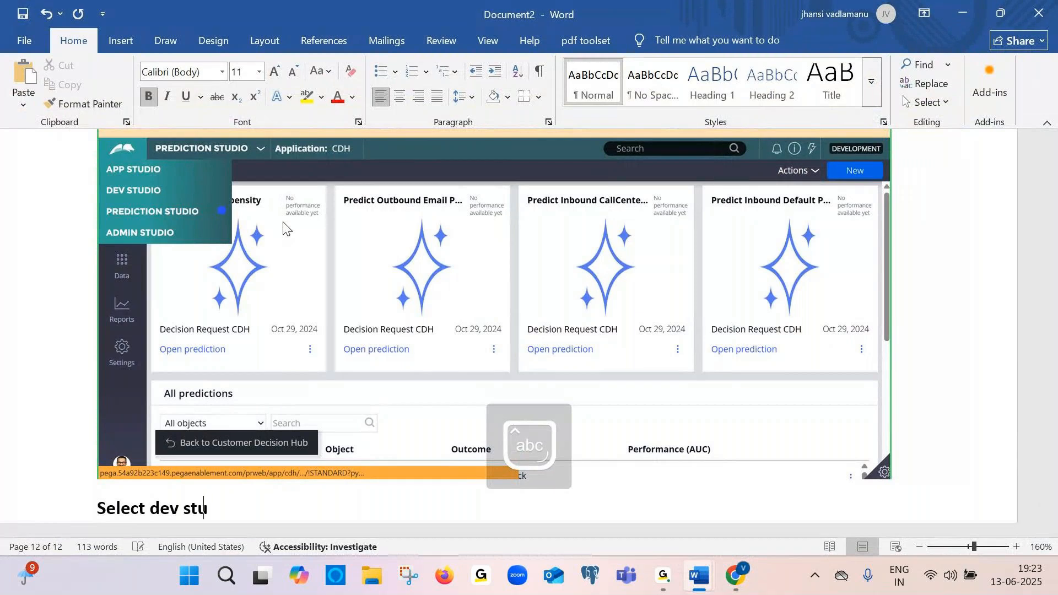
Open the App explorer in Dev Studio and paste a screenshot of it into Document2
key("alt+Tab")
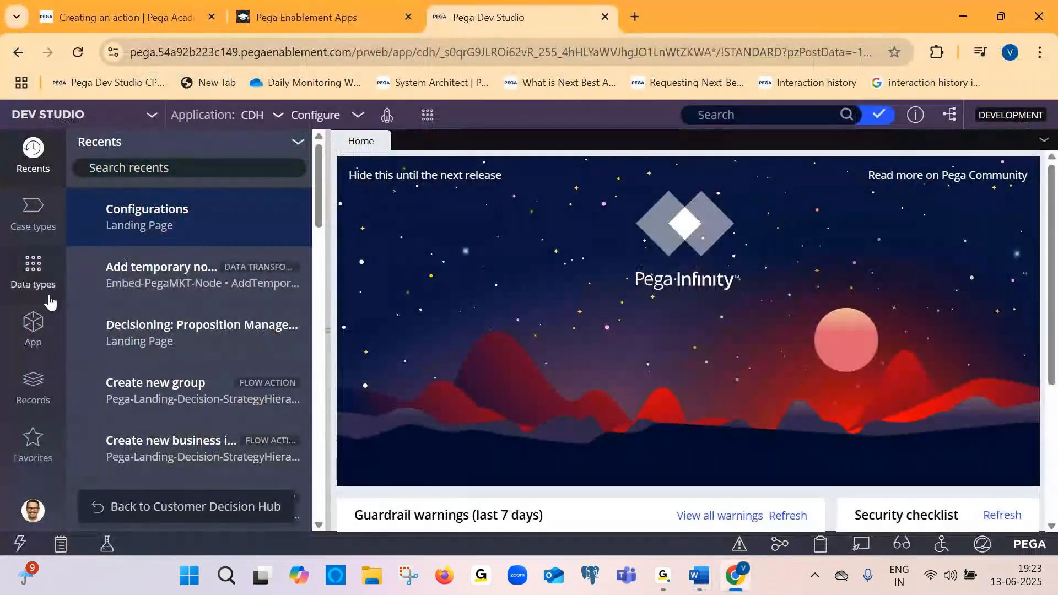
left_click(34, 333)
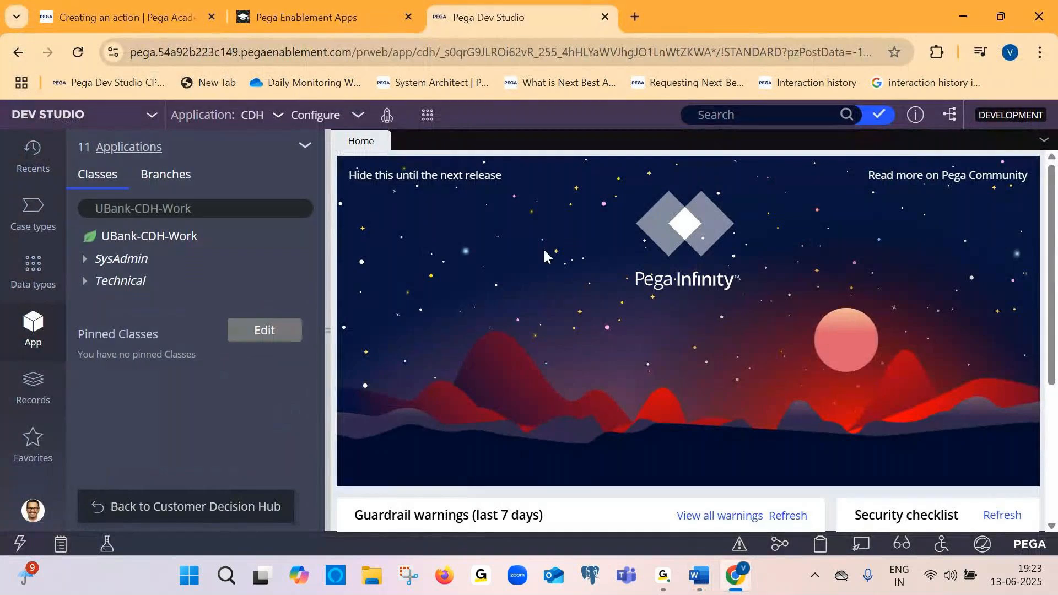
left_click(97, 213)
left_click(219, 208)
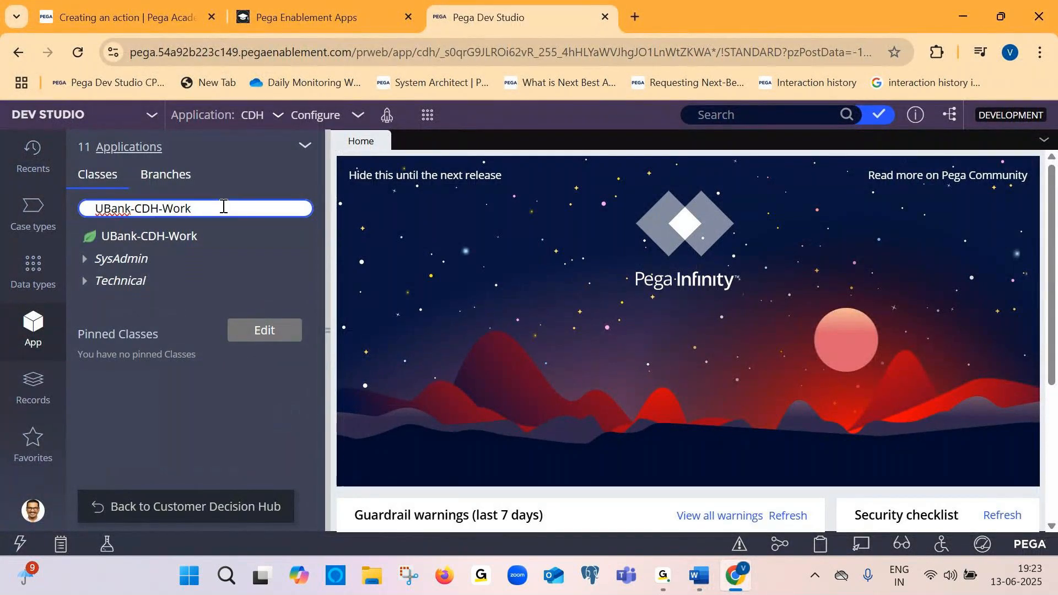
key("alt+Tab")
key("ctrl+v")
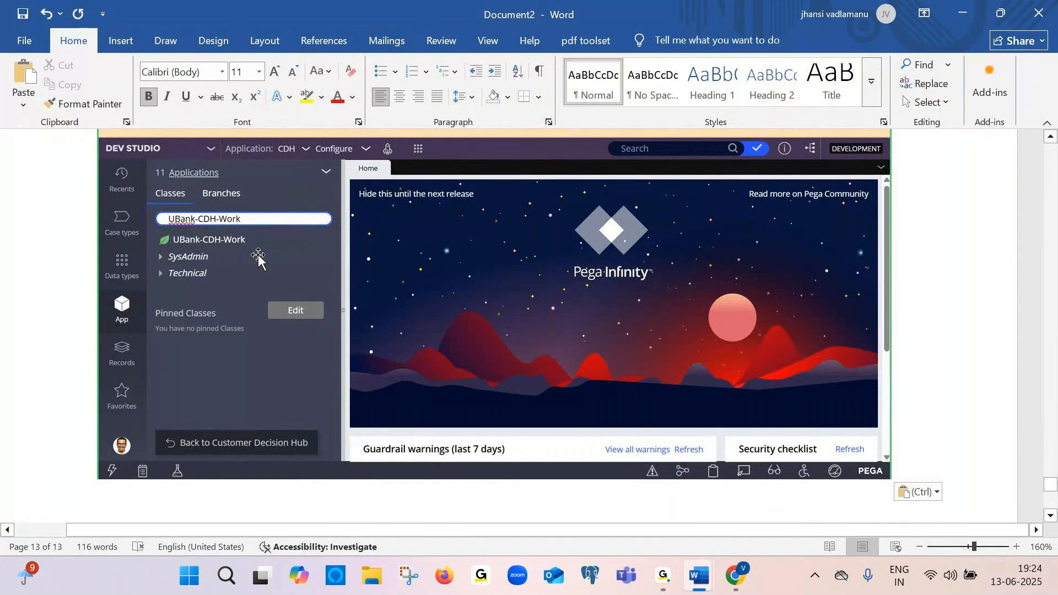
Switch to Document1 and add the heading "Banking Domin" below the Casetypes line
key("alt+Tab")
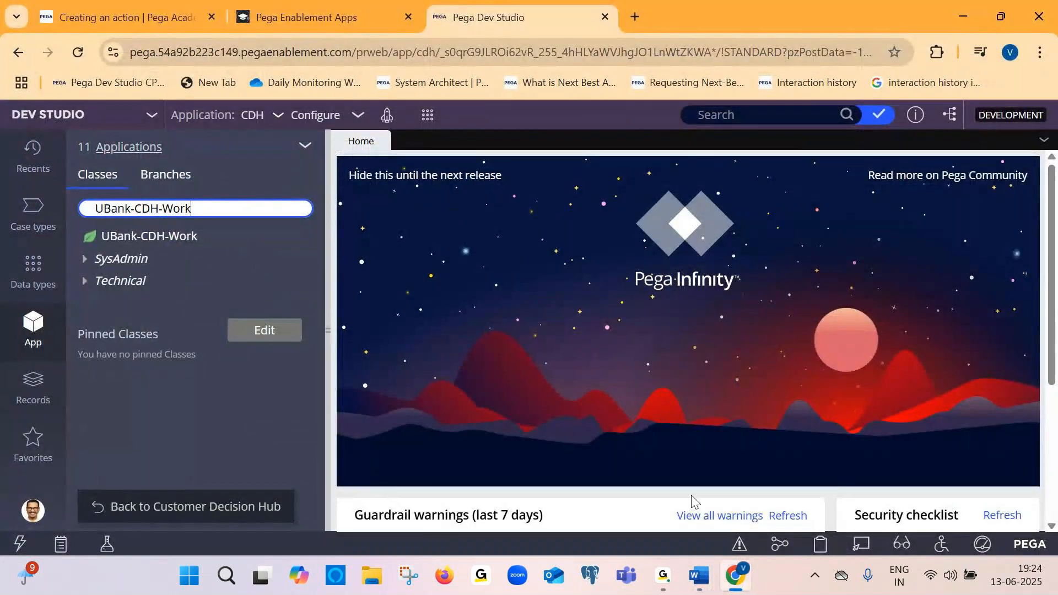
left_click(696, 576)
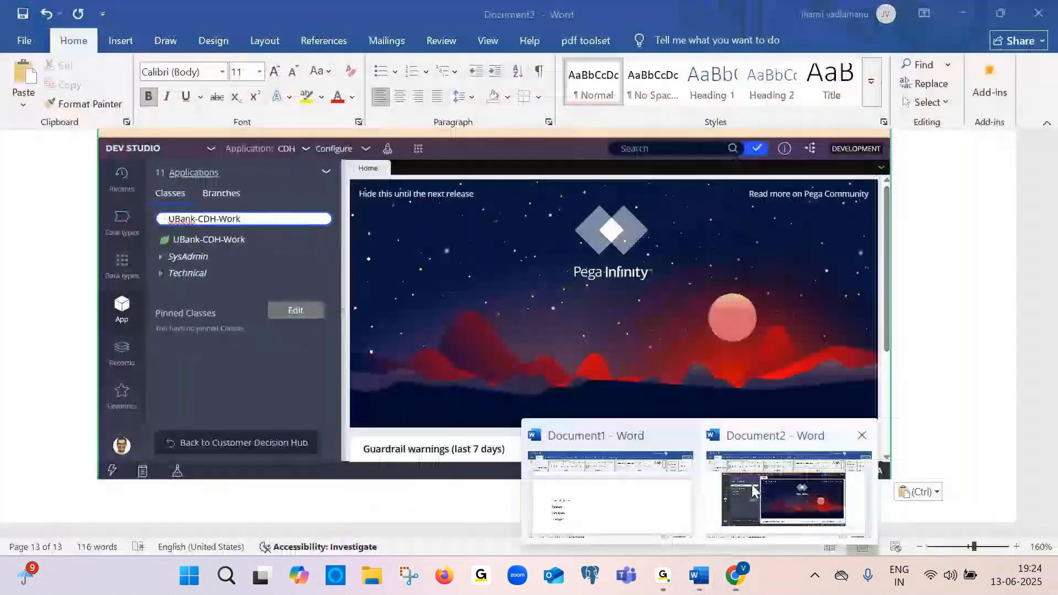
left_click(612, 496)
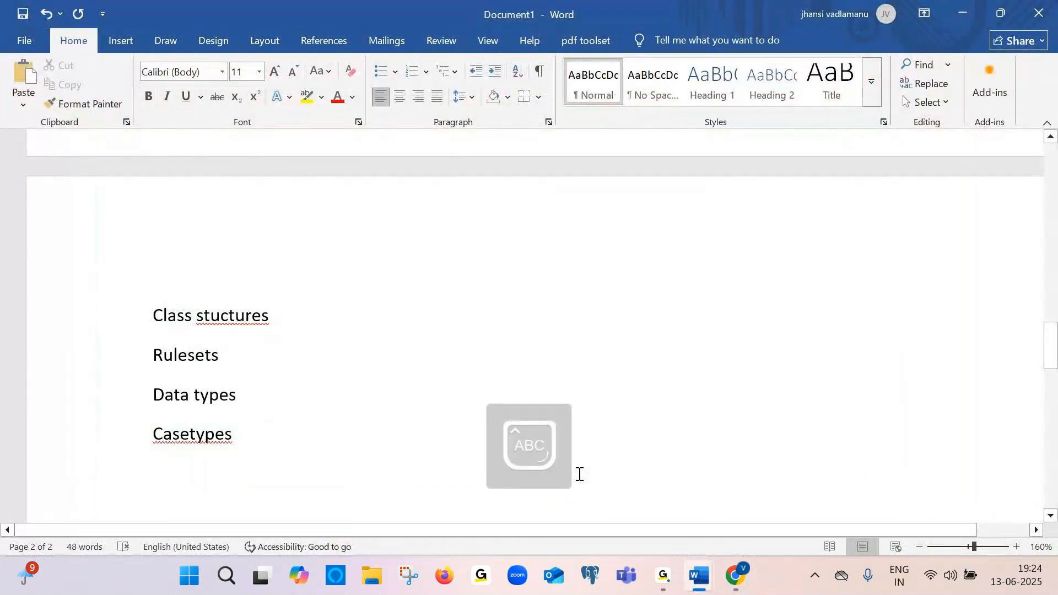
key("Return")
type("Banking Domi")
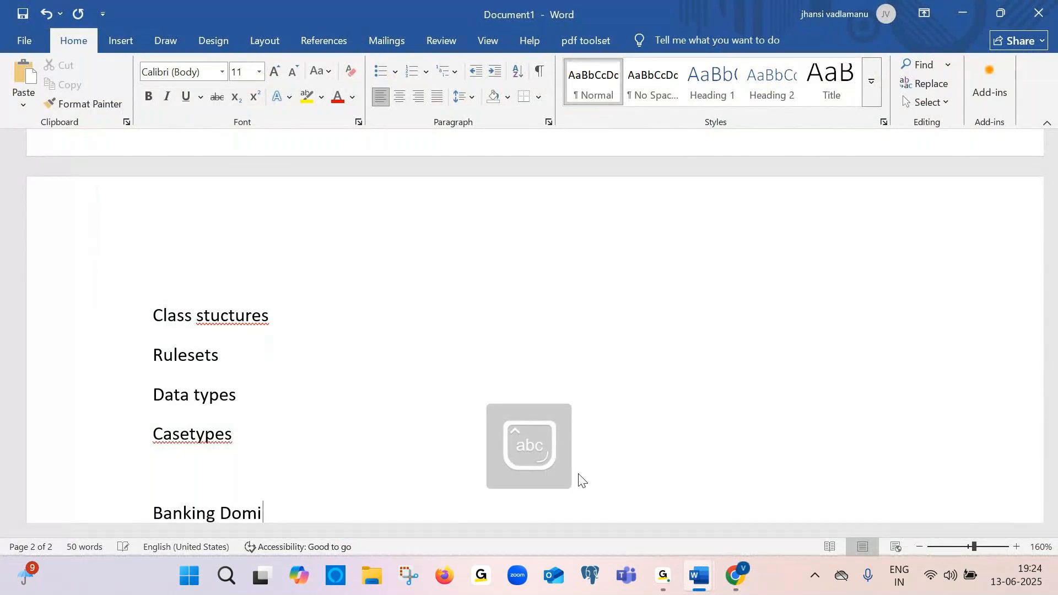
type("n")
key("Return")
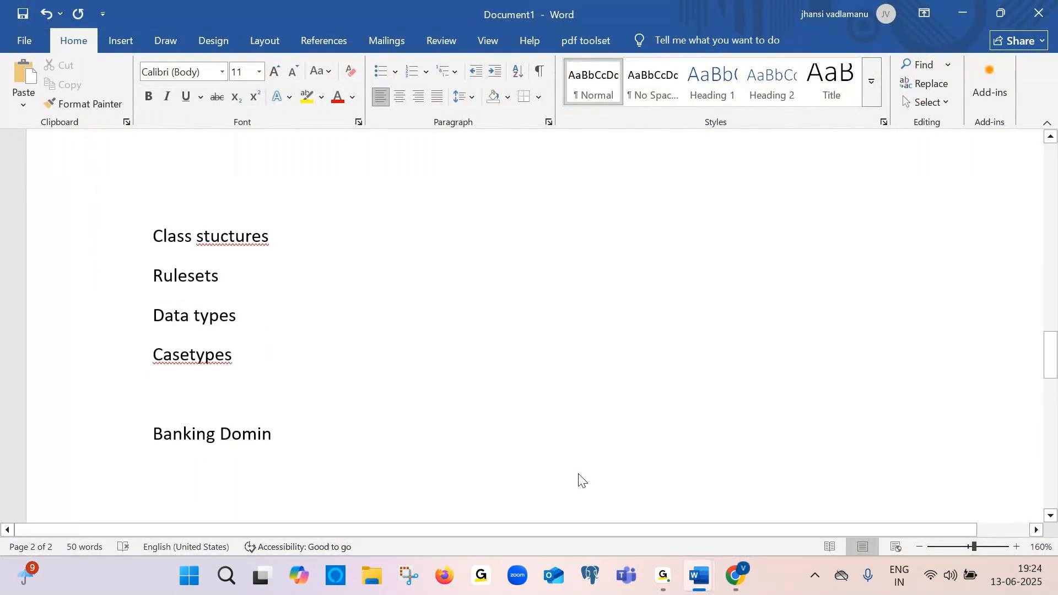
List the banks CITI, HDFC, STATE, ME and BOS on separate lines under the heading
type("C")
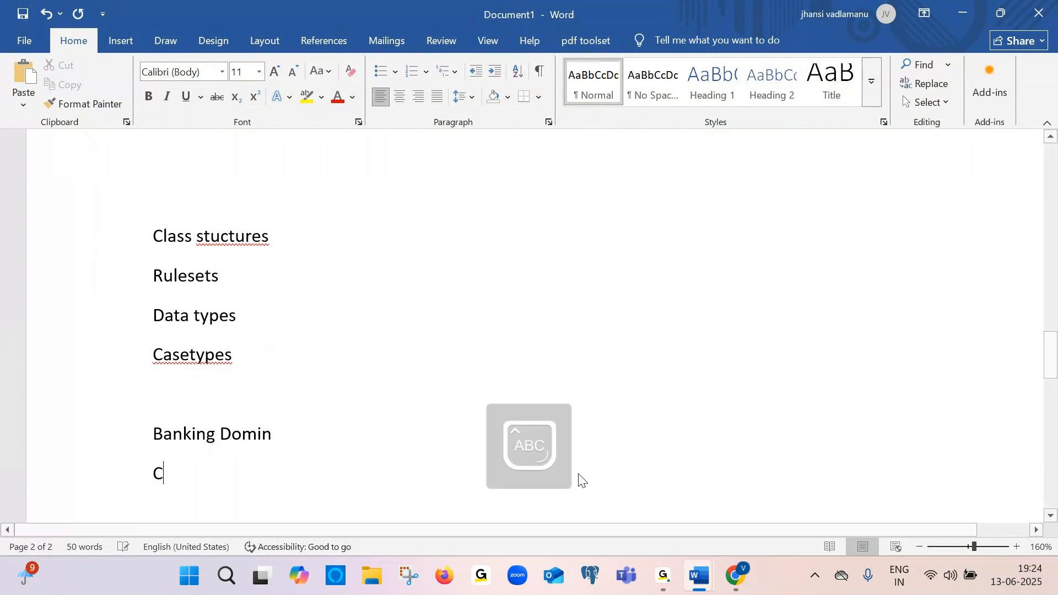
type("lTI")
key("Return")
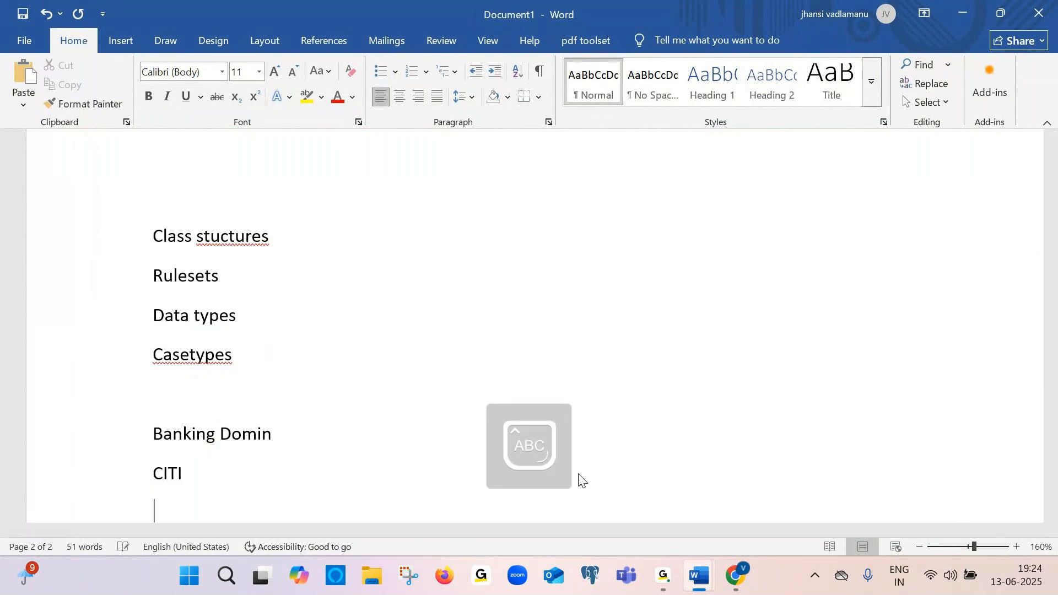
type("HDFC")
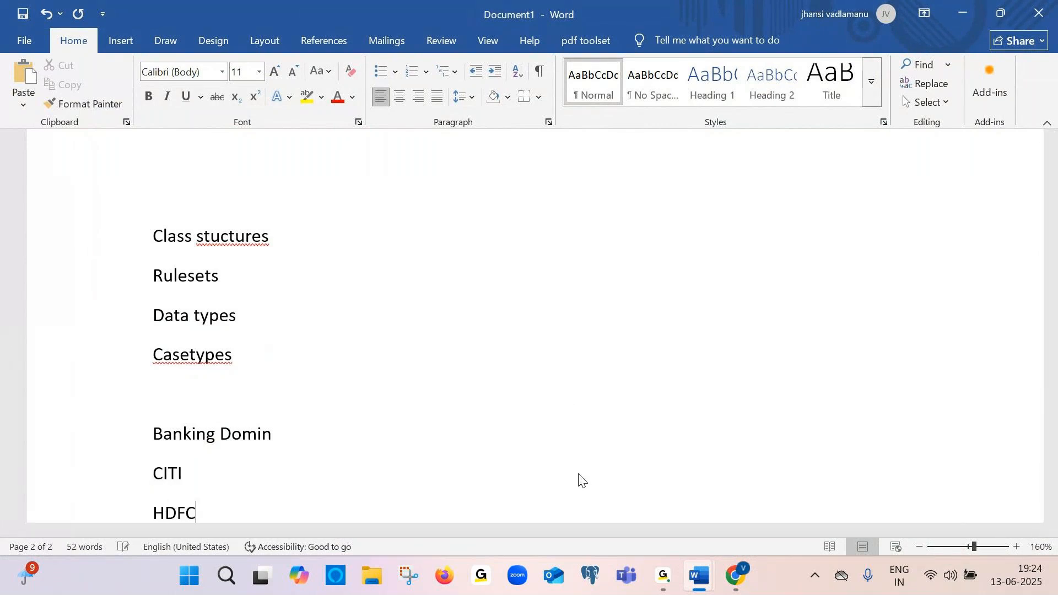
key("Return")
type("STATE")
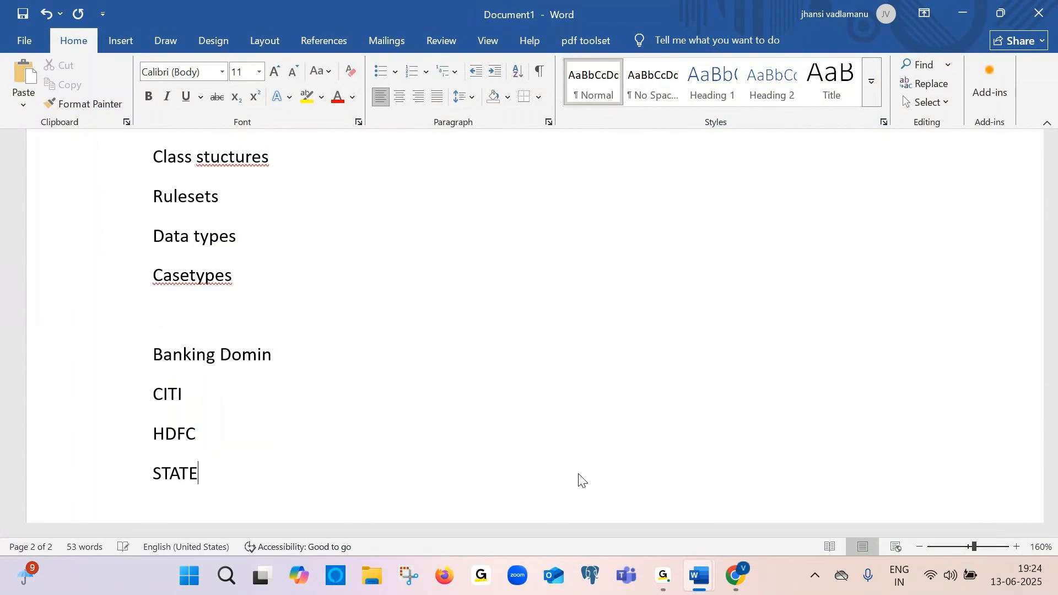
key("Return")
type("ME")
key("Return")
type("BOS")
key("Return")
key("Caps_Lock")
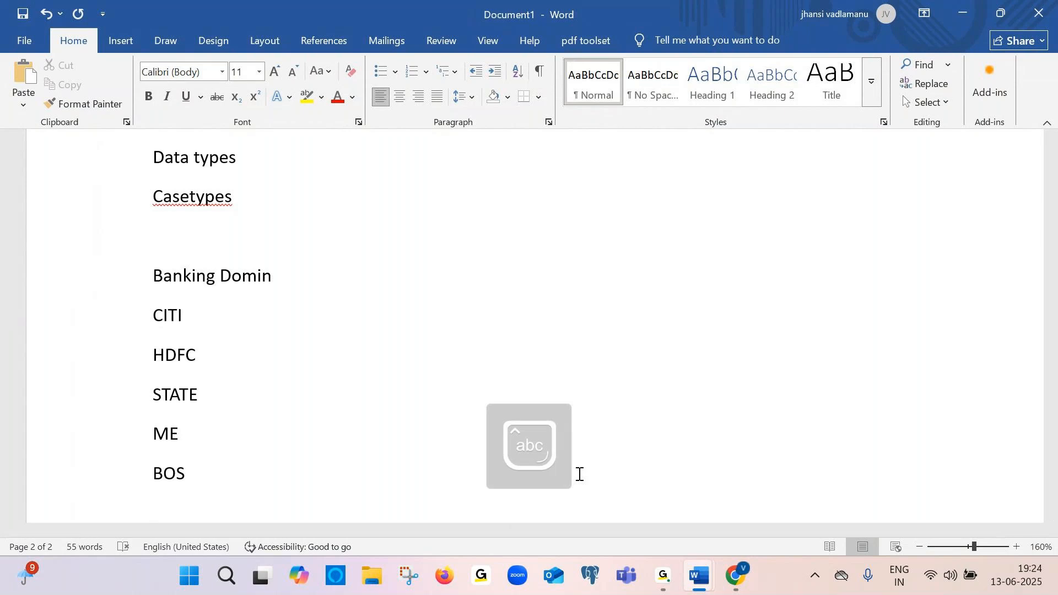
Open the Applications filter in the App explorer and review the applications in the stack
key("alt+Tab")
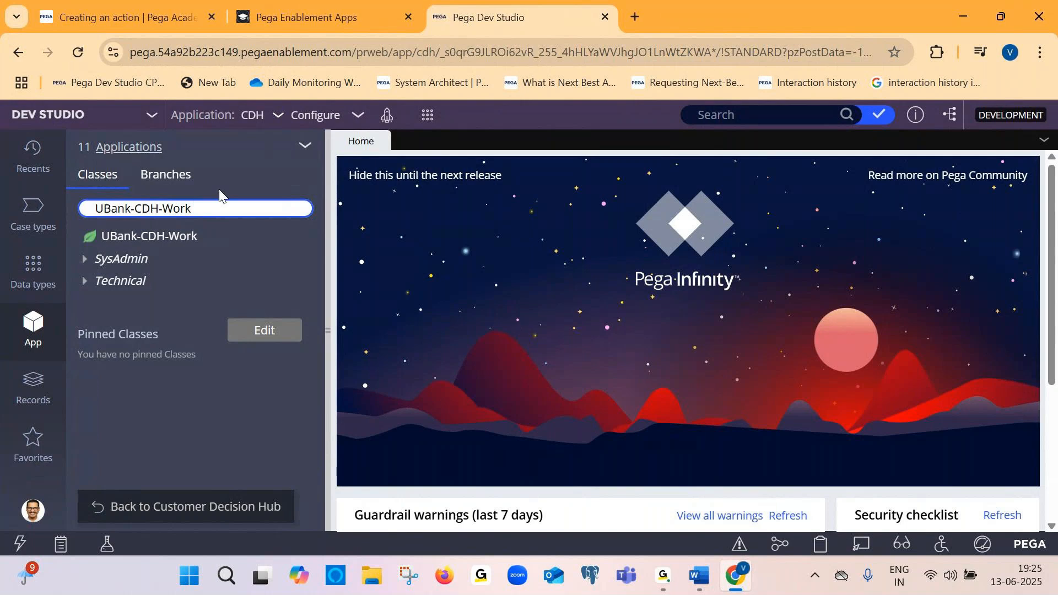
right_click(141, 154)
key("Escape")
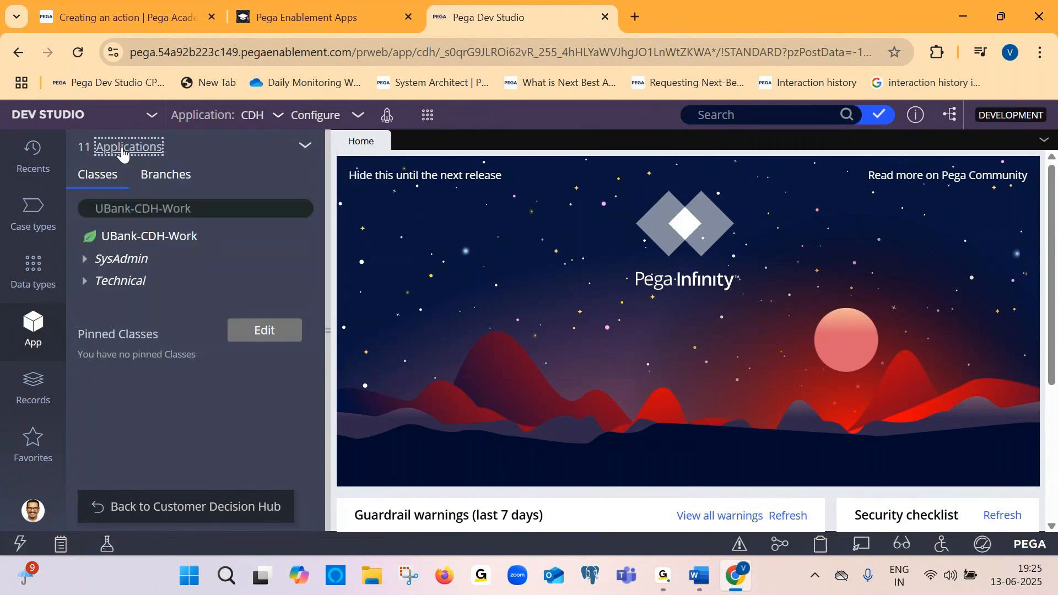
left_click(122, 154)
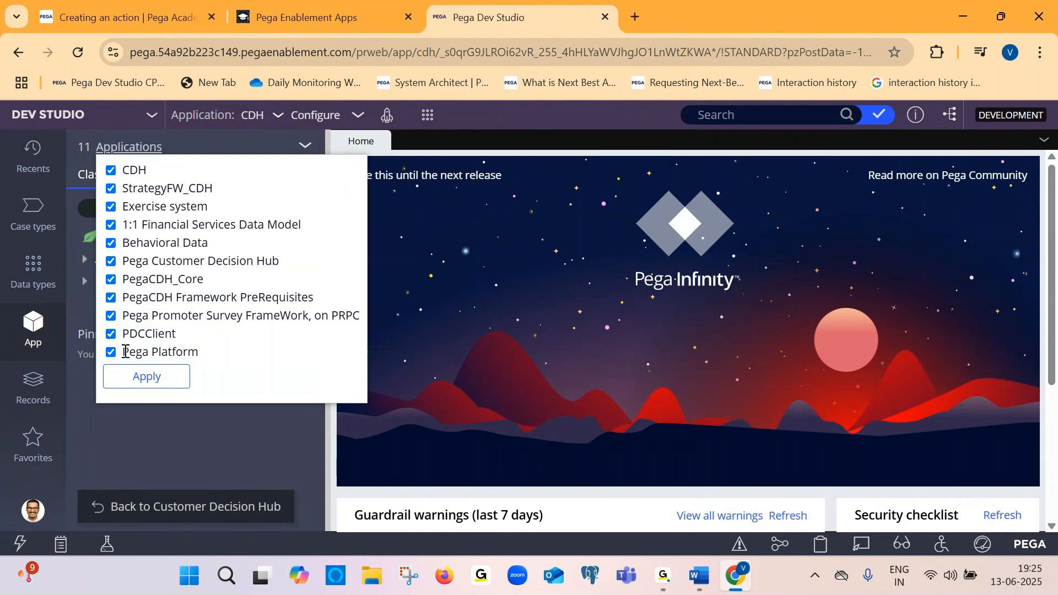
left_click_drag(125, 351, 203, 353)
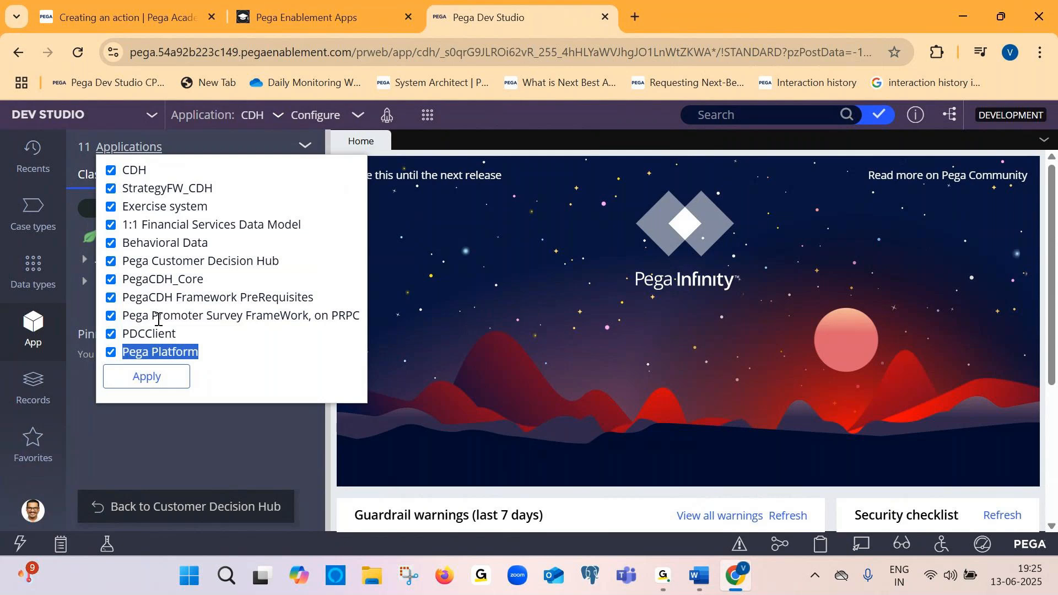
left_click(310, 296)
right_click(205, 304)
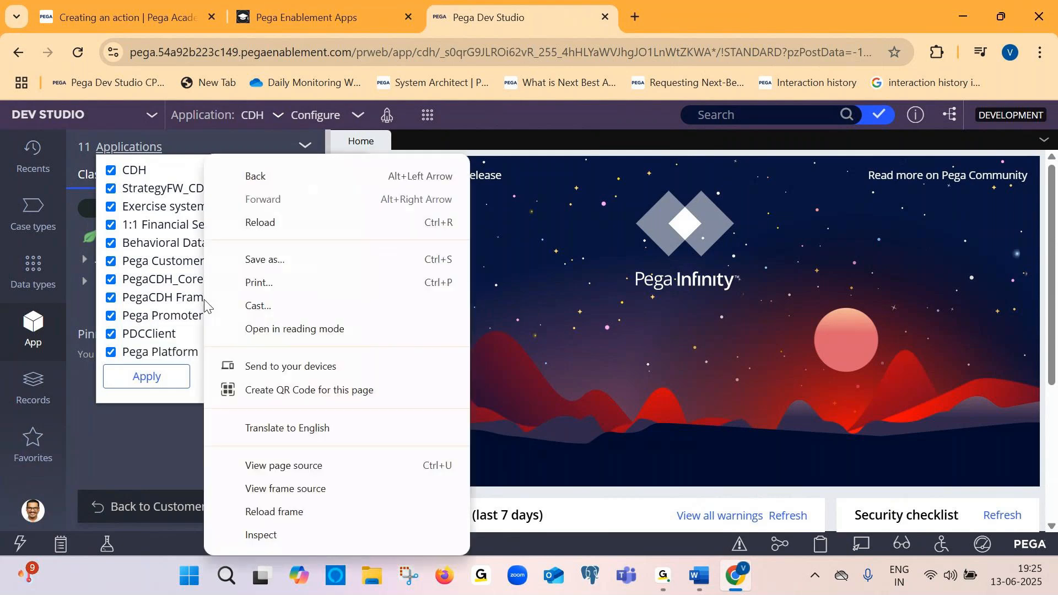
left_click(180, 300)
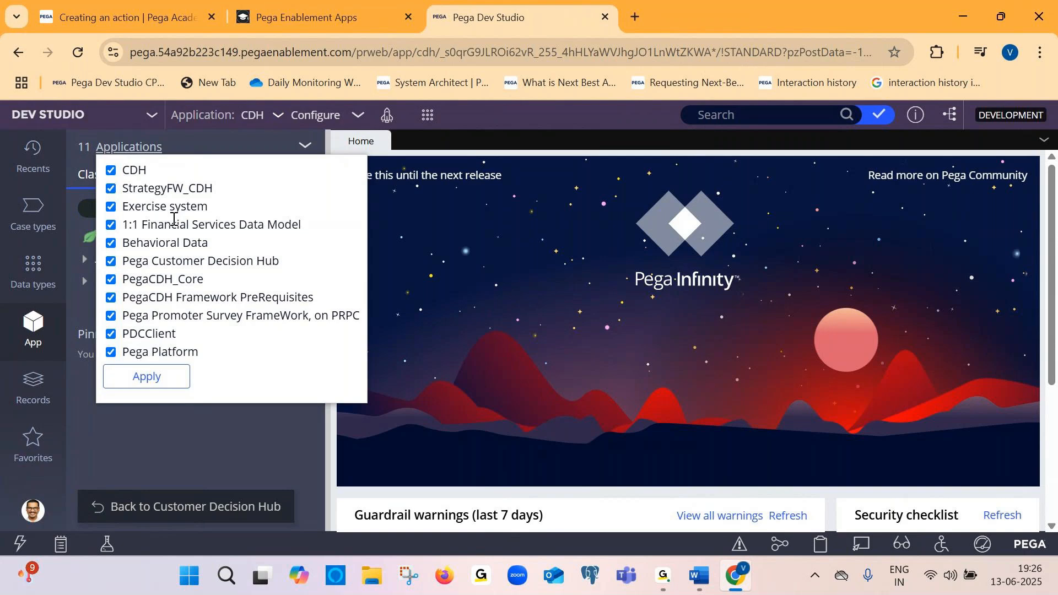
left_click(410, 372)
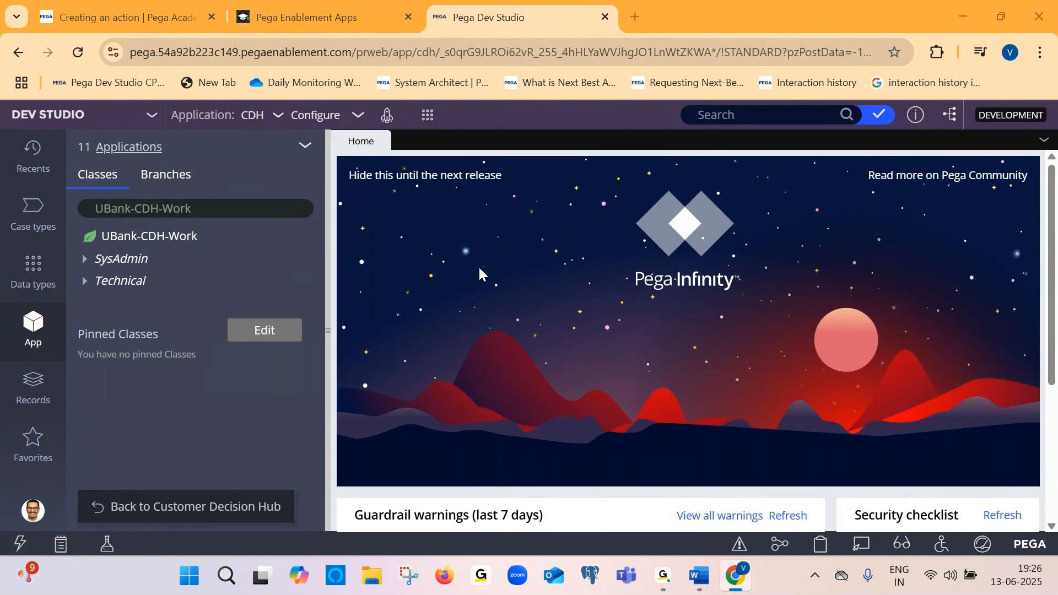
Switch to Document2 and add the caption "So now here to create new application here we are choosing banking Domin" below the screenshot
key("alt+Tab")
key("alt+Tab")
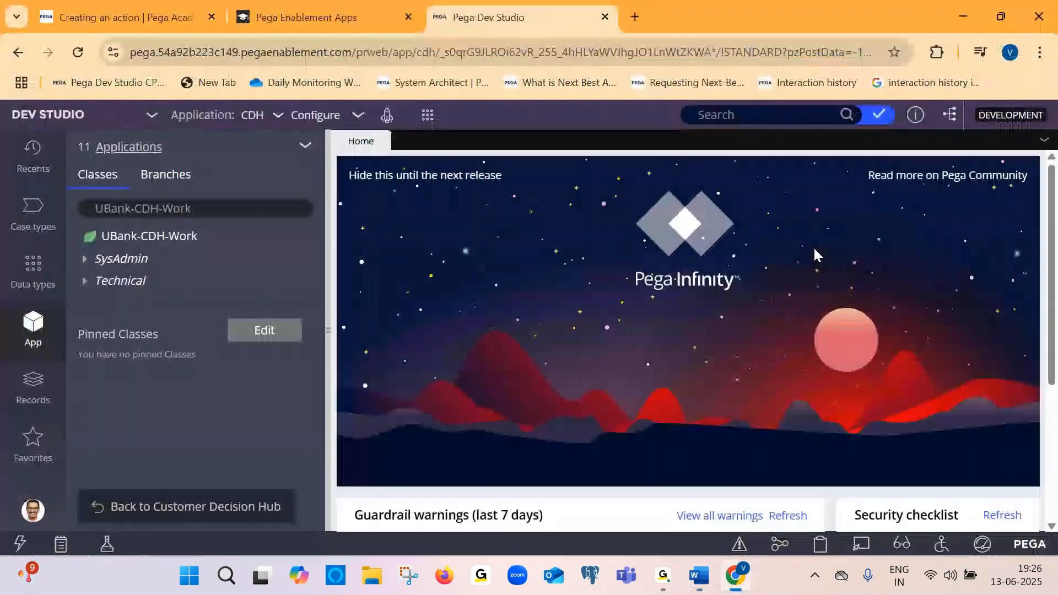
mouse_move(699, 588)
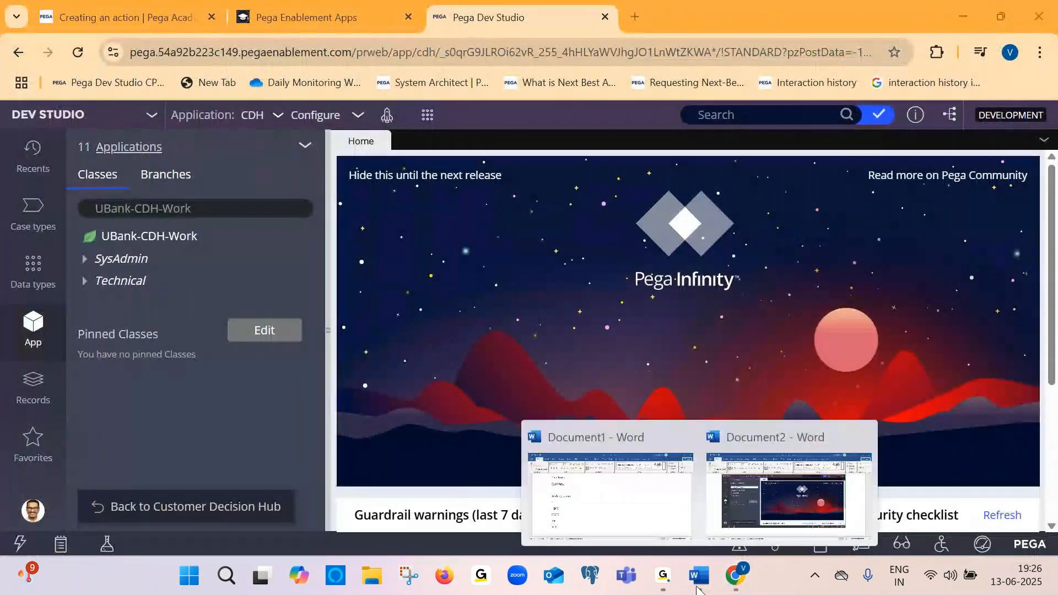
left_click(632, 471)
key("Return")
key("Return")
type("So ne")
key("BackSpace")
type("oe")
key("BackSpace")
key("BackSpace")
type("w h")
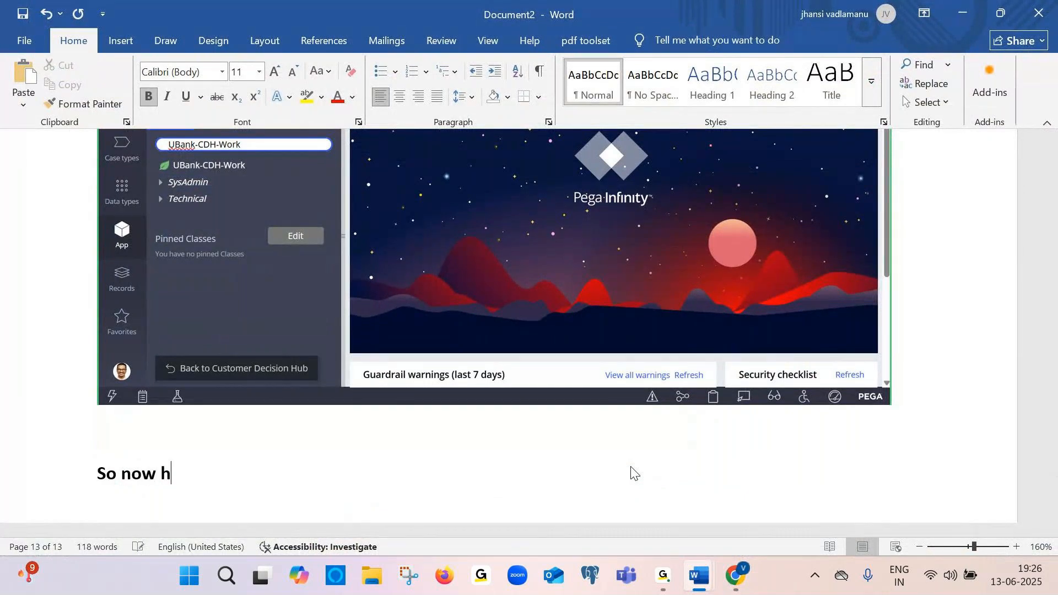
type("ere to crea")
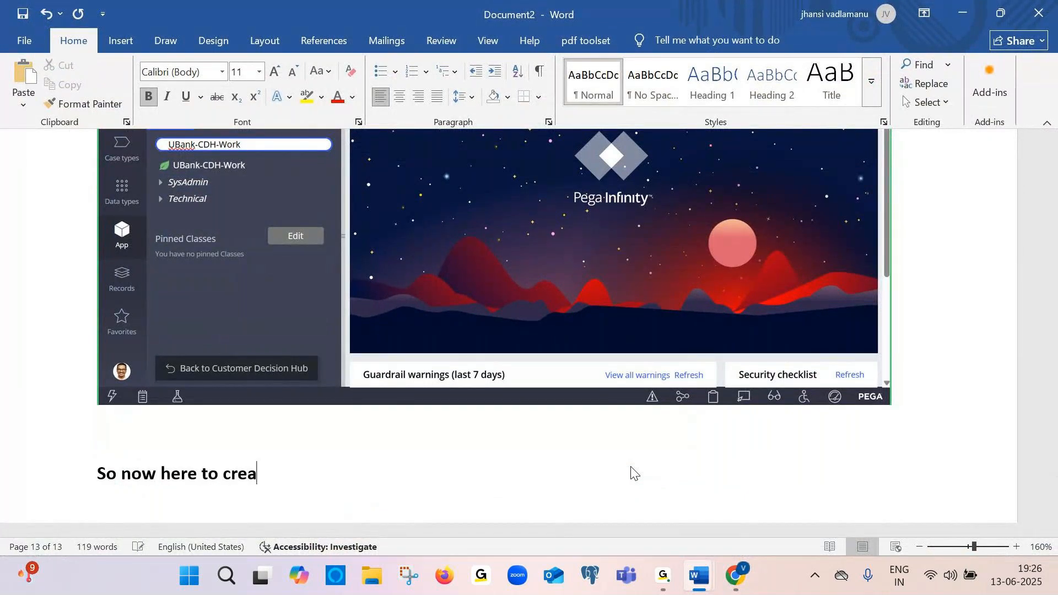
type("te new appl")
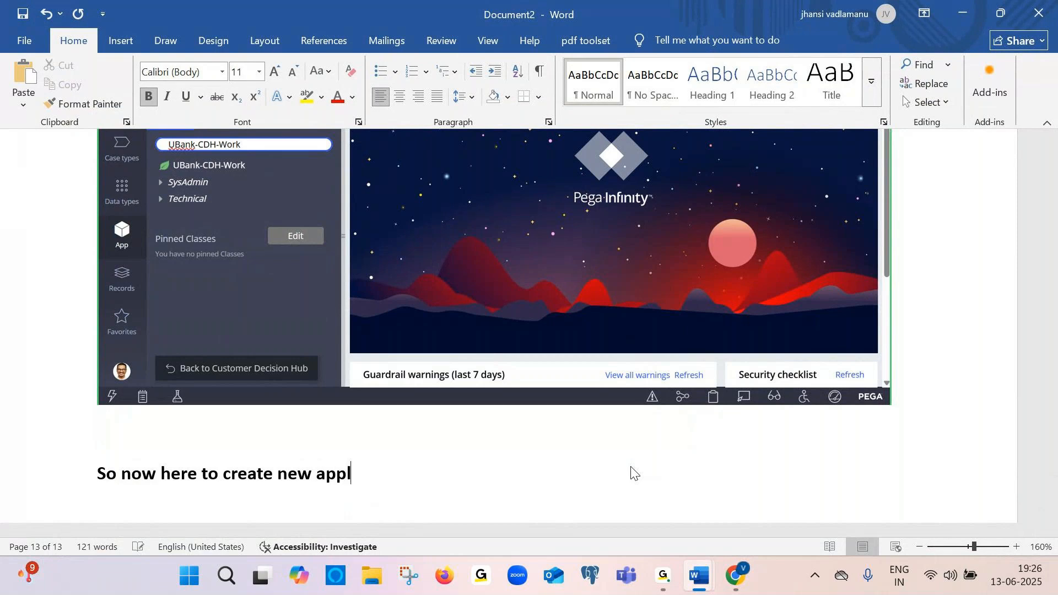
type("ication here we are choosing banking")
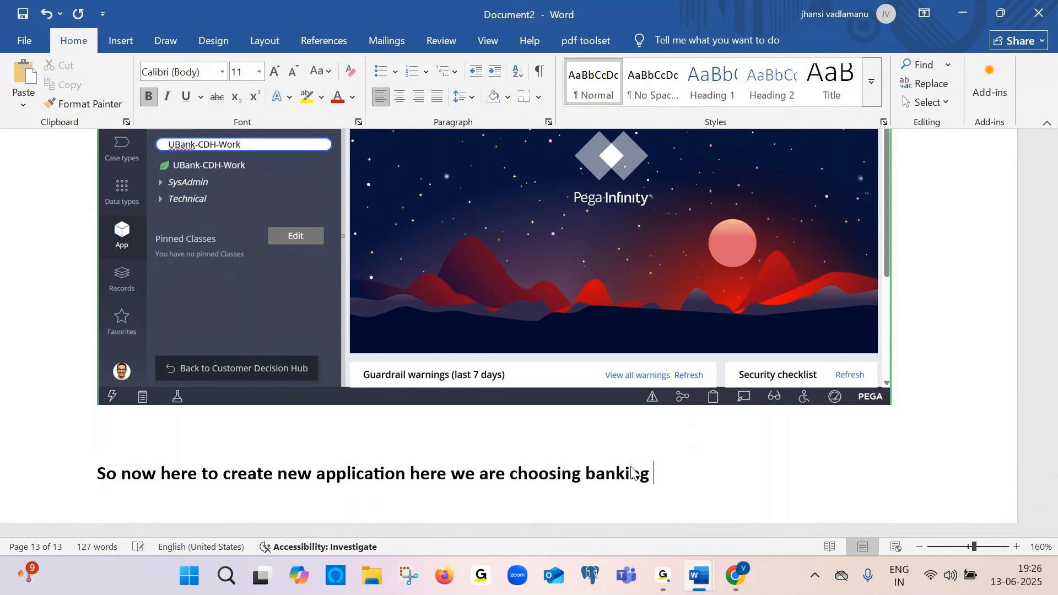
key("Caps_Lock")
type("D")
key("Caps_Lock")
type("omin")
key("Return")
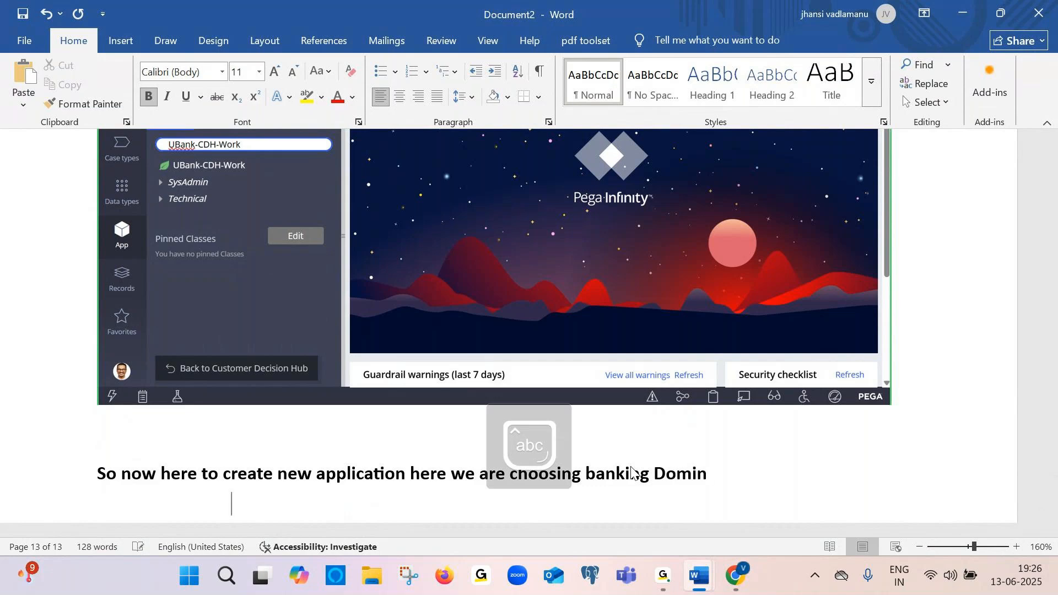
Add the line "Follow below steps to create new application" under the caption
scroll(631, 473, "down", 2)
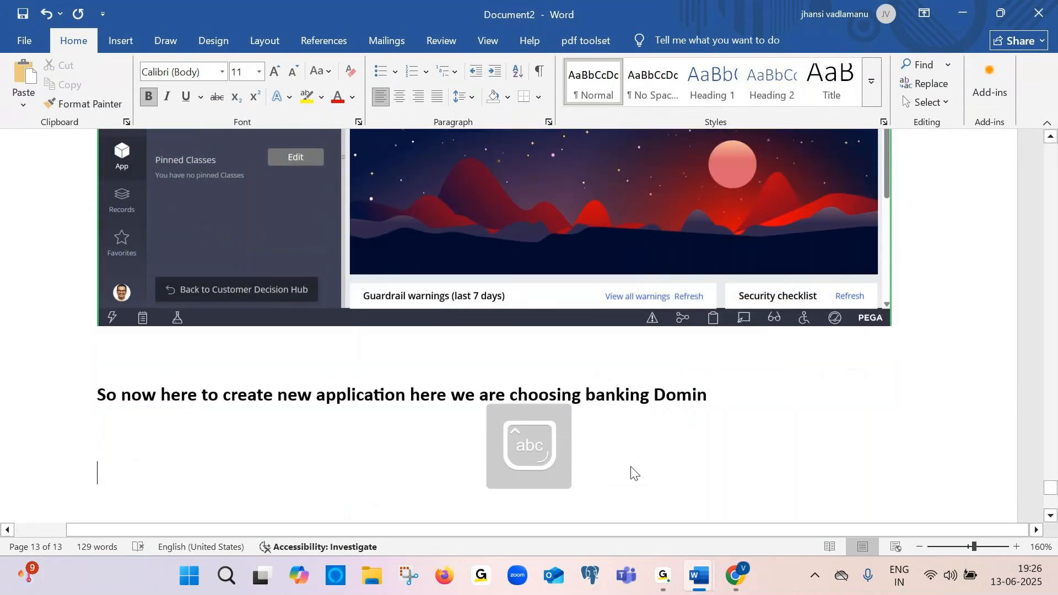
key("Caps_Lock")
type("F")
key("Caps_Lock")
type("o")
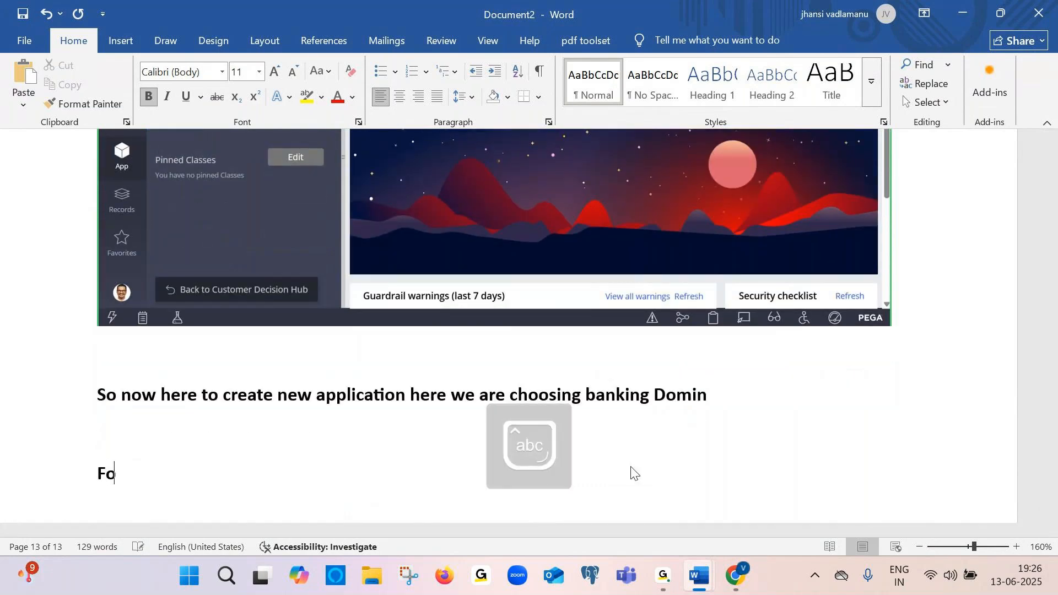
type("llow below ")
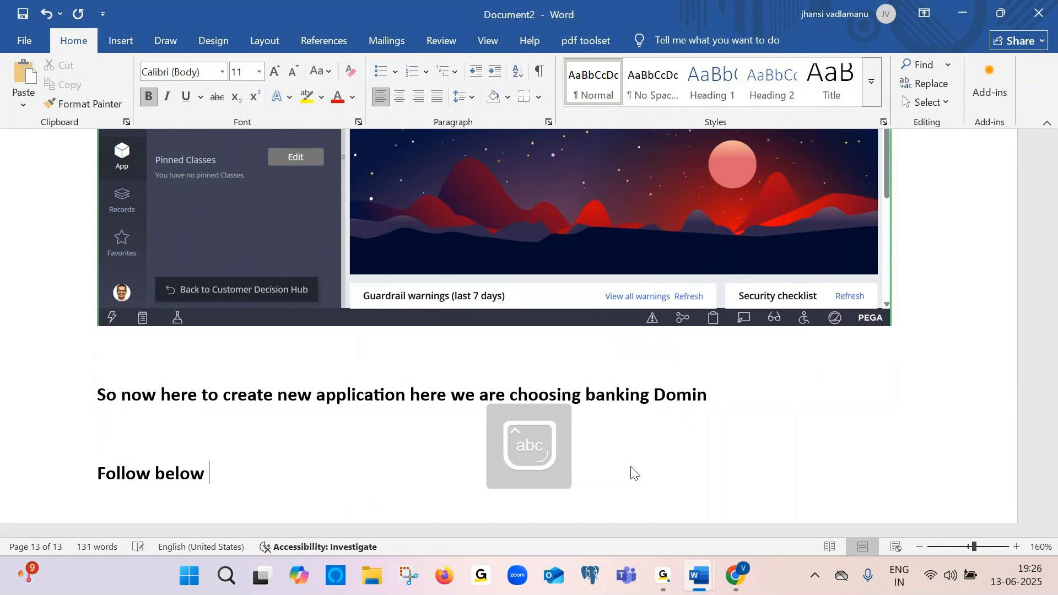
type("steps")
key("BackSpace")
type("p")
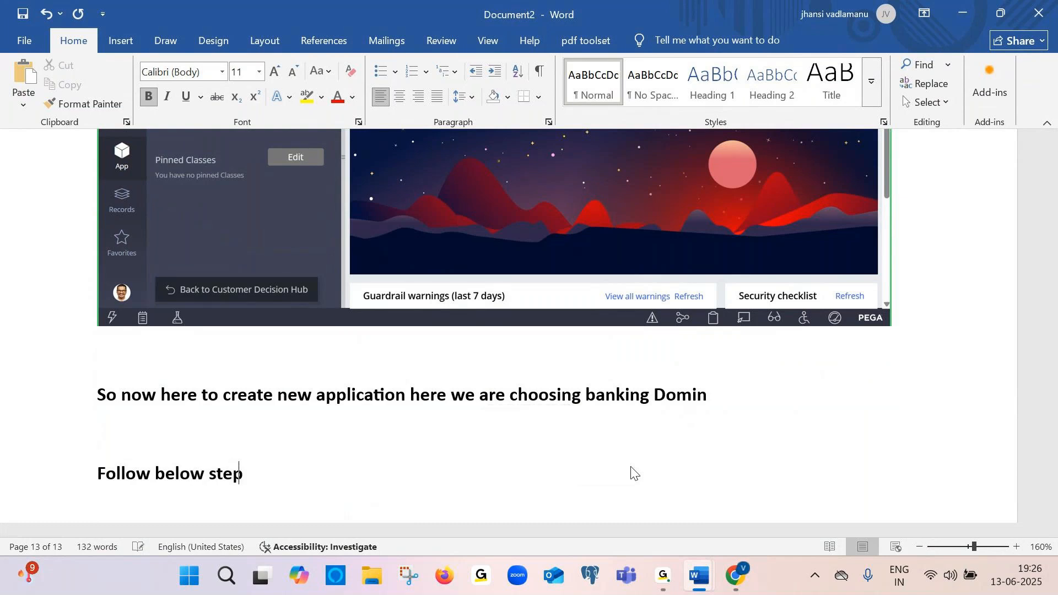
type("s to create ")
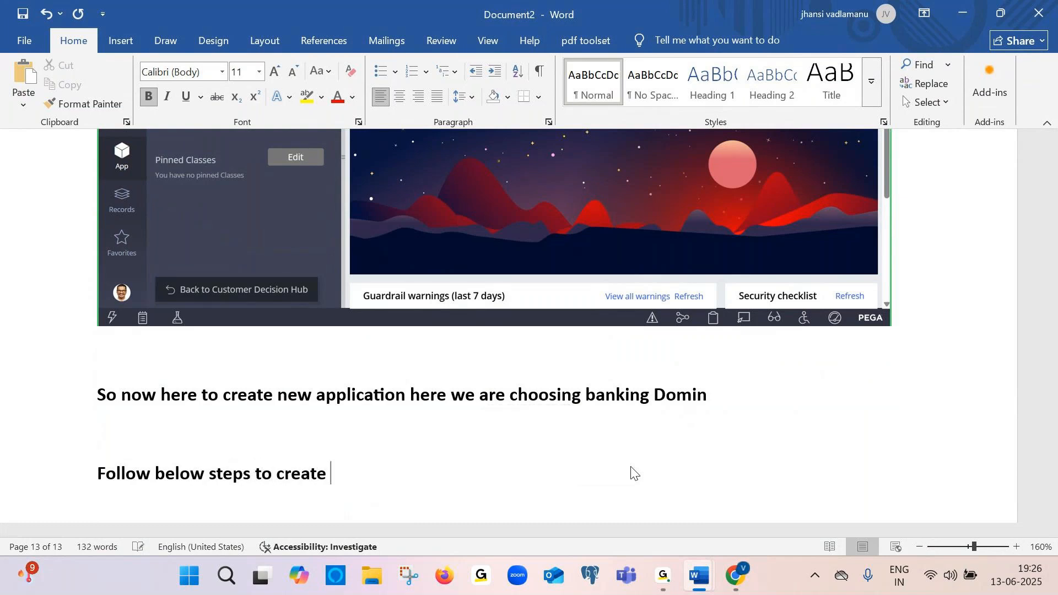
type("new applic")
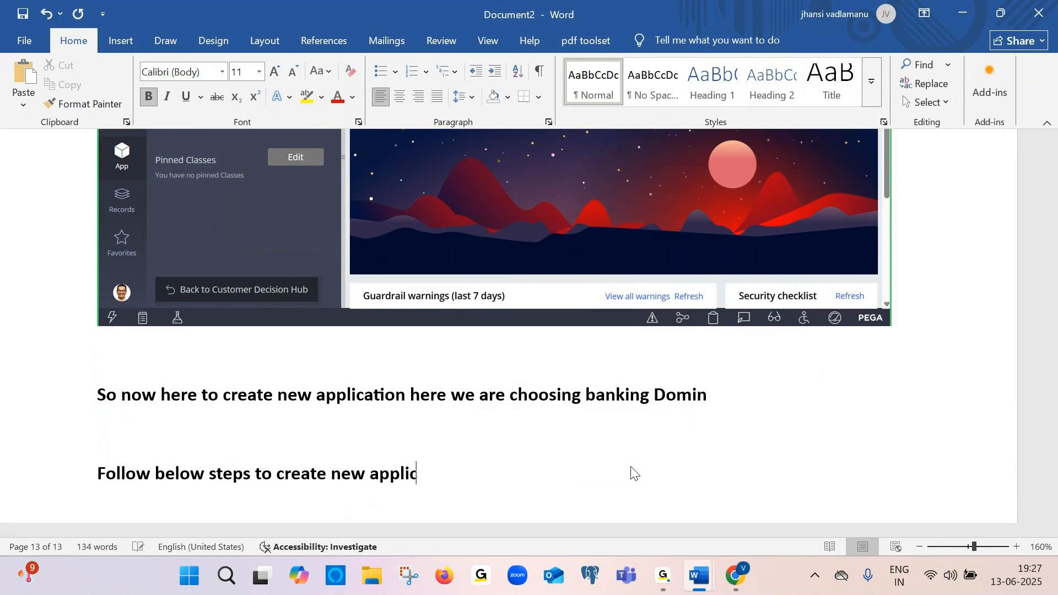
type("ation")
key("Return")
Open the Application menu in Dev Studio and paste a screenshot of it into Document2
key("alt+Tab")
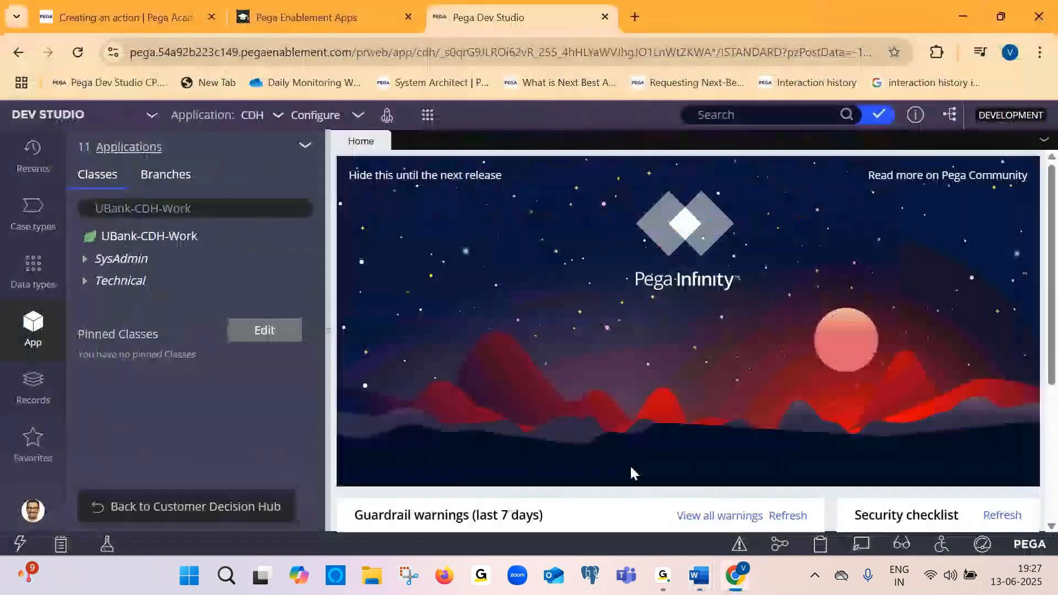
left_click(304, 117)
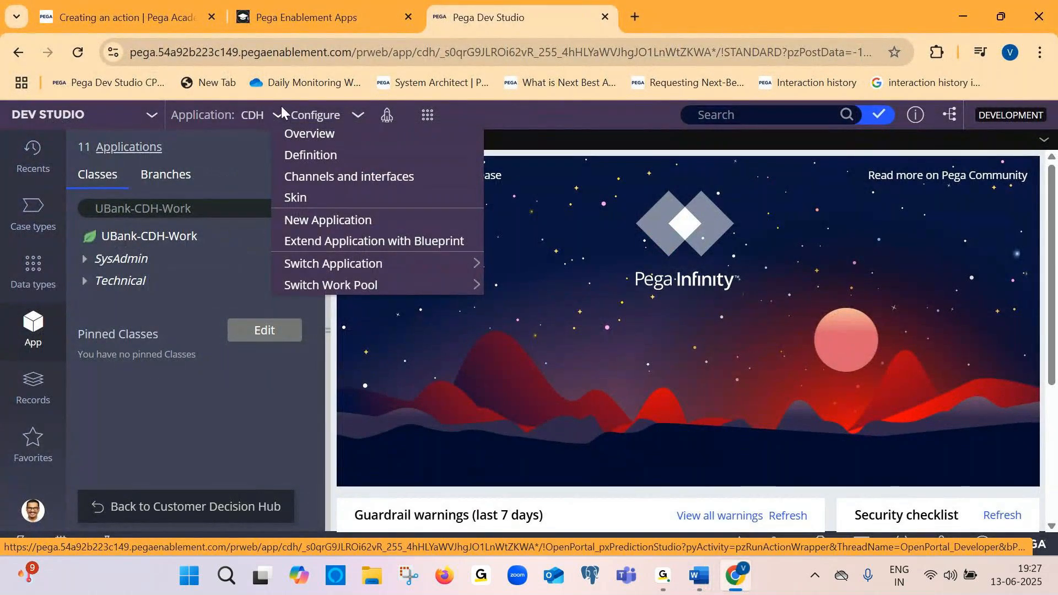
key("alt+Tab")
key("ctrl+v")
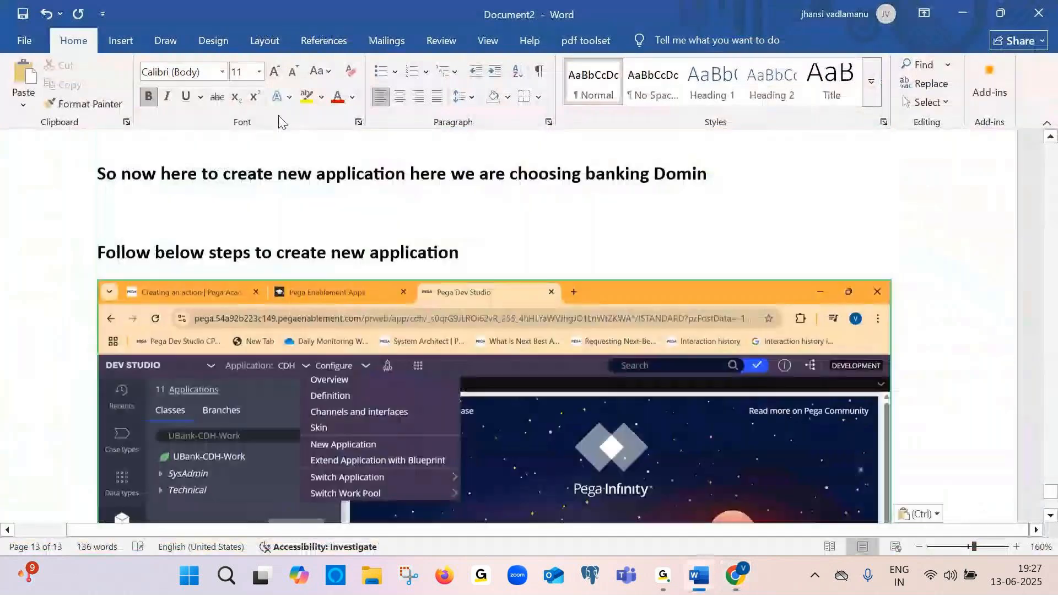
Add the caption "Click on application and select new application" below the pasted screenshot
key("Return")
key("Return")
type("cl")
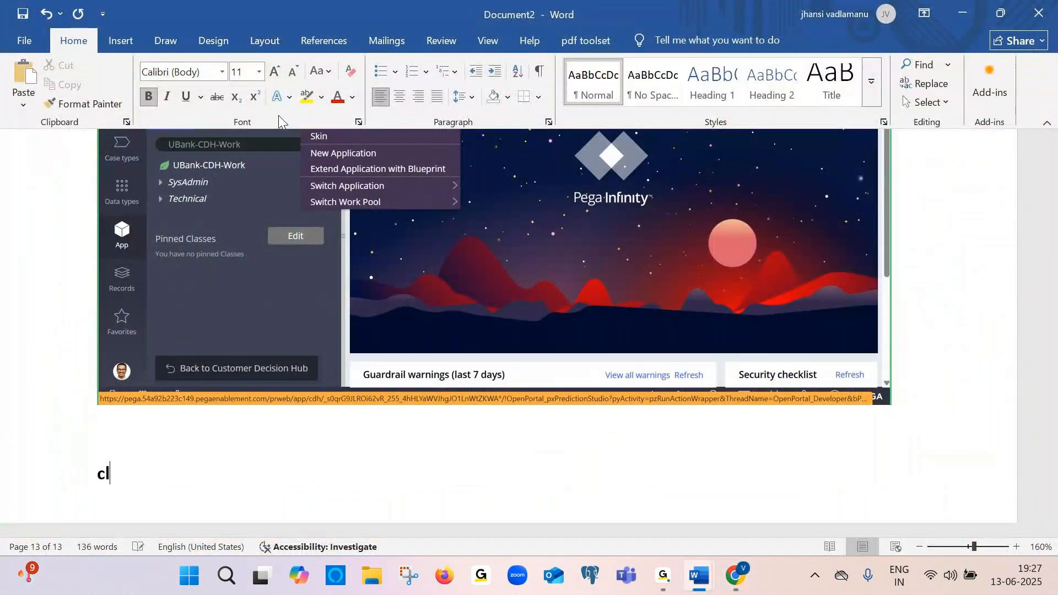
type("icc")
key("BackSpace")
type("k on applicat")
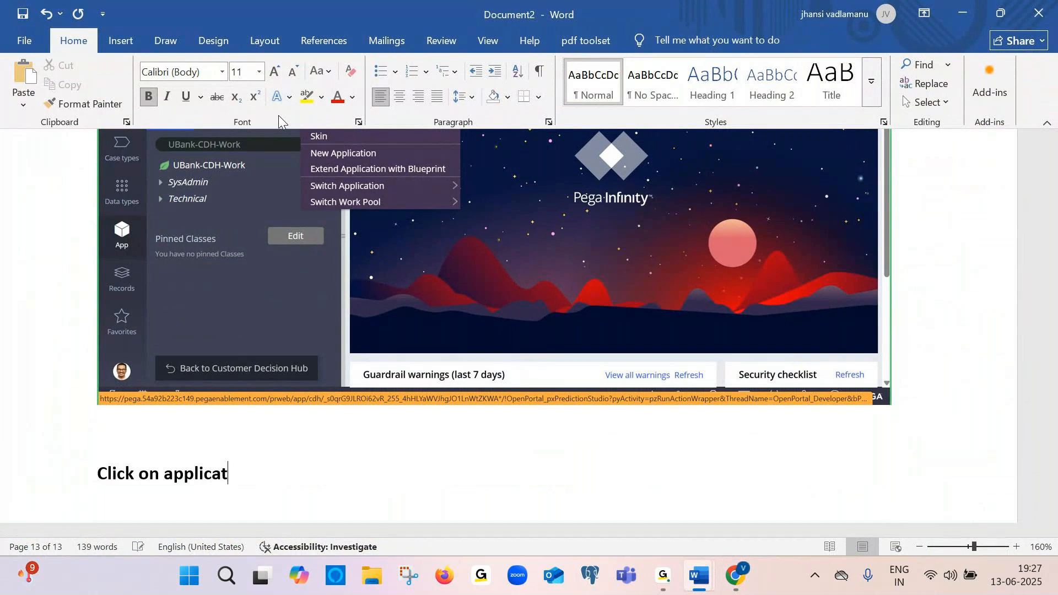
type("ion and se")
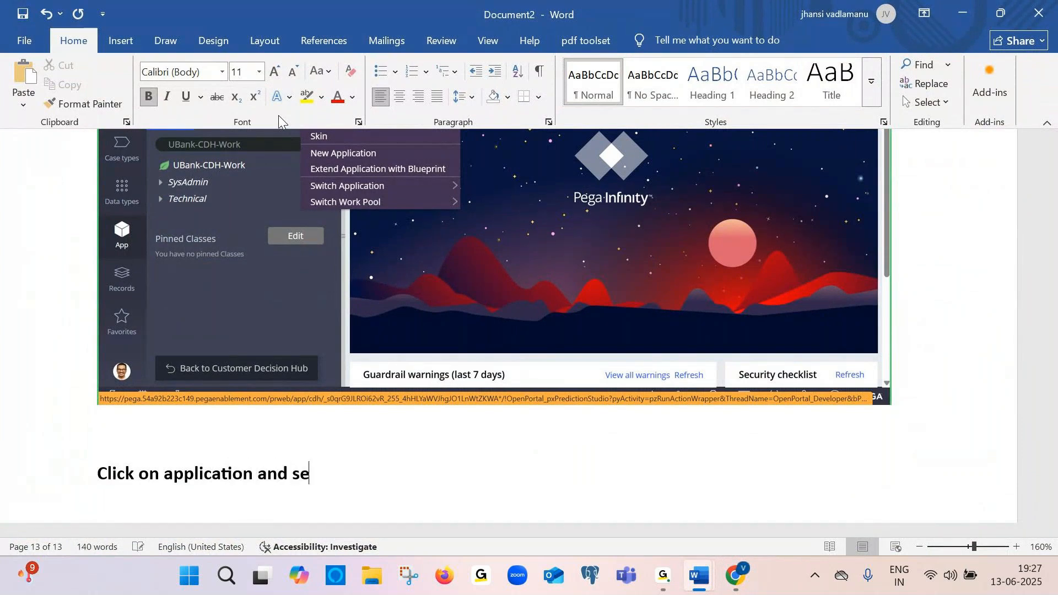
type("lect new application")
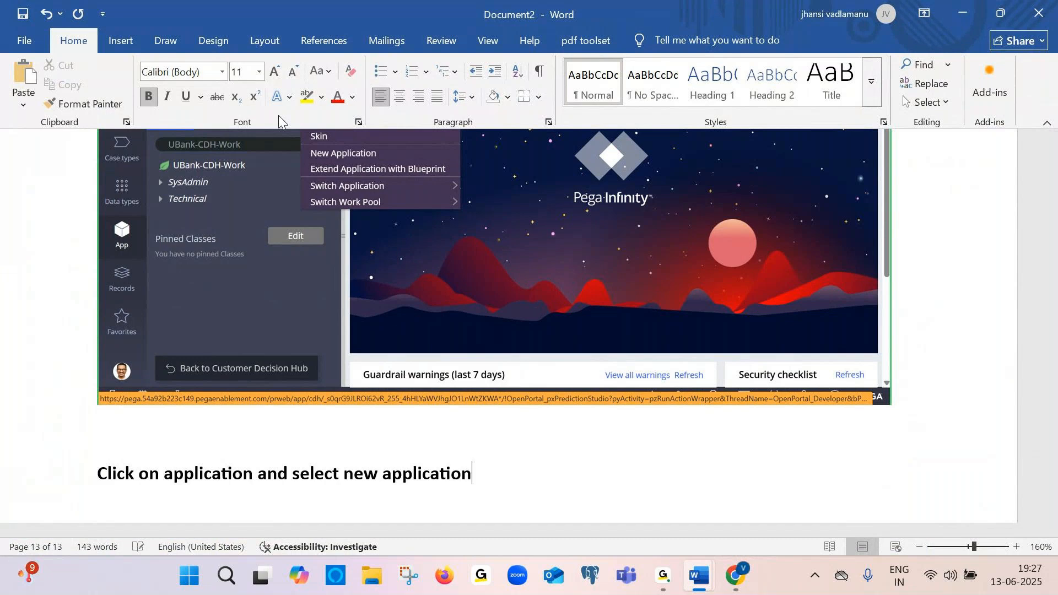
Open New Application from the Application menu and highlight the "Build manually" heading on the page
key("alt+Tab")
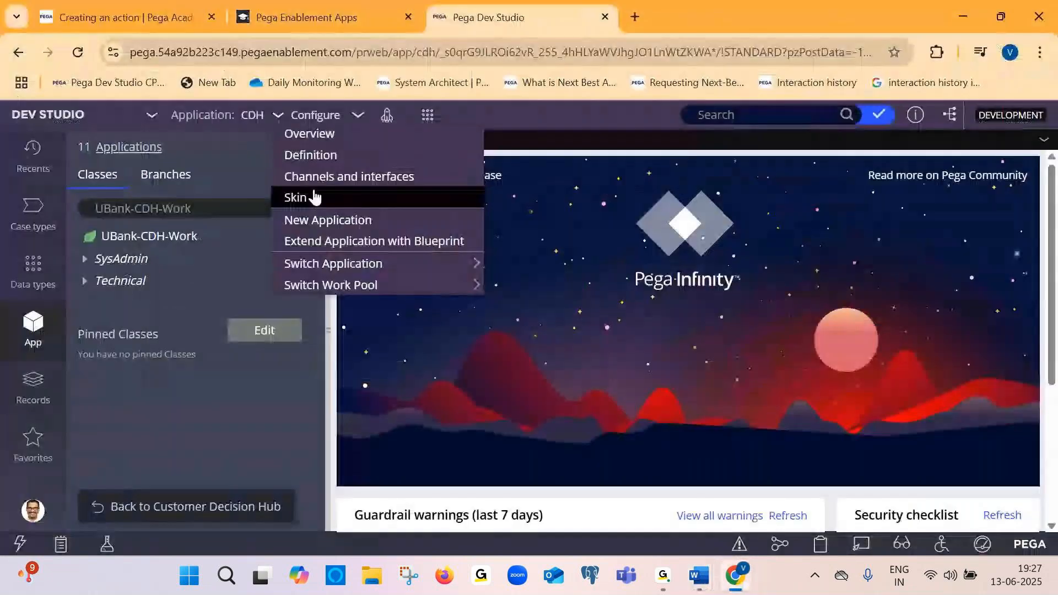
left_click(323, 220)
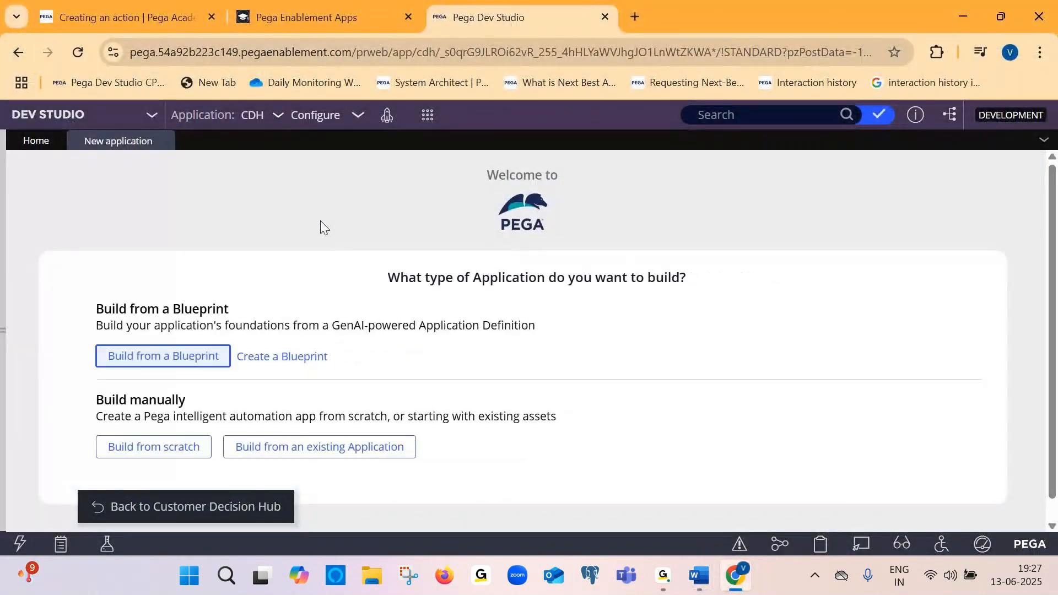
key("alt+Tab")
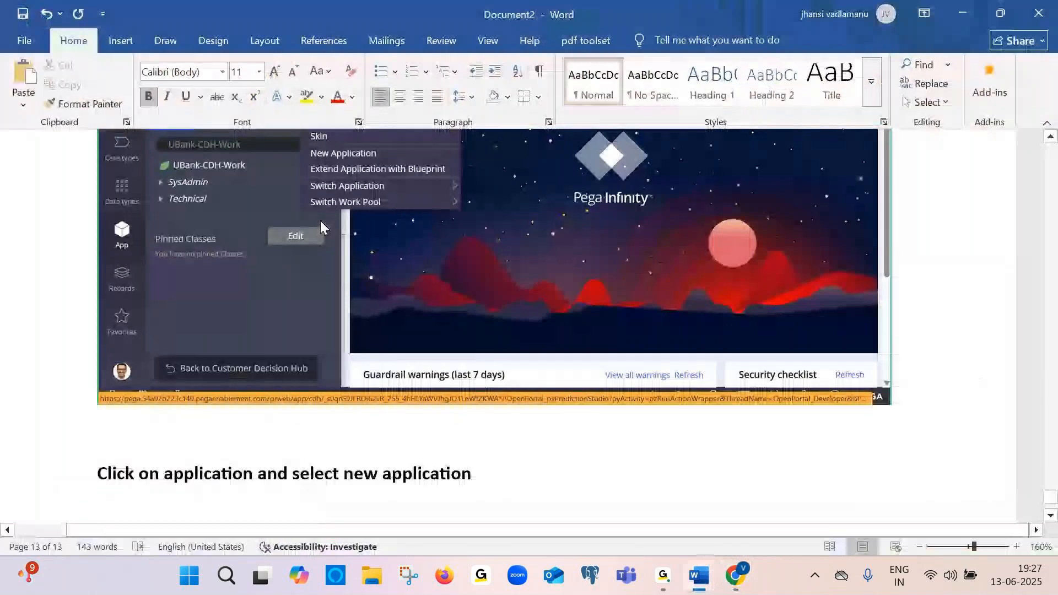
key("alt+Tab")
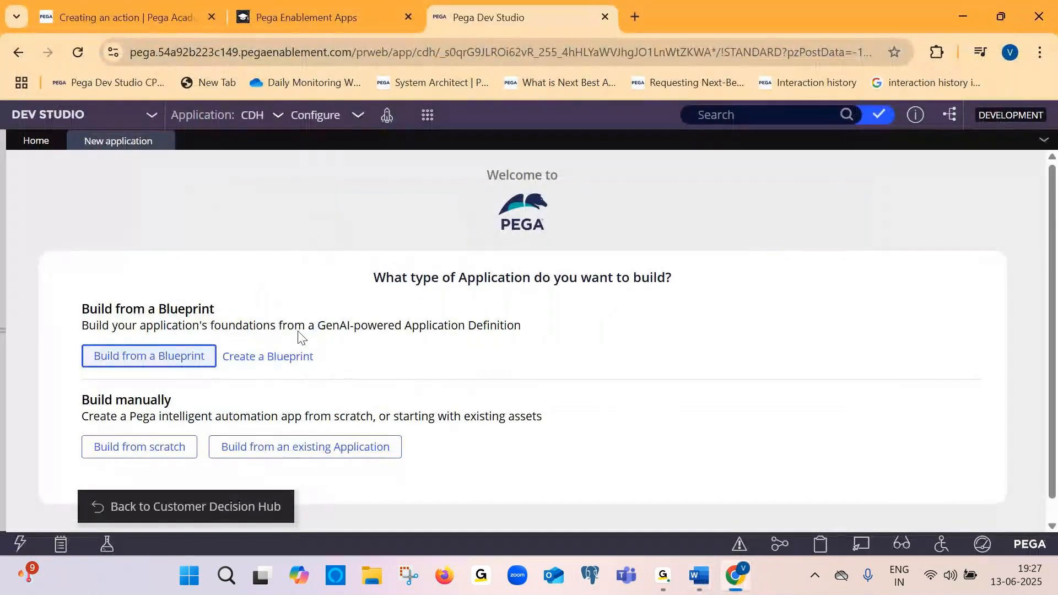
scroll(704, 271, "down", 1)
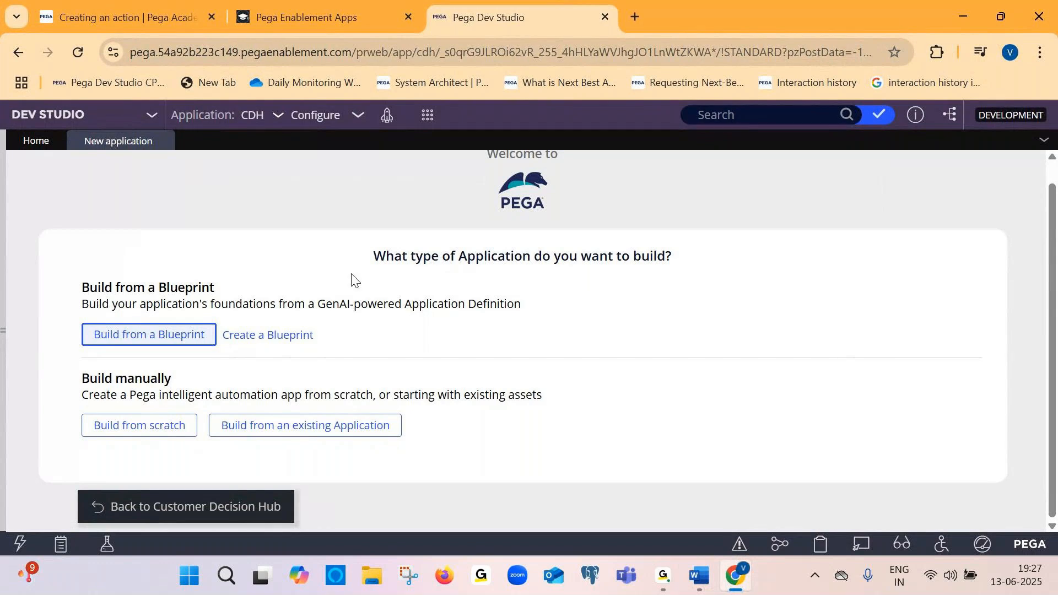
left_click_drag(369, 259, 743, 260)
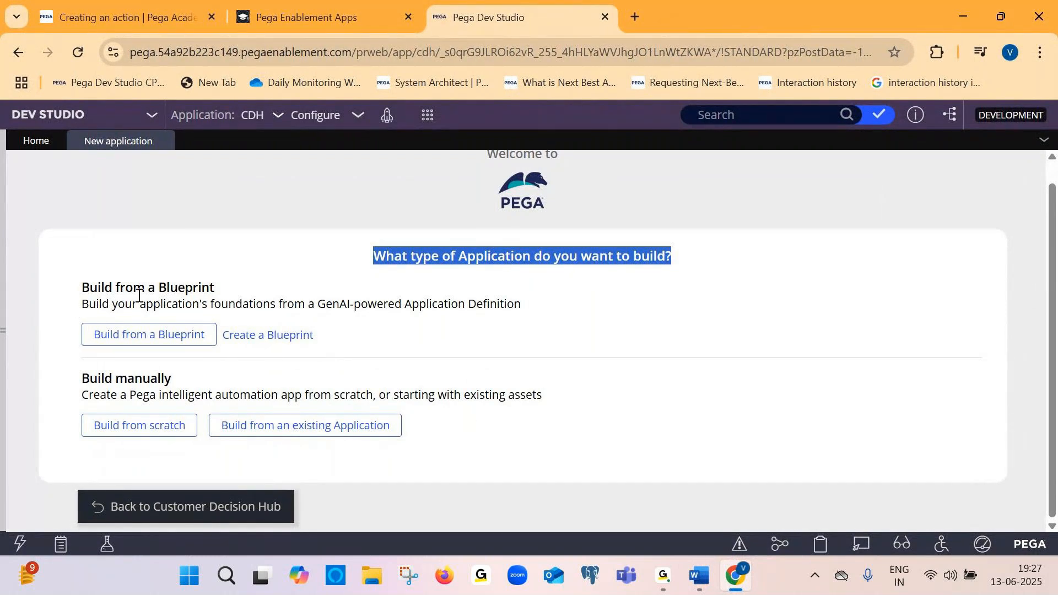
left_click_drag(83, 379, 170, 383)
left_click(170, 383)
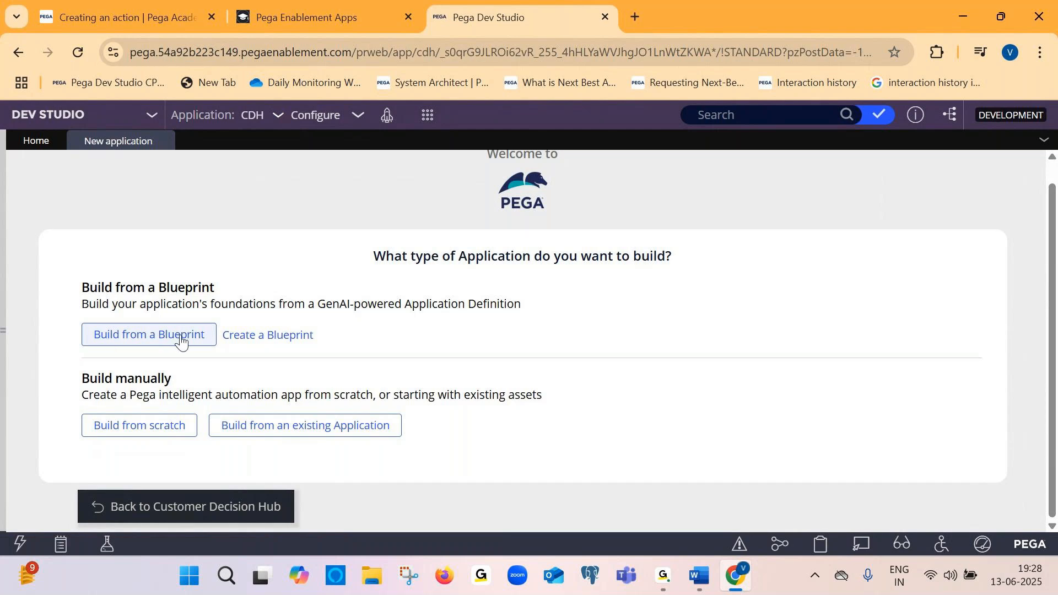
left_click_drag(82, 382, 172, 381)
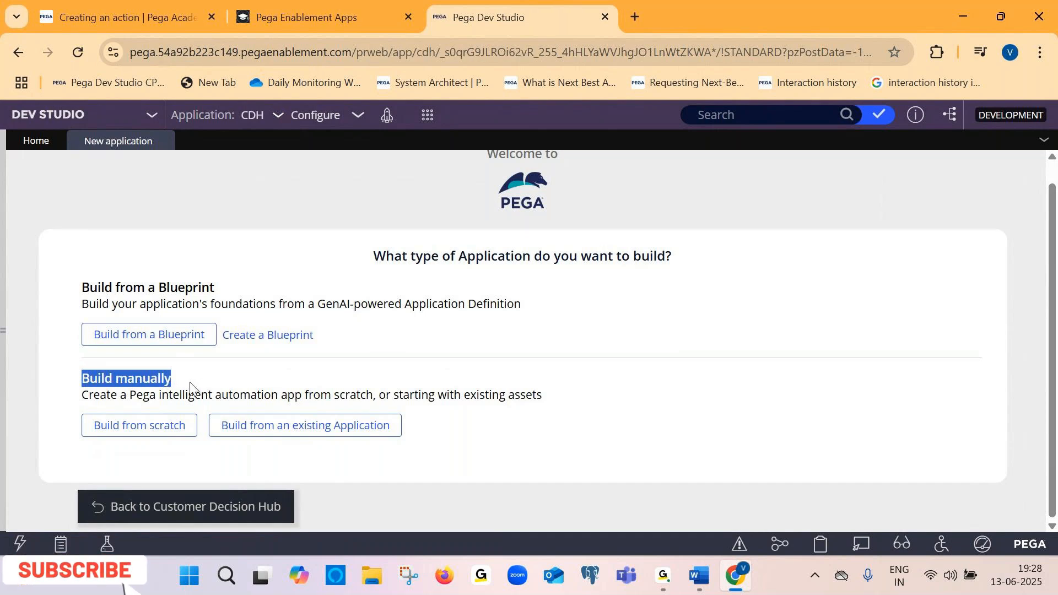
Switch to Document2 and add the caption "Select build from manuall" below the latest screenshot
key("alt+Tab")
key("Return")
key("Return")
key("Caps_Lock")
type("S")
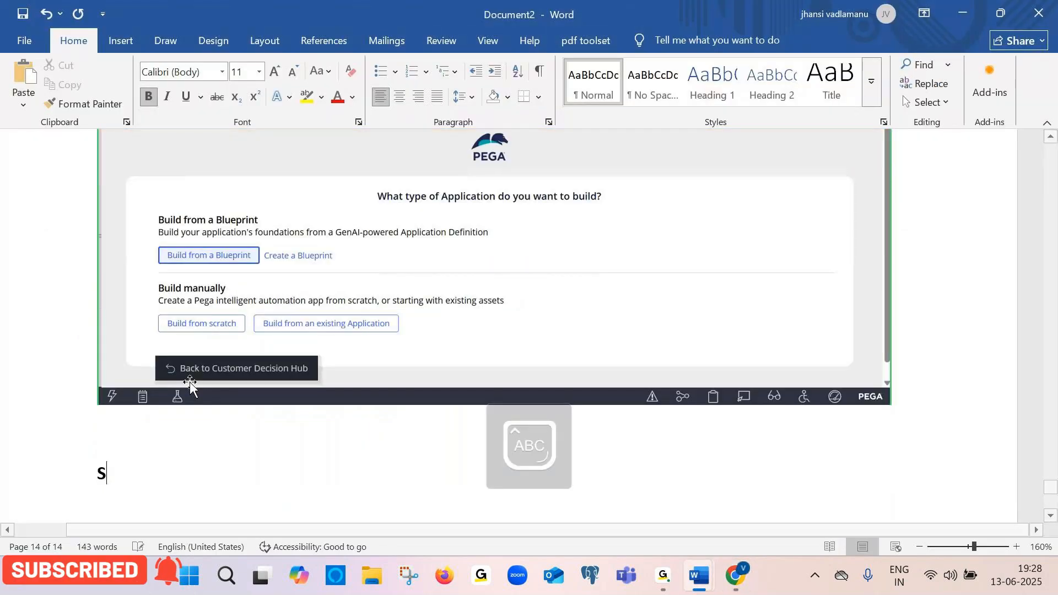
key("Caps_Lock")
type("elect build from manuall")
key("Return")
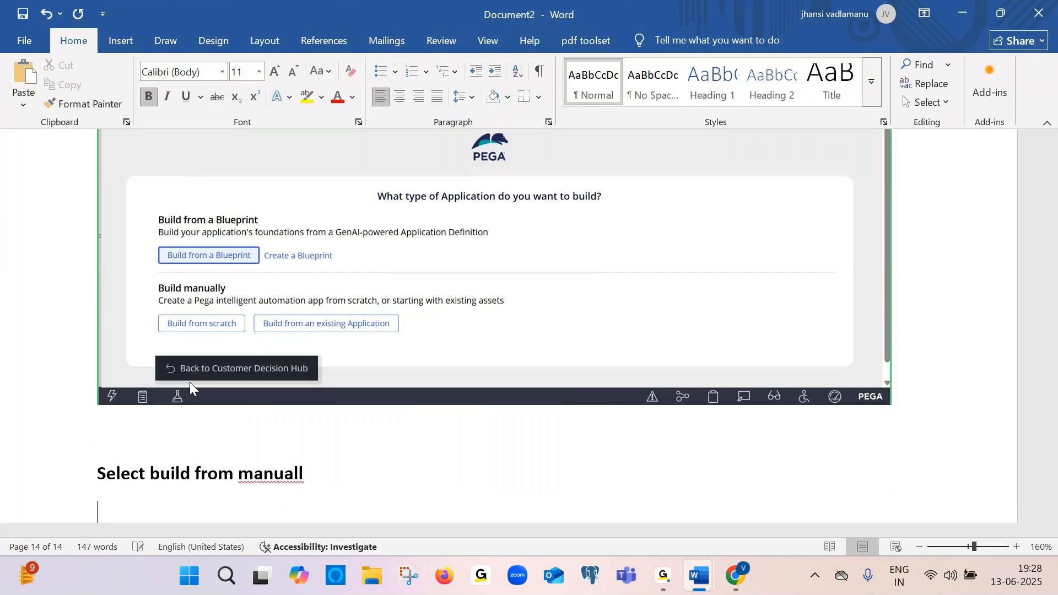
Choose Build from scratch for the new application and look over the Constellation UI option
key("alt+Tab")
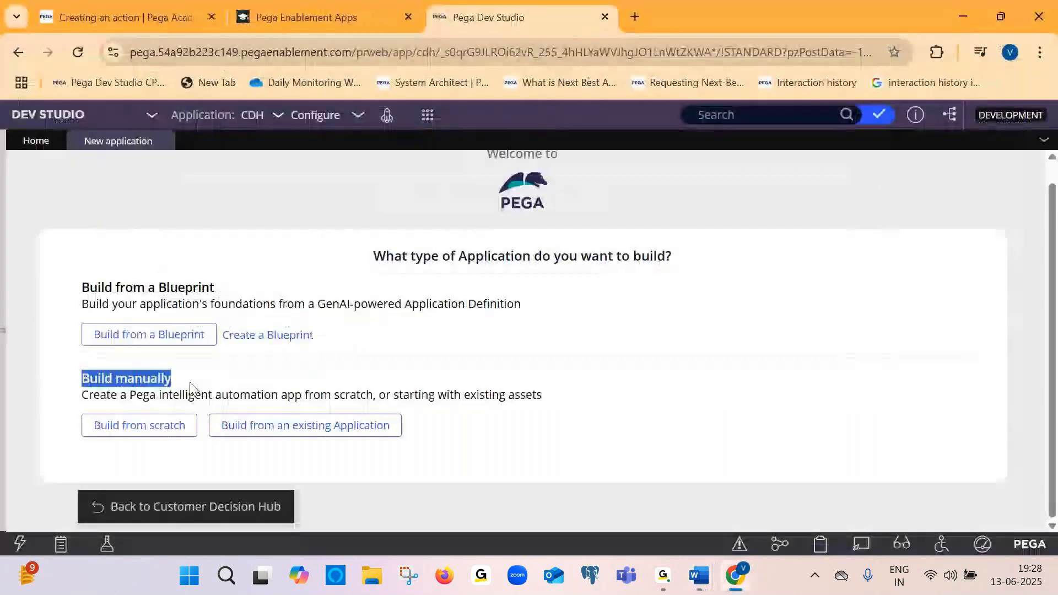
left_click(169, 434)
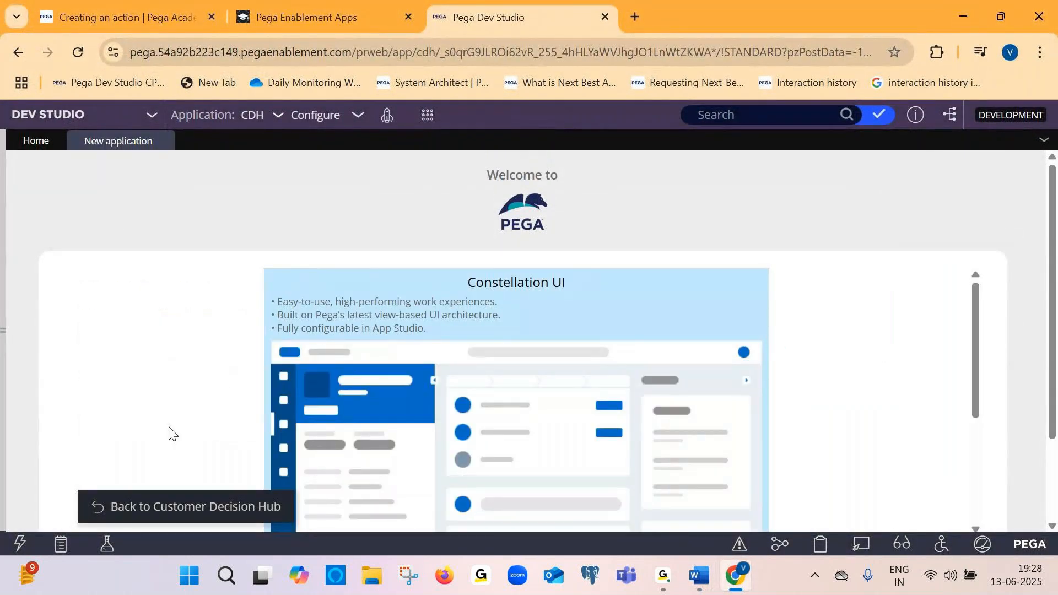
scroll(364, 427, "down", 3)
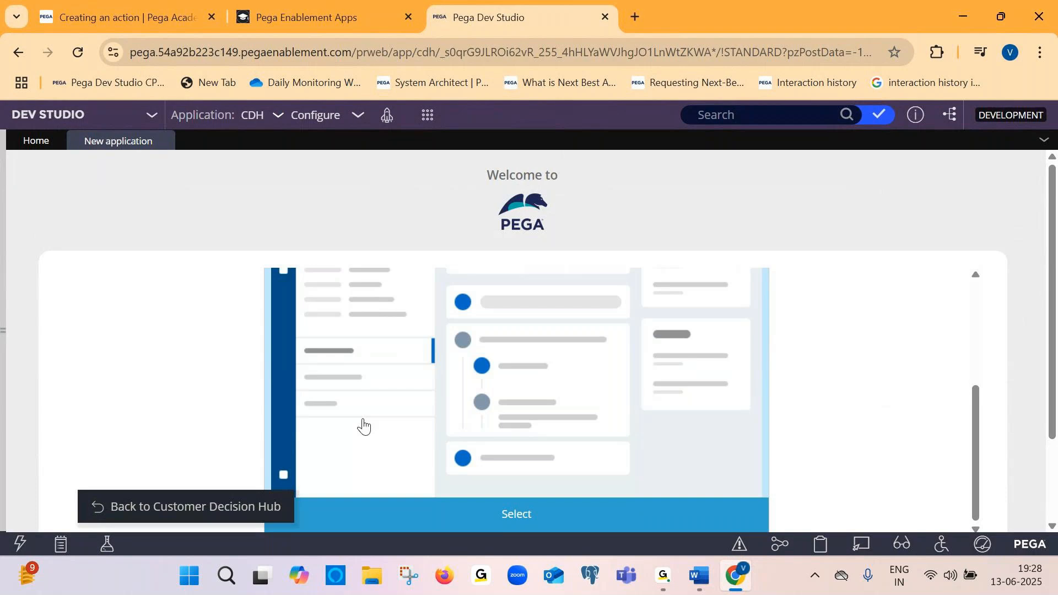
scroll(212, 295, "up", 3)
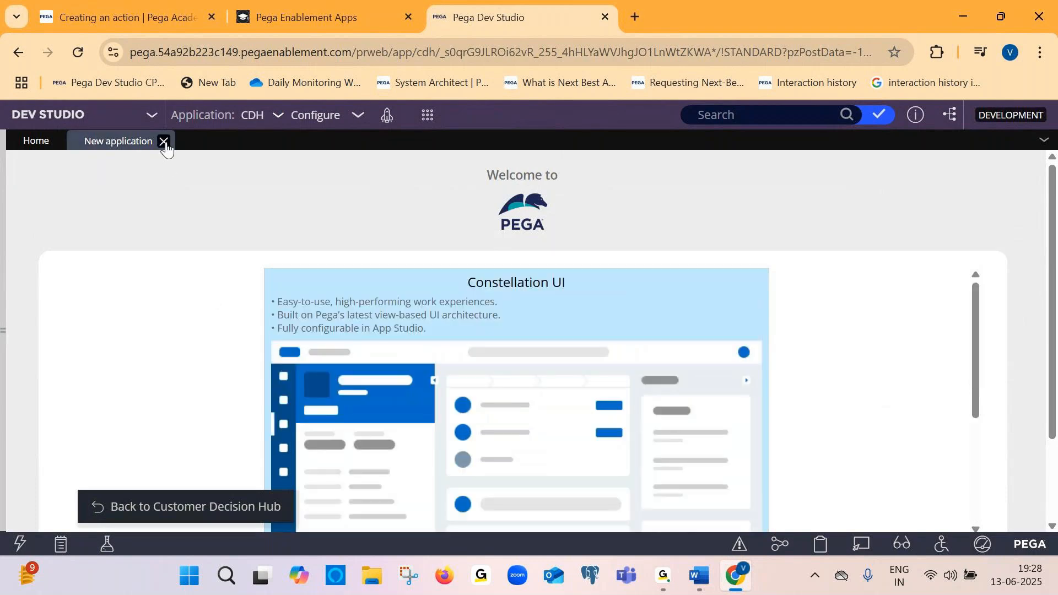
Reopen New Application from the Application menu in Dev Studio
left_click(277, 115)
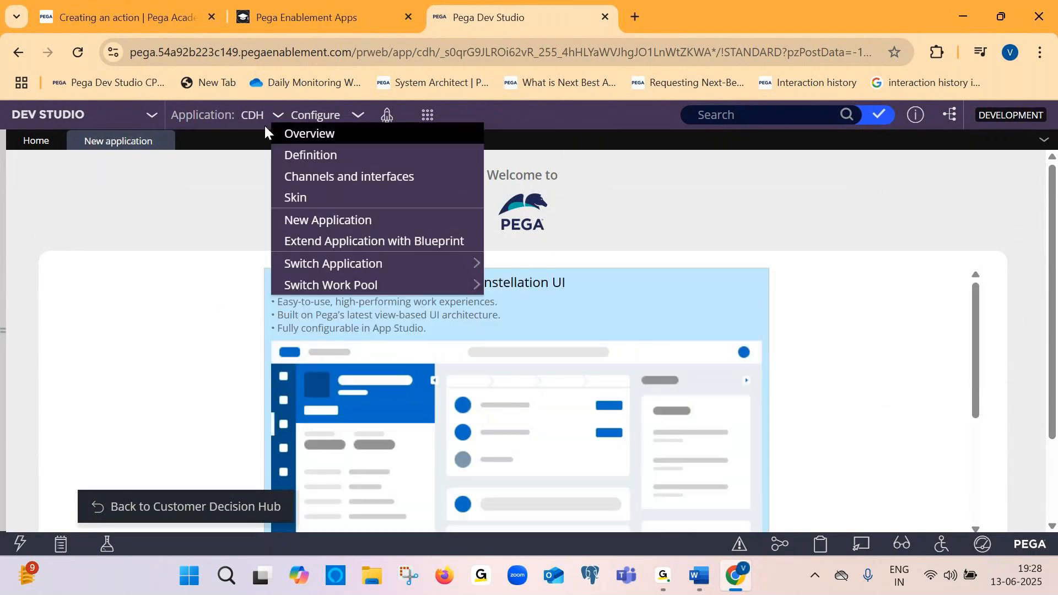
left_click(317, 223)
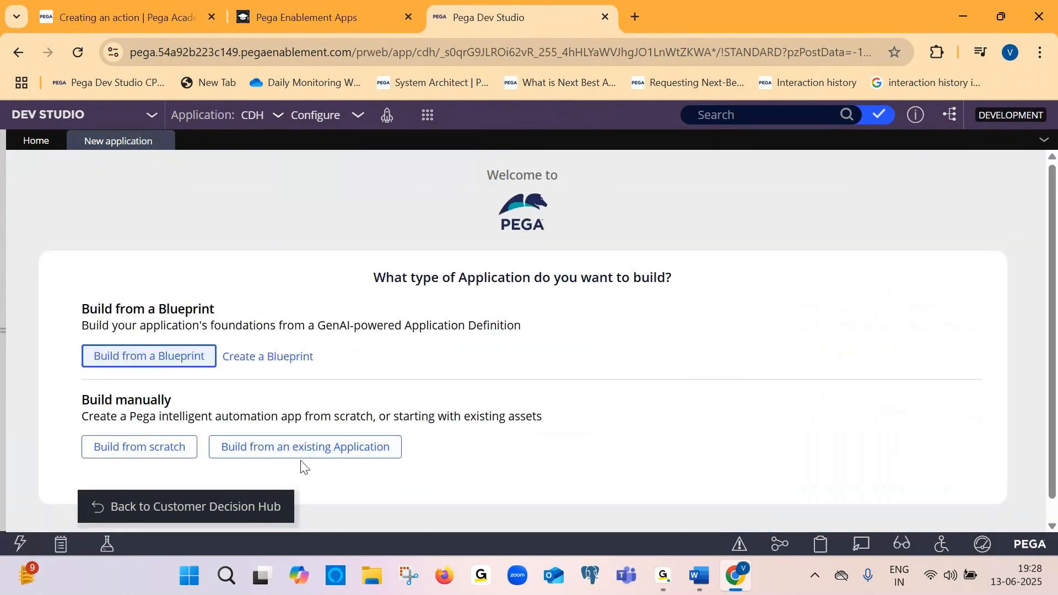
In Document2, correct the caption to "Select build from manually" and add the caption "And select build fromexisting" below it
key("alt+Tab")
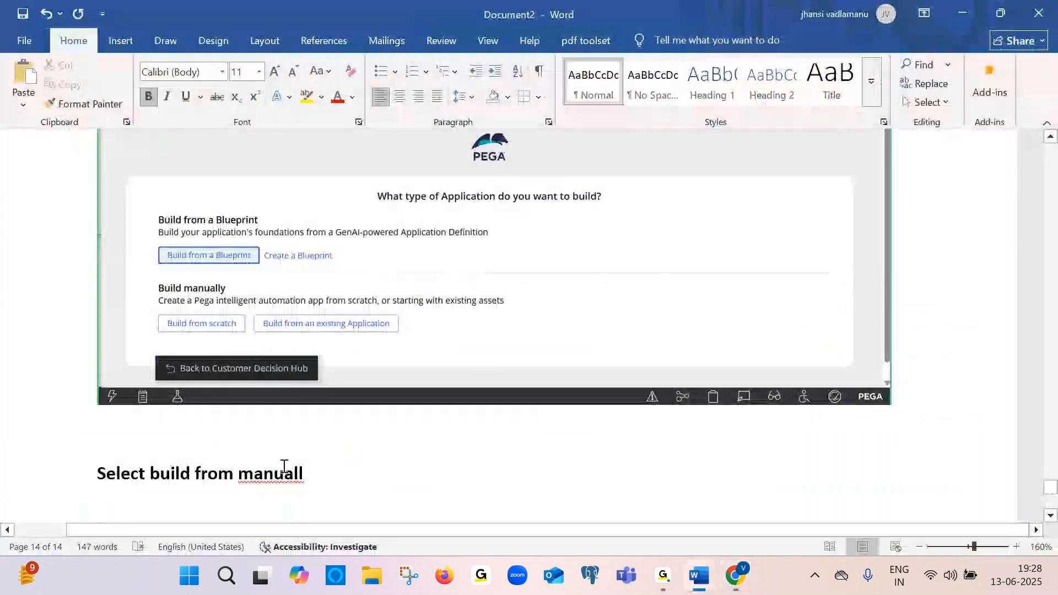
type("y")
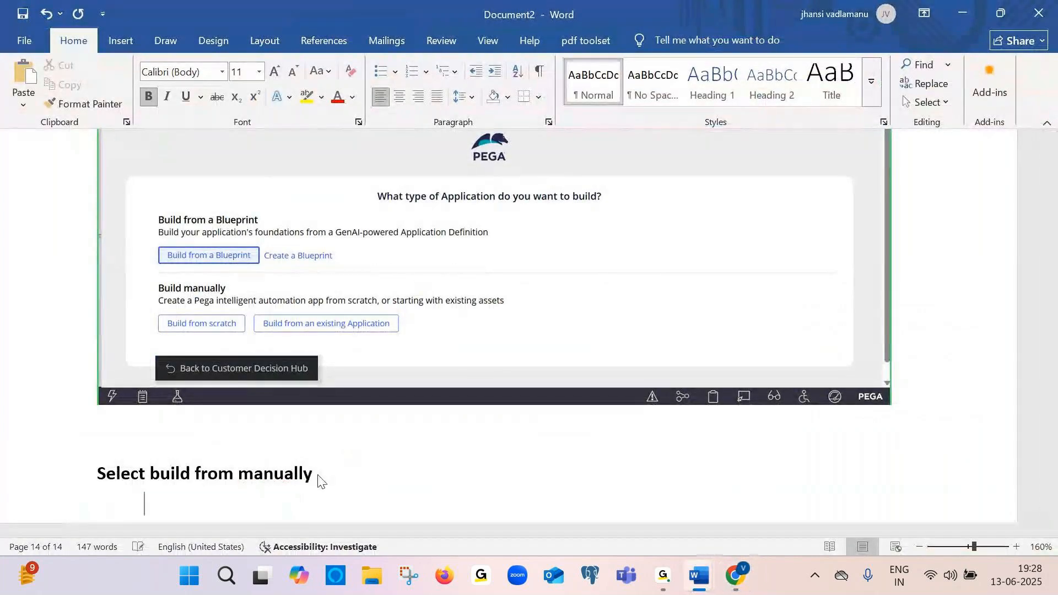
key("Return")
key("Caps_Lock")
type("A")
key("Caps_Lock")
type("nd se")
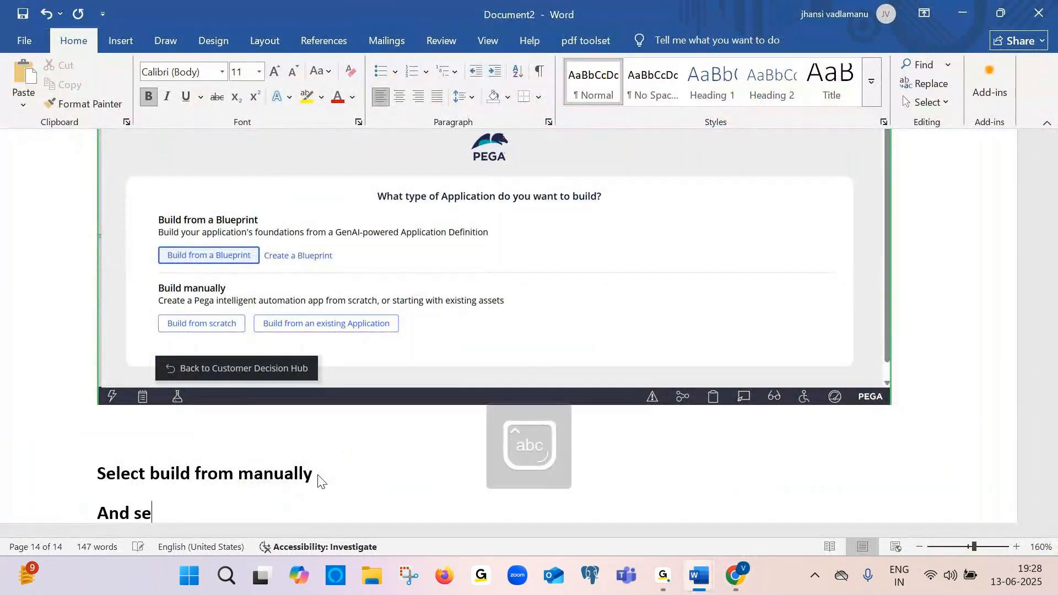
type("lect build")
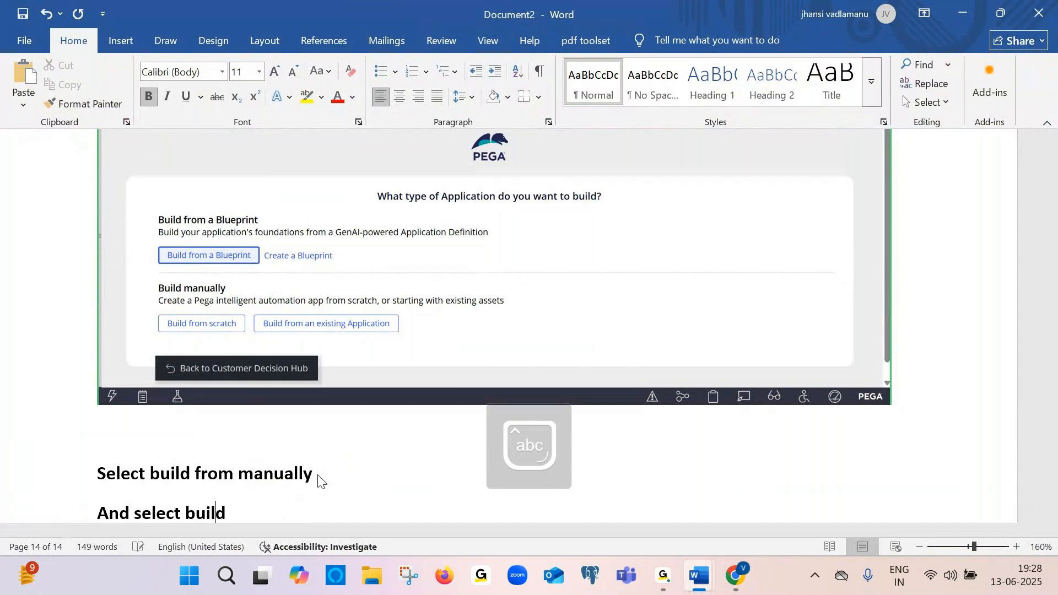
type(" fromexisting")
key("Return")
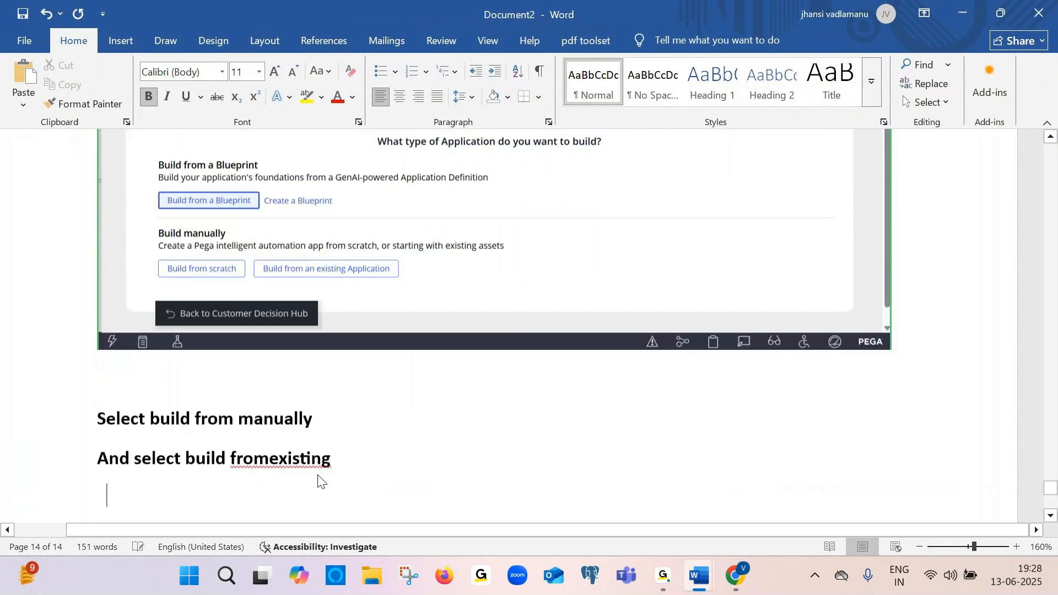
Choose Build from an existing Application and paste the screenshot of the application type page into Document2
key("alt+Tab")
left_click(308, 448)
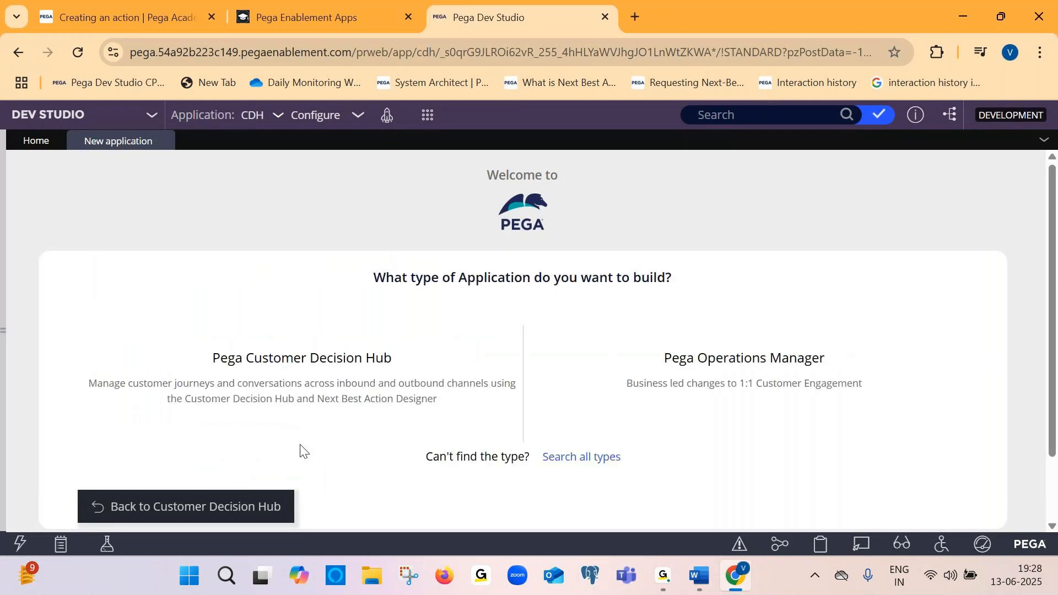
key("alt+Tab")
key("ctrl+v")
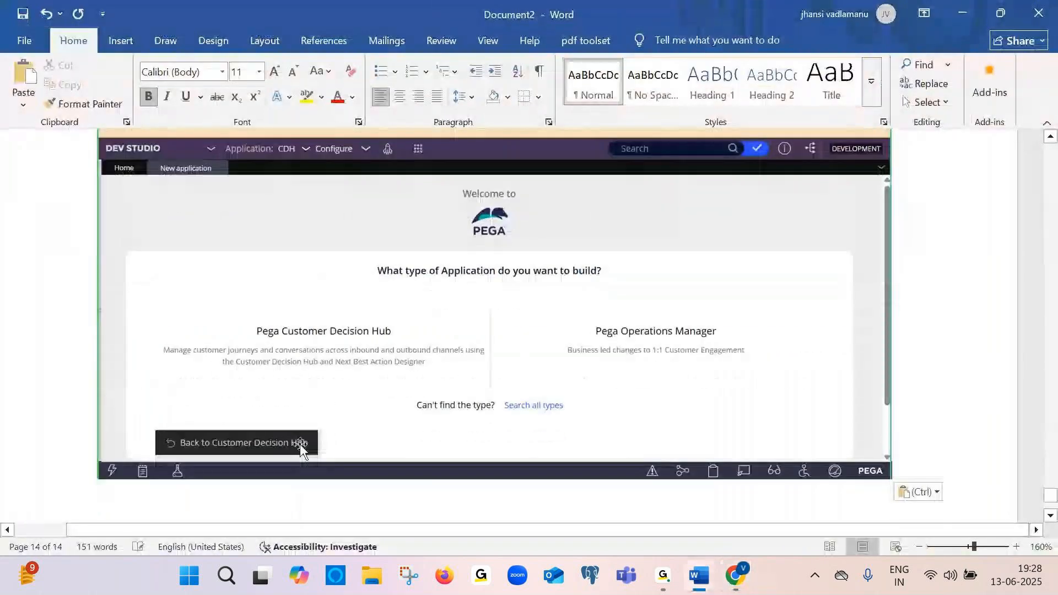
Paste a screenshot showing the Pega Customer Decision Hub option highlighted into Document2 and start a new line
key("alt+Tab")
mouse_move(250, 386)
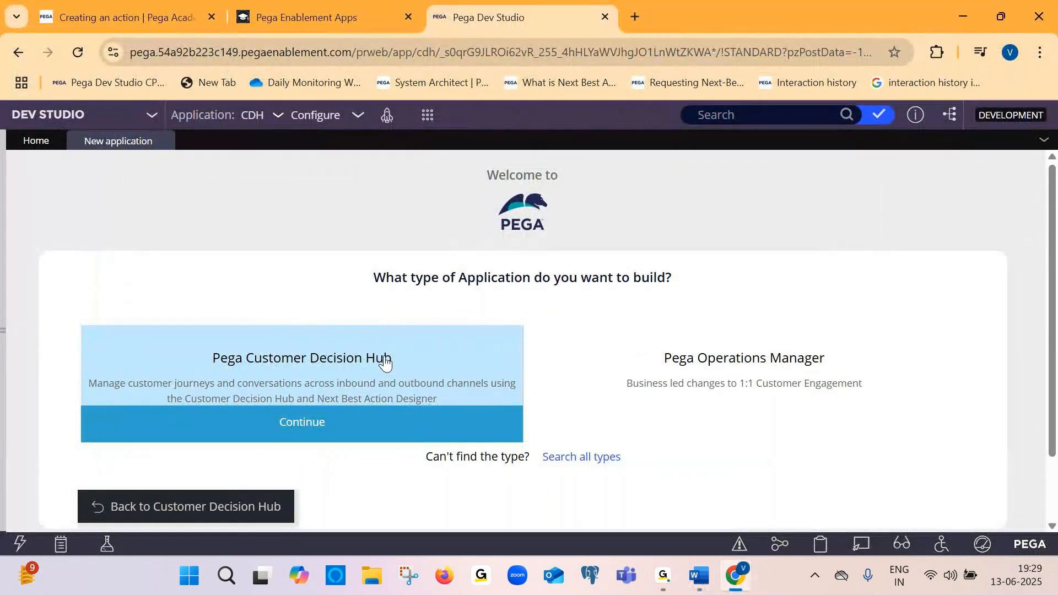
mouse_move(650, 354)
key("alt+Tab")
key("ctrl+v")
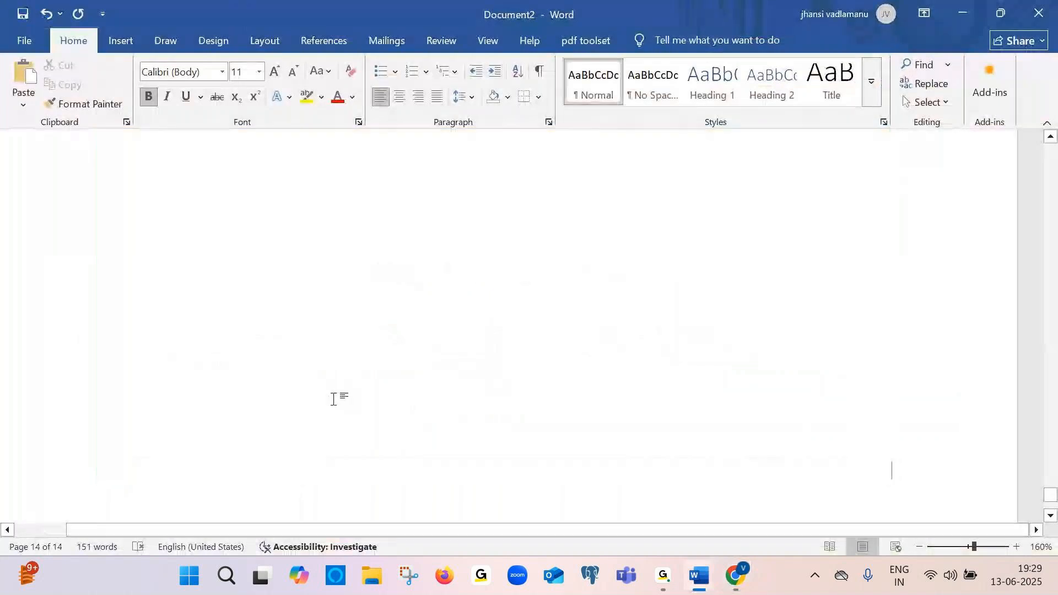
key("Return")
key("Return")
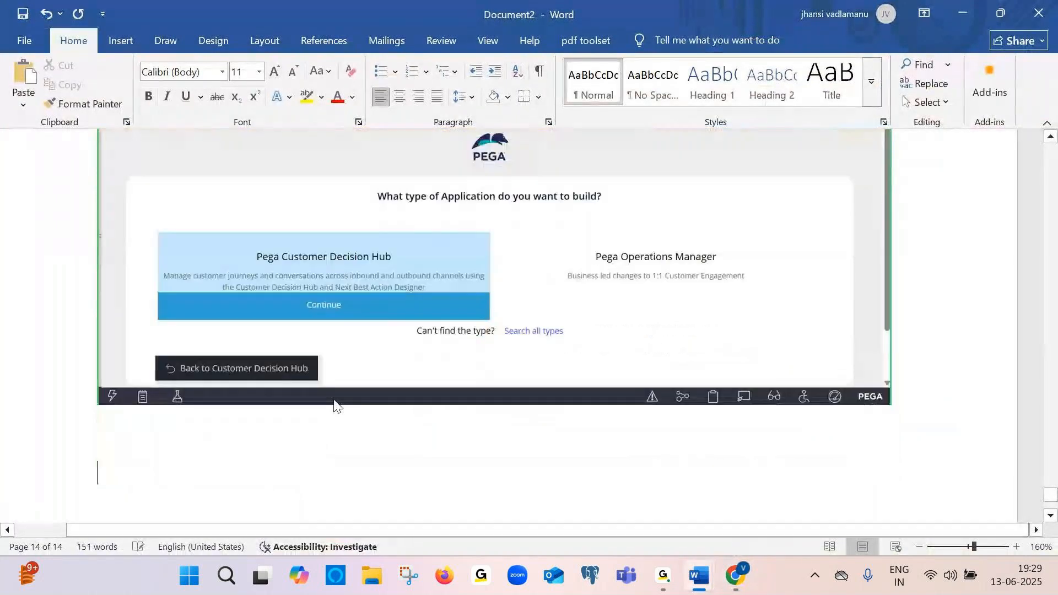
Add the caption "Select customer decion hub" below the pasted screenshot
type("select cust")
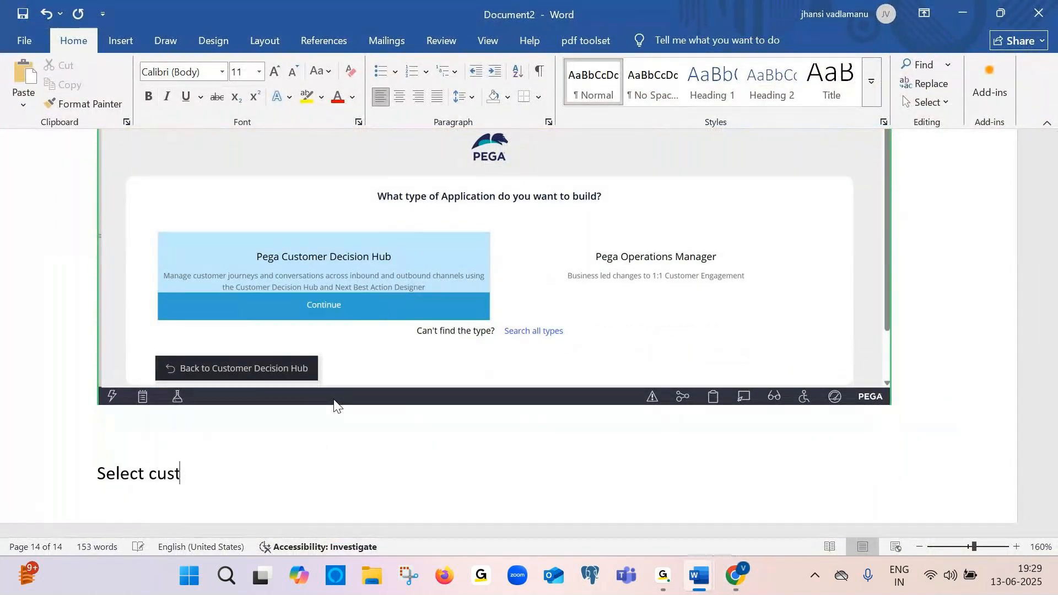
type("omer decion")
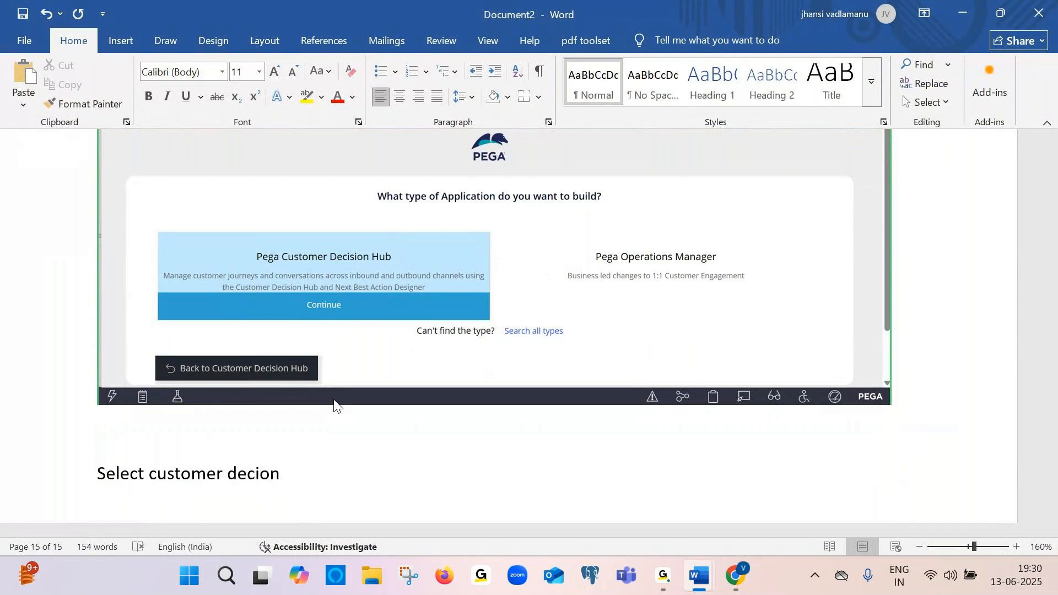
type(" hub")
Capture the Pega Customer Decision Hub details page and paste the screenshot into Document2
key("alt+Tab")
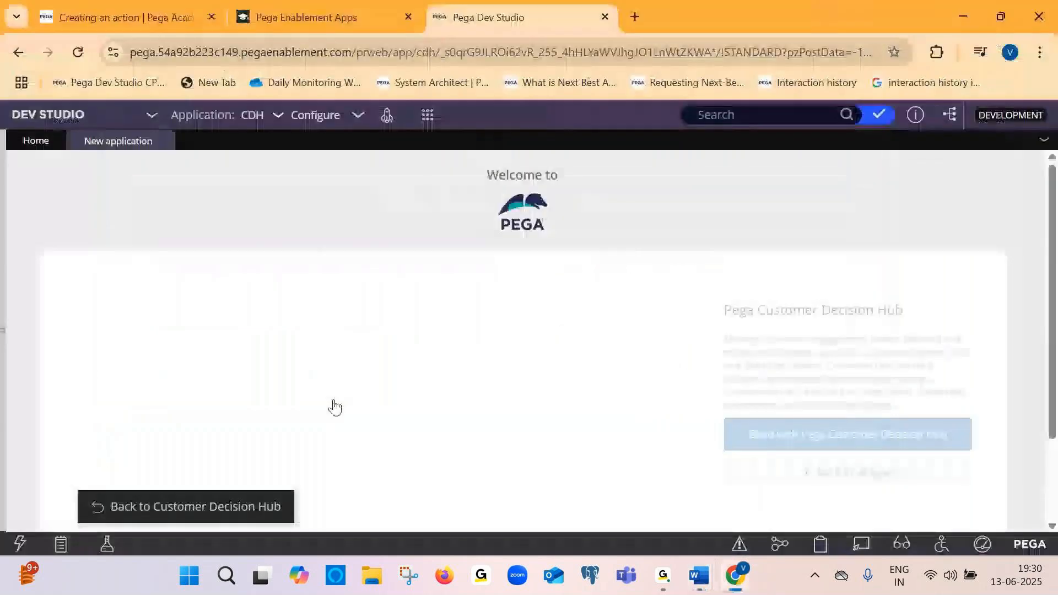
scroll(398, 374, "down", 2)
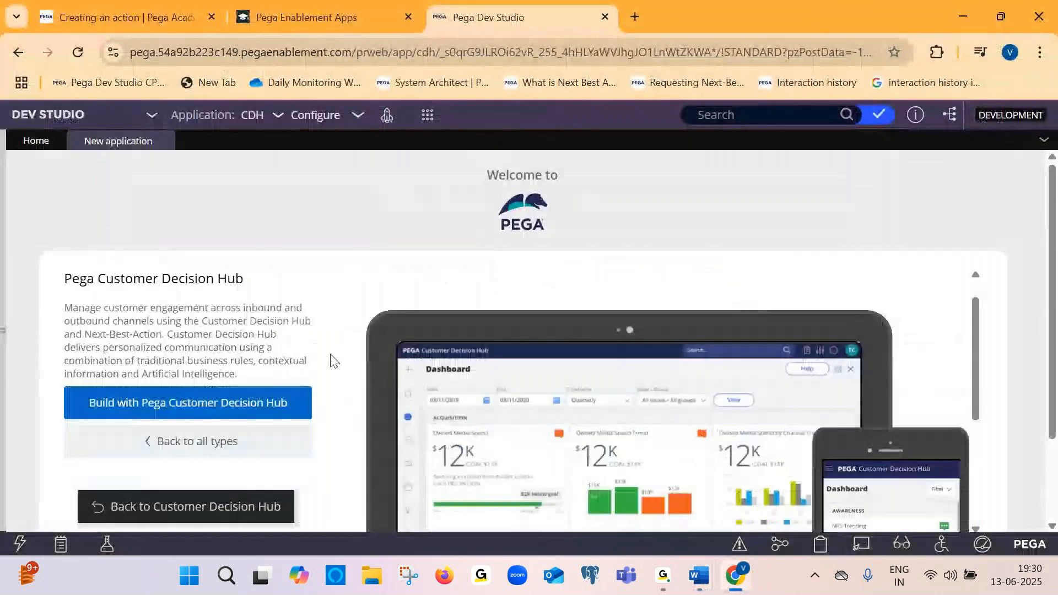
key("alt+Print")
key("alt+Tab")
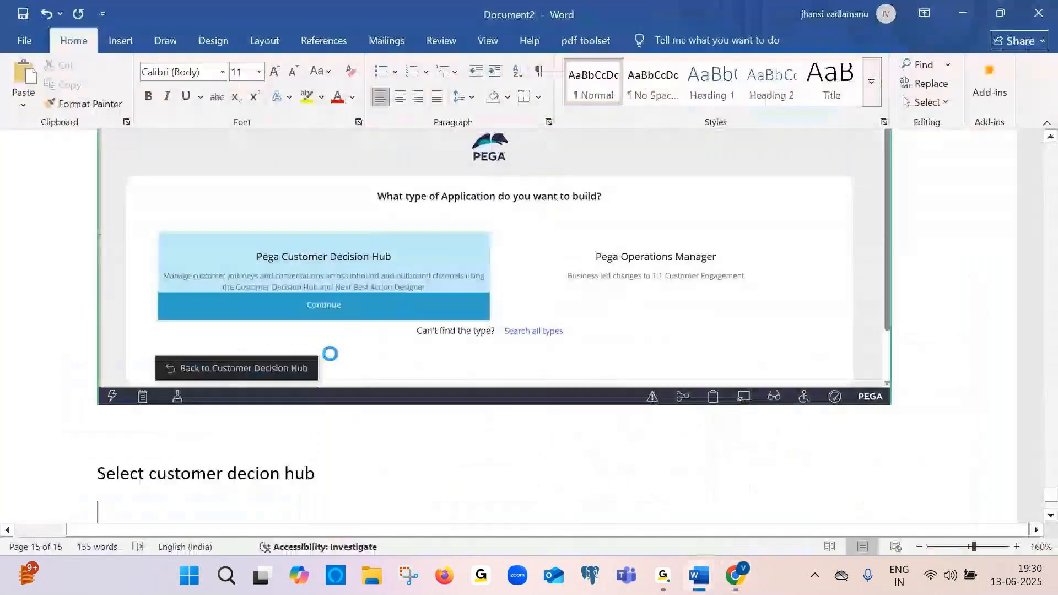
key("ctrl+v")
Add the caption "Select build with Pega CDH" below the latest screenshot
key("Return")
type("selec")
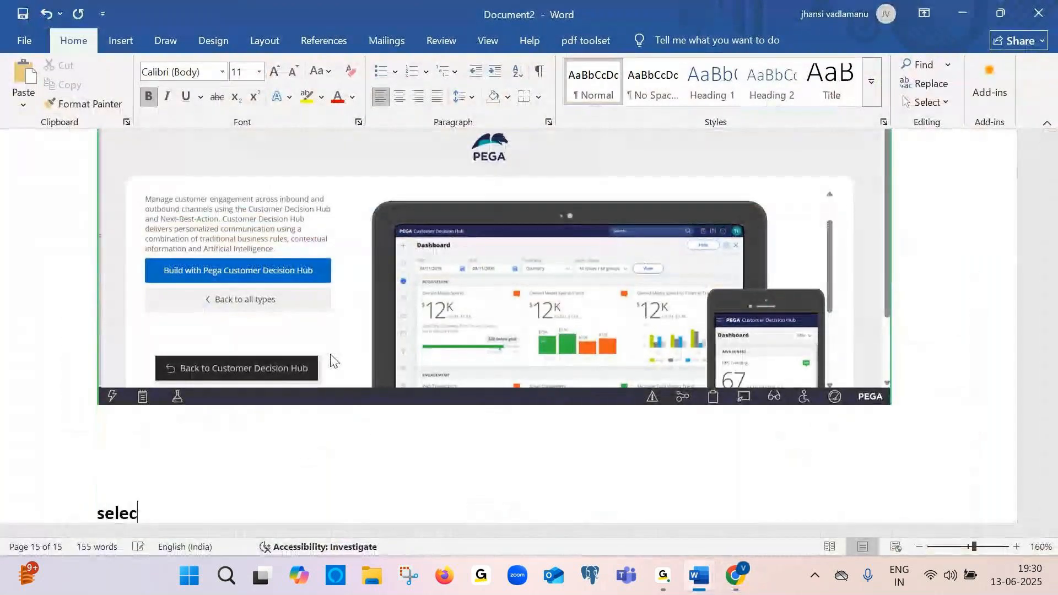
type("t build ")
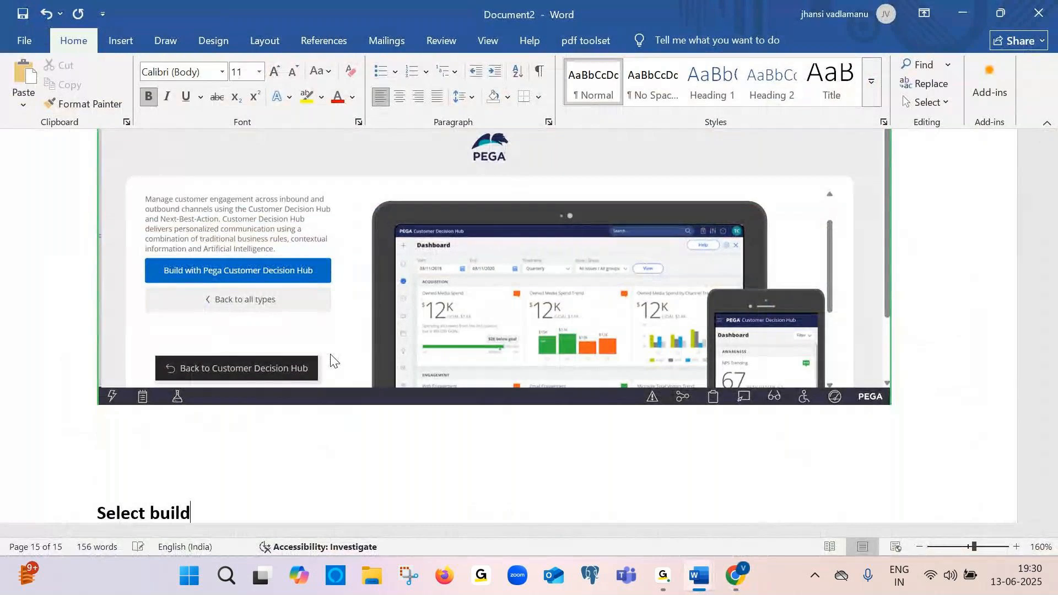
type("with")
key("Caps_Lock")
type("P")
key("Caps_Lock")
type("ega")
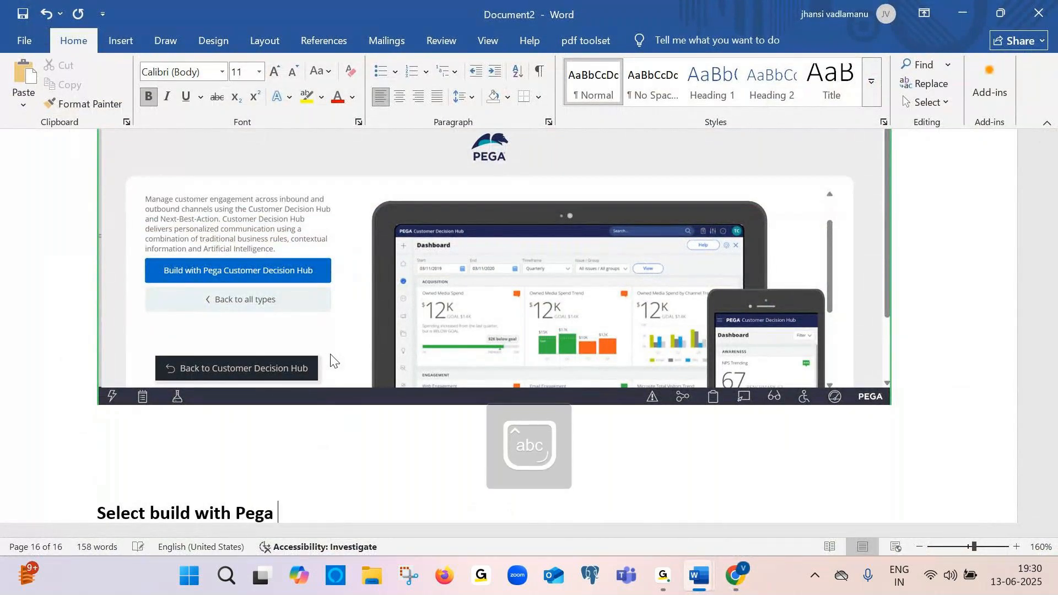
key("Caps_Lock")
type("CDH")
Choose Build with Pega Customer Decision Hub and paste the setup wizard page screenshot into Document2
key("alt+Tab")
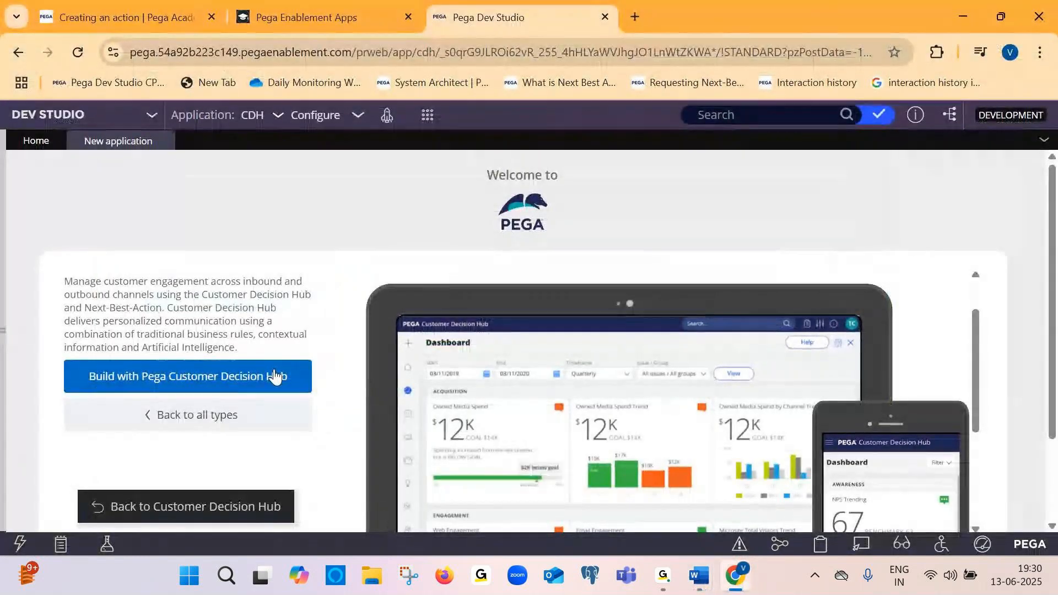
left_click(274, 372)
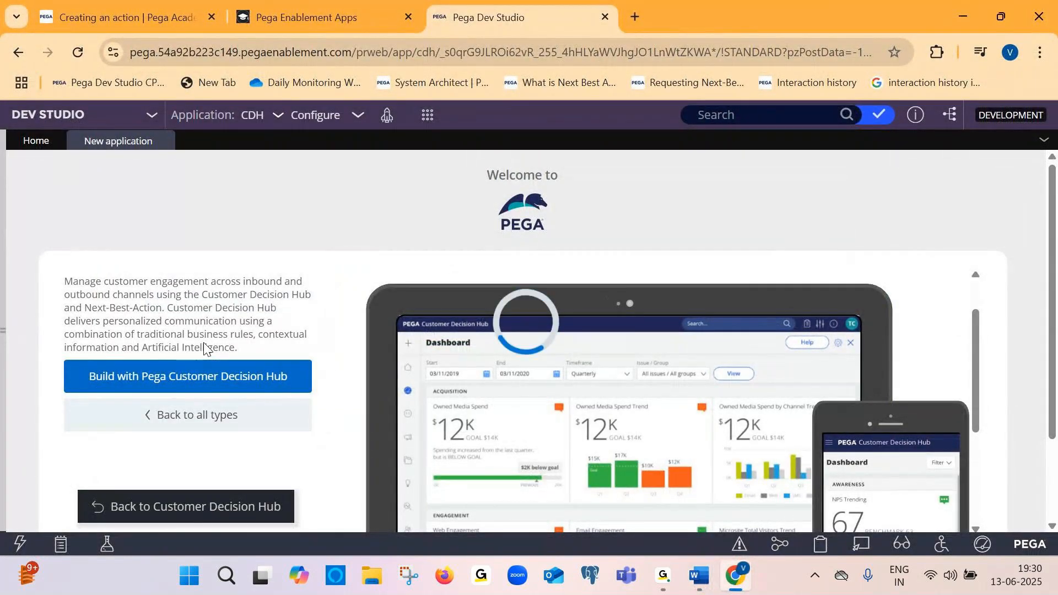
key("alt+Tab")
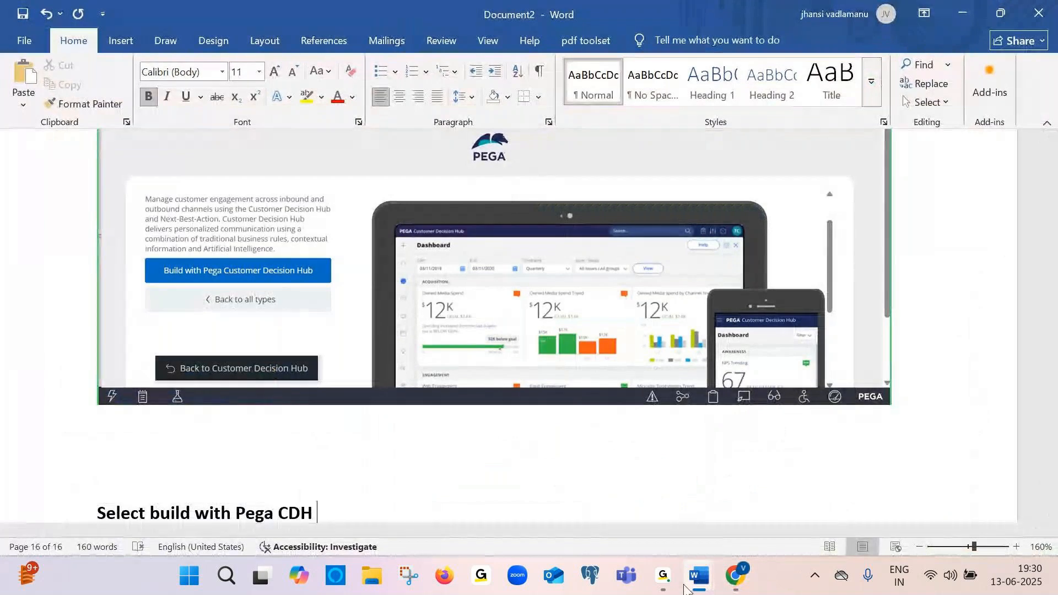
mouse_move(685, 588)
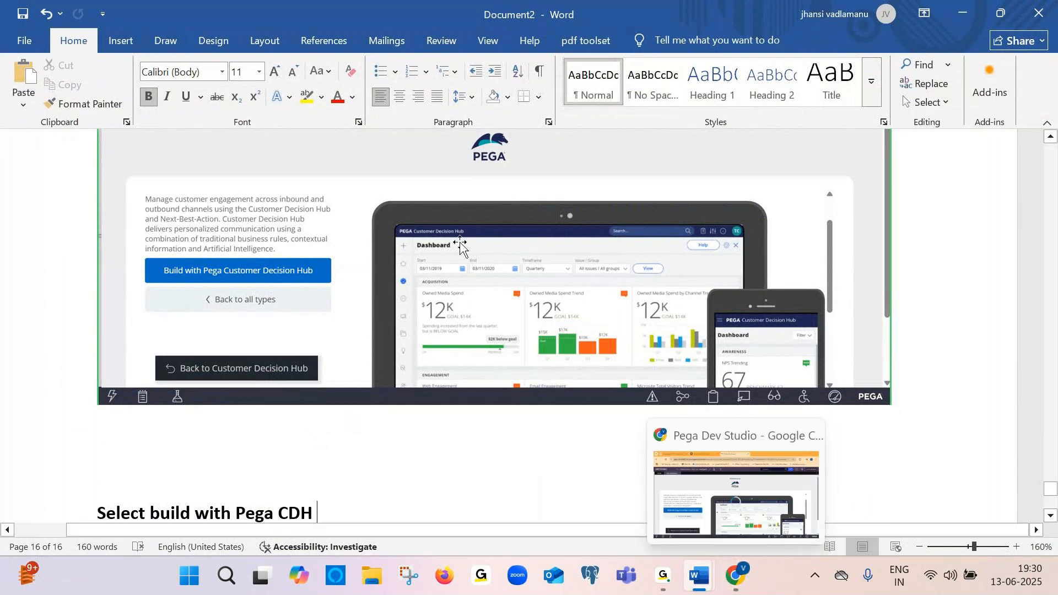
key("alt+Tab")
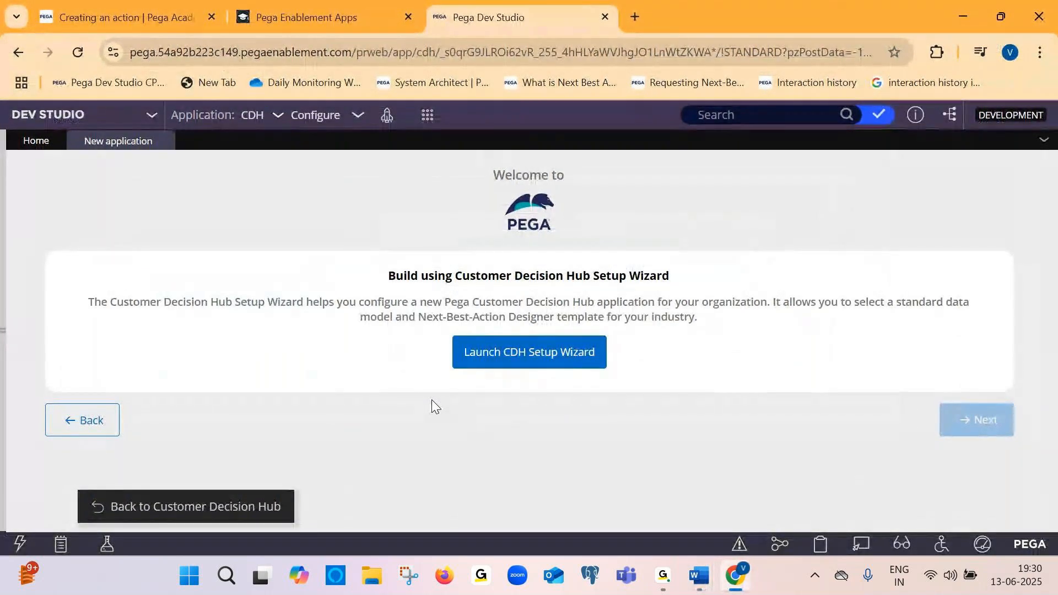
key("alt+Tab")
key("ctrl+v")
key("Return")
Launch the CDH Setup Wizard and advance past its welcome page
key("alt+Tab")
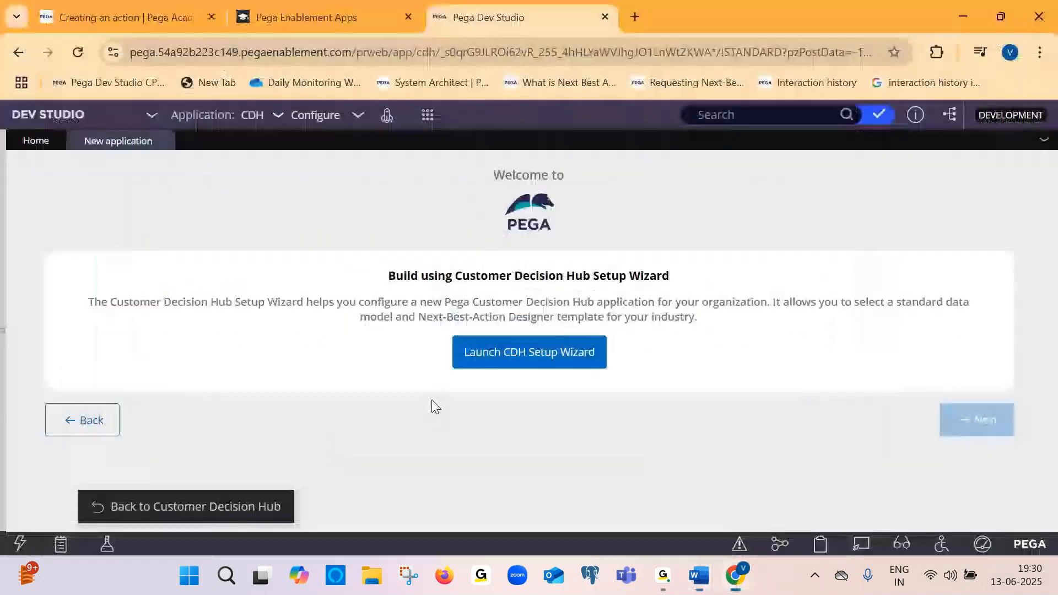
left_click(539, 361)
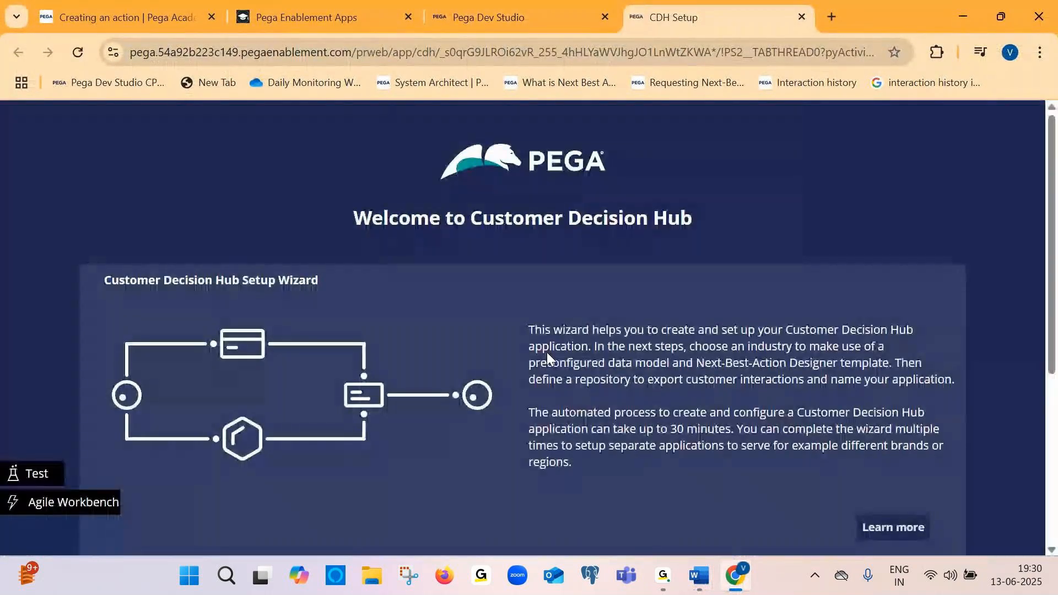
scroll(547, 352, "down", 1)
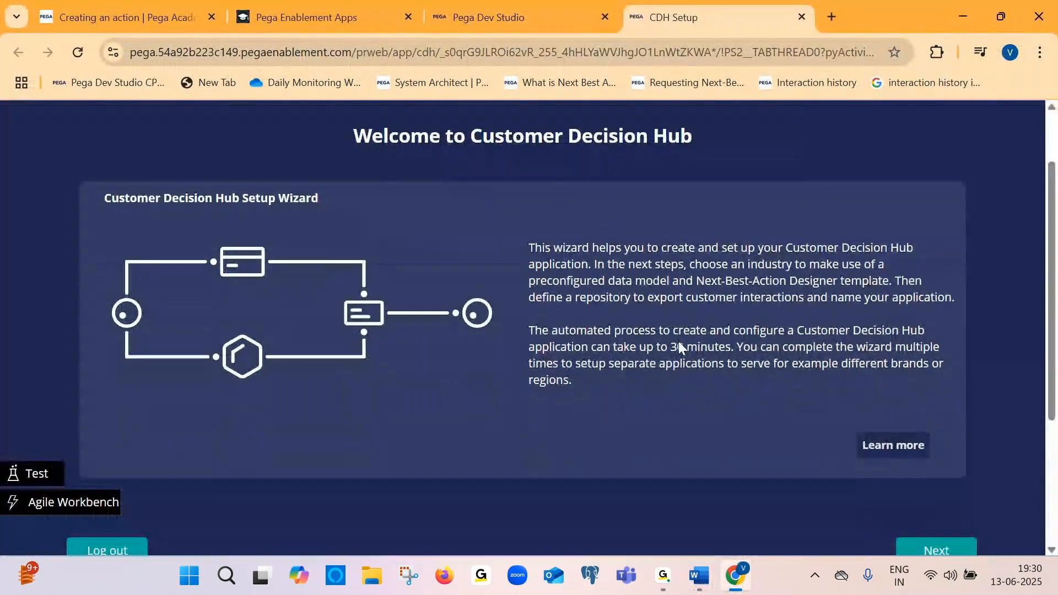
scroll(679, 345, "down", 1)
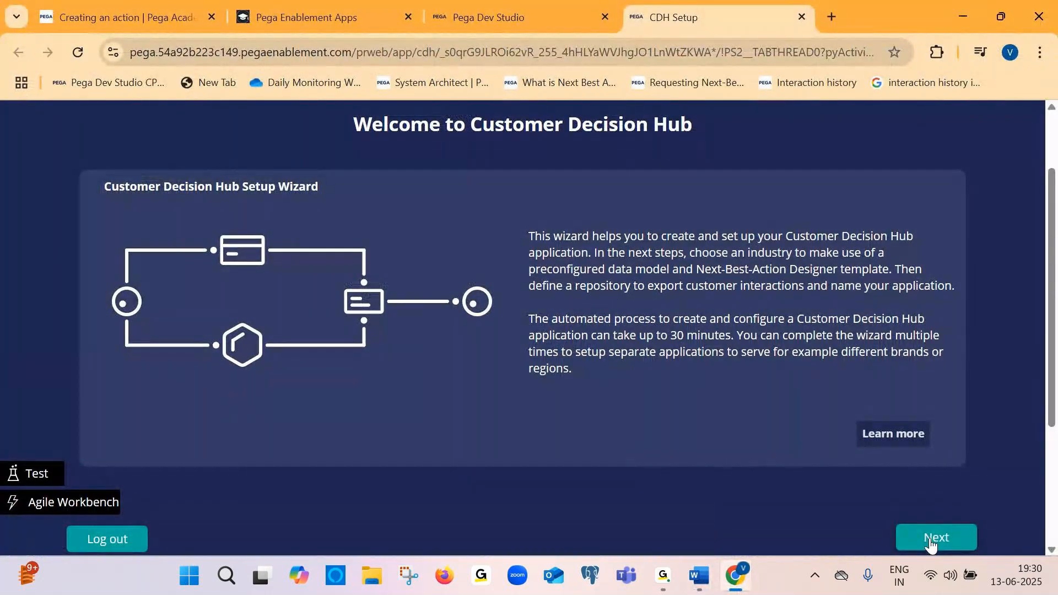
left_click(929, 544)
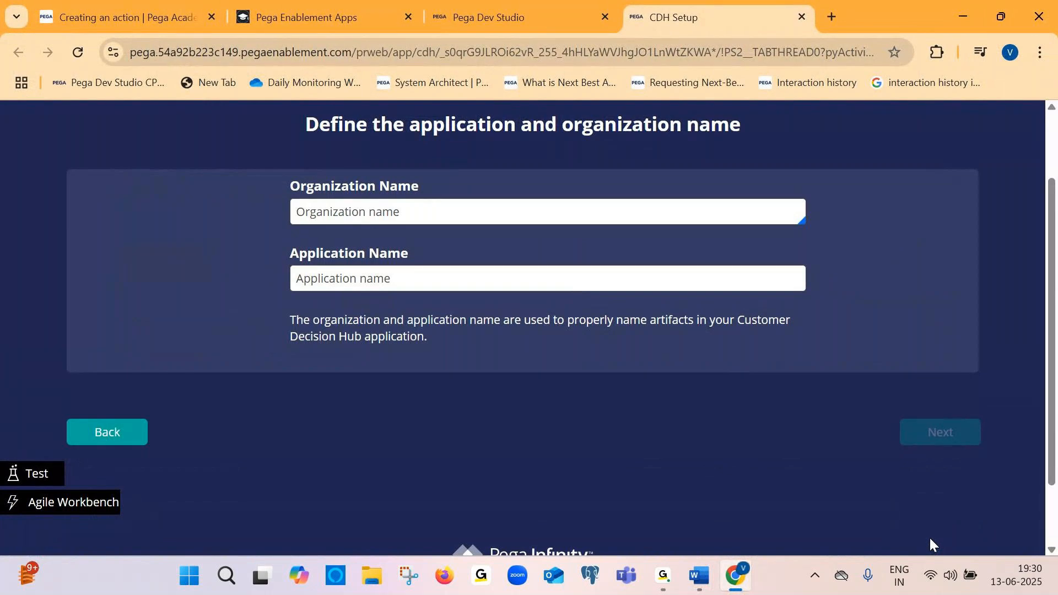
Paste the screenshot of the application and organization name page into Document2
key("alt+Tab")
key("ctrl+v")
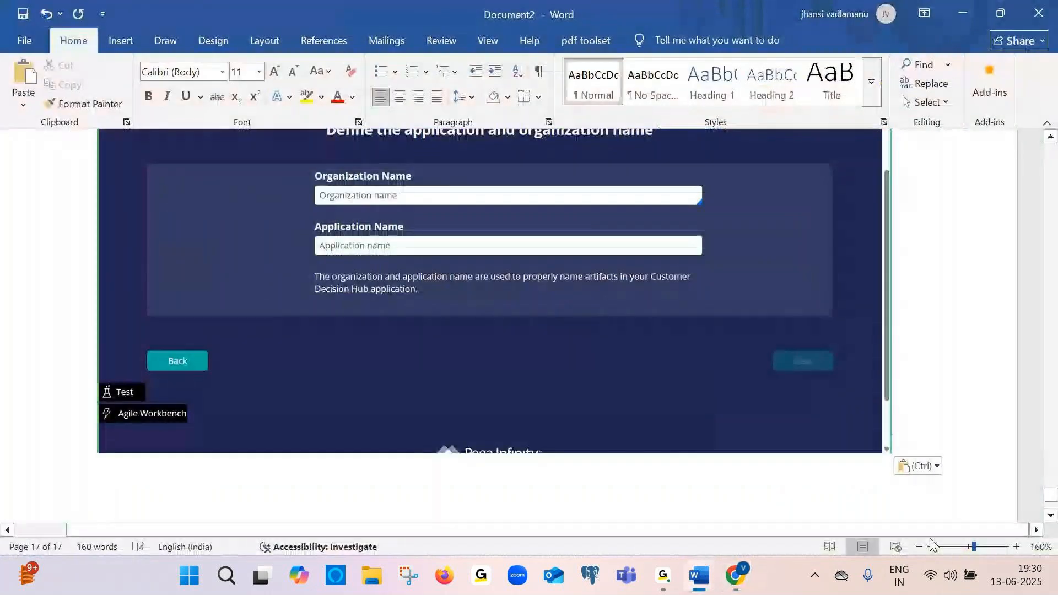
scroll(931, 544, "down", 2)
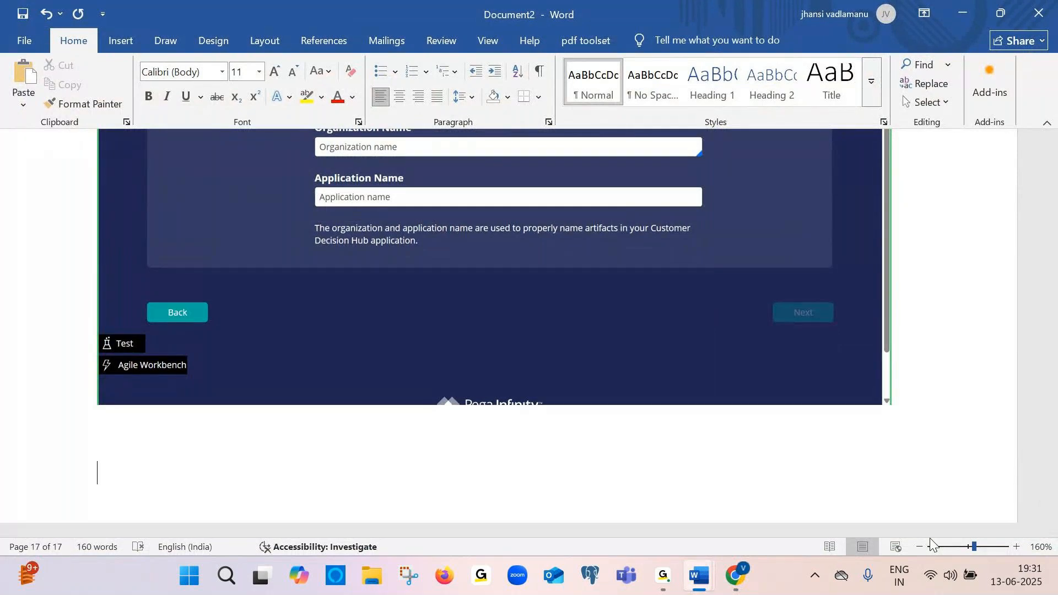
key("Caps_Lock")
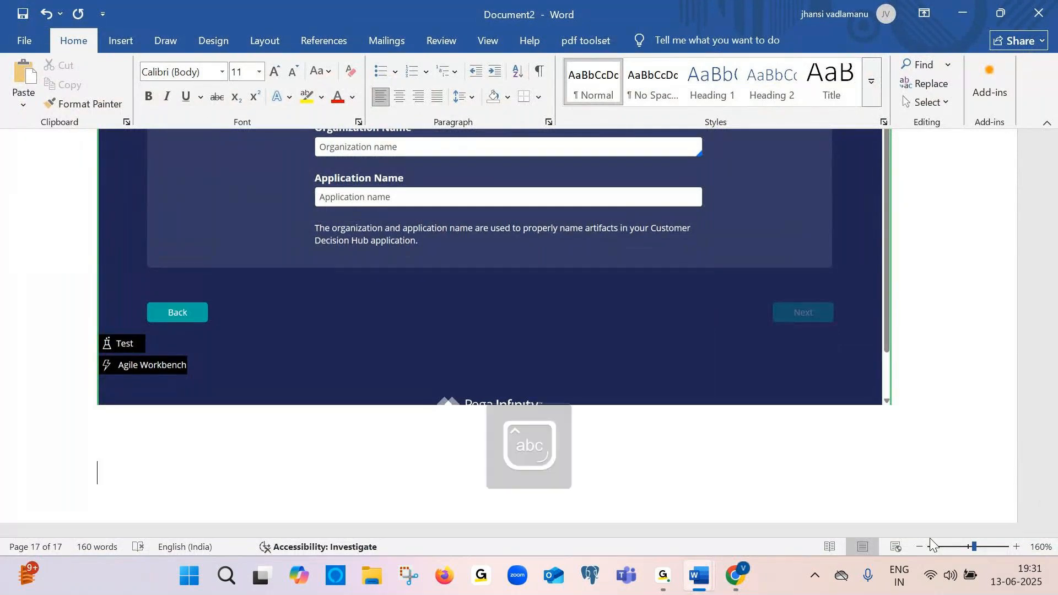
Enter CITIBank as the Organization Name in the setup wizard
key("alt+Tab")
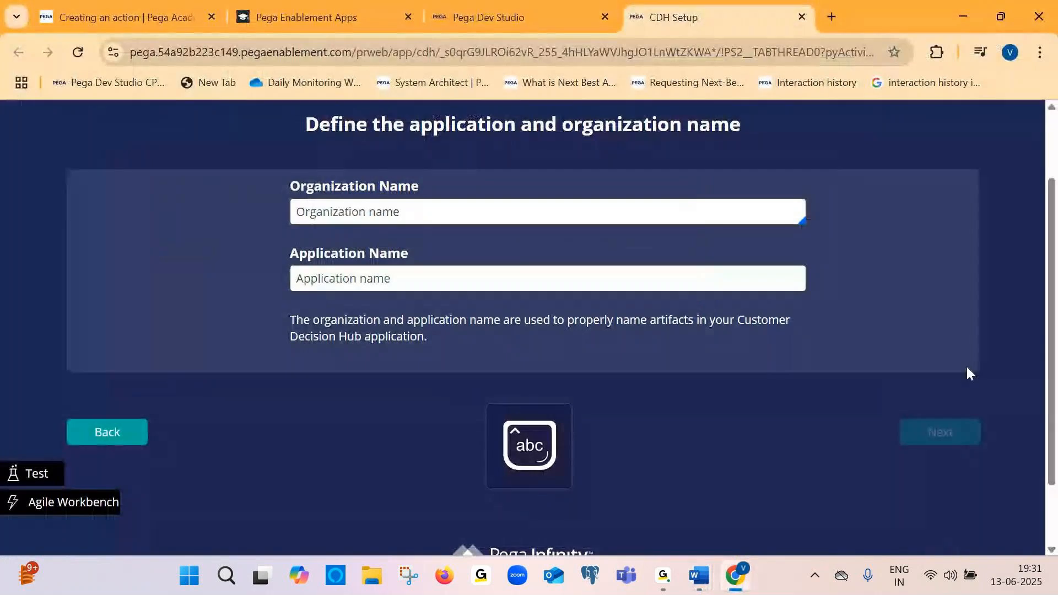
left_click(375, 220)
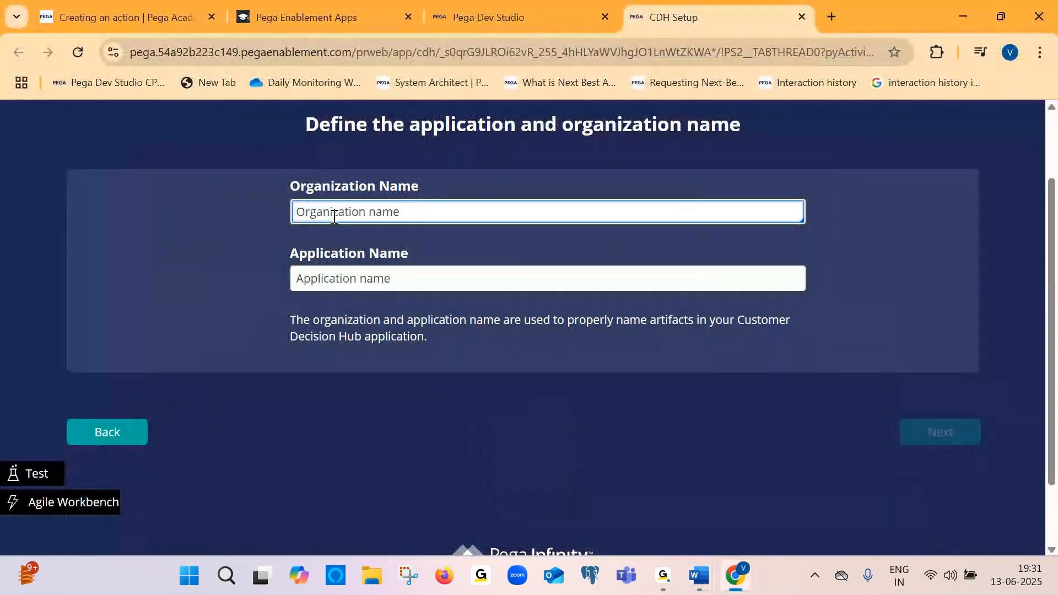
key("Caps_Lock")
type("CIT")
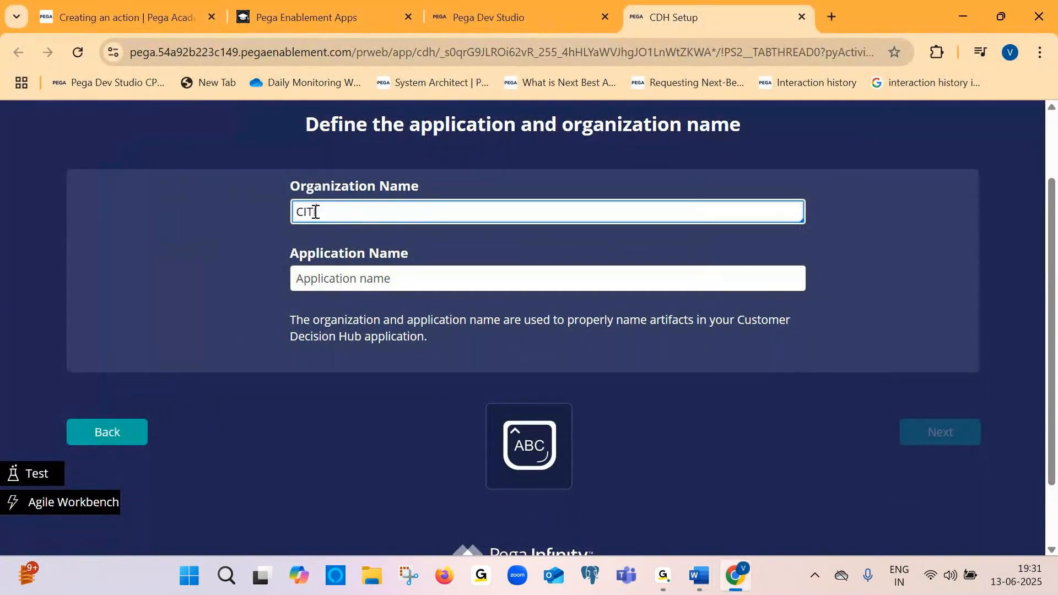
key("Caps_Lock")
type("Bank")
left_click(315, 211)
type("I")
left_click_drag(290, 255, 416, 255)
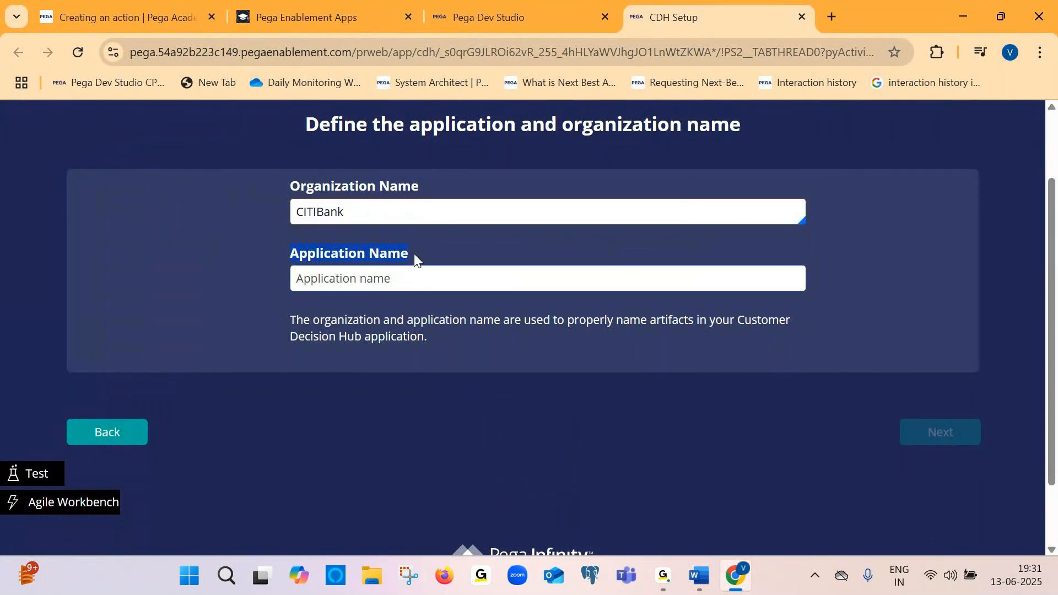
Enter Creditcards as the Application Name
left_click(328, 322)
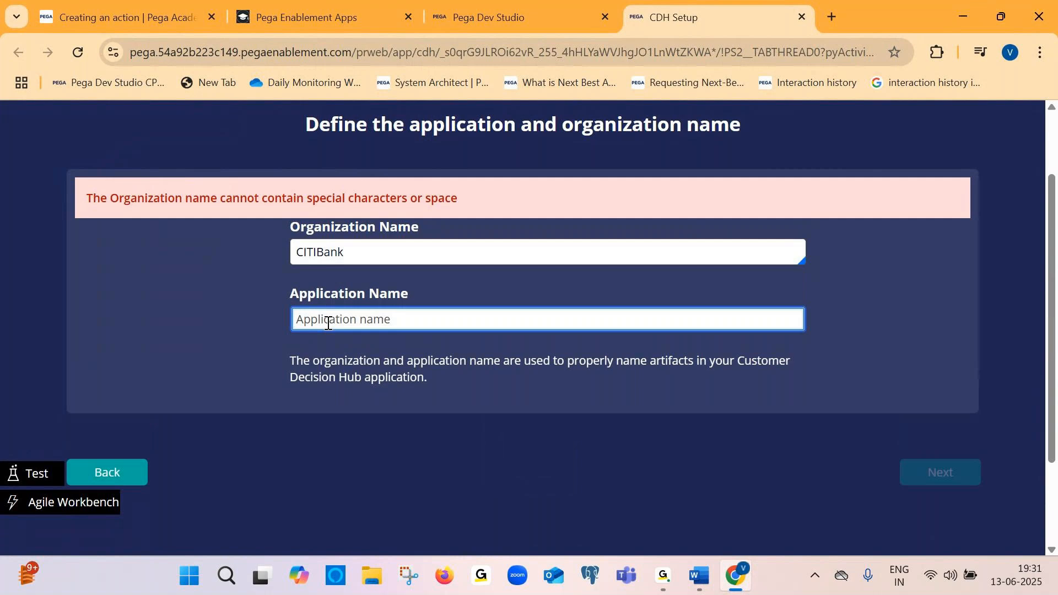
key("Caps_Lock")
type("C")
key("Caps_Lock")
type("redita")
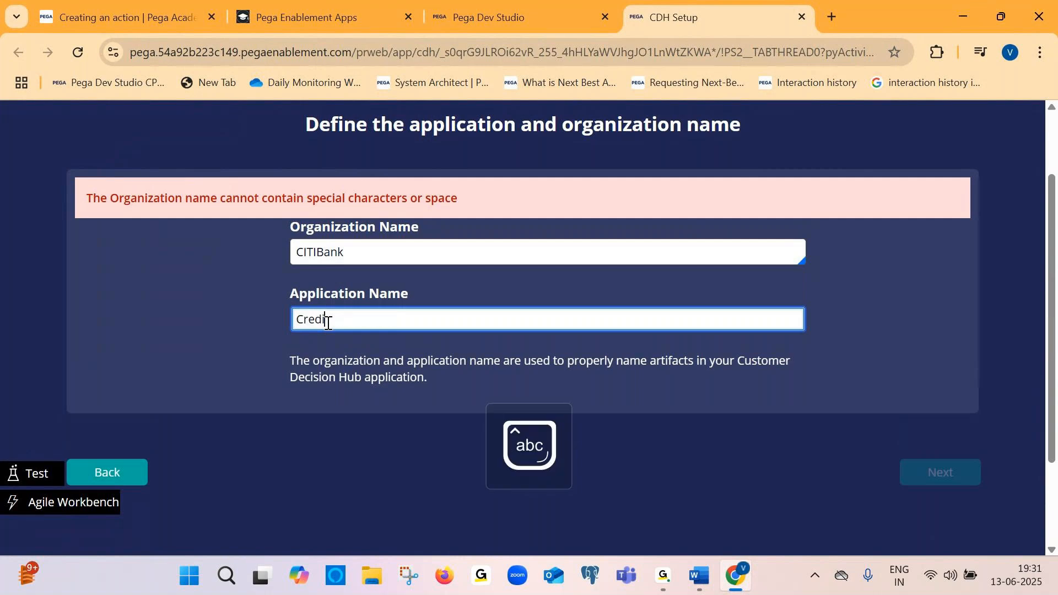
key("BackSpace")
type("cards")
left_click_drag(296, 320, 367, 320)
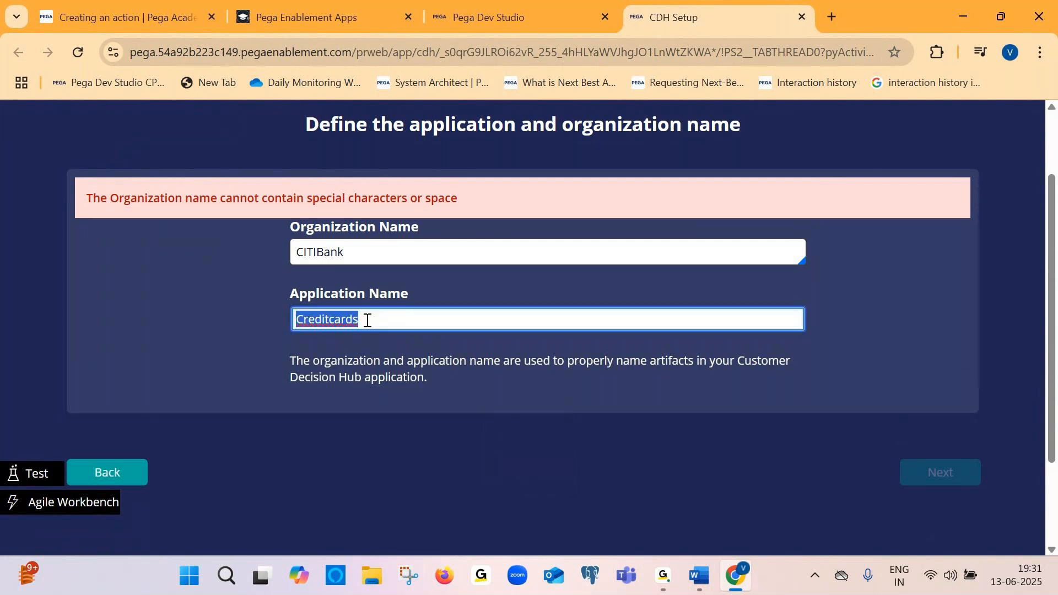
left_click(374, 321)
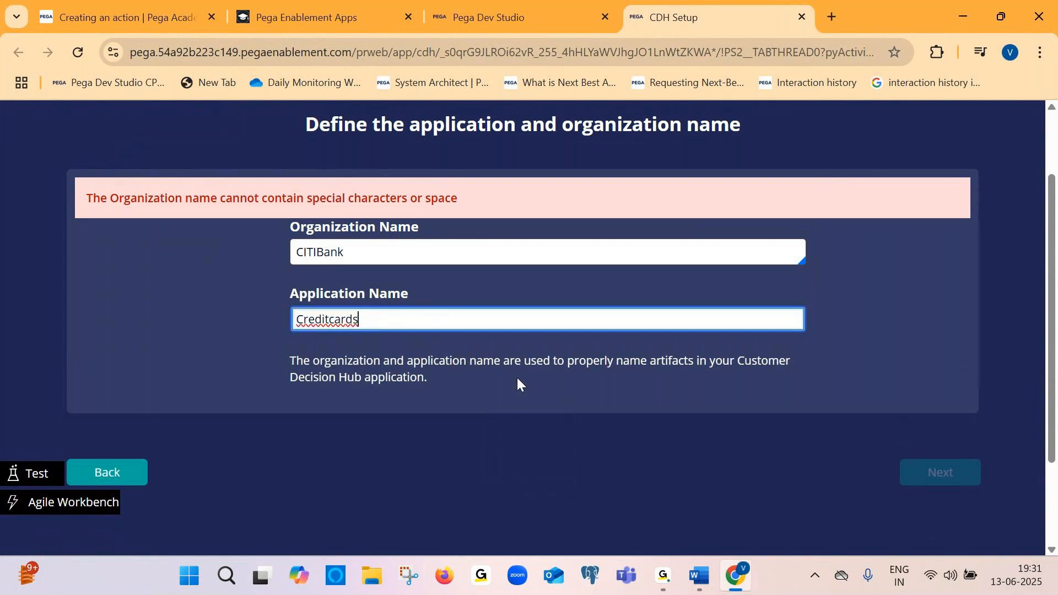
Paste a screenshot of the completed organization and application name page into Document2
key("alt+Tab")
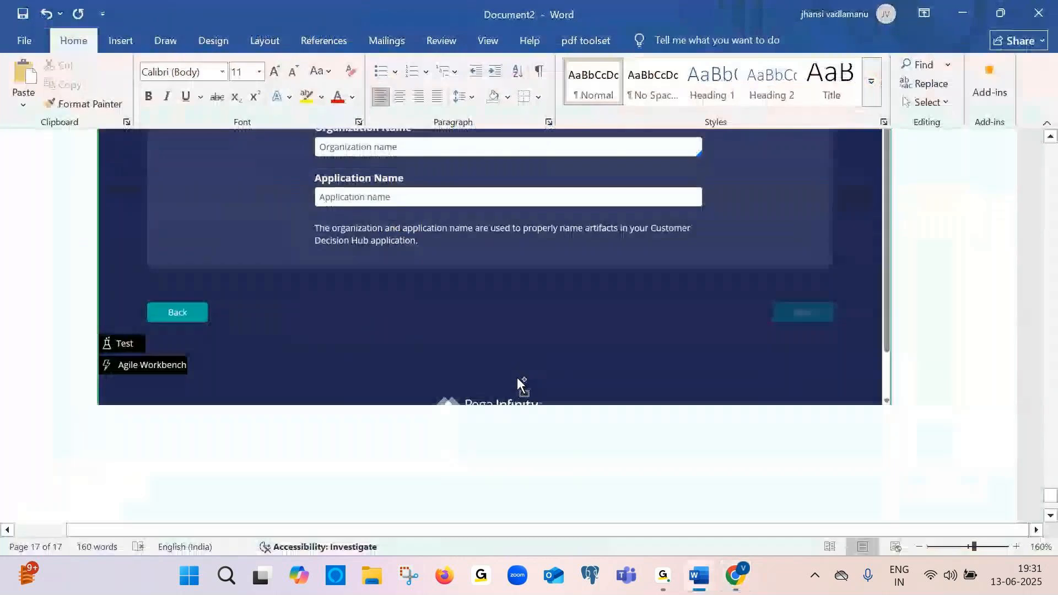
key("ctrl+v")
key("alt+Tab")
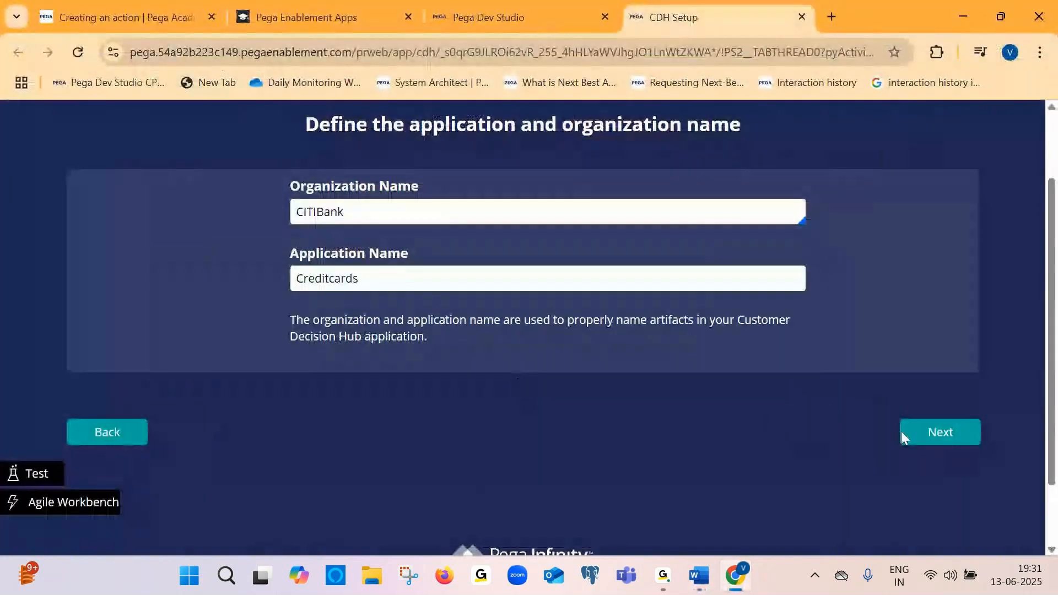
key("alt+Tab")
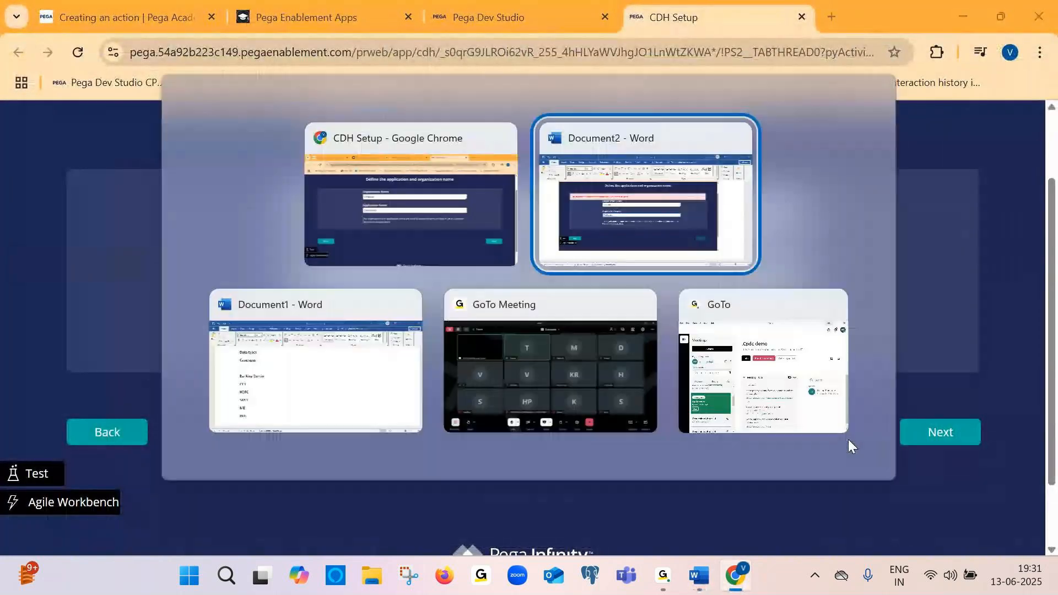
key("Delete")
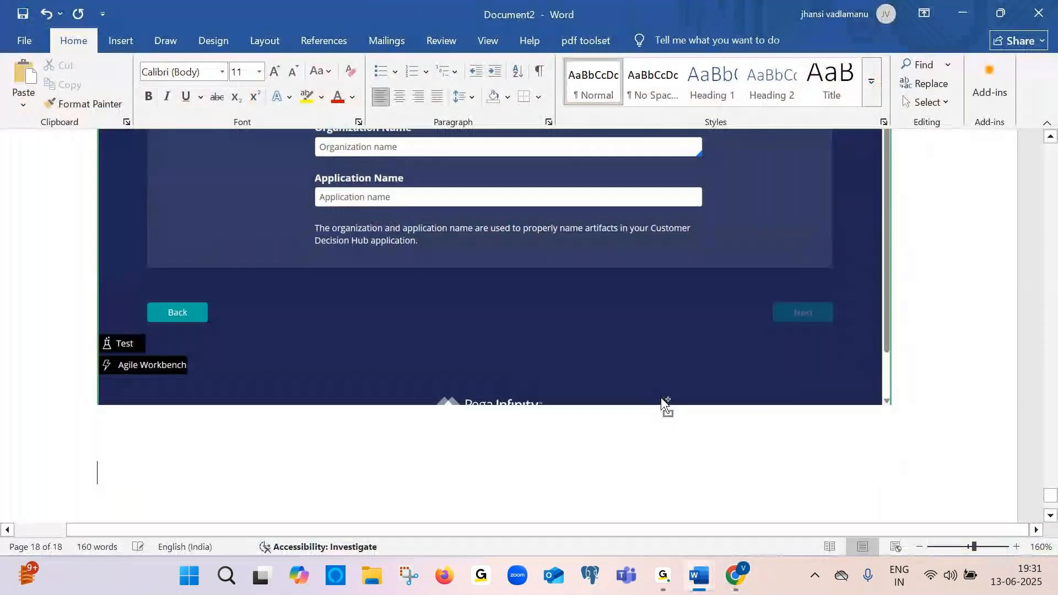
key("ctrl+v")
key("alt+Tab")
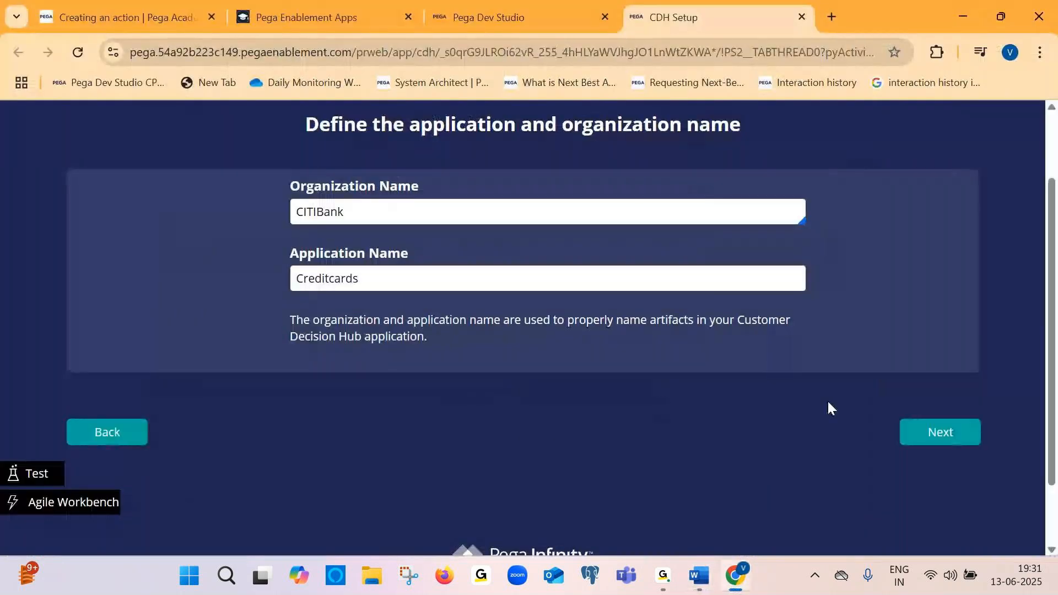
Advance the wizard to the industry selection page
left_click(940, 434)
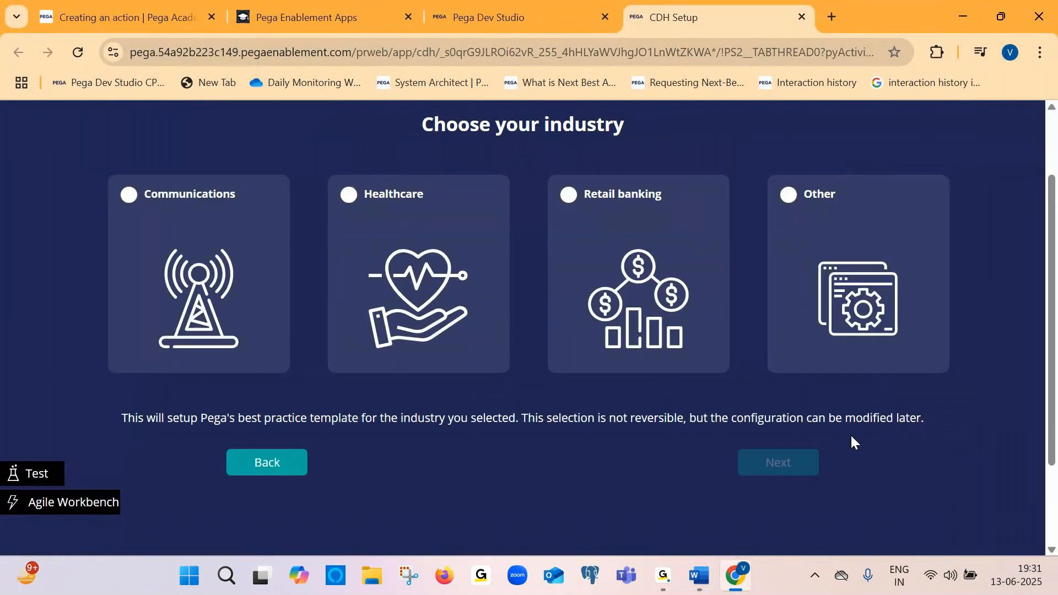
key("alt+Tab")
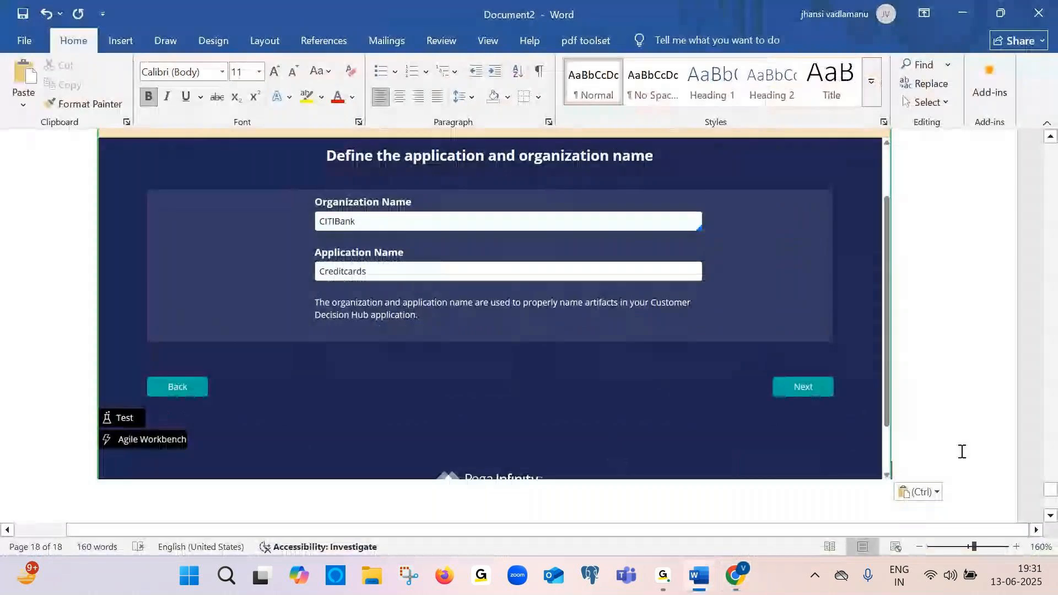
key("alt+Tab")
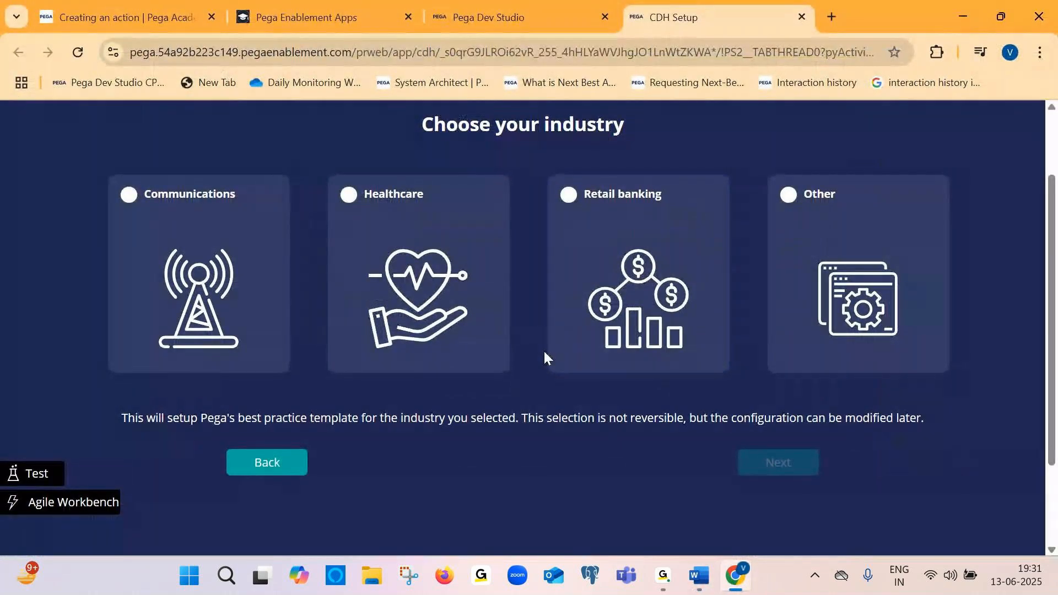
key("alt+Tab")
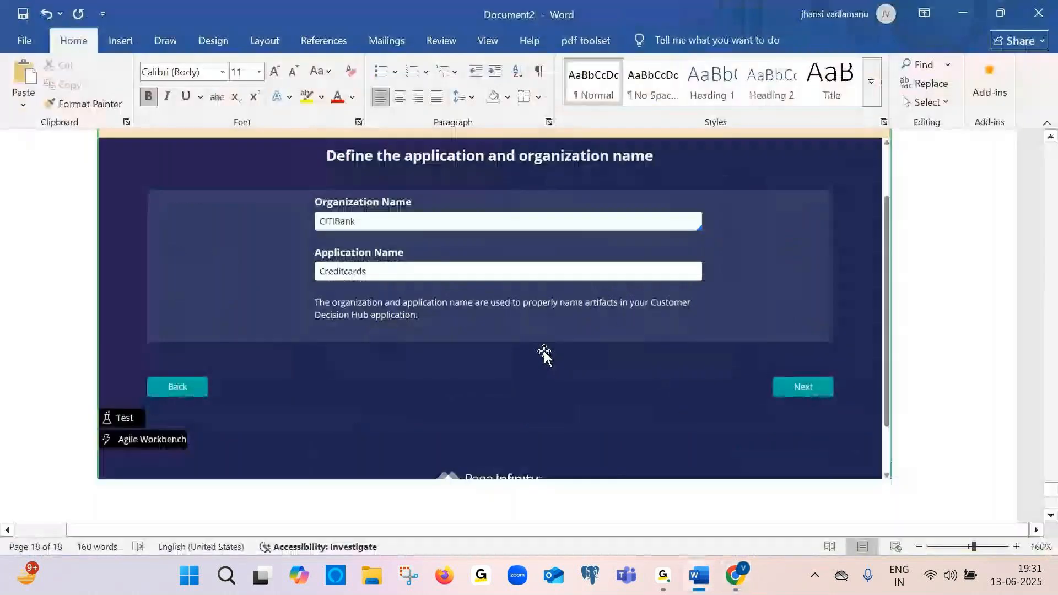
Add the caption "Click on next" below the name page screenshot
type("Click on")
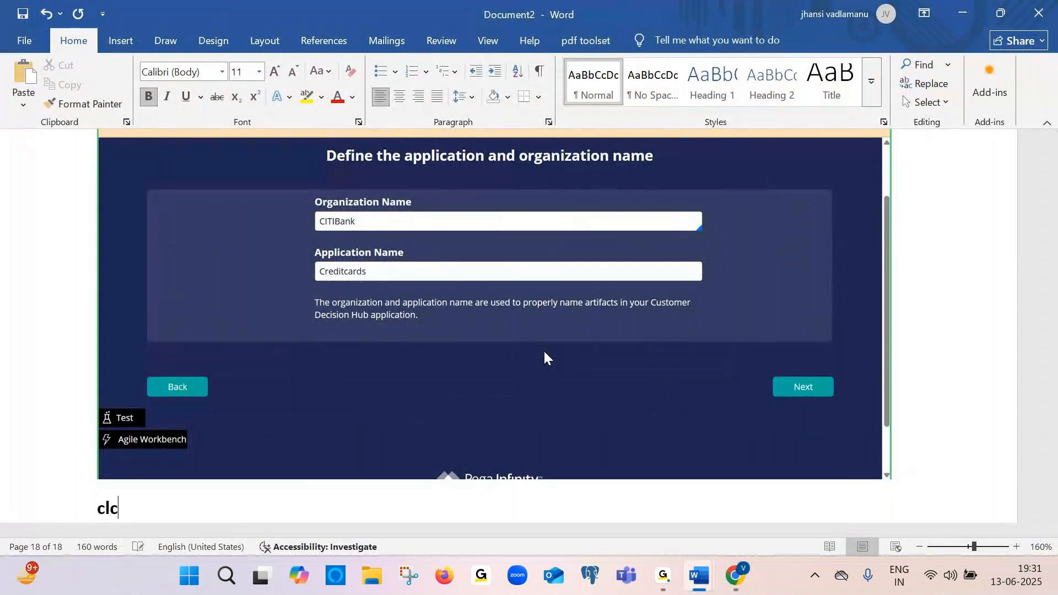
type(" next")
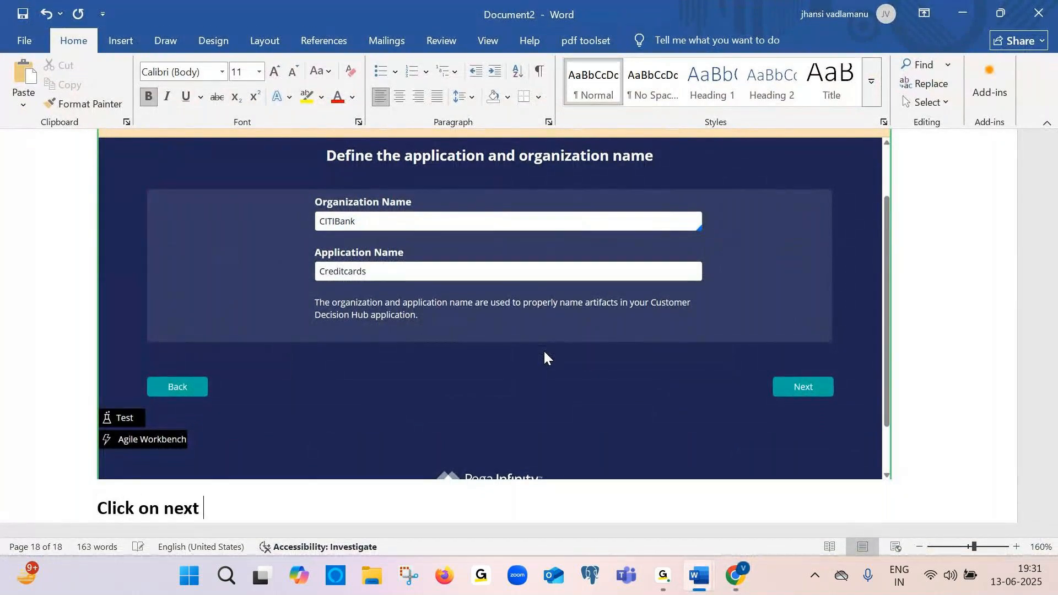
key("Return")
Paste the industry selection page screenshot into Document2 and caption it "Choose industry"
key("alt+Tab")
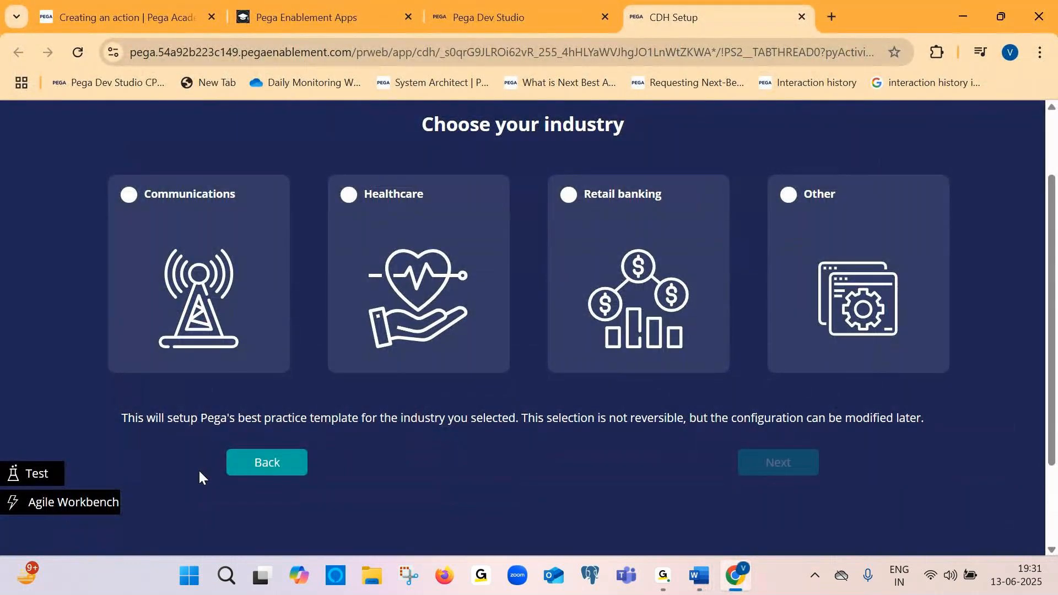
key("alt+Tab")
key("ctrl+v")
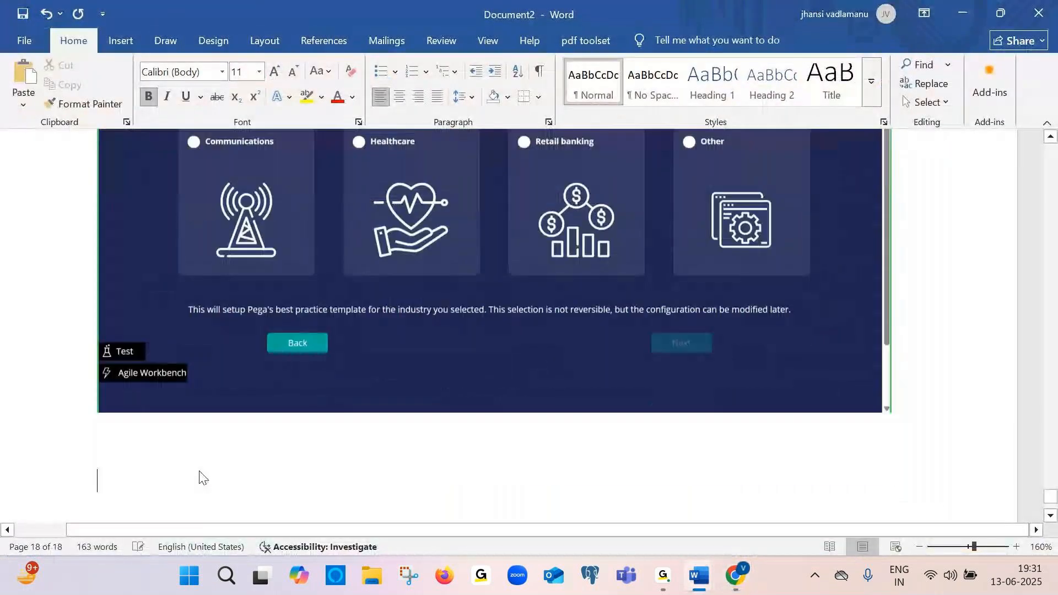
type("Choose ")
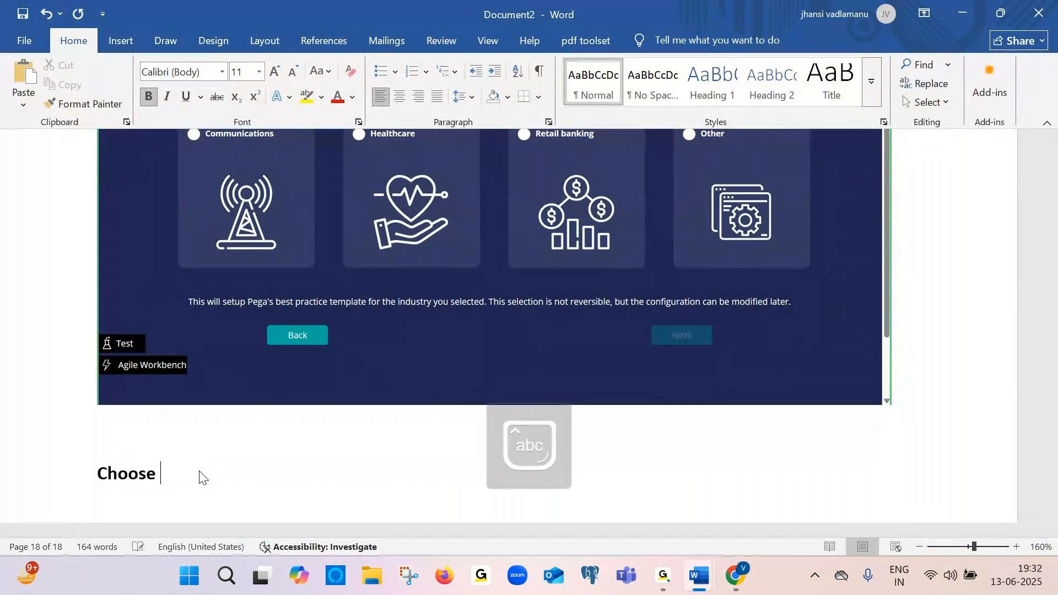
type("industry")
key("Return")
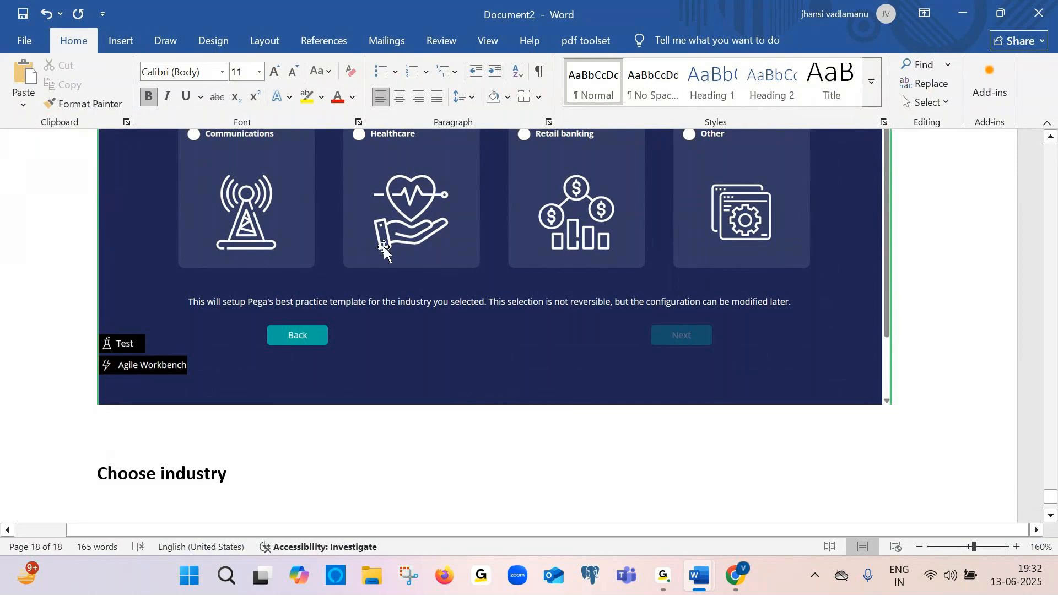
Select Retail banking as the industry, paste its screenshot and caption it "Selct retail bank"
key("alt+Tab")
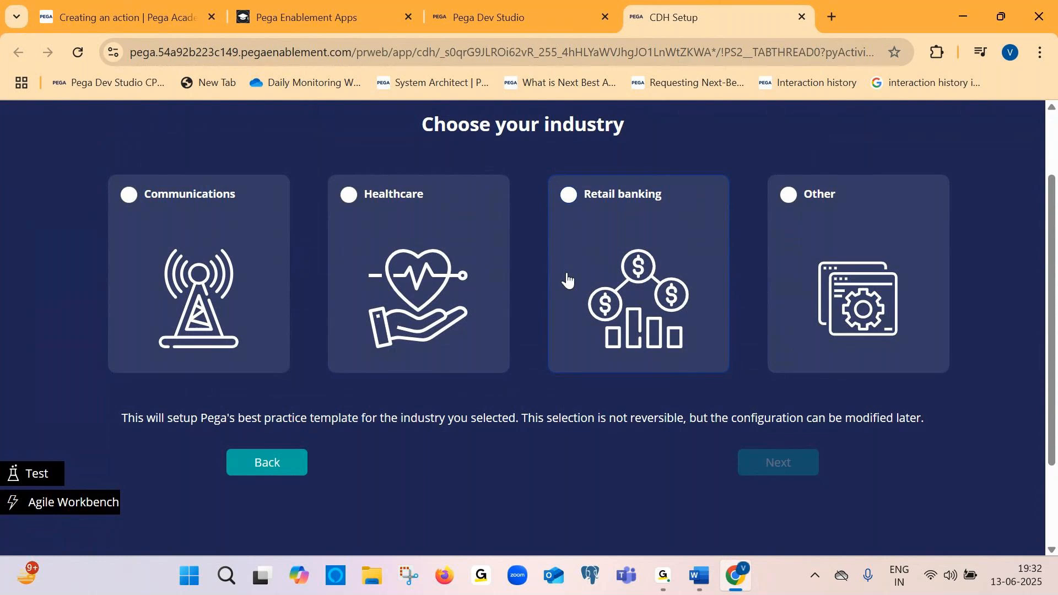
left_click(577, 265)
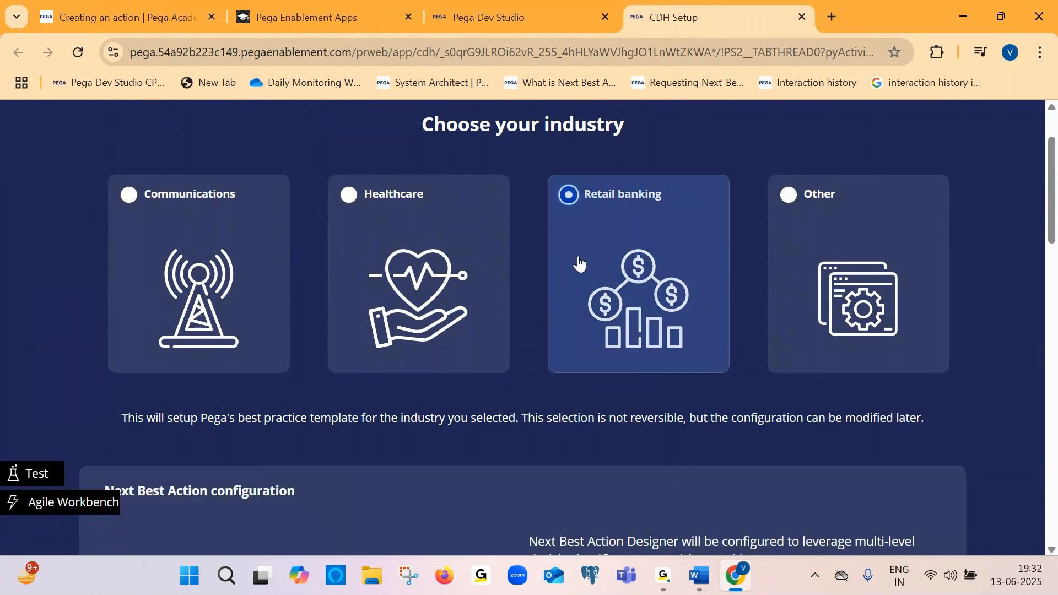
key("alt+Tab")
key("ctrl+v")
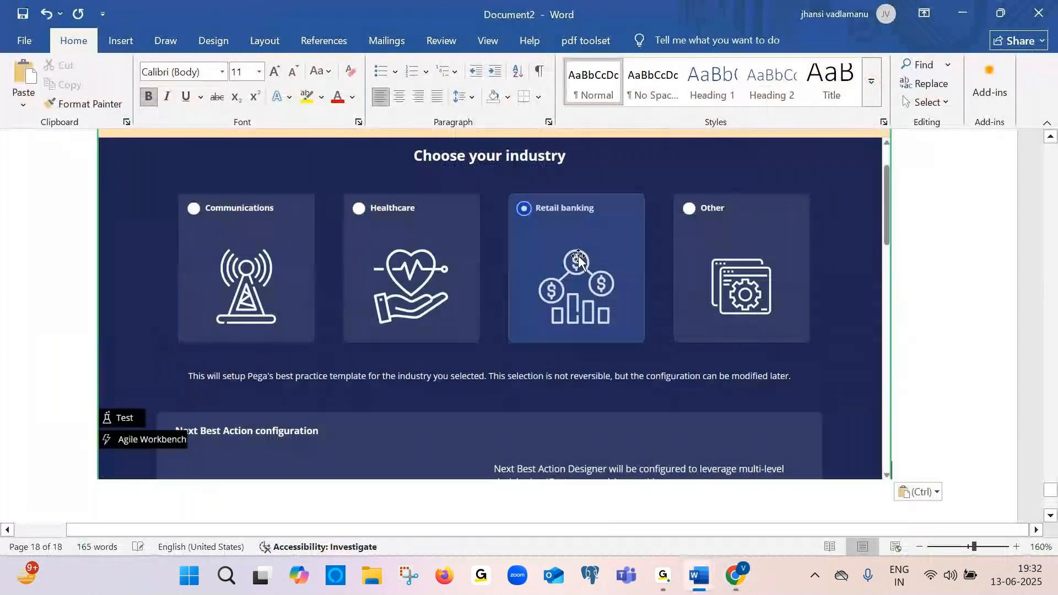
key("Return")
type("S")
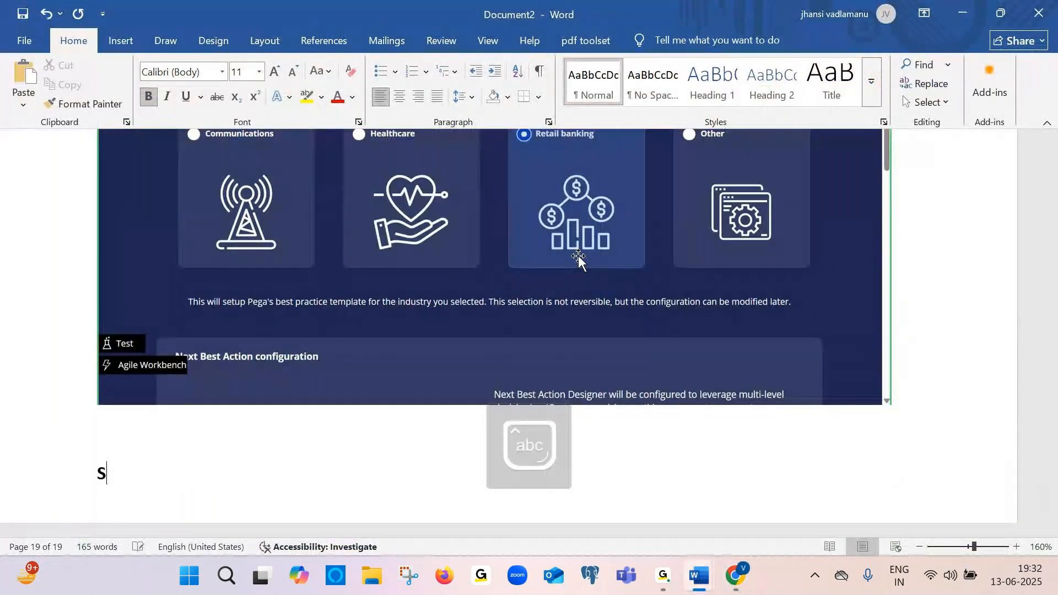
type("elct re")
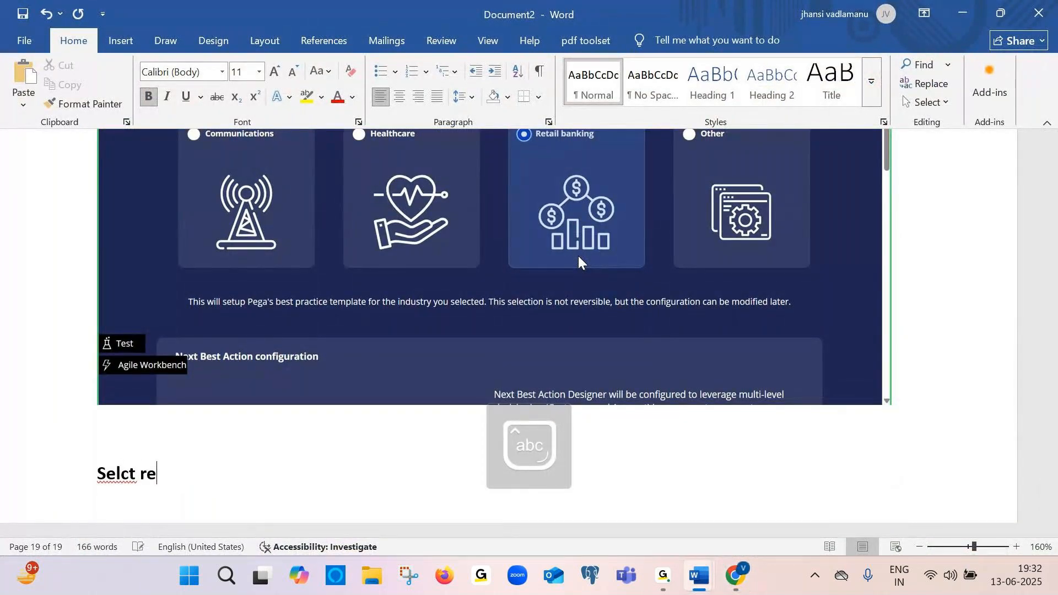
type("tail bank")
key("Return")
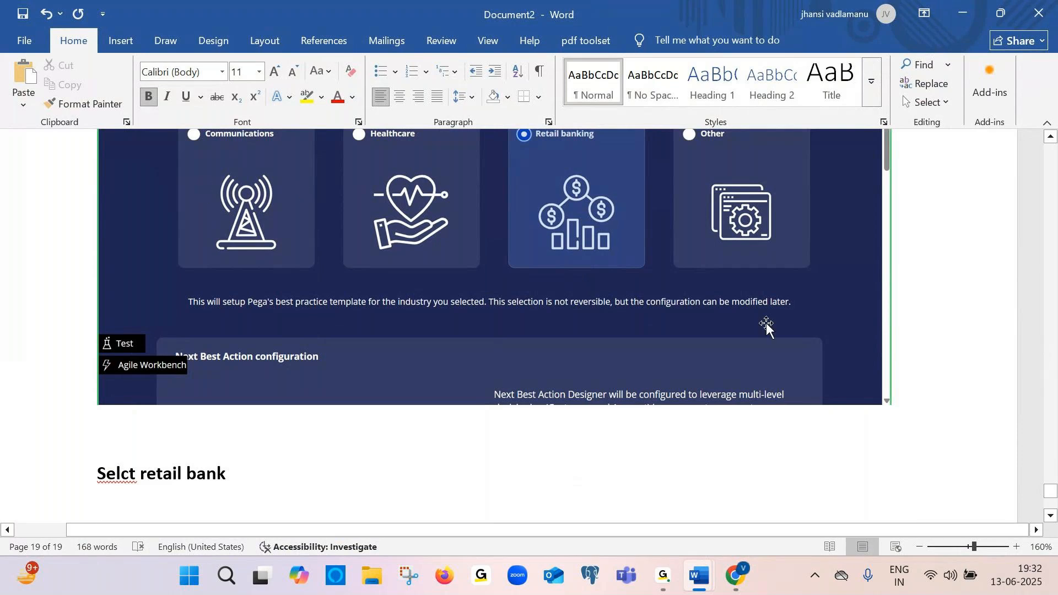
Paste a screenshot of the bottom of the industry configuration page with the caption "Click on next"
key("alt+Tab")
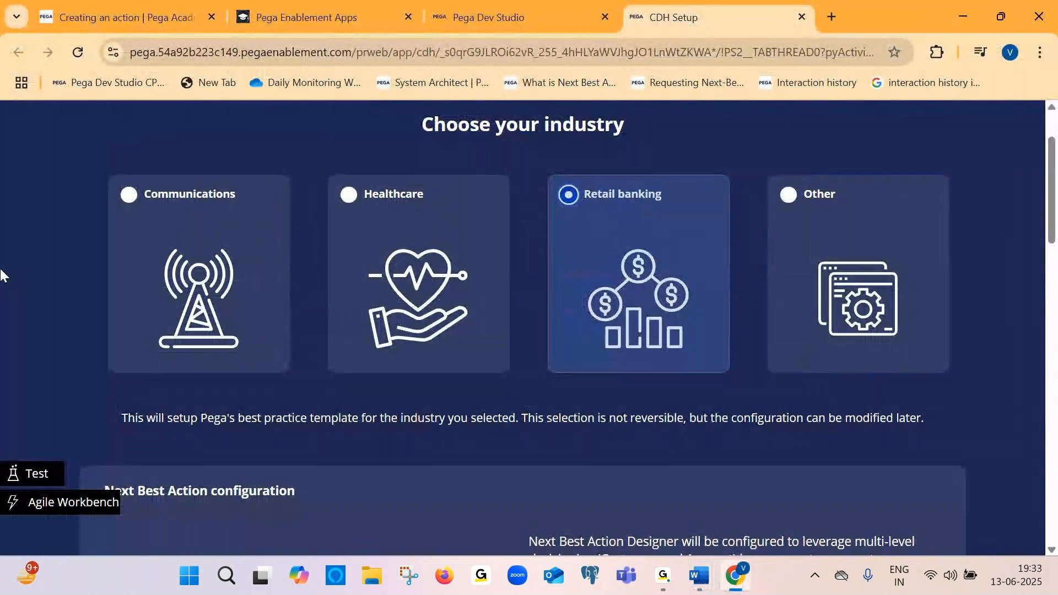
scroll(841, 333, "down", 2)
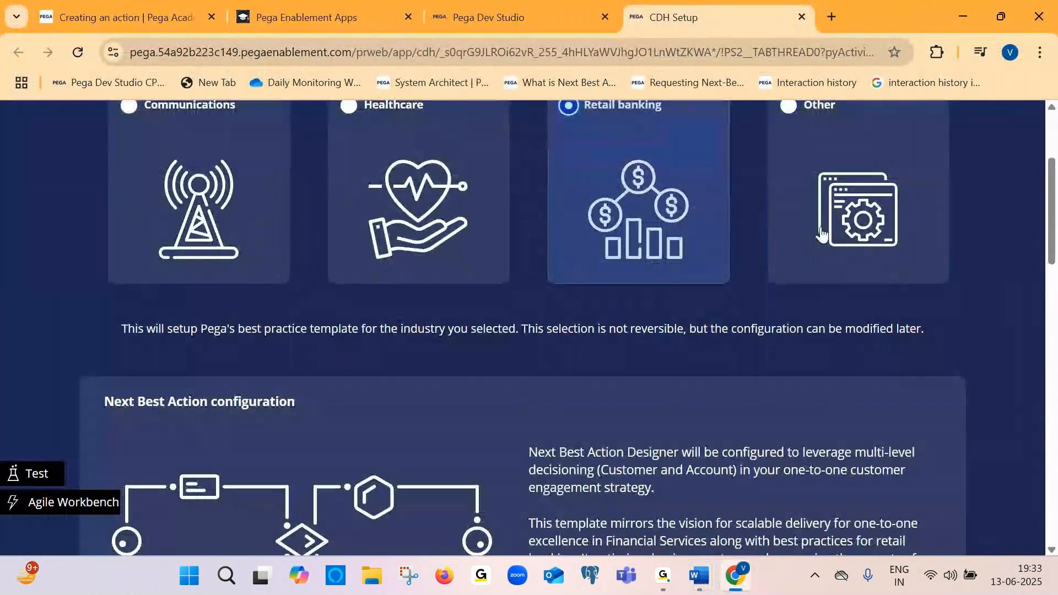
scroll(821, 234, "down", 3)
scroll(821, 234, "down", 4)
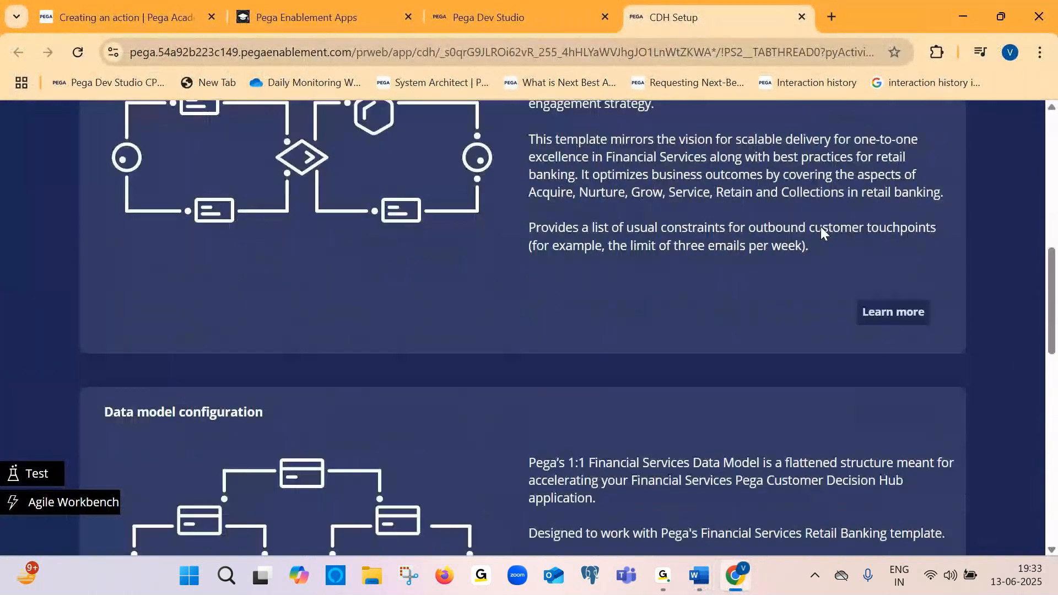
scroll(821, 232, "down", 8)
scroll(821, 232, "down", 6)
scroll(821, 231, "up", 3)
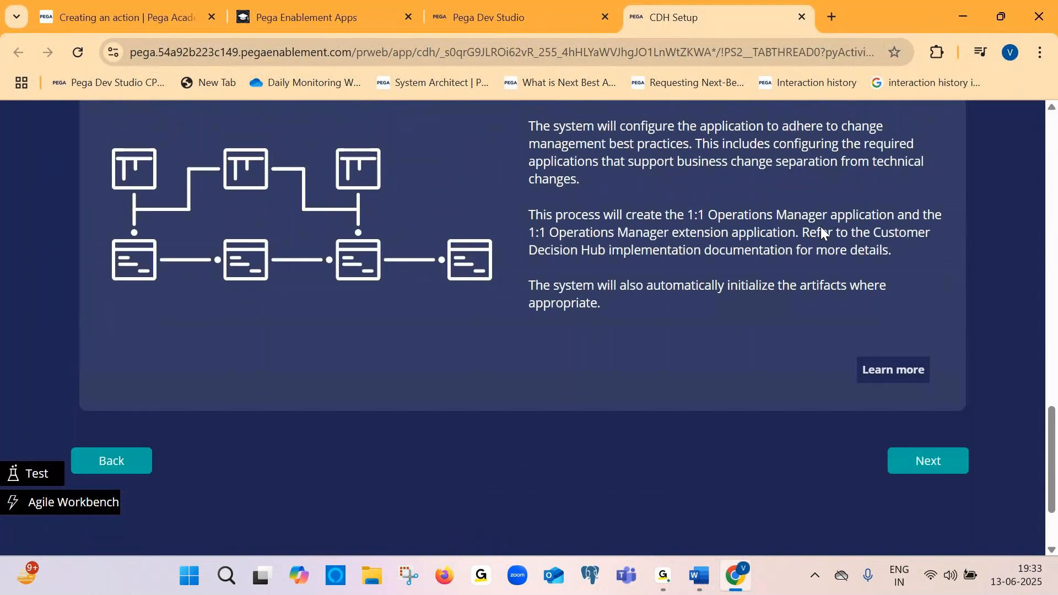
key("alt+Tab")
key("ctrl+v")
key("Return")
type("Click on next")
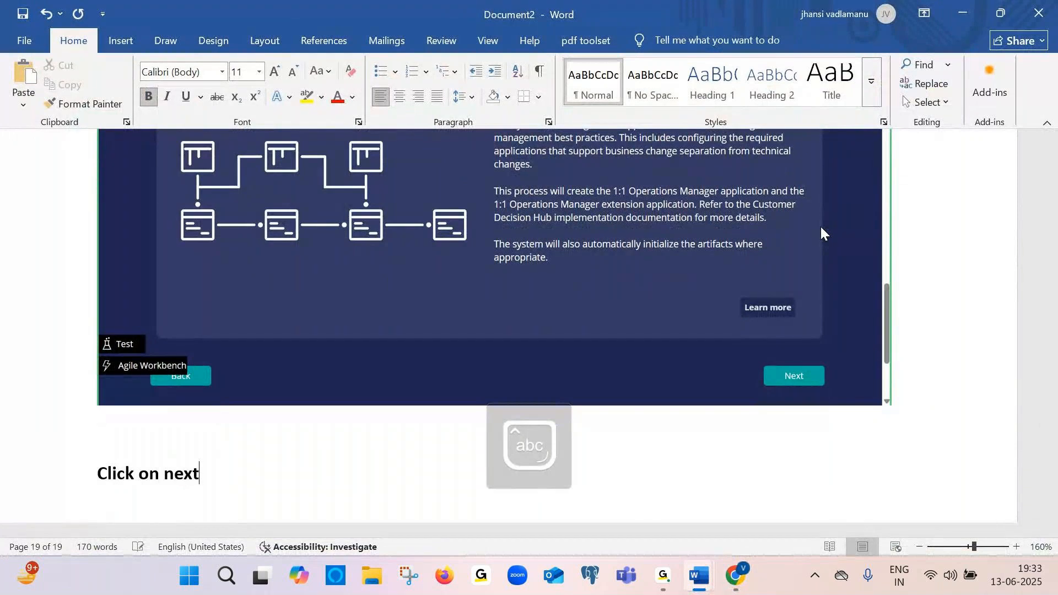
Advance to the repository page and paste its screenshot into Document2
key("alt+Tab")
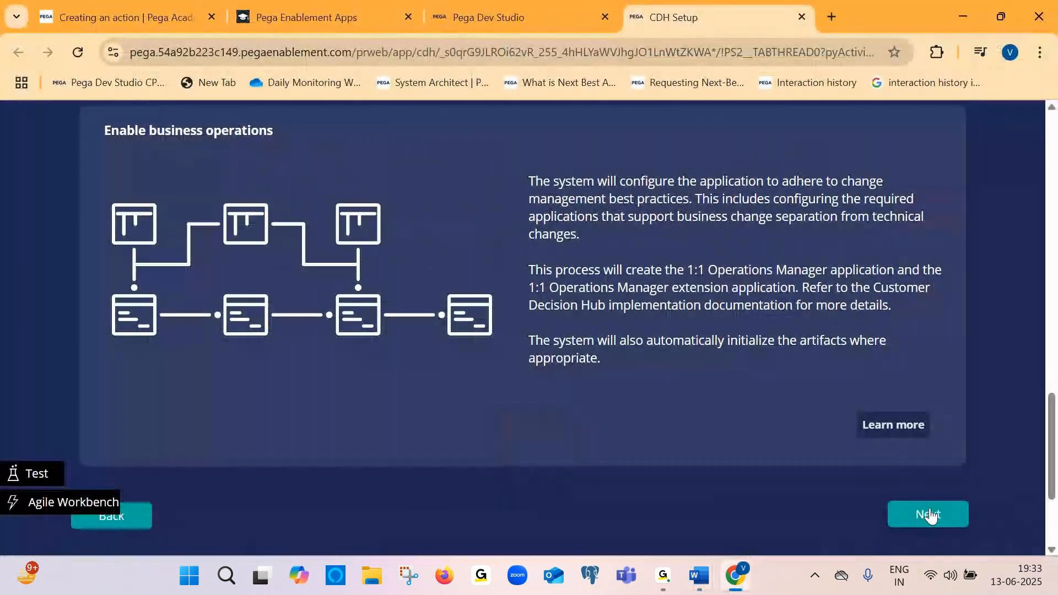
left_click(928, 515)
scroll(684, 331, "up", 3)
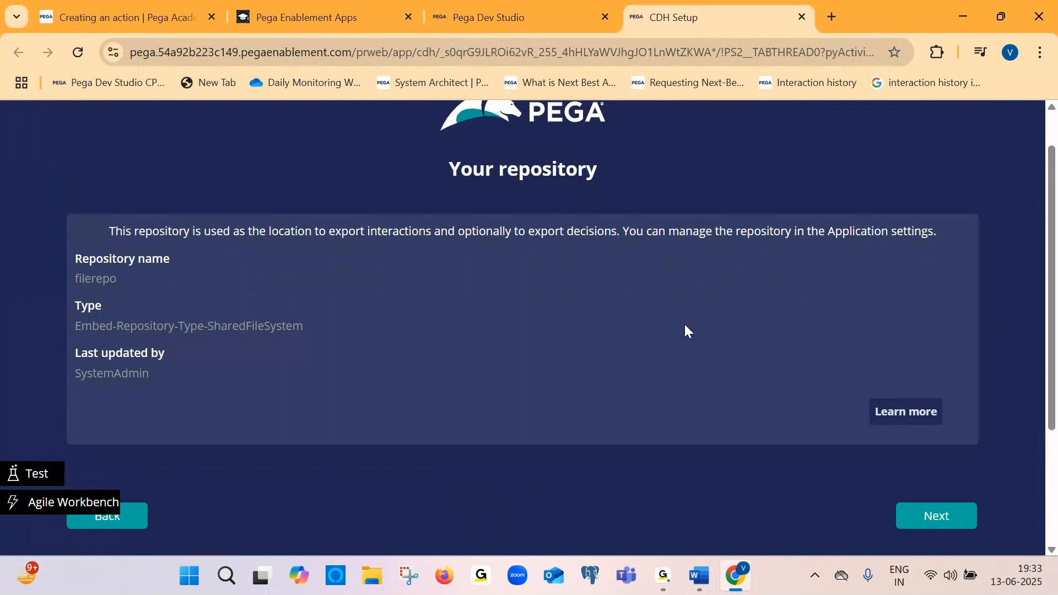
key("alt+Tab")
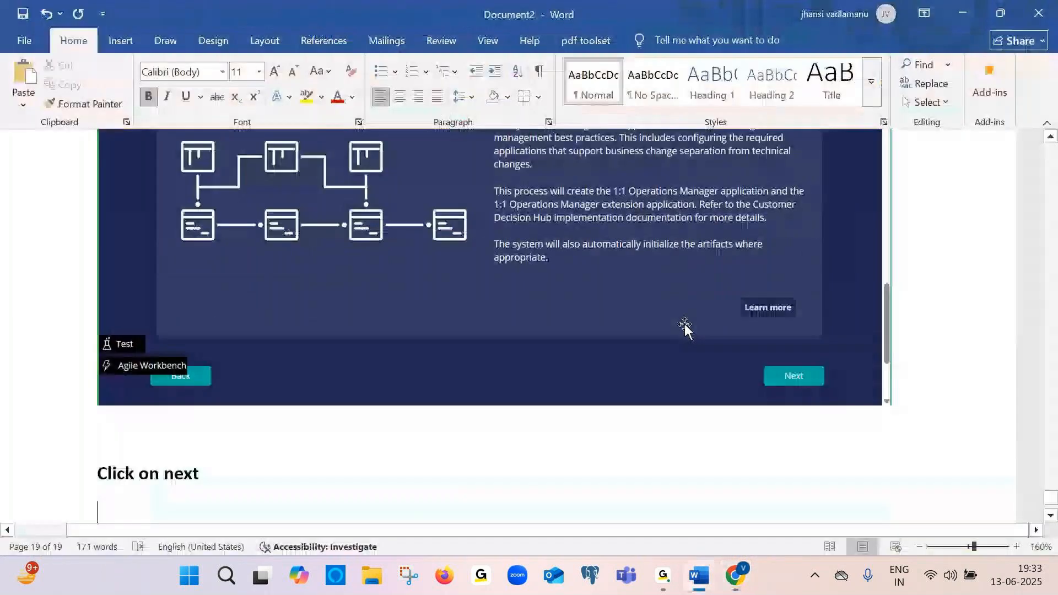
key("ctrl+v")
key("alt+Tab")
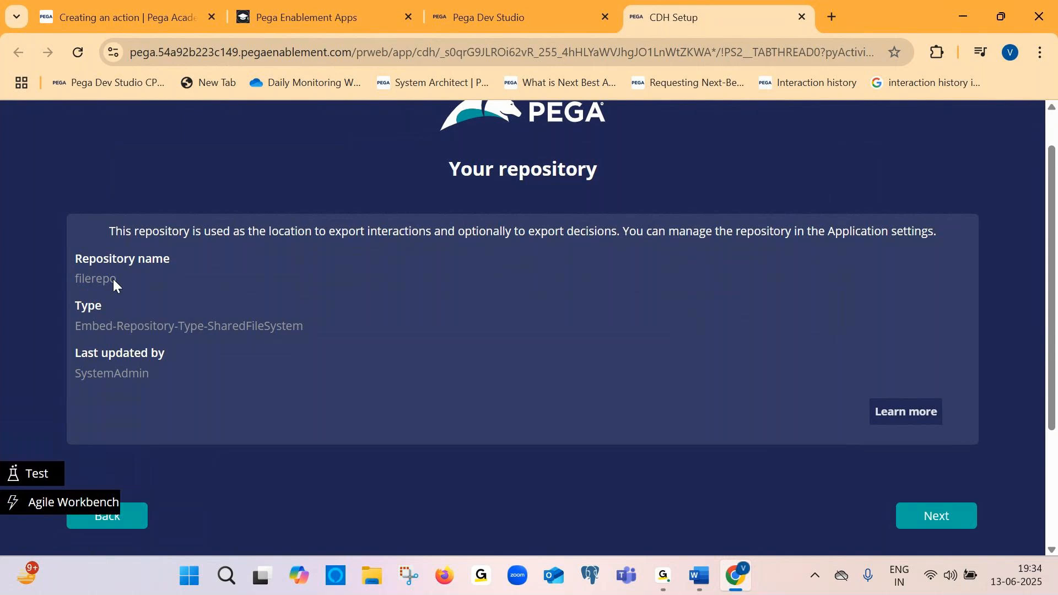
Paste the repository page screenshot into Document2 and caption it "Click on next"
key("alt+Tab")
key("ctrl+v")
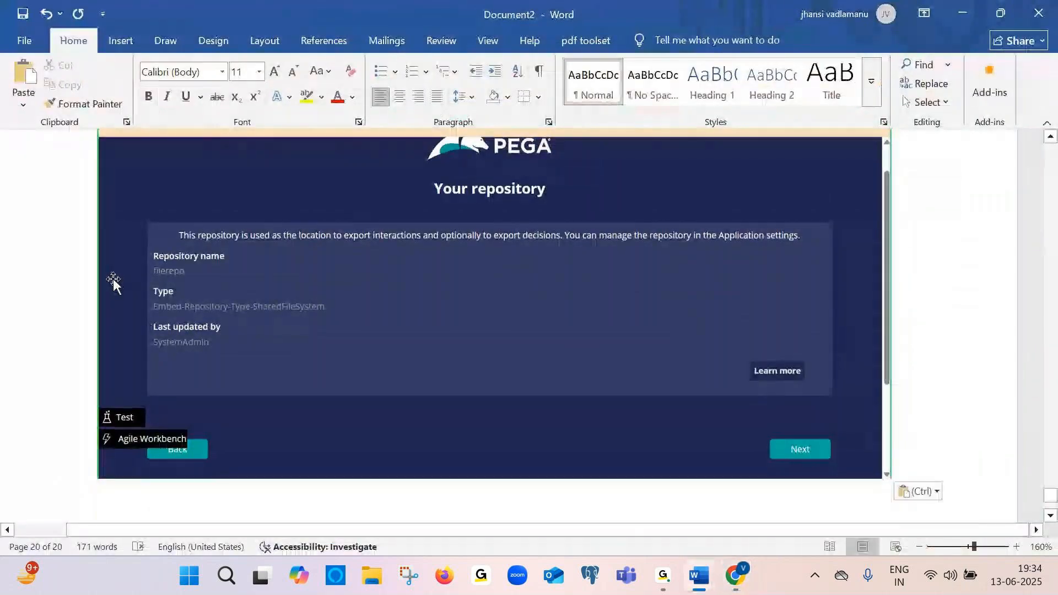
key("alt+Tab")
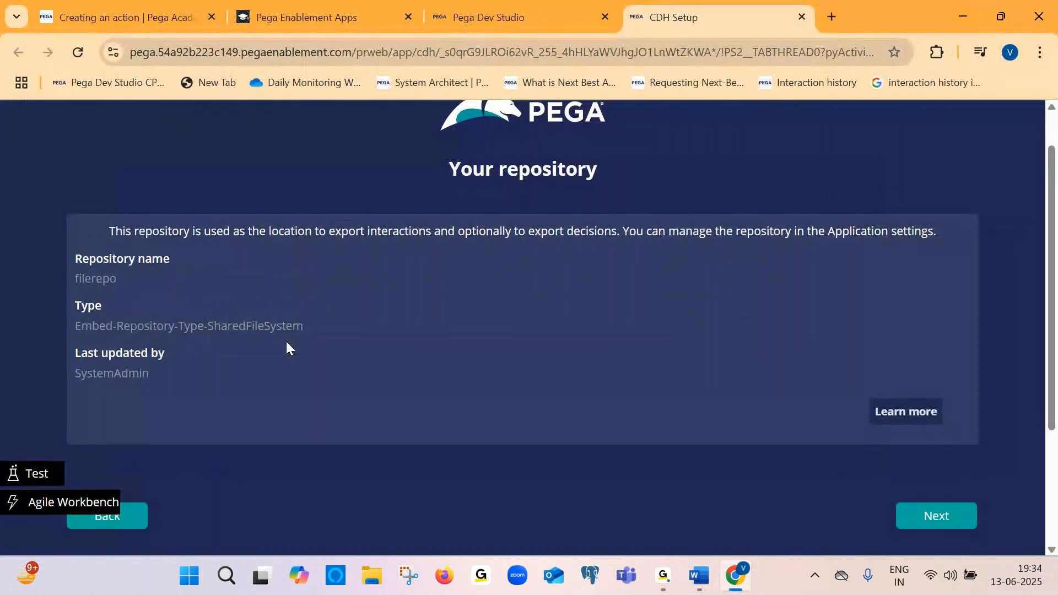
key("alt+Tab")
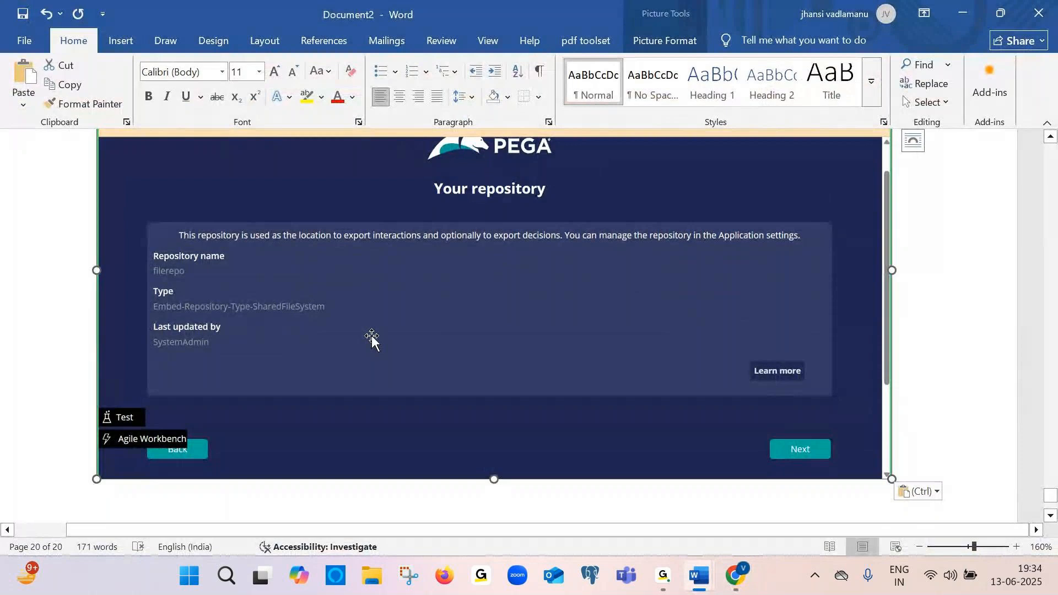
scroll(371, 336, "down", 5)
scroll(371, 336, "up", 6)
key("alt+Tab")
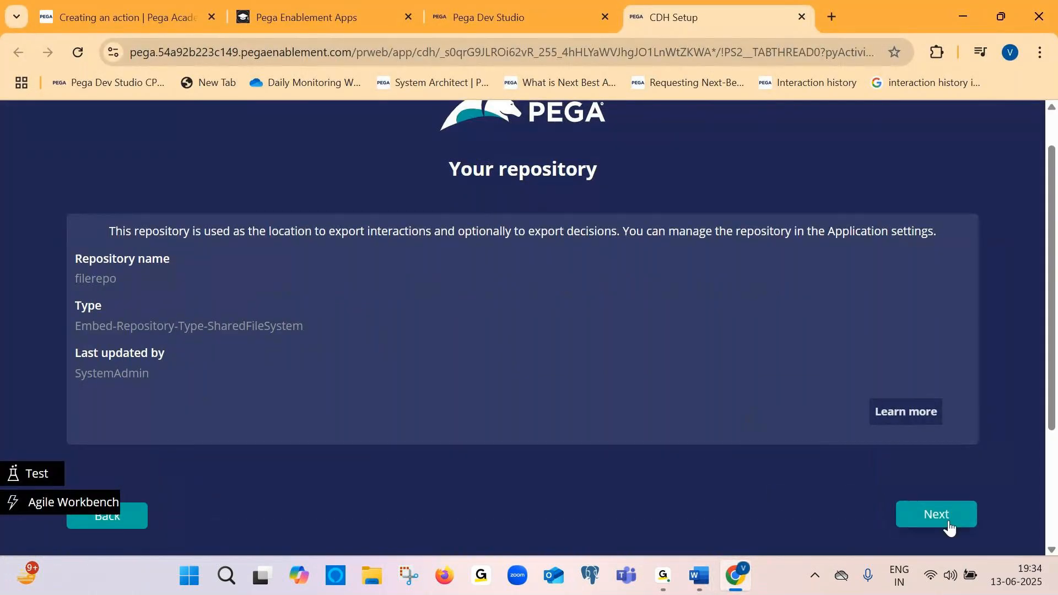
key("alt+Tab")
scroll(949, 520, "down", 2)
type("cl")
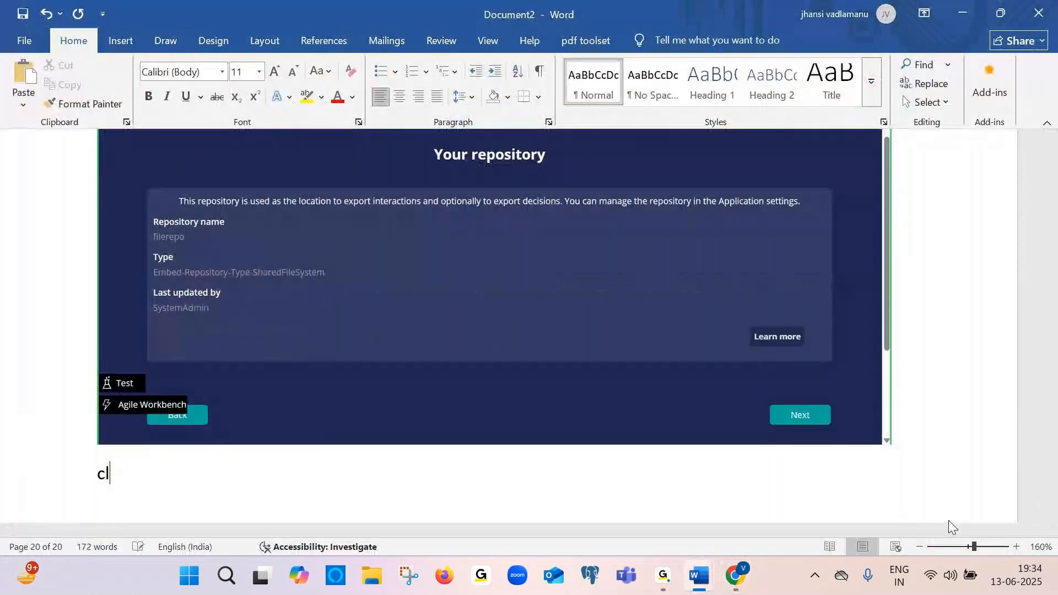
type("ick on netx")
key("BackSpace")
key("BackSpace")
type("xt")
key("Return")
Advance to the Review your configuration page and paste its screenshot into Document2
key("alt+Tab")
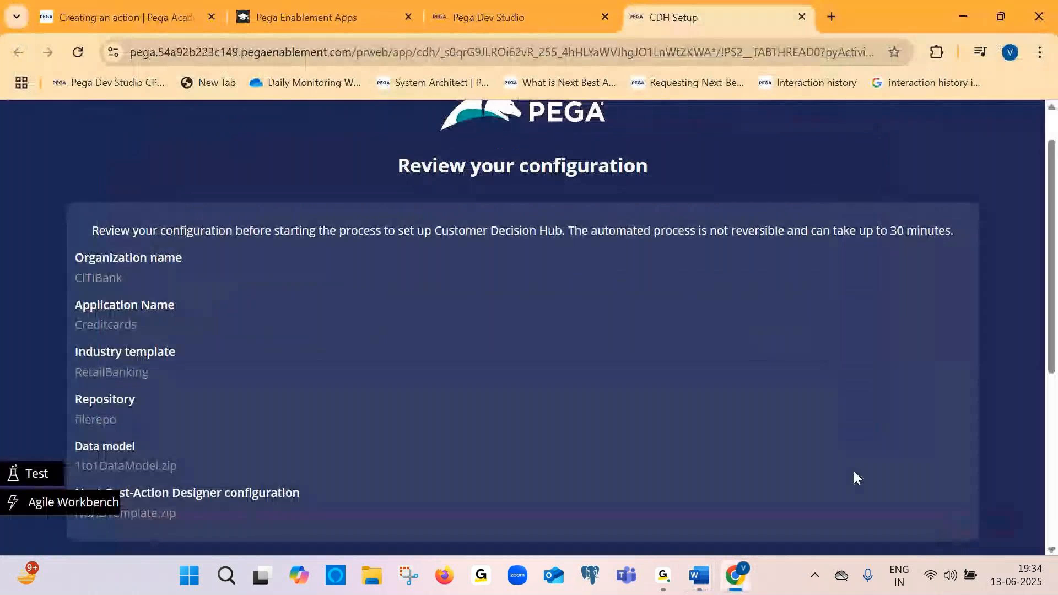
scroll(633, 422, "down", 1)
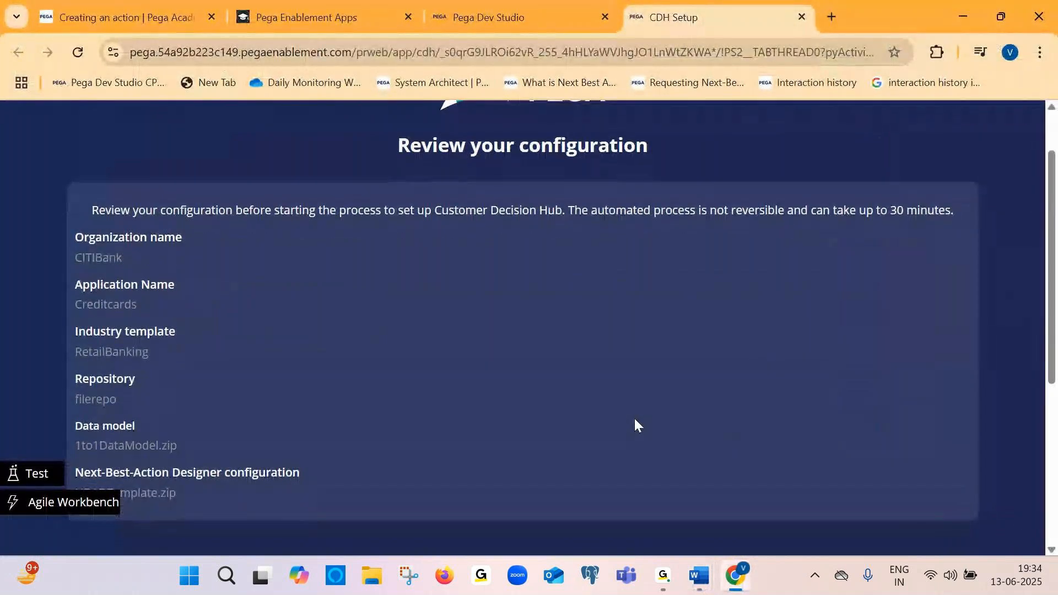
key("alt+Tab")
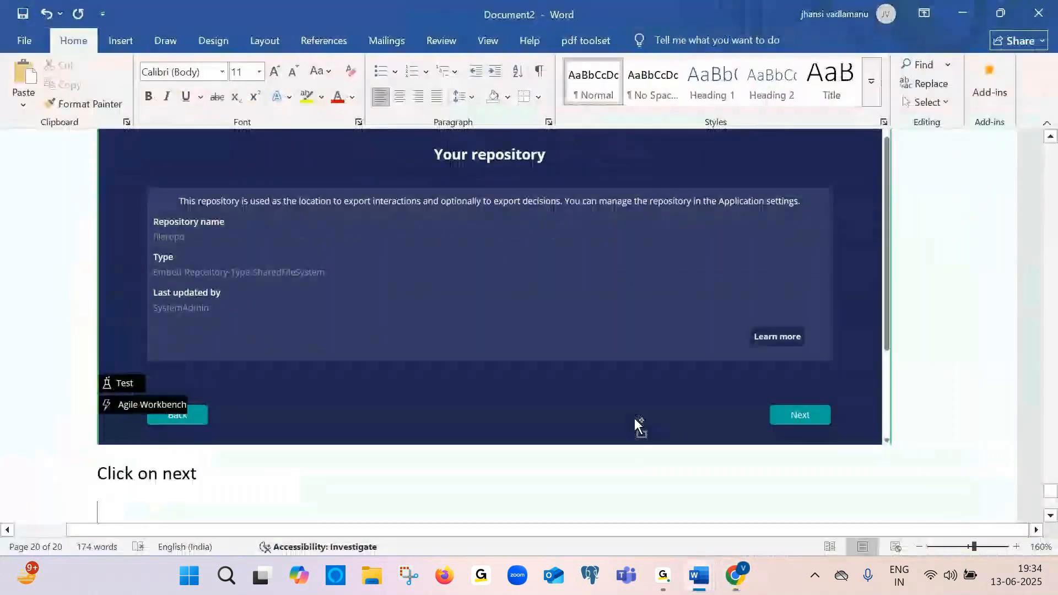
key("ctrl+v")
key("alt+Tab")
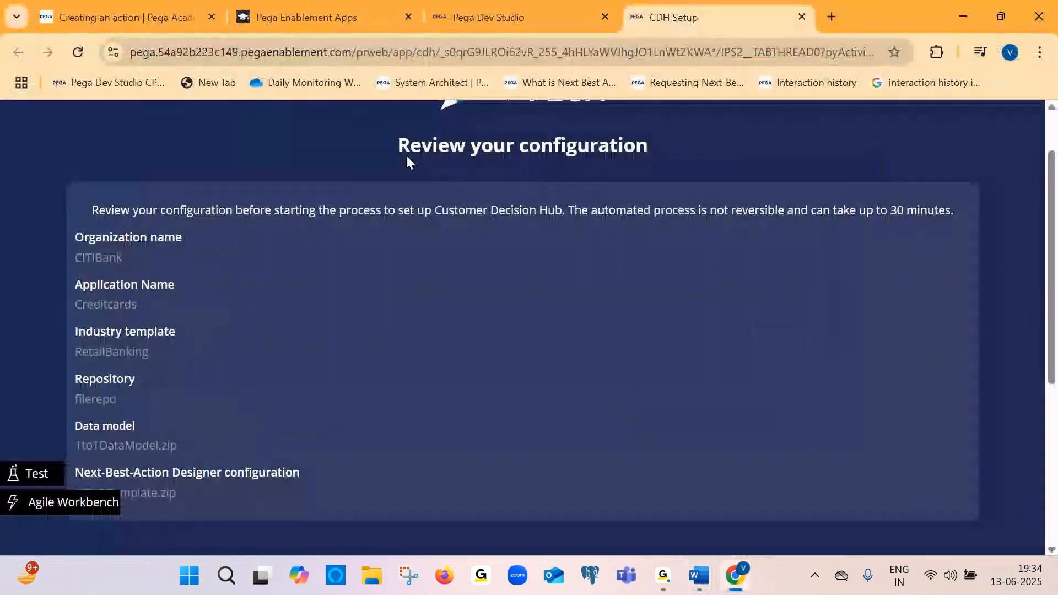
Review the configuration summary entries for organization, application, industry template, repository and data model
left_click_drag(397, 152, 669, 146)
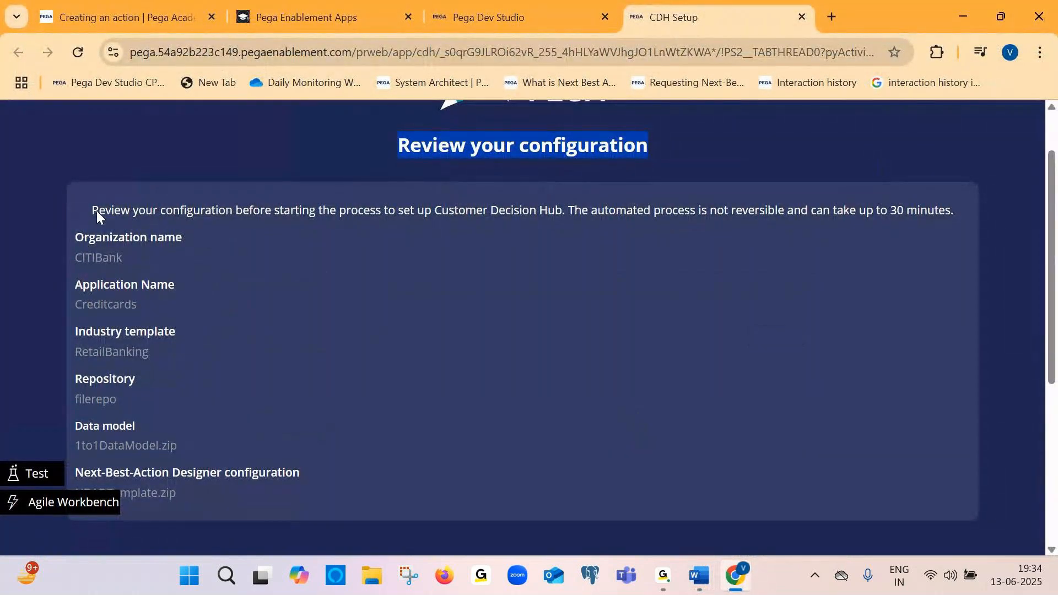
left_click_drag(92, 211, 239, 220)
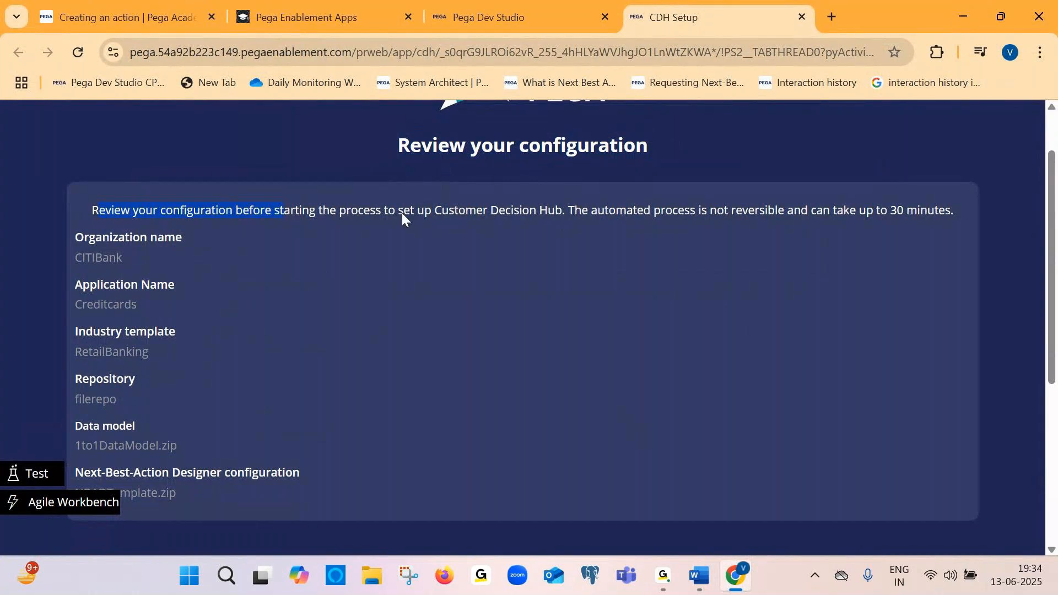
right_click(566, 213)
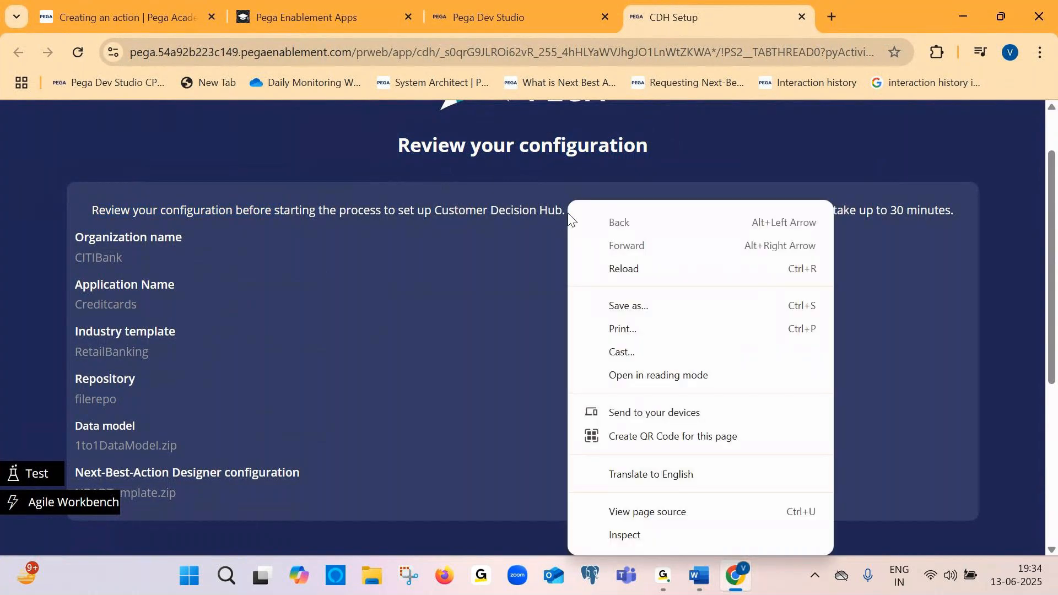
left_click(547, 216)
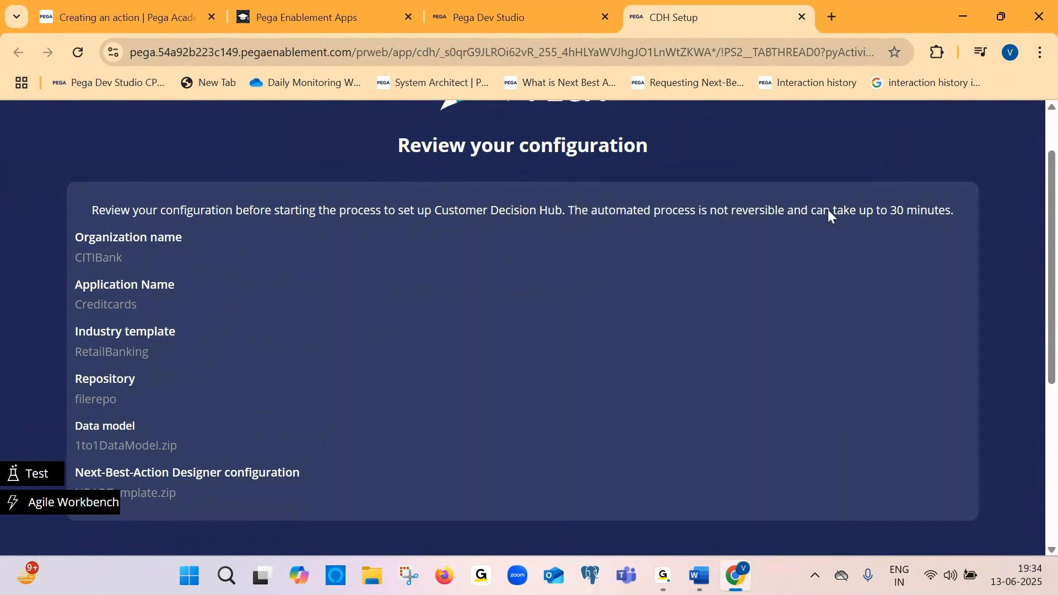
left_click_drag(933, 205, 951, 207)
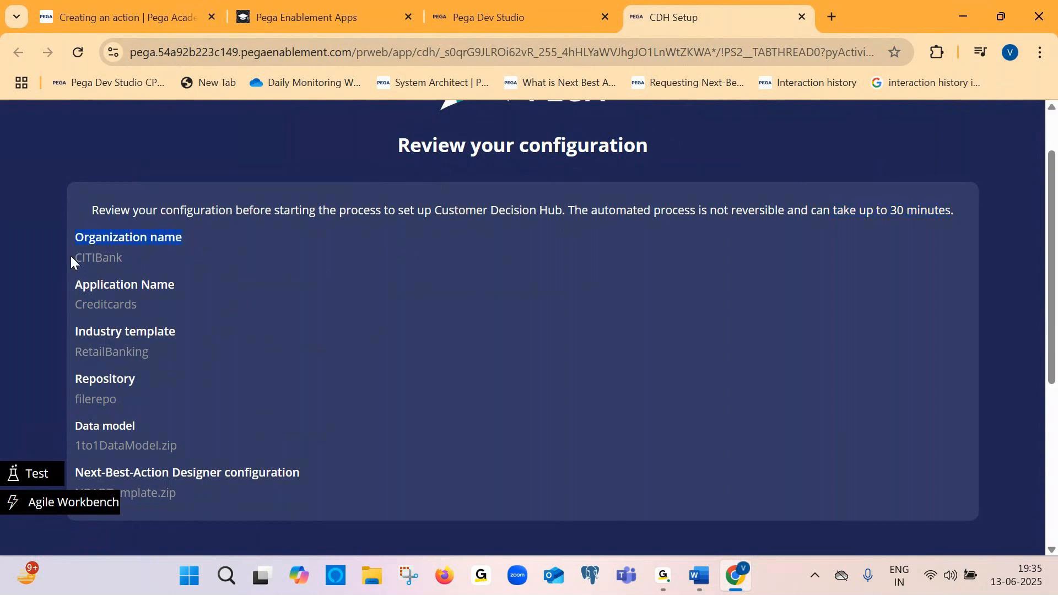
left_click(80, 287)
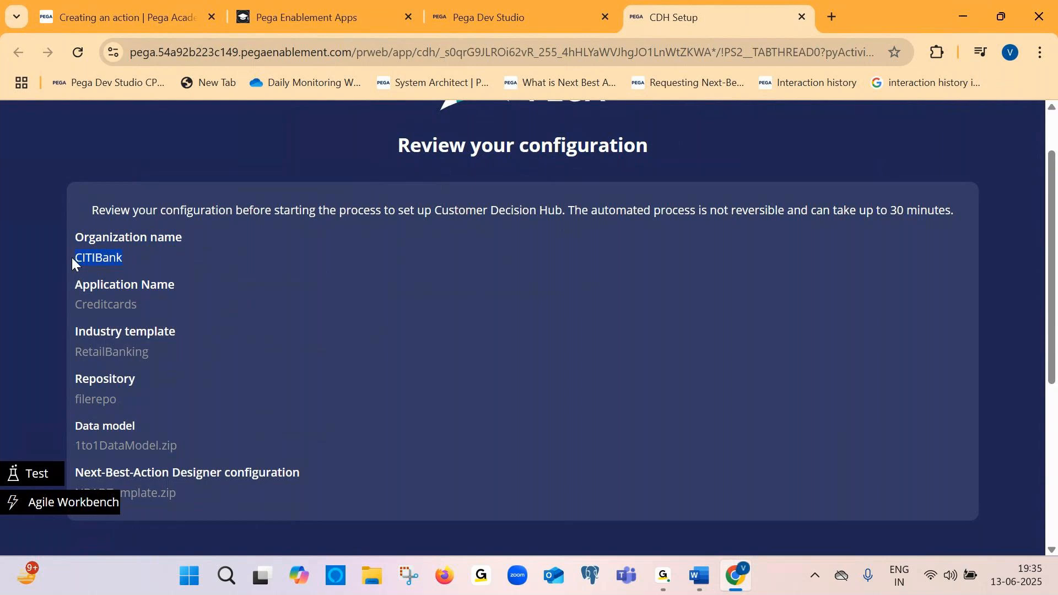
left_click(140, 308)
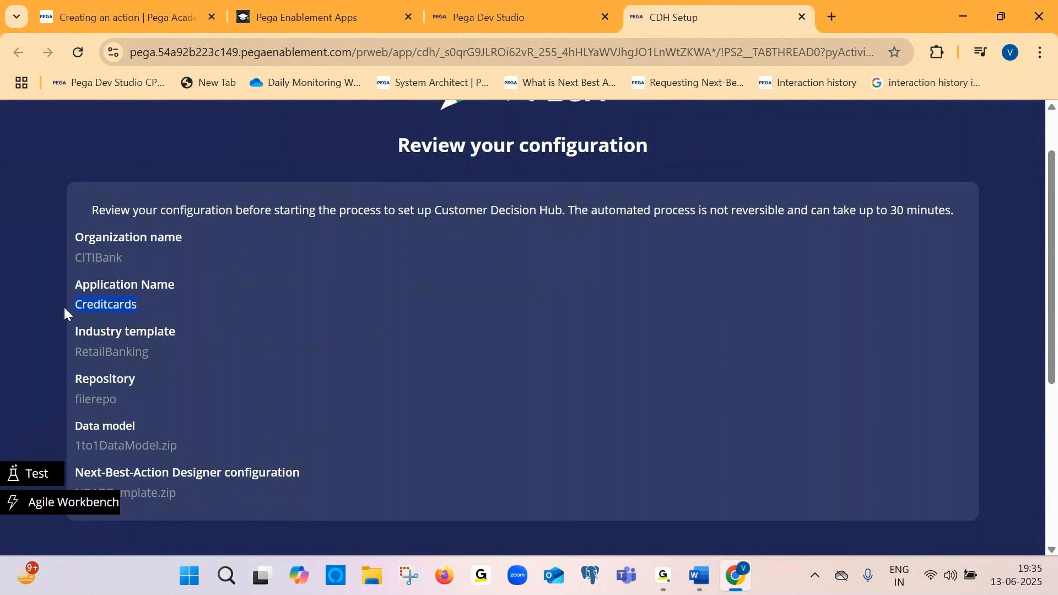
left_click(134, 303)
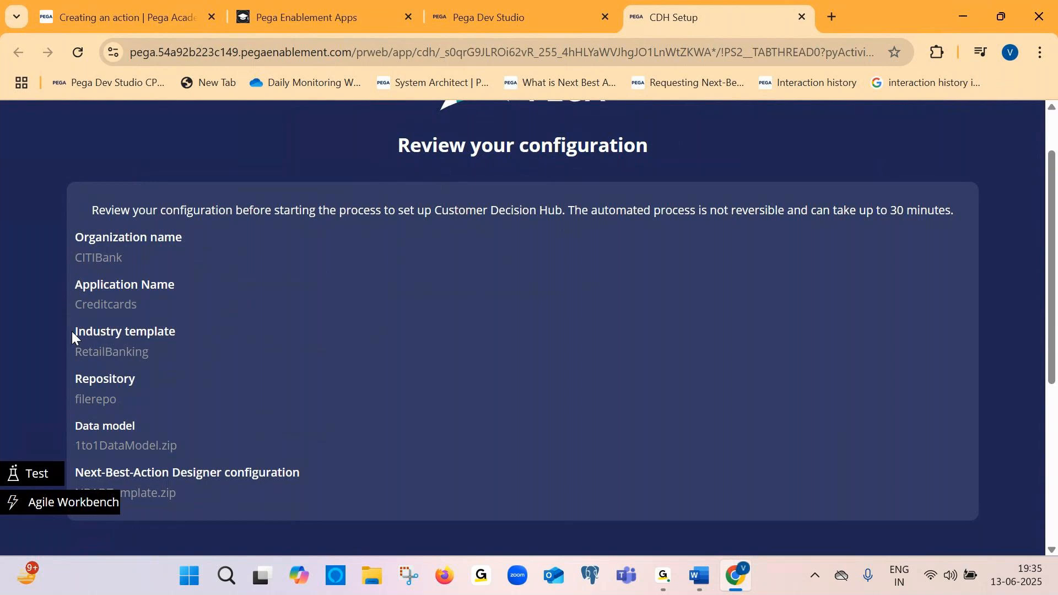
right_click(176, 332)
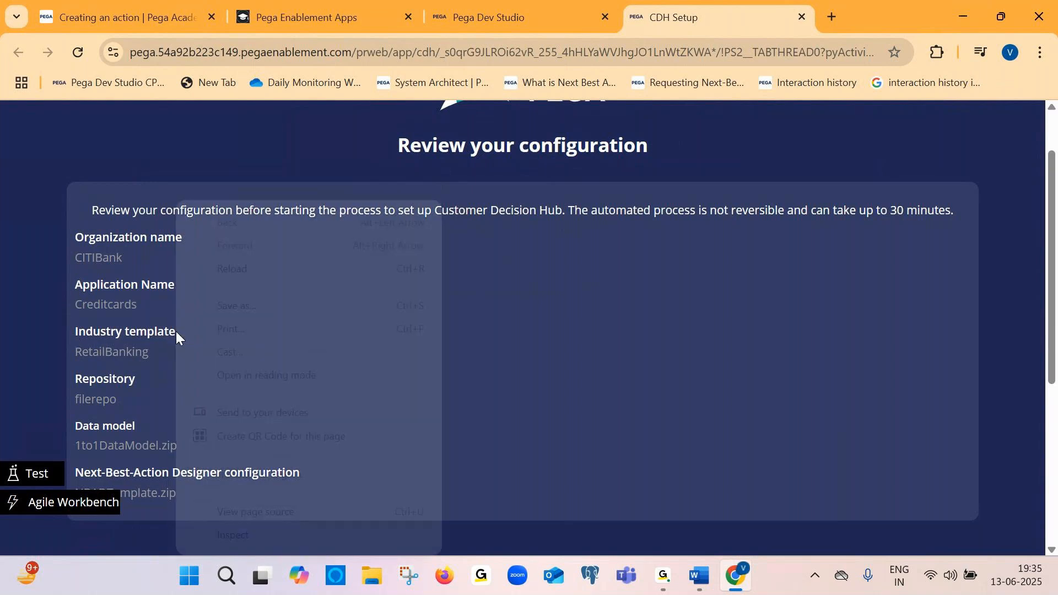
left_click(143, 350)
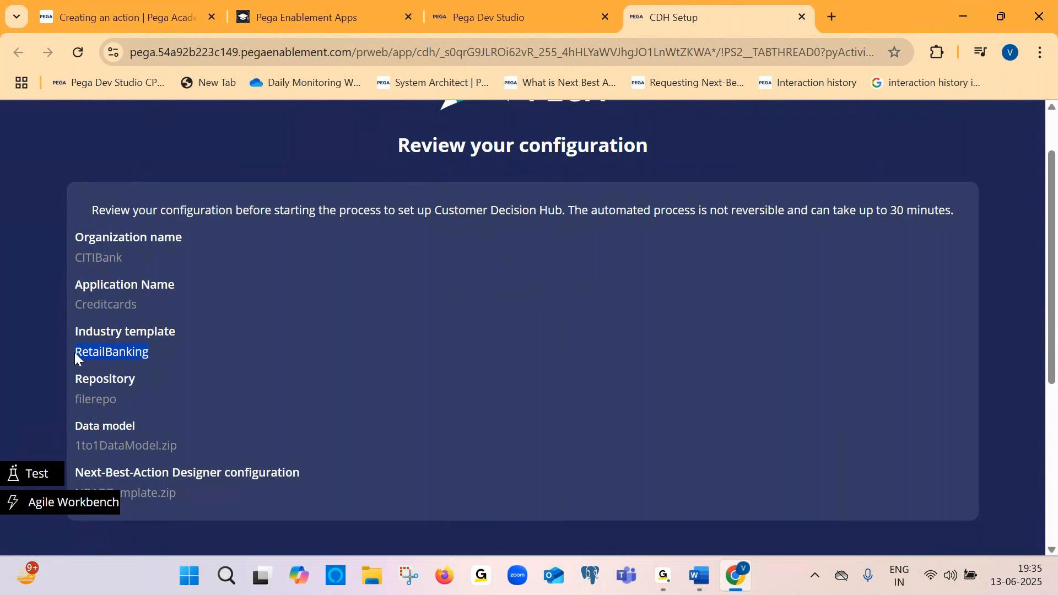
left_click(76, 428)
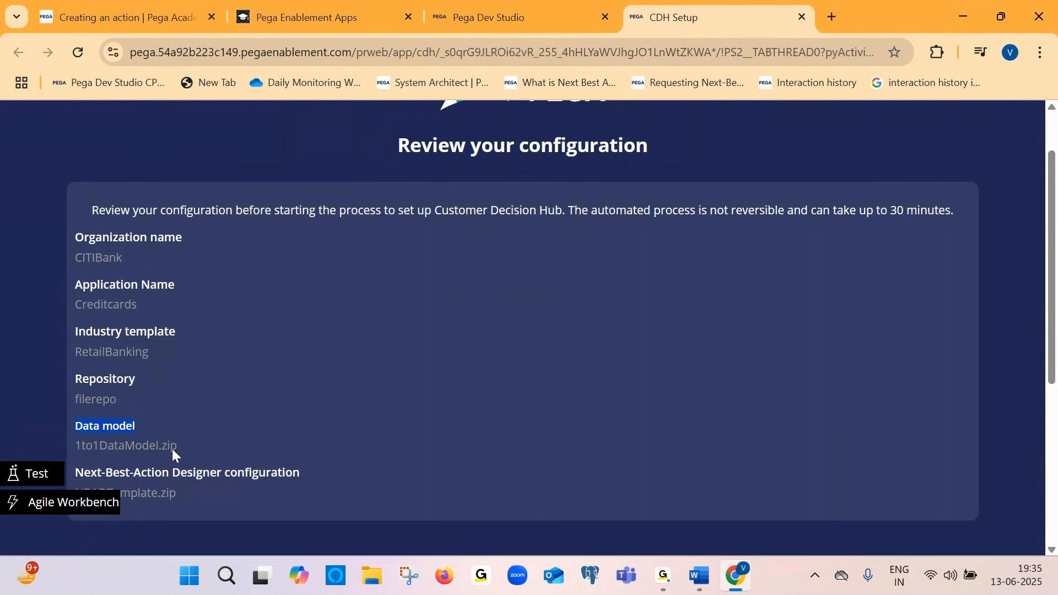
scroll(172, 448, "down", 1)
scroll(172, 448, "down", 1)
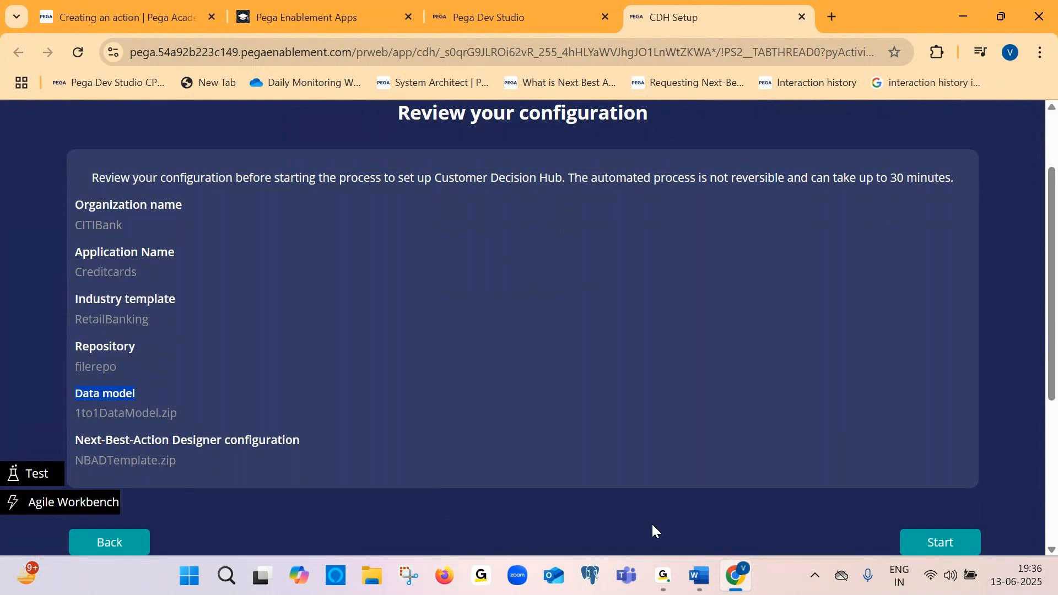
Paste the full review page screenshot into Document2 and caption it "Click on start"
key("alt+Tab")
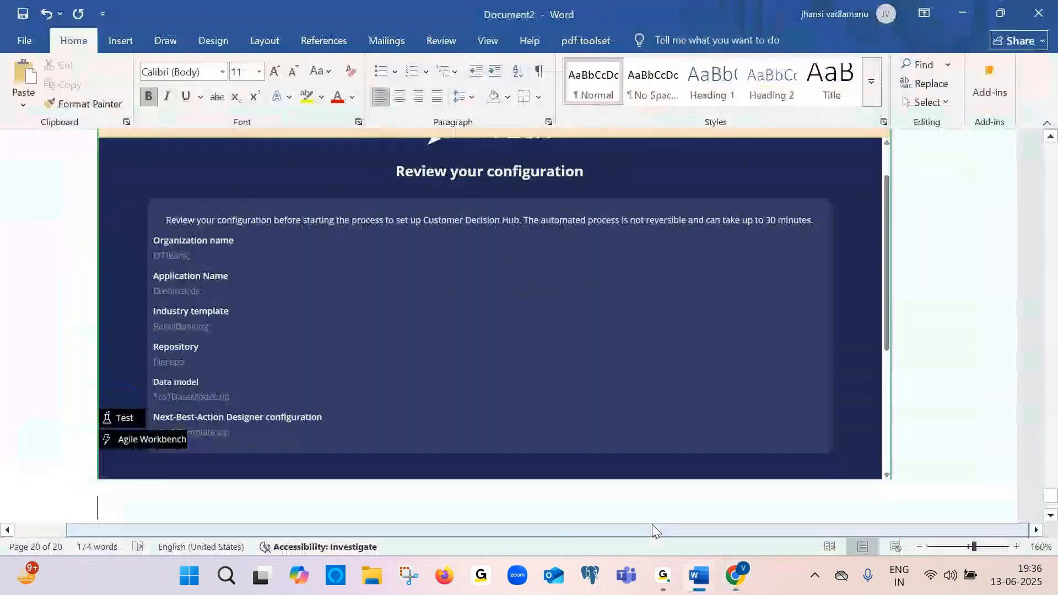
key("ctrl+v")
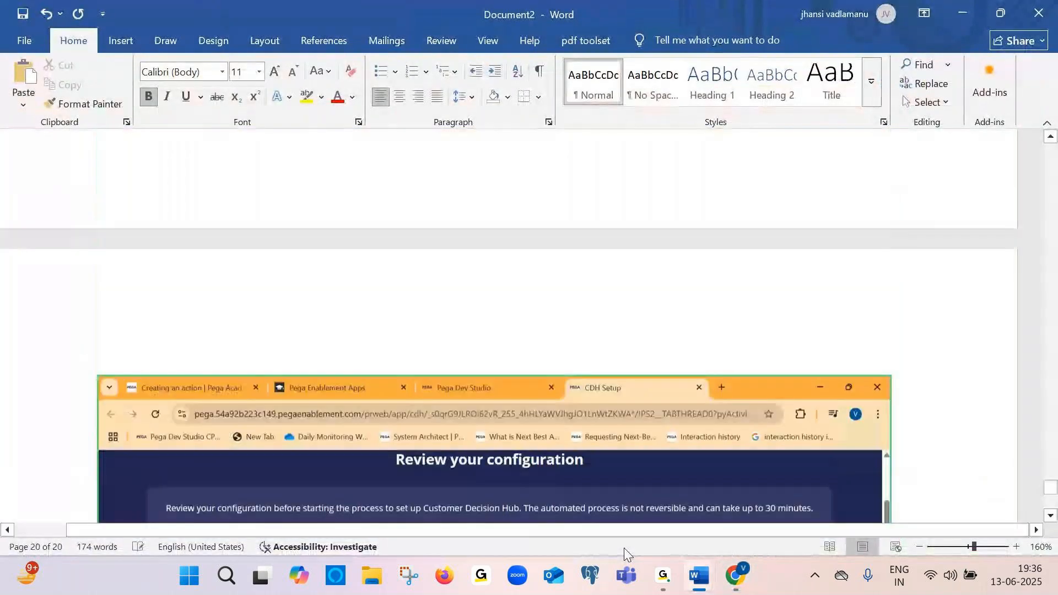
type("click ")
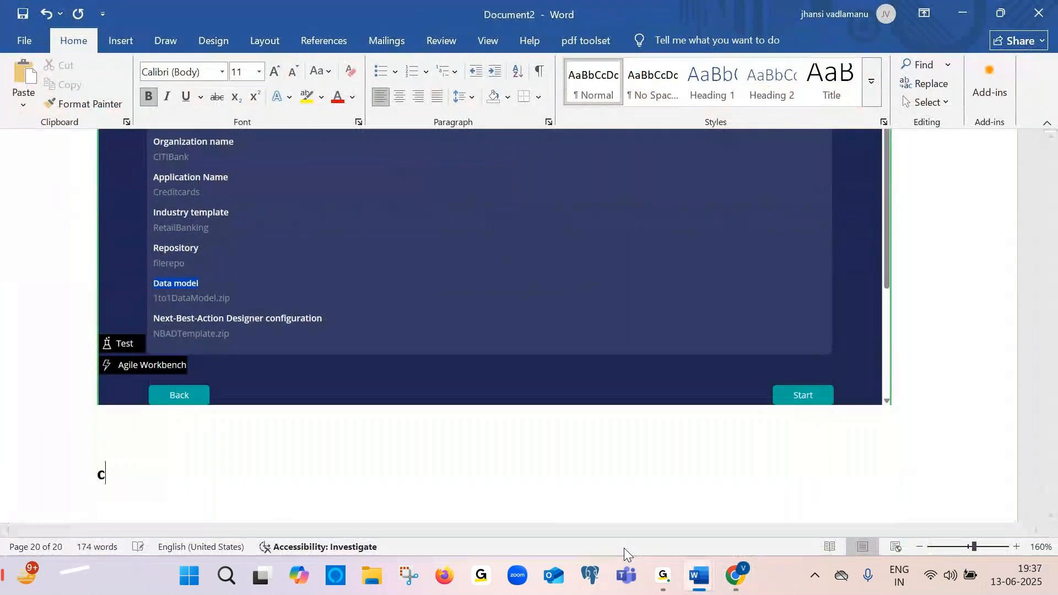
type("n")
key("BackSpace")
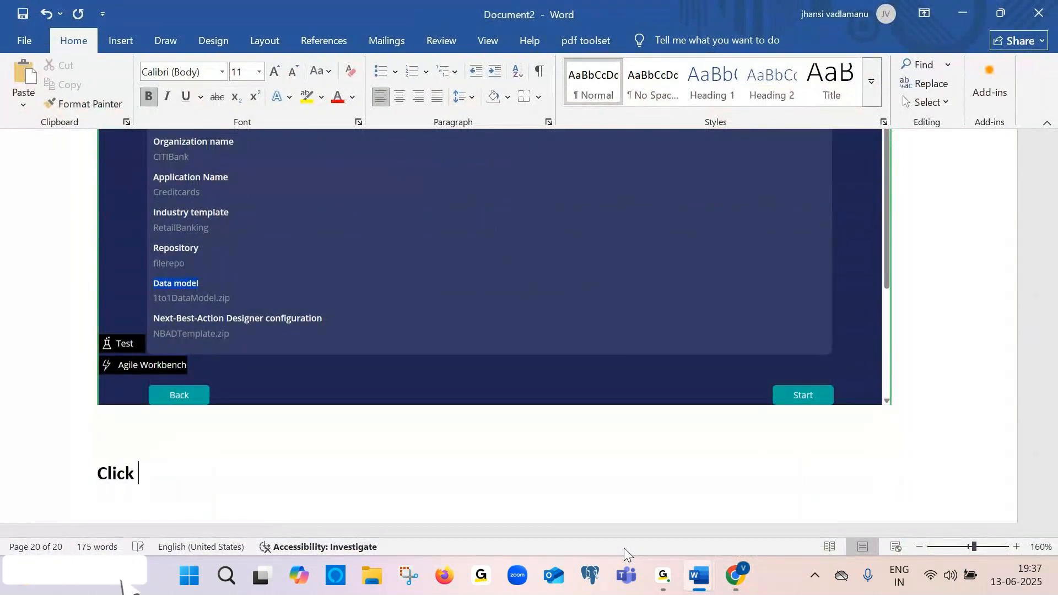
type("on start")
Start the CDH setup and paste a screenshot of its progress page into Document2
key("alt+Tab")
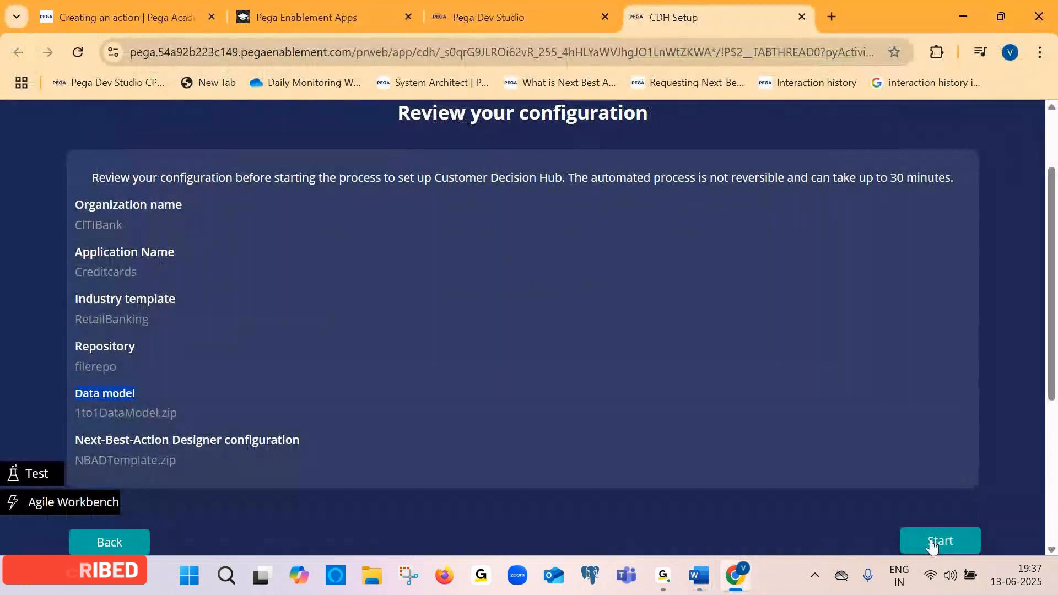
left_click(932, 543)
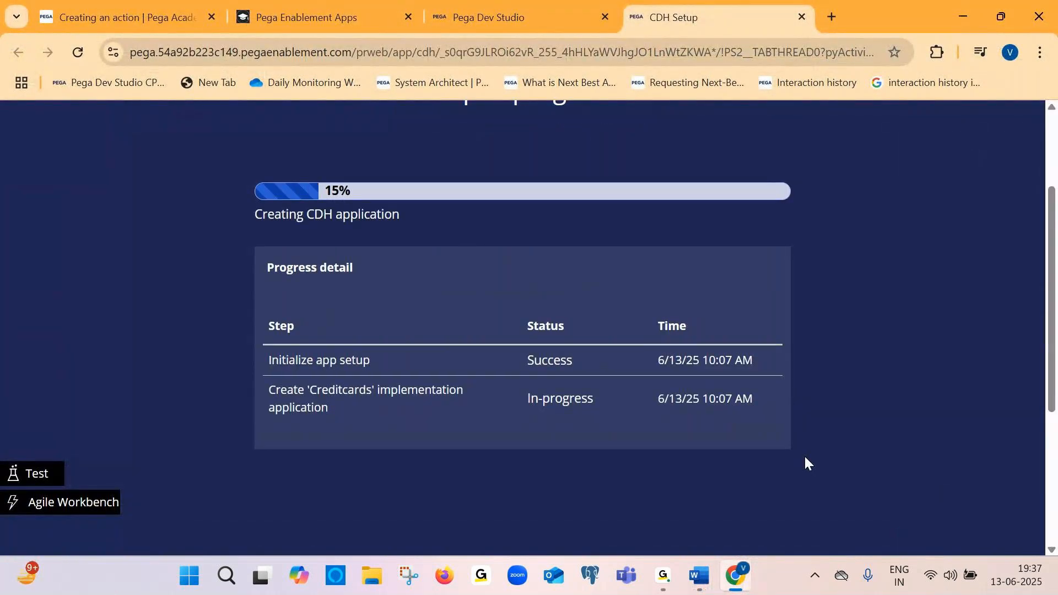
key("alt+Tab")
key("ctrl+v")
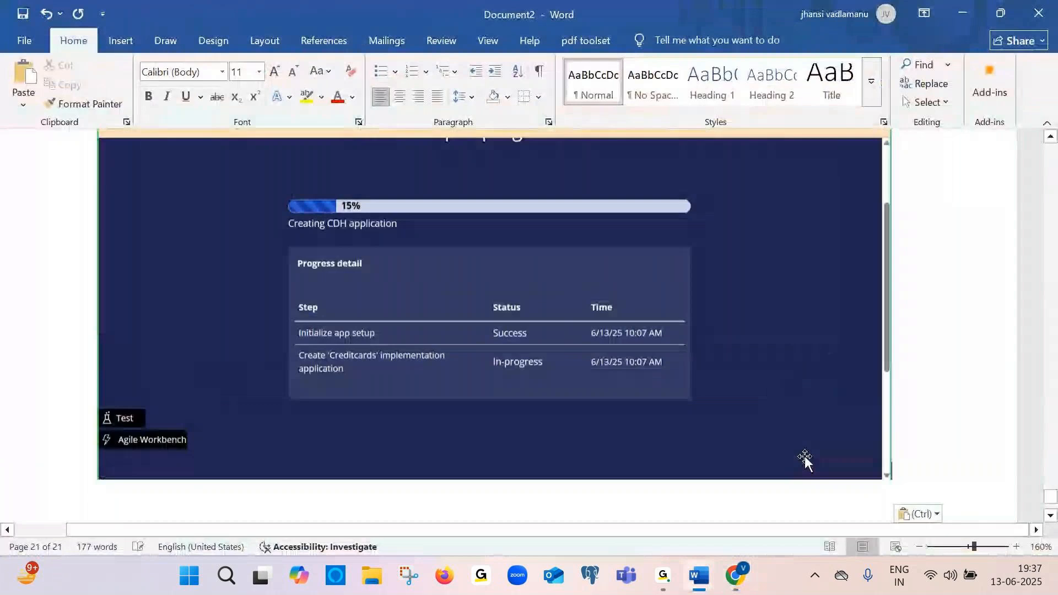
scroll(804, 455, "down", 3)
Examine the setup progress and the Dev Studio application and operator menus while setup runs
key("alt+Tab")
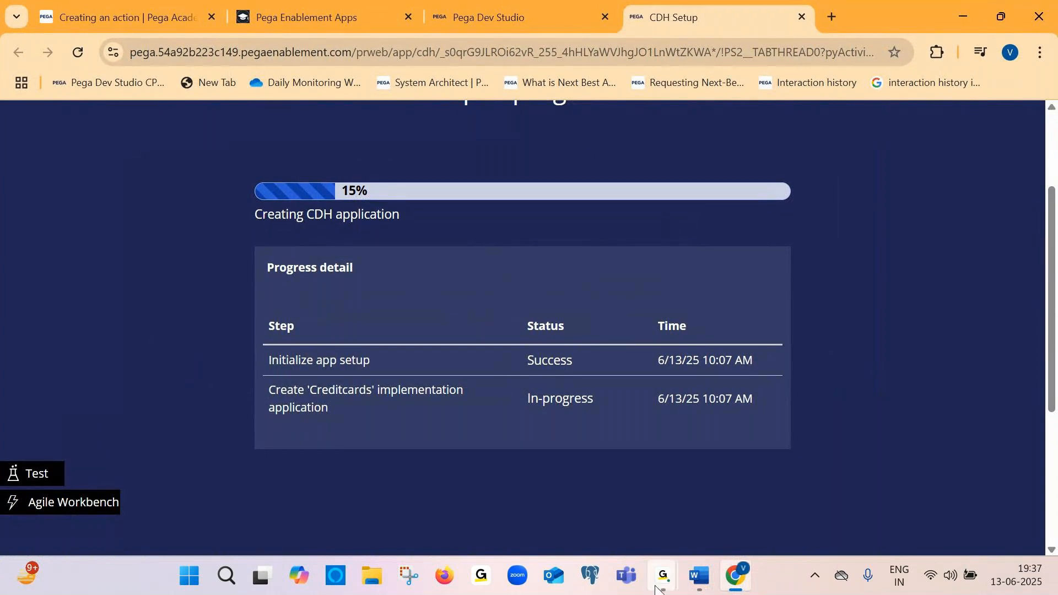
mouse_move(663, 576)
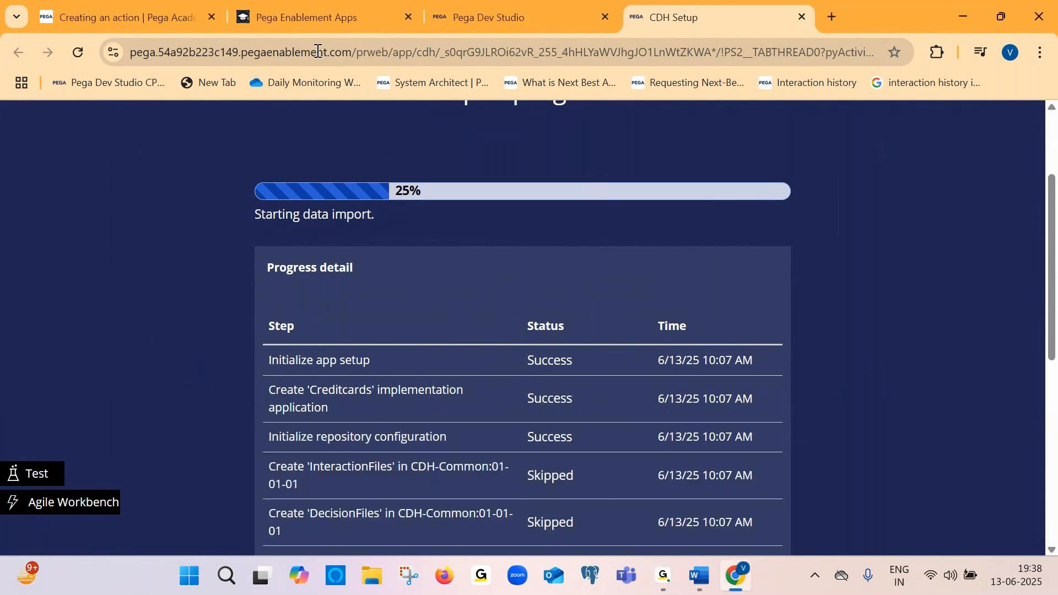
left_click(321, 19)
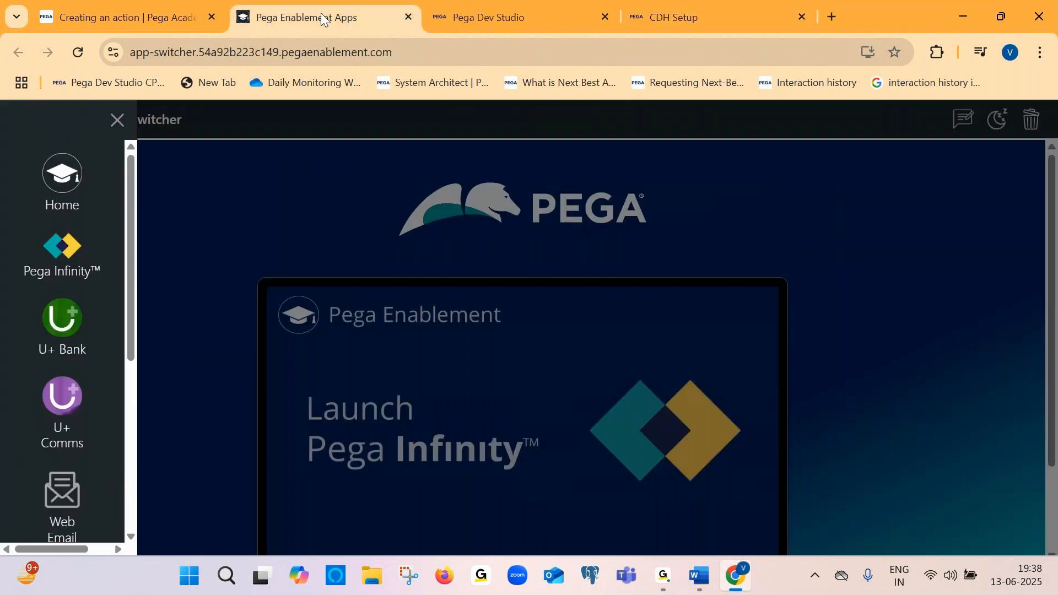
left_click(485, 18)
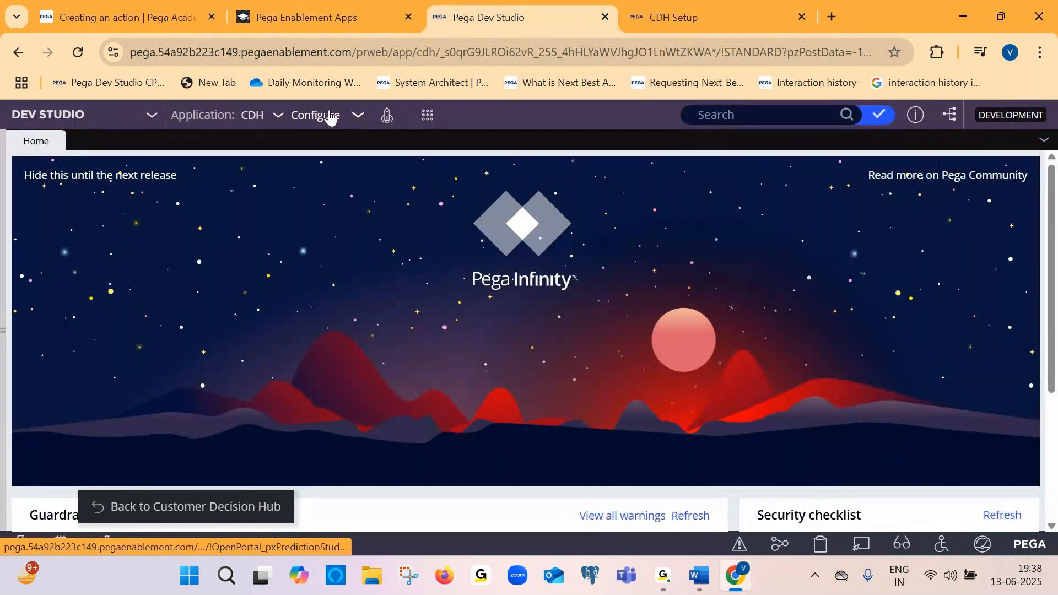
left_click(274, 118)
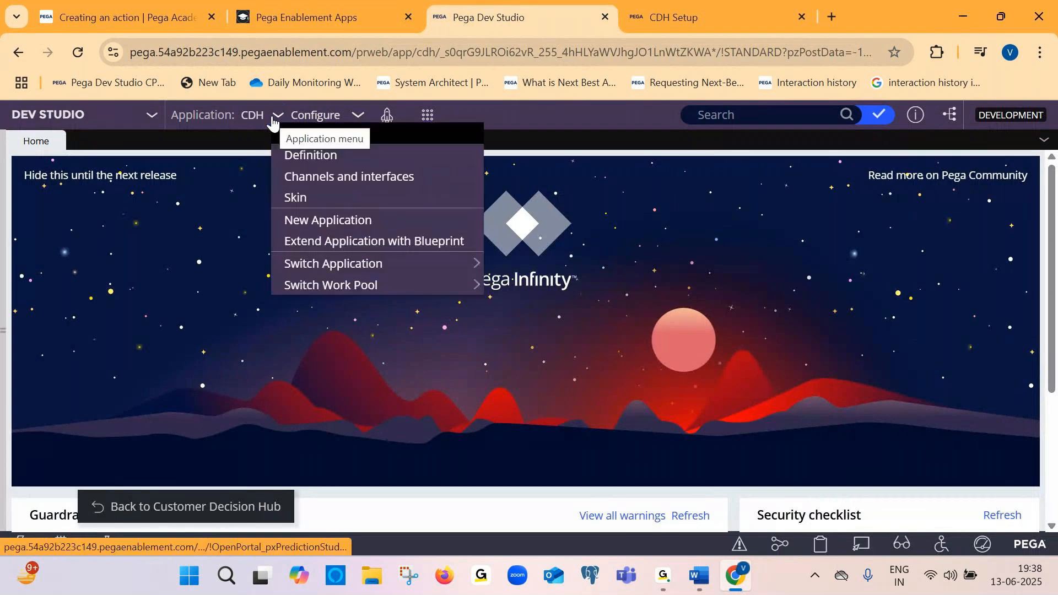
mouse_move(264, 266)
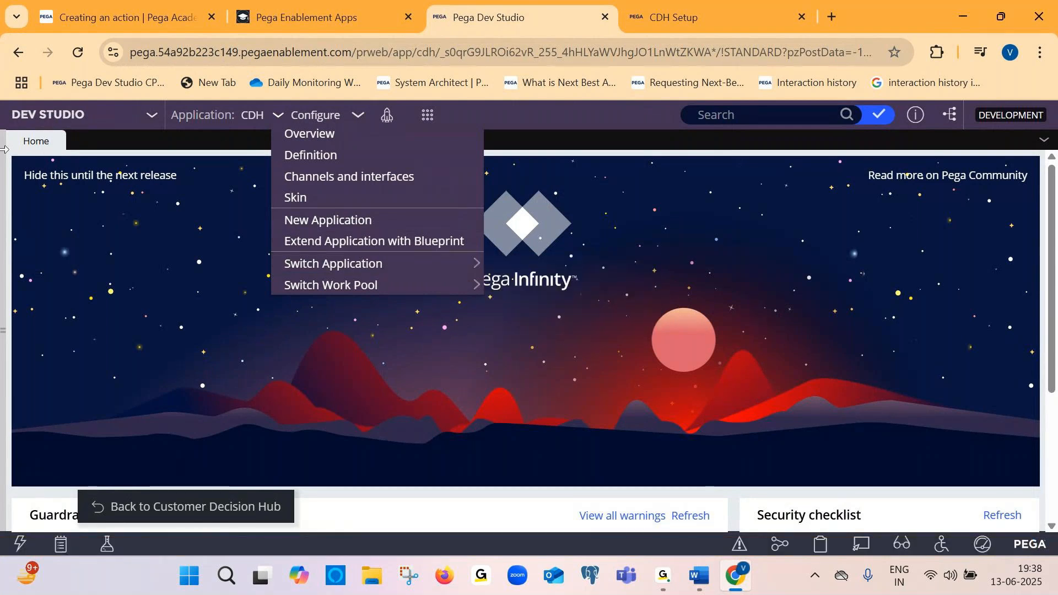
left_click_drag(6, 174, 108, 172)
left_click(33, 511)
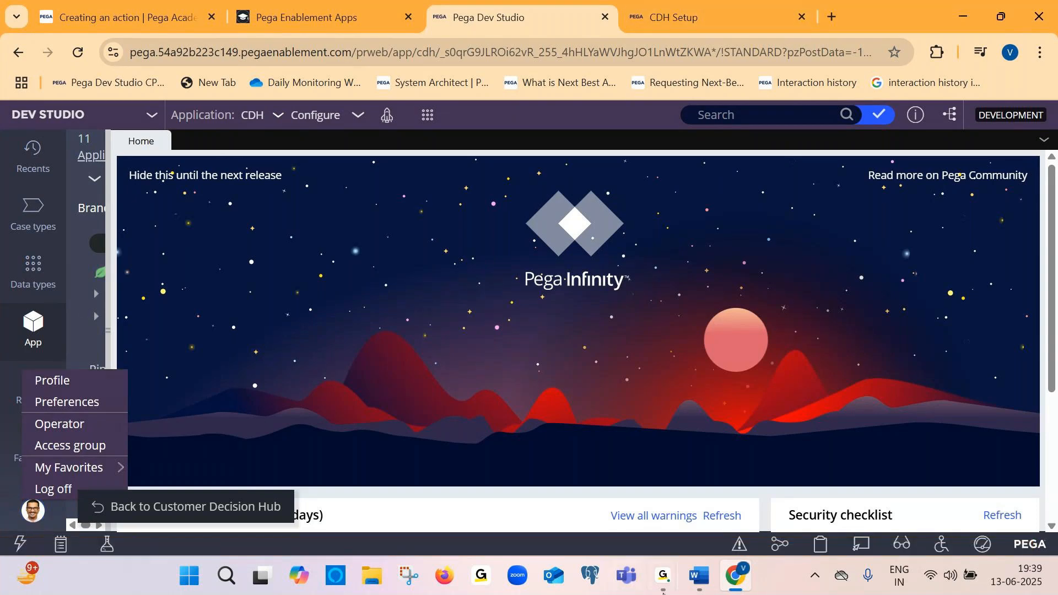
mouse_move(726, 583)
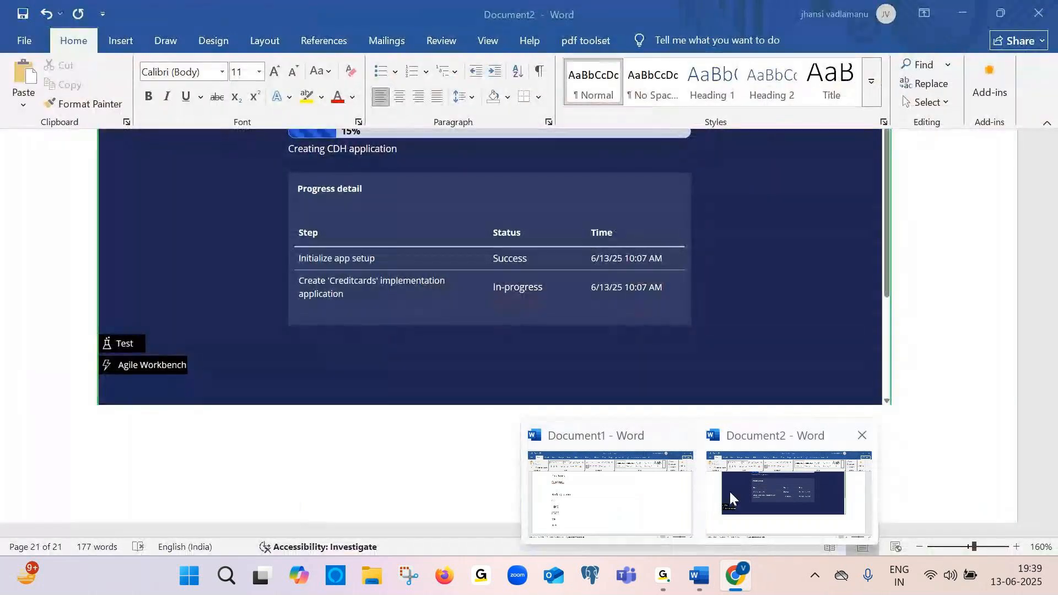
left_click(729, 491)
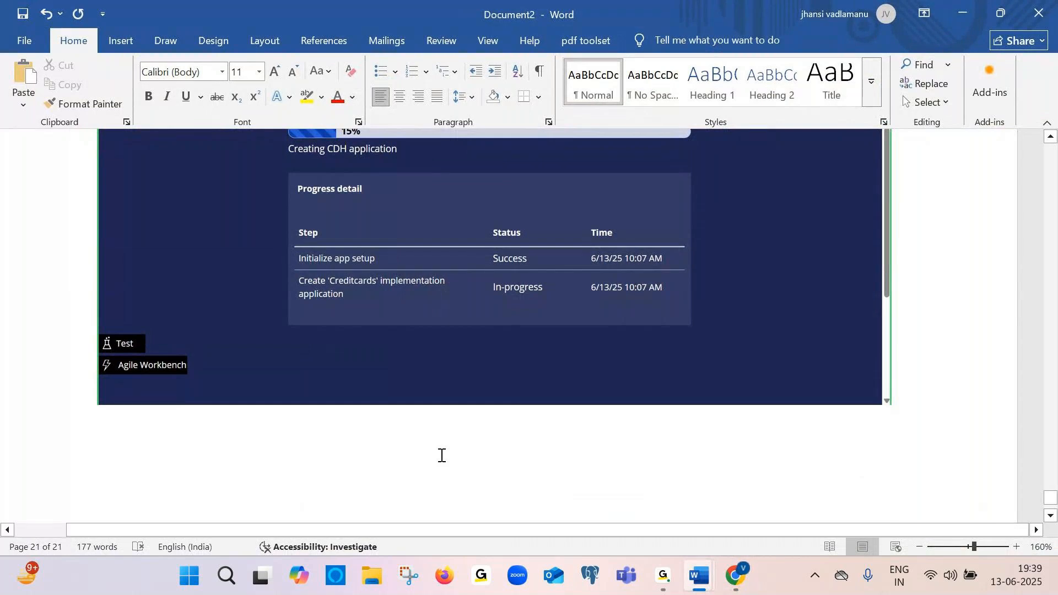
mouse_move(711, 593)
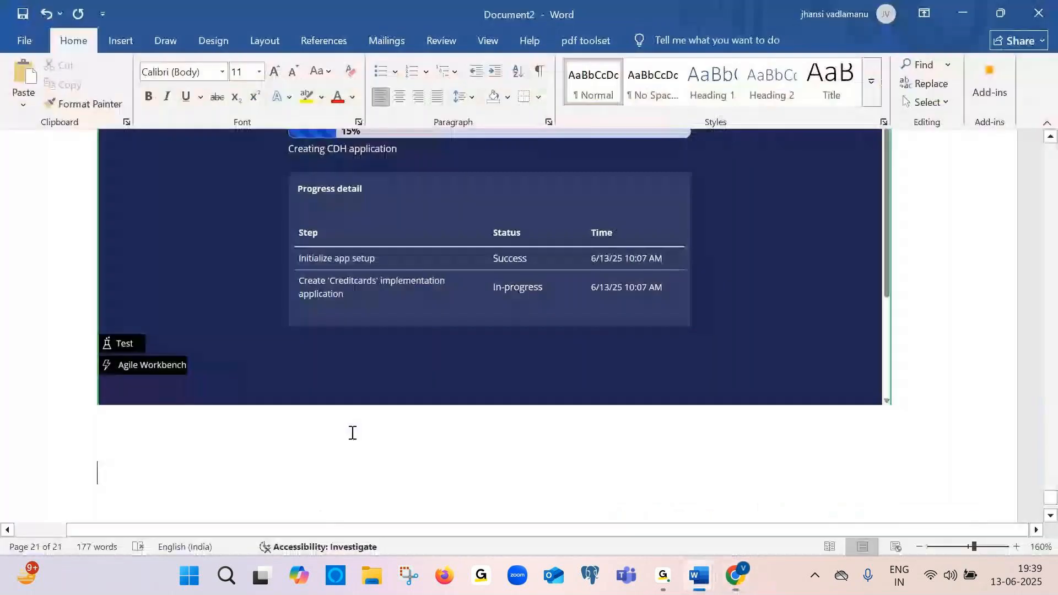
left_click(663, 581)
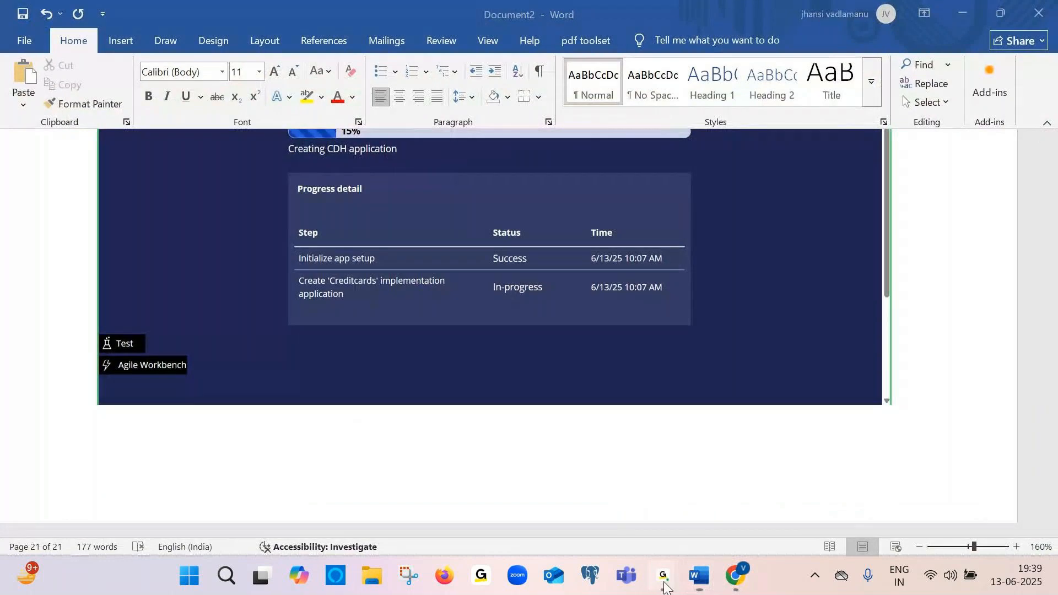
left_click(710, 506)
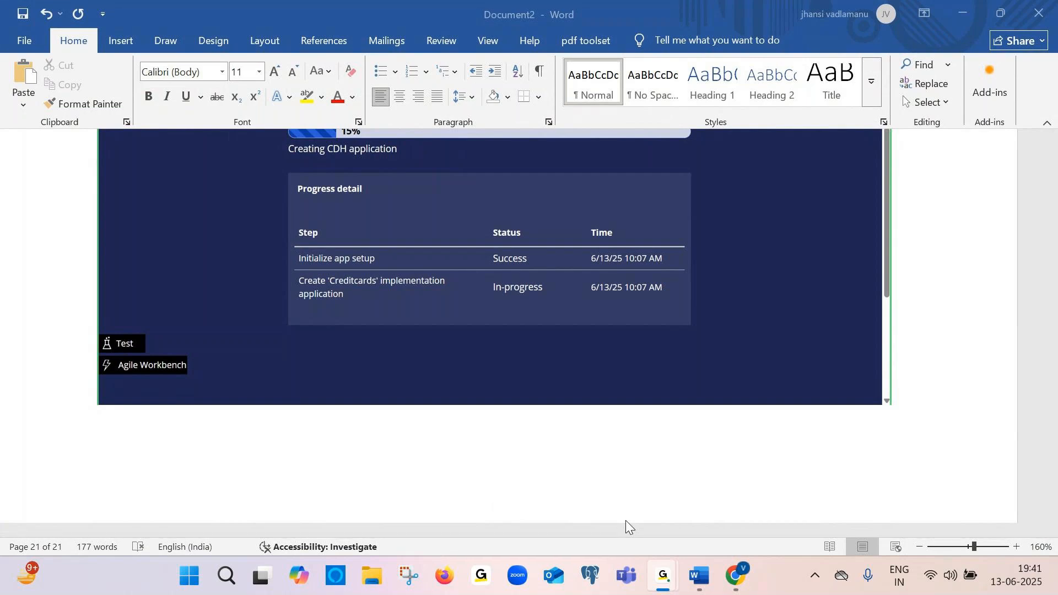
Check the CDH setup progress page in the browser
left_click(625, 520)
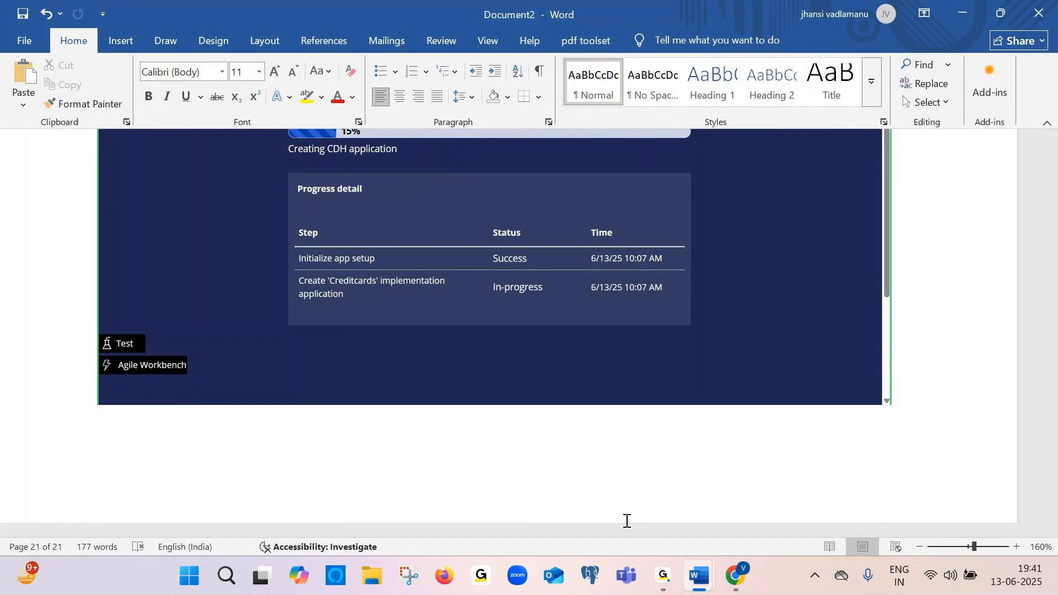
key("alt+Tab")
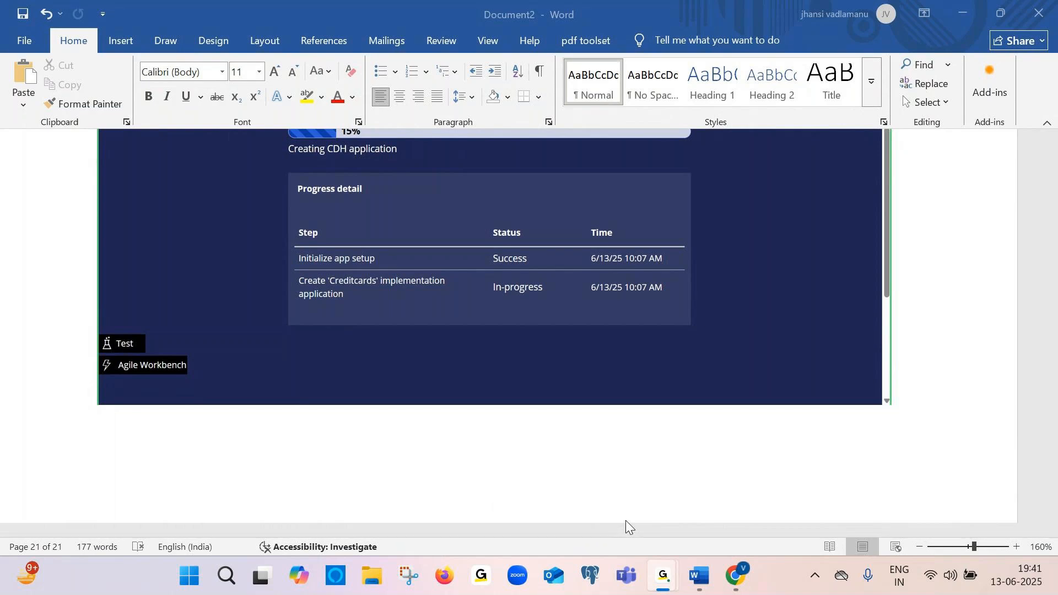
left_click(626, 524)
left_click(628, 526)
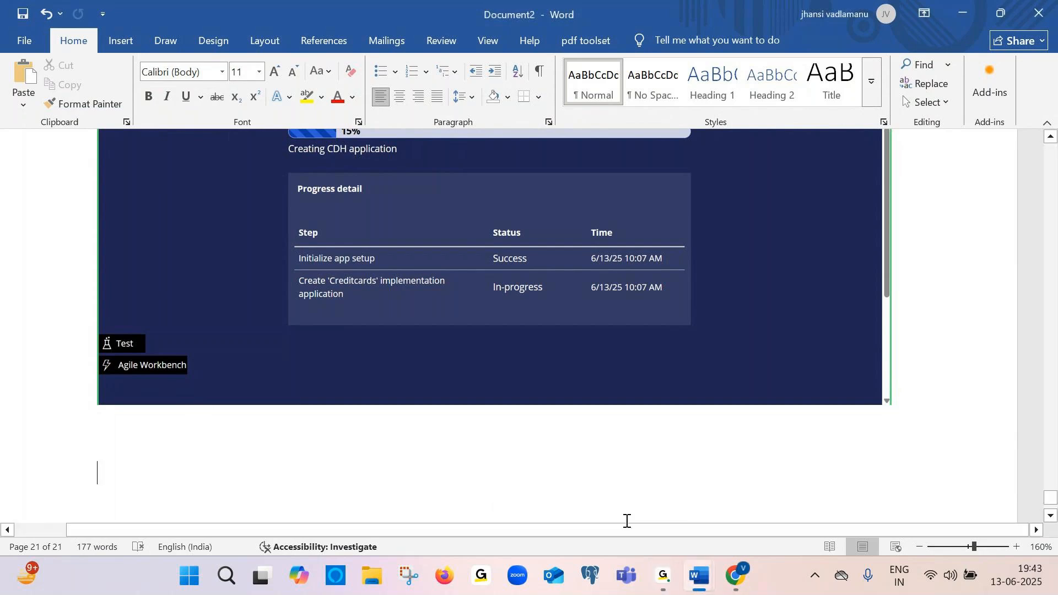
left_click(625, 521)
left_click(733, 573)
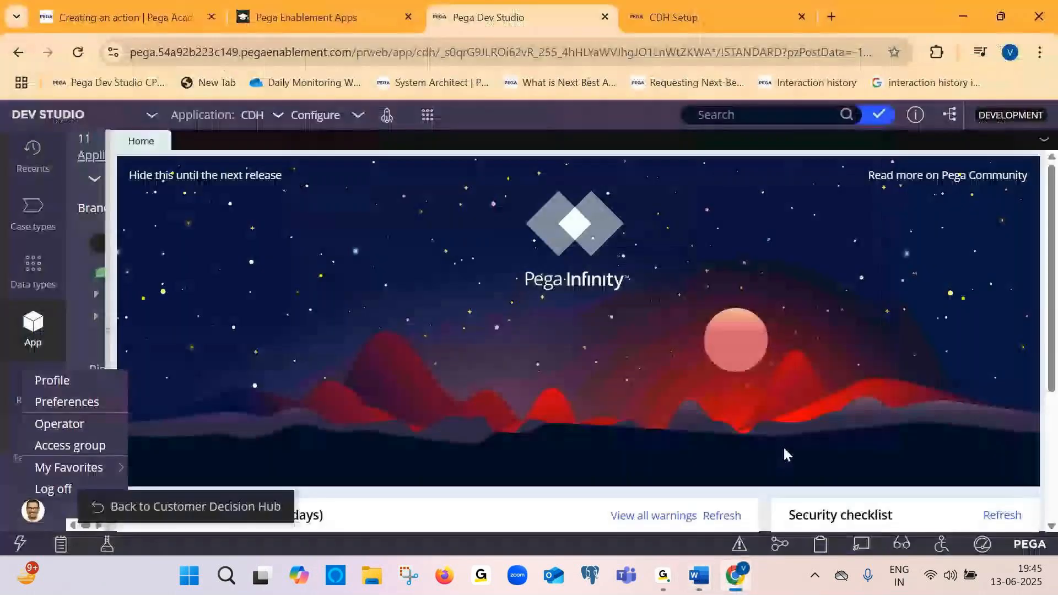
left_click(708, 7)
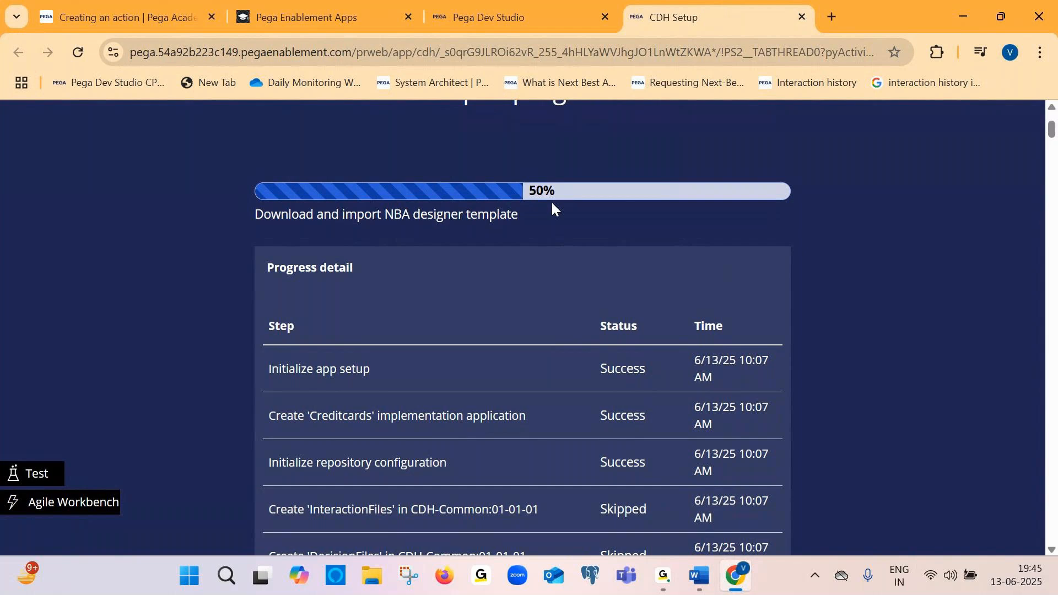
Switch to the Document1 notes and add the line "Next Monday" below "Blue print :"
mouse_move(672, 590)
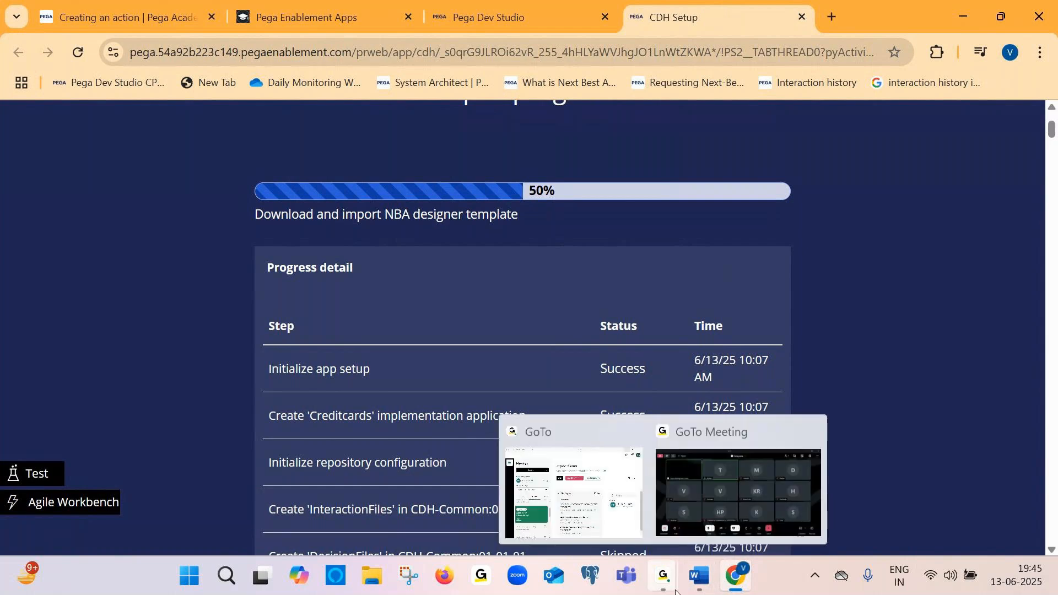
left_click(637, 496)
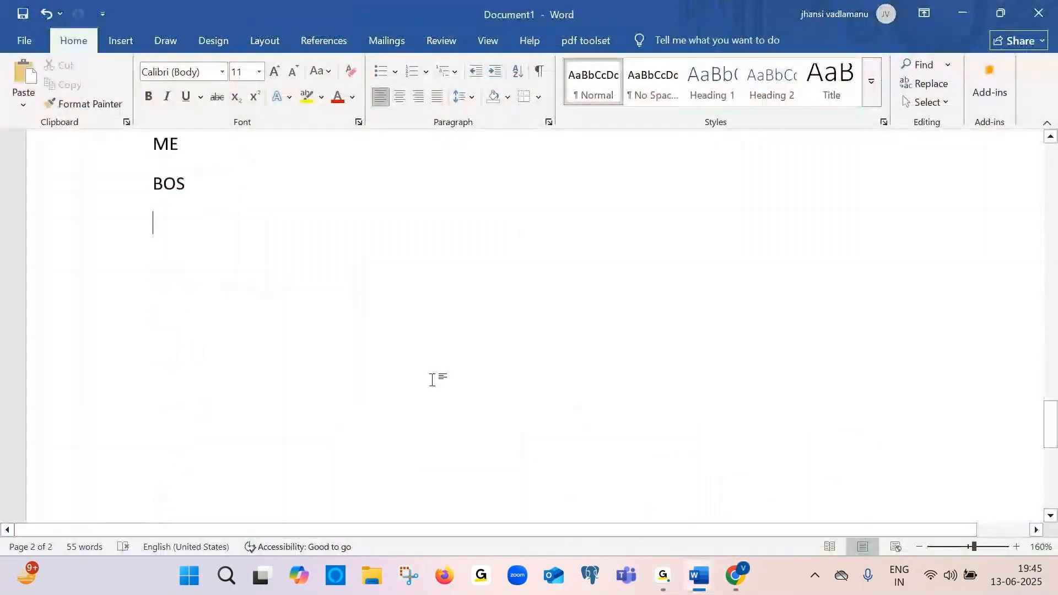
scroll(432, 380, "up", 15)
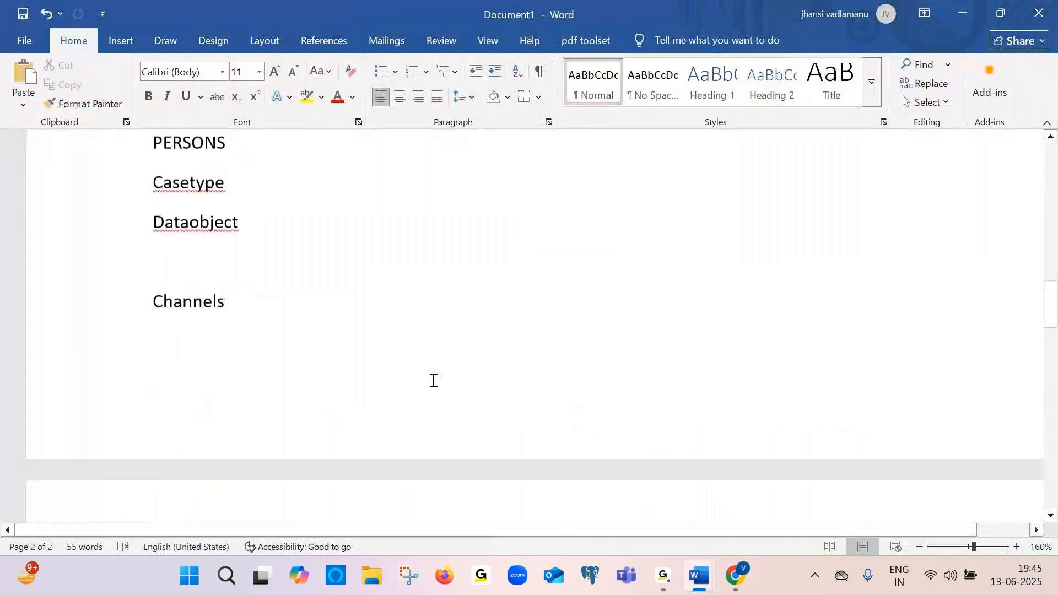
scroll(433, 380, "up", 15)
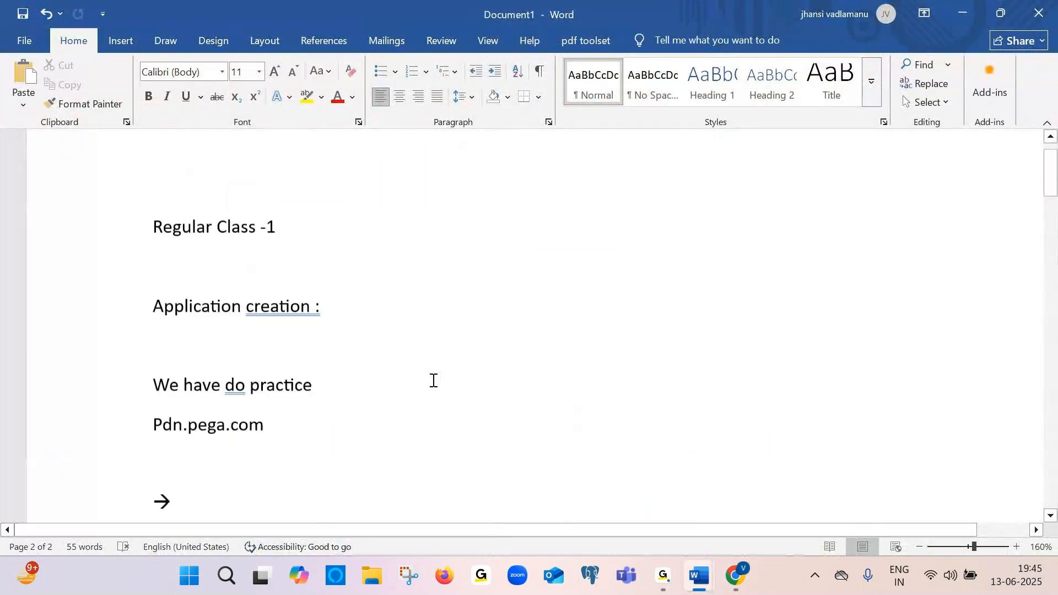
scroll(432, 378, "down", 3)
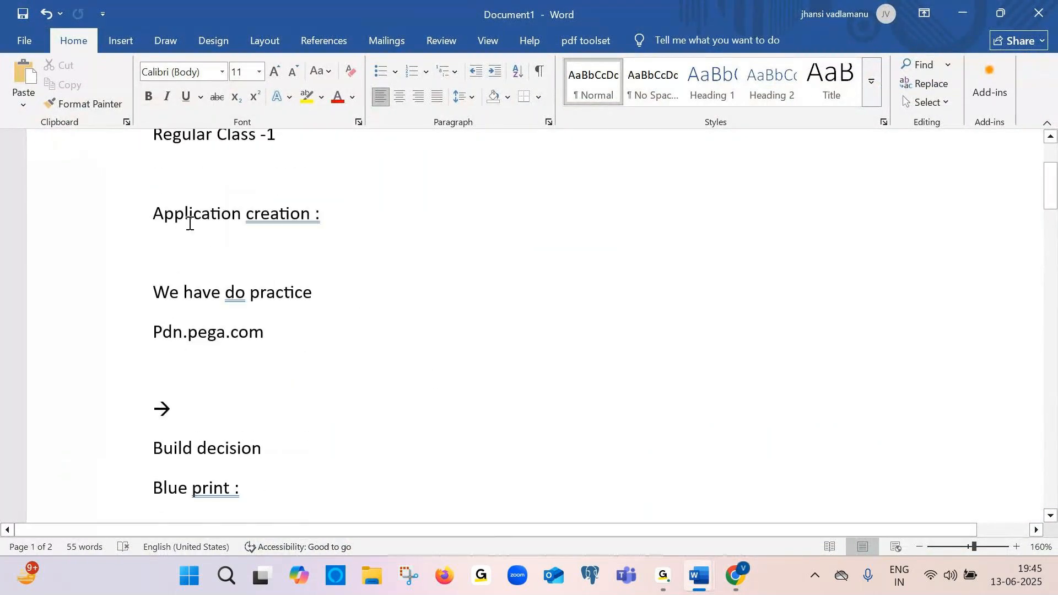
double_click(154, 212)
left_click(364, 231, "shift")
left_click(363, 231)
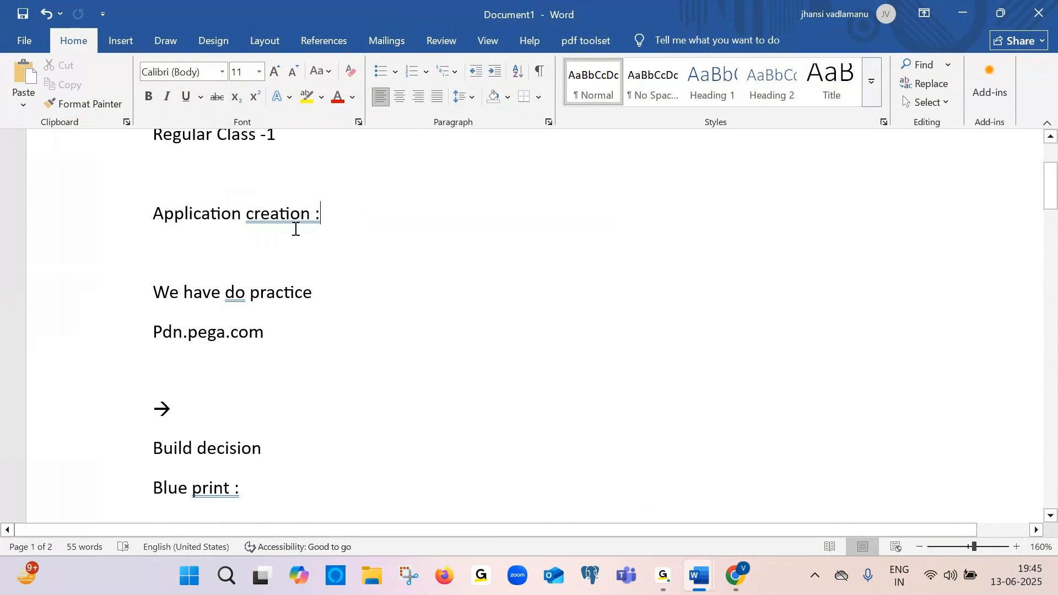
scroll(147, 336, "down", 4)
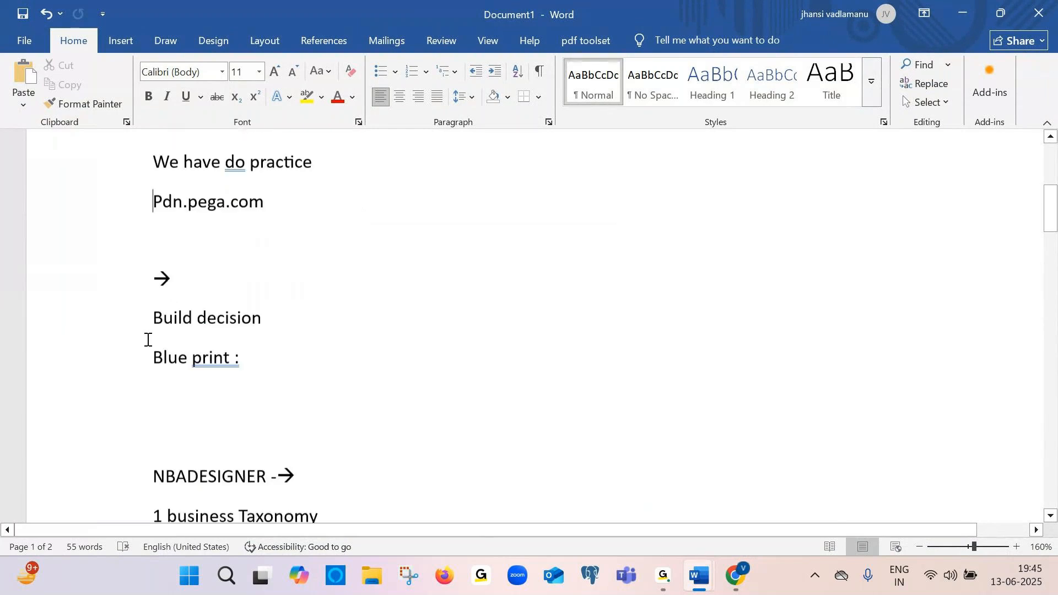
triple_click(225, 302)
left_click(288, 307)
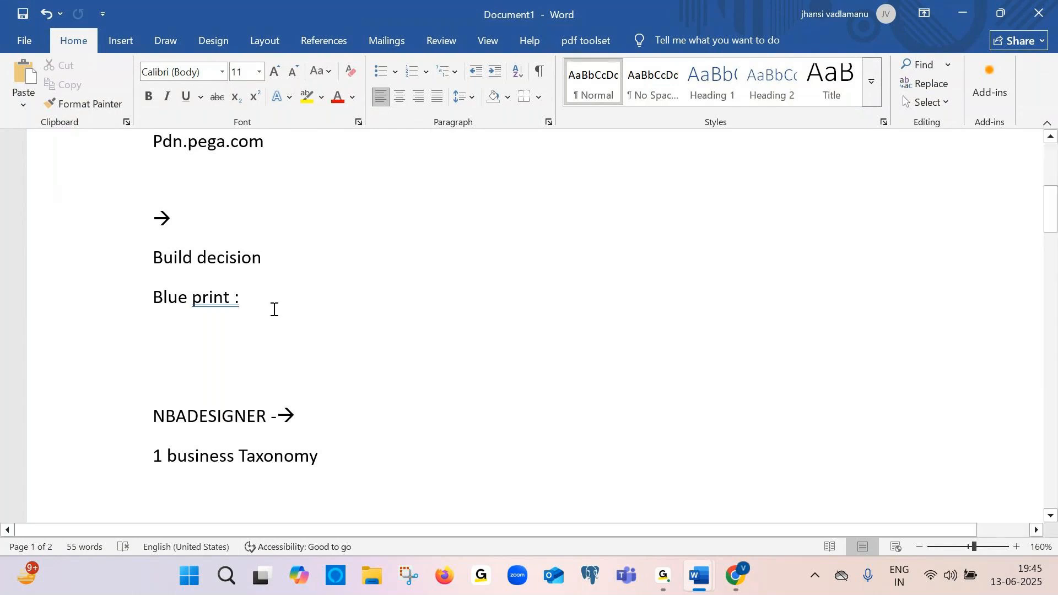
left_click(167, 351)
type("next mo")
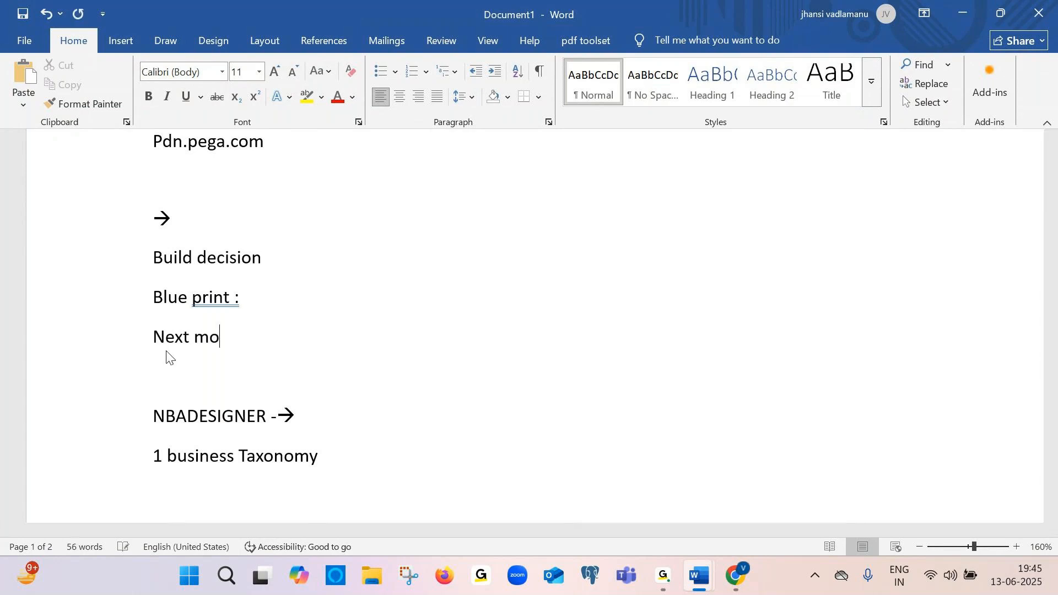
type("nday")
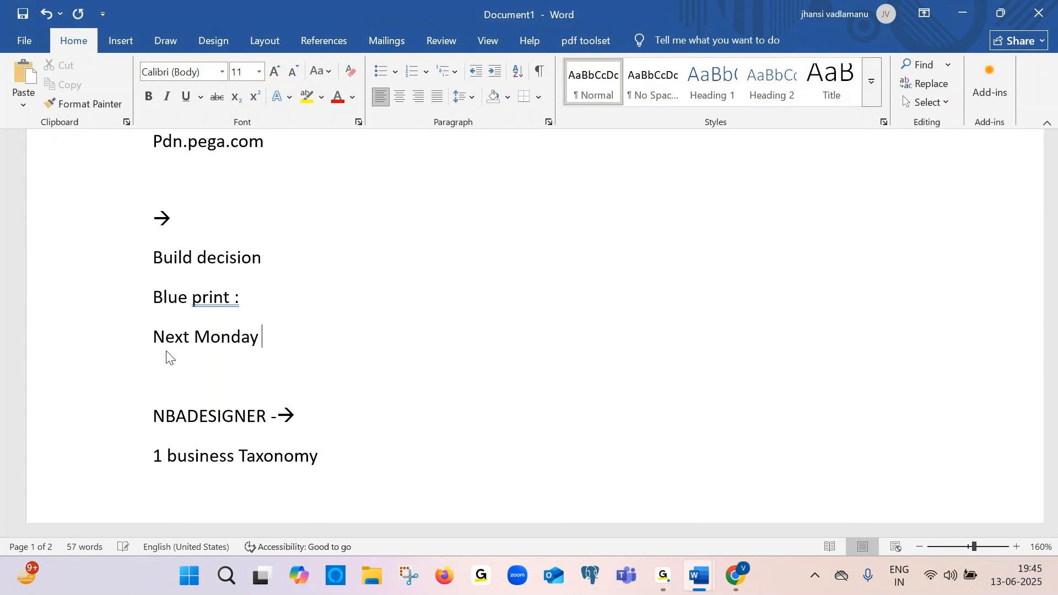
Append "Consist Components" after "NBADESIGNER -→" in the notes and start a new line
left_click_drag(305, 417, 157, 417)
left_click(157, 417)
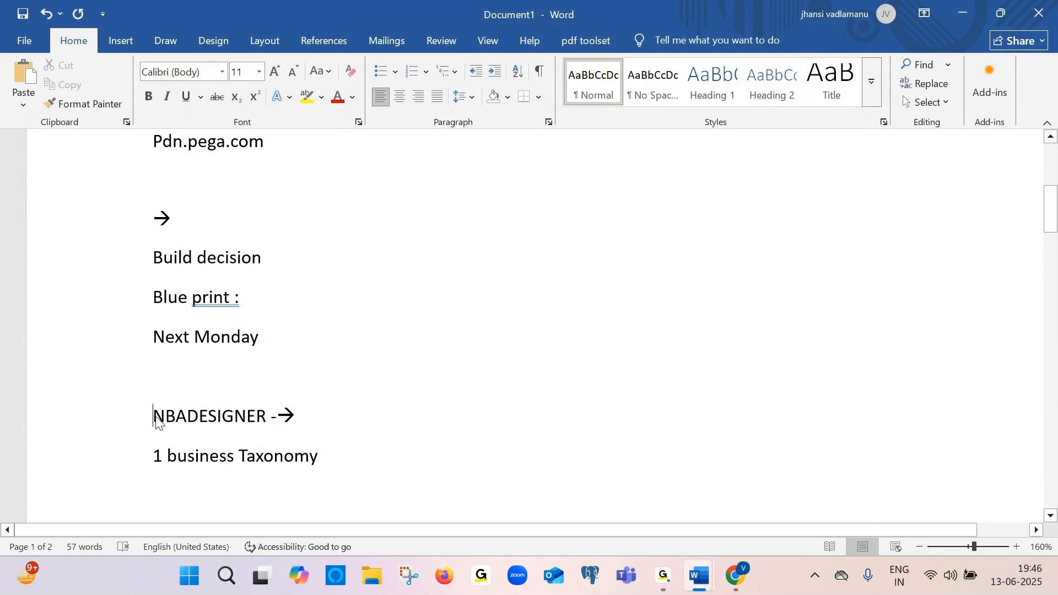
left_click(311, 419)
key("Caps_Lock")
type("Consist")
key("Caps_Lock")
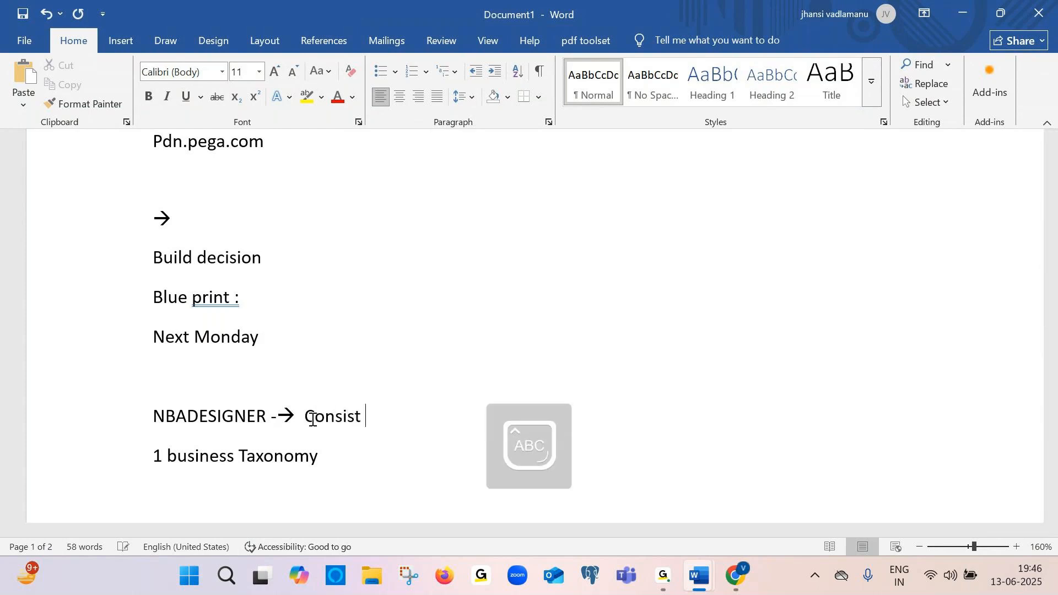
type("C")
key("Caps_Lock")
type("o")
type("mpos")
type("t")
key("Return")
key("BackSpace")
key("BackSpace")
key("BackSpace")
type("nents")
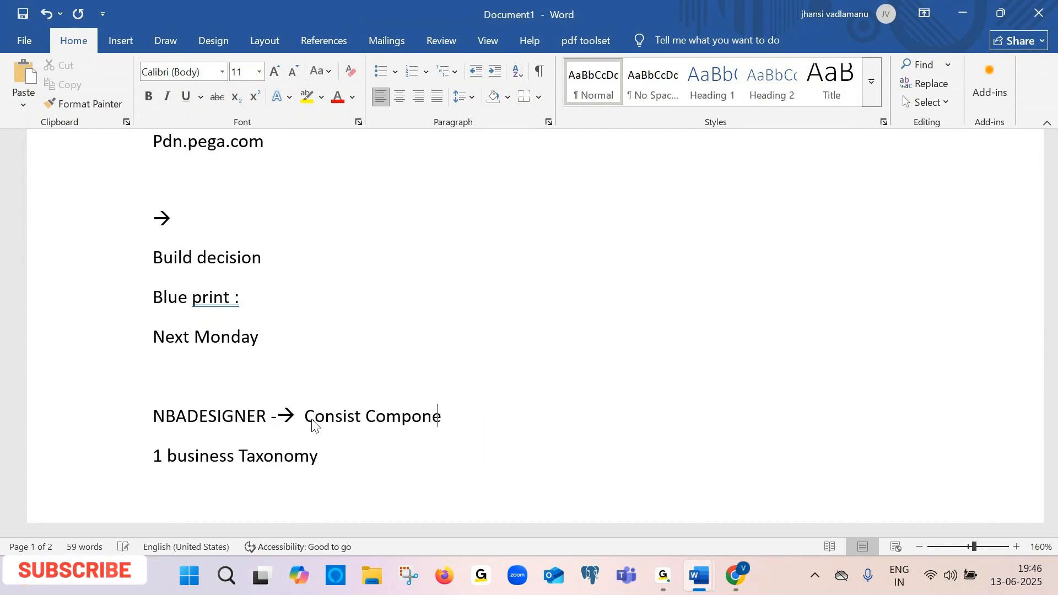
key("Return")
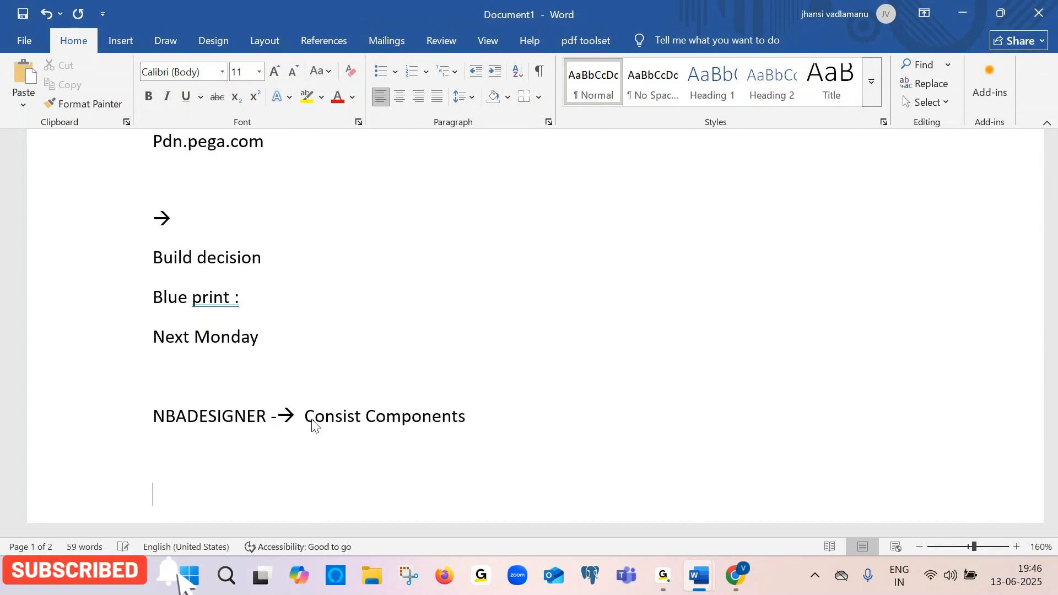
Return from Dev Studio to Customer Decision Hub and open the Next-Best-Action Designer
key("alt+Tab")
left_click(539, 7)
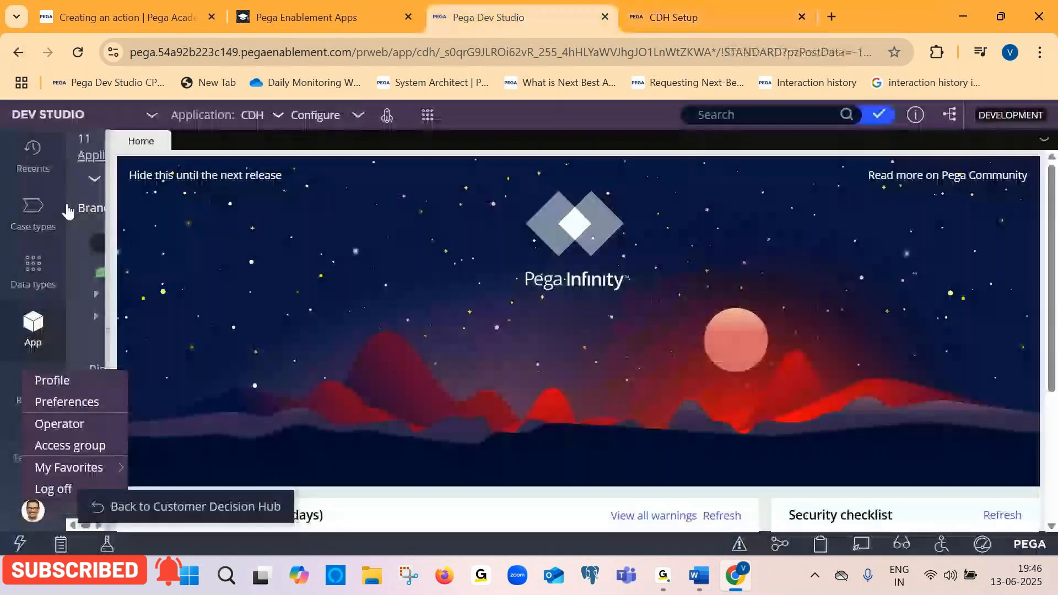
left_click(197, 506)
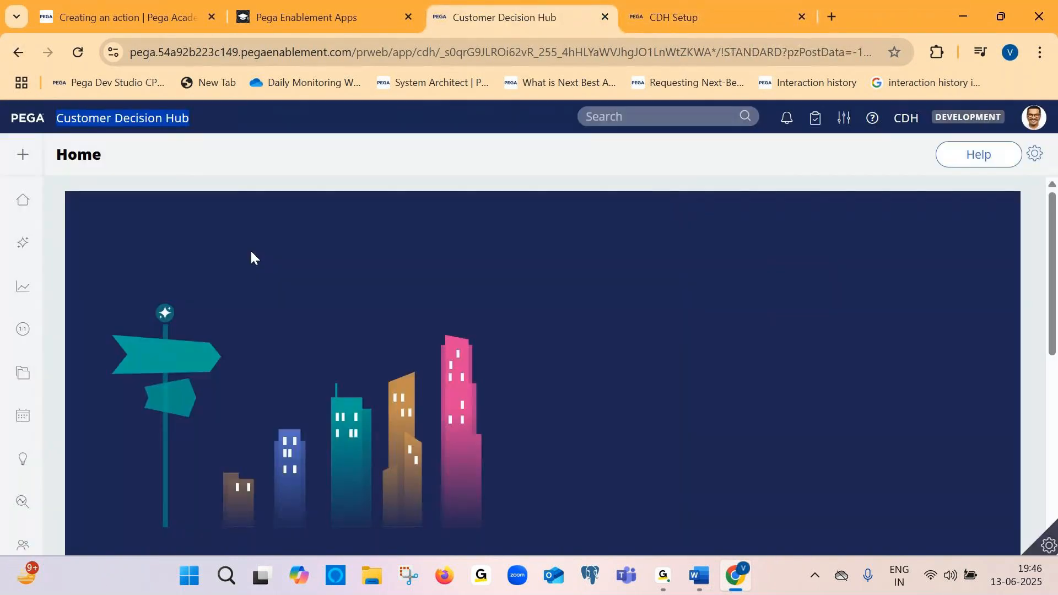
mouse_move(94, 260)
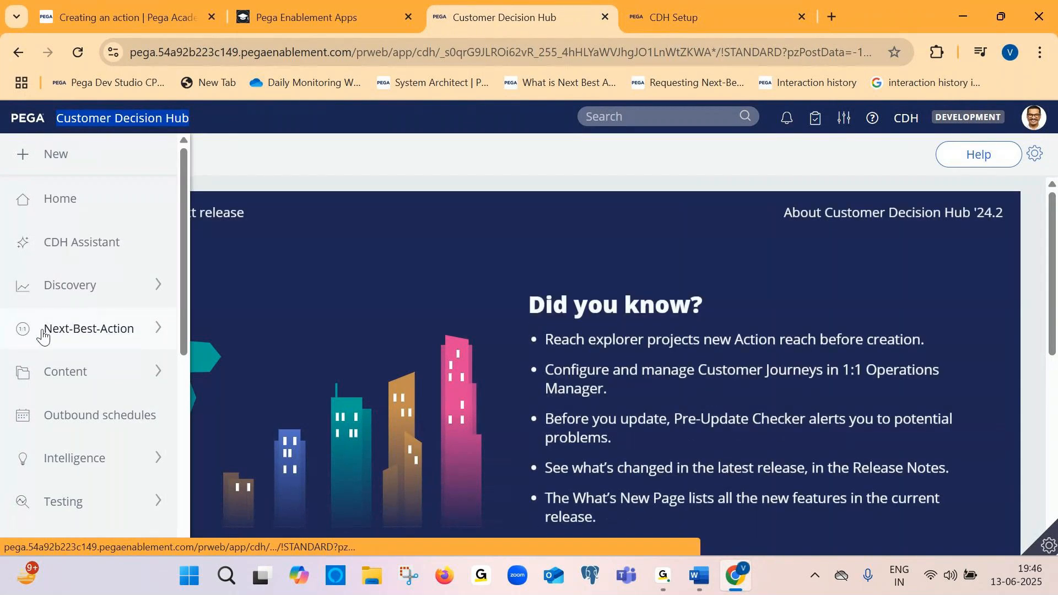
left_click(157, 329)
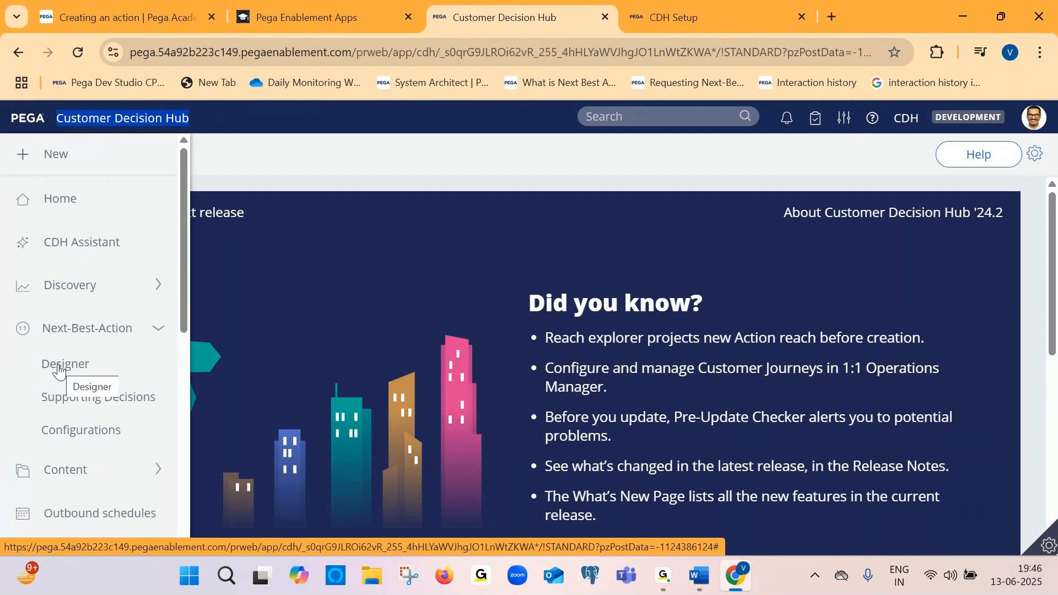
left_click(77, 368)
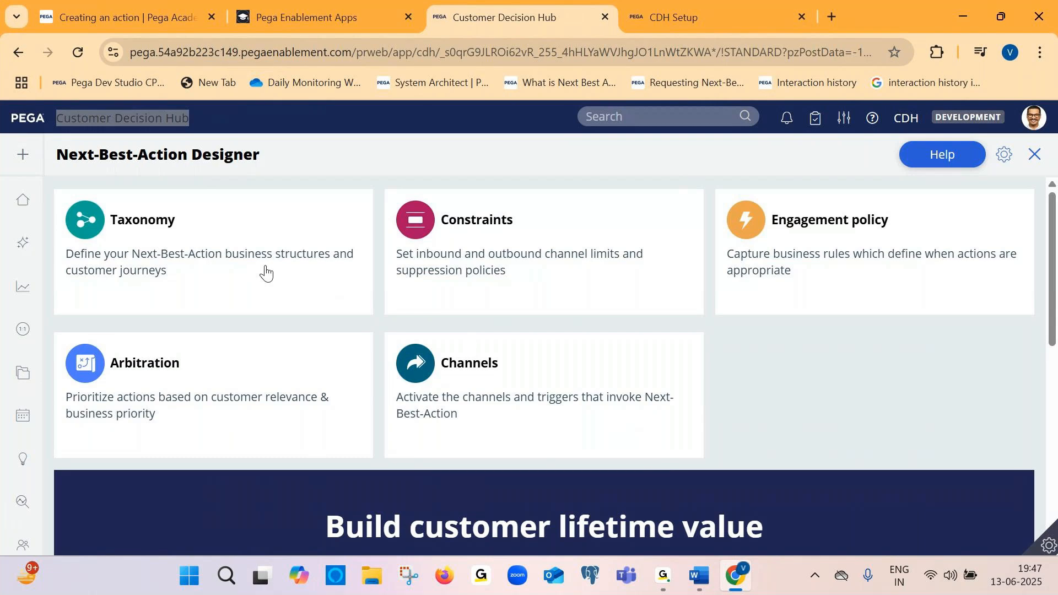
Examine the Next-Best-Action Designer components and its overview section
scroll(265, 271, "down", 5)
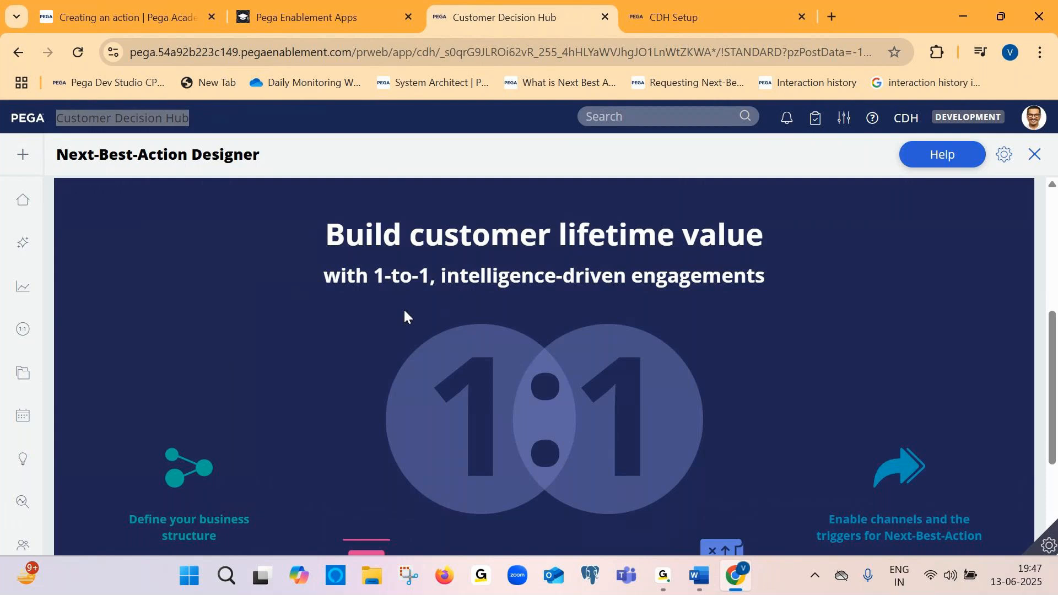
scroll(540, 336, "down", 1)
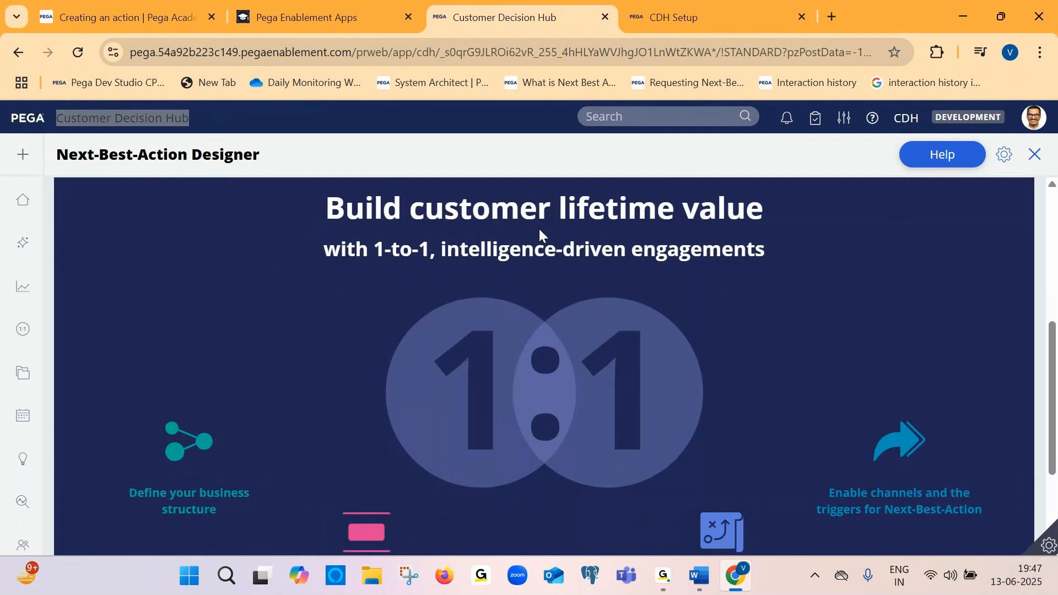
scroll(539, 229, "down", 1)
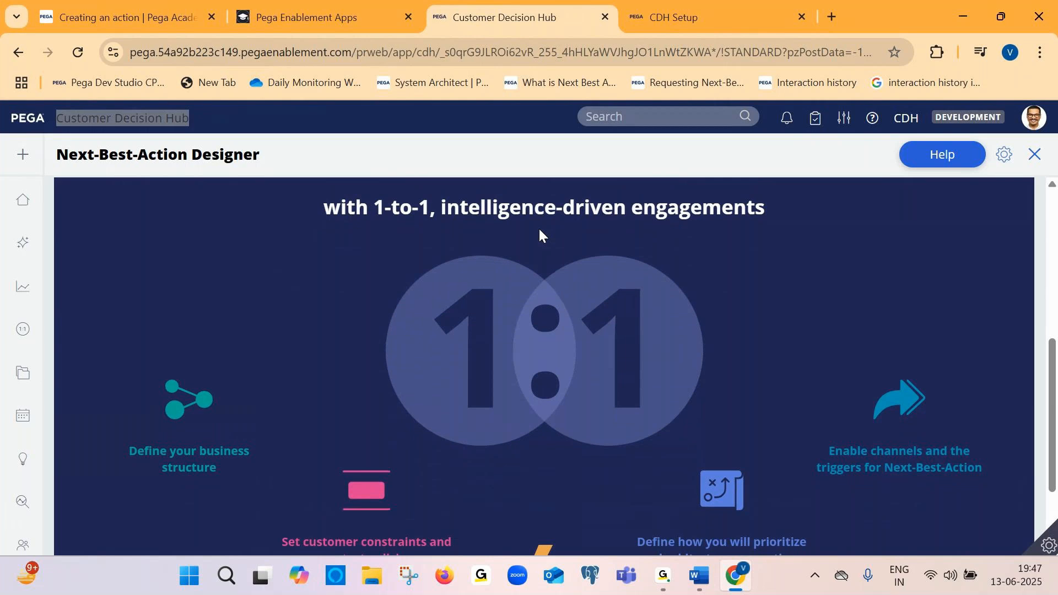
scroll(537, 227, "down", 1)
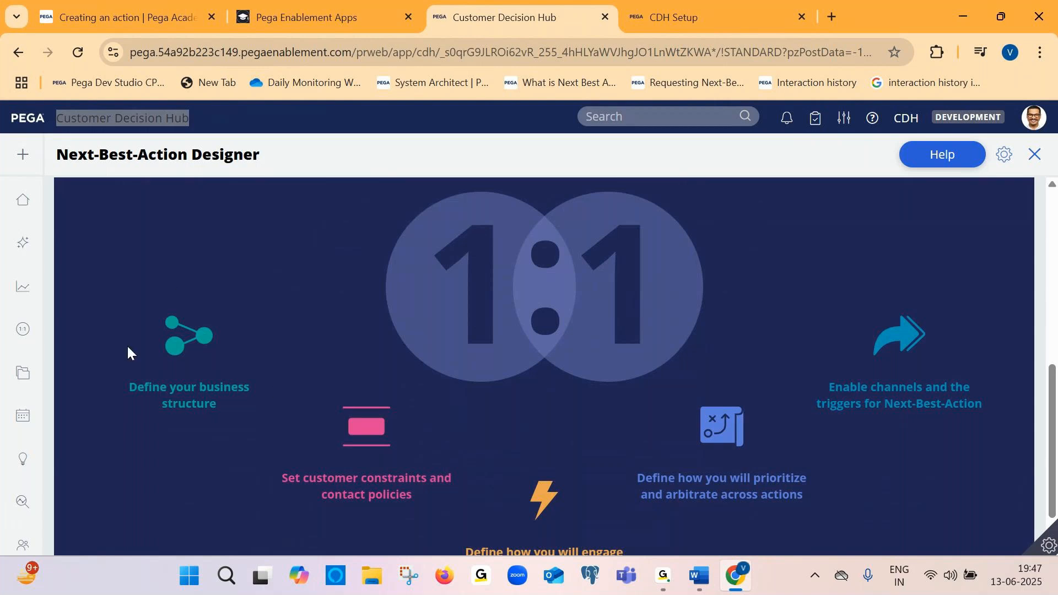
scroll(169, 370, "up", 8)
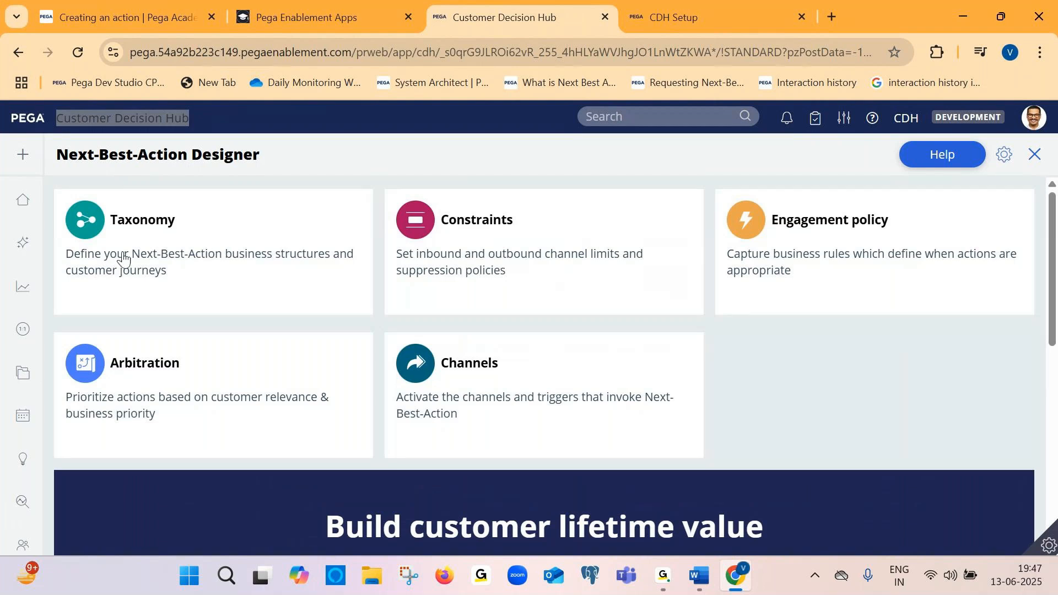
scroll(226, 257, "down", 4)
scroll(242, 303, "down", 3)
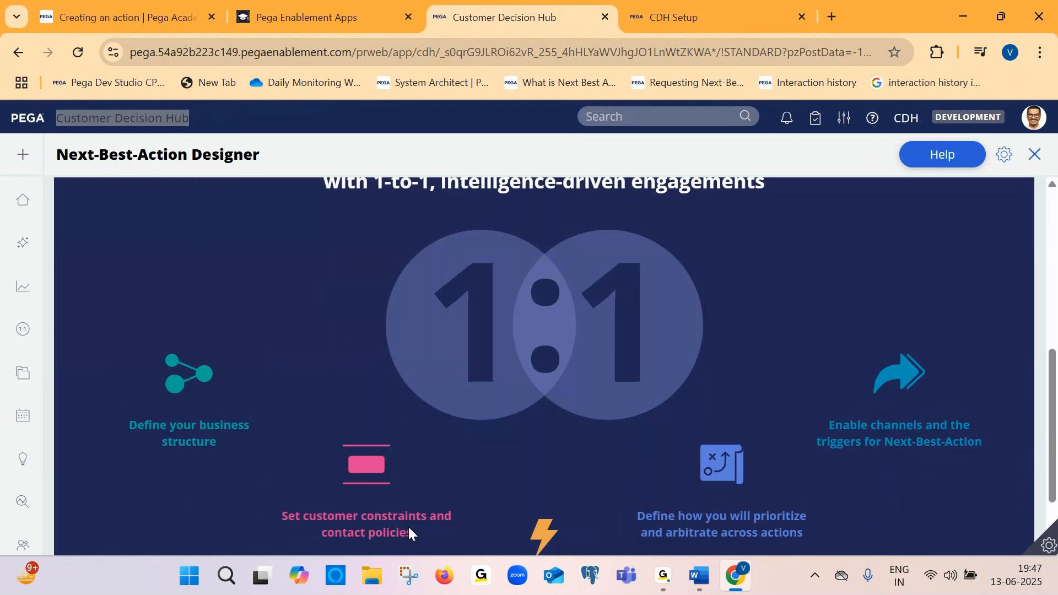
scroll(353, 522, "down", 1)
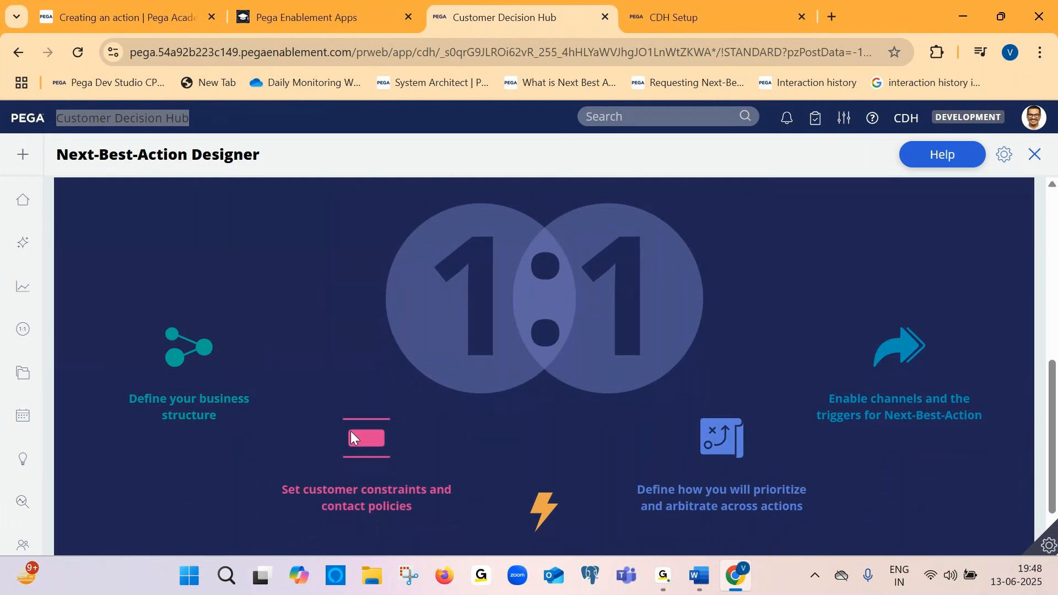
scroll(377, 485, "up", 7)
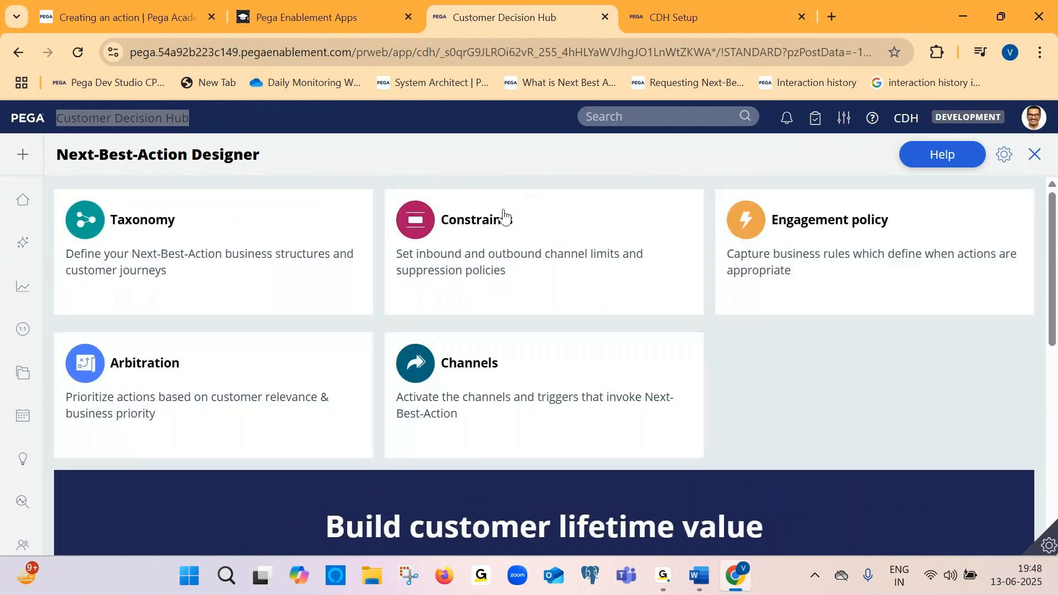
scroll(497, 451, "down", 6)
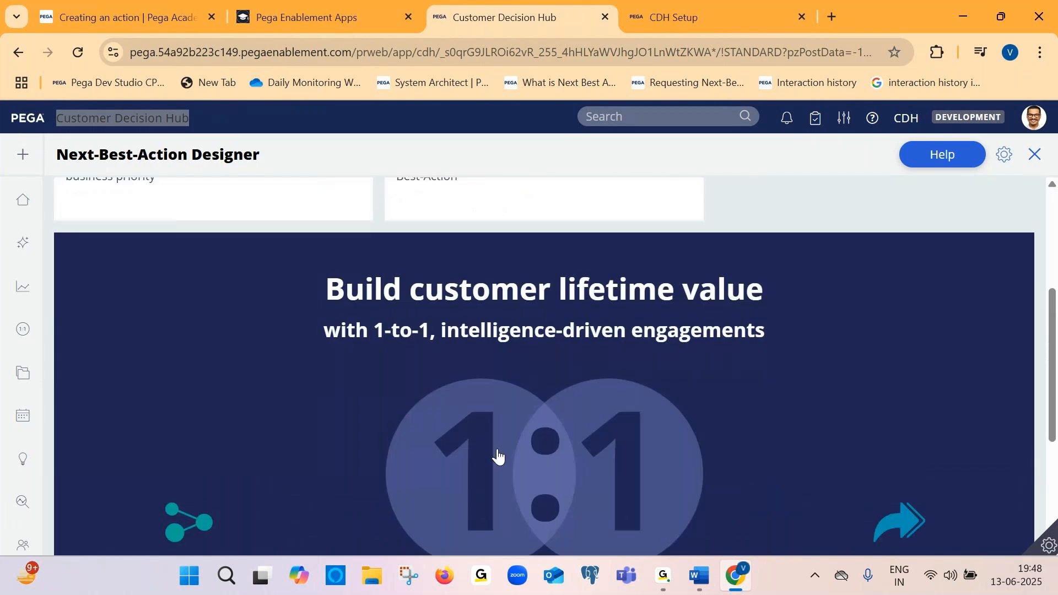
scroll(497, 449, "down", 1)
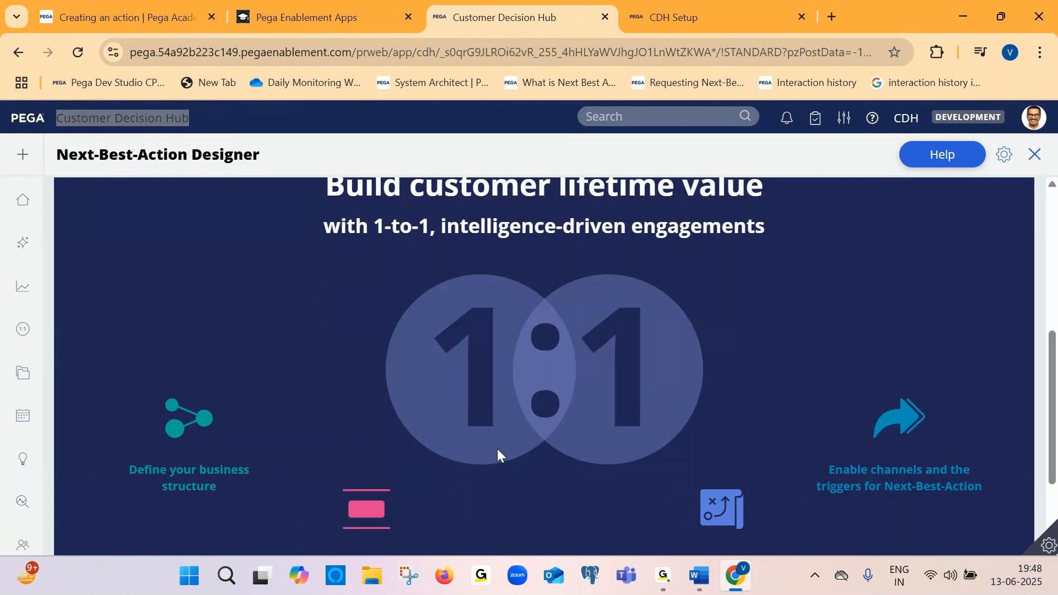
scroll(497, 453, "down", 2)
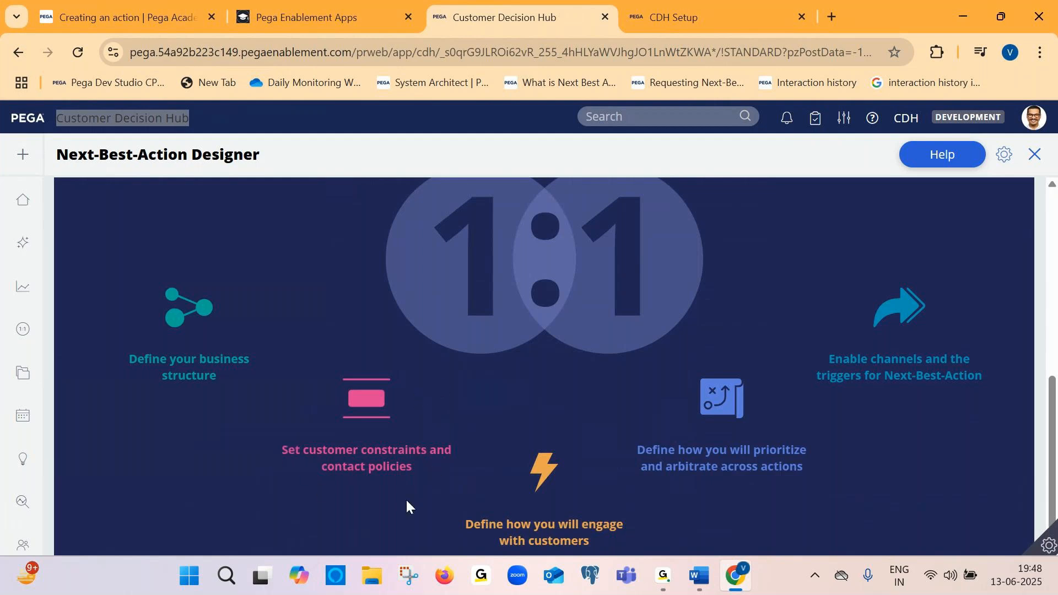
scroll(345, 405, "up", 10)
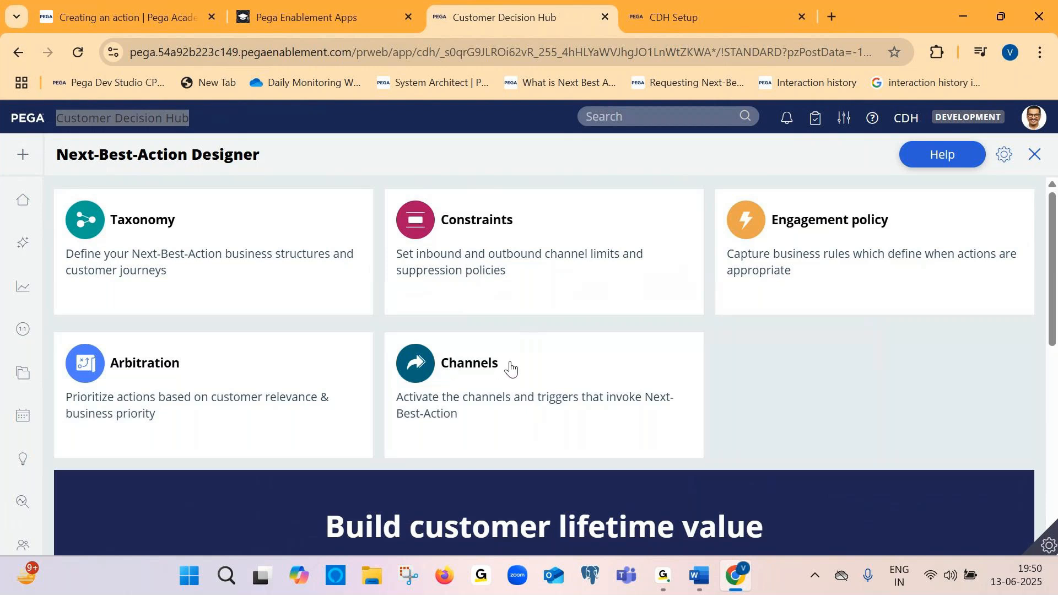
Open the Channels component of the designer and review its active channels and real-time containers
scroll(621, 421, "down", 1)
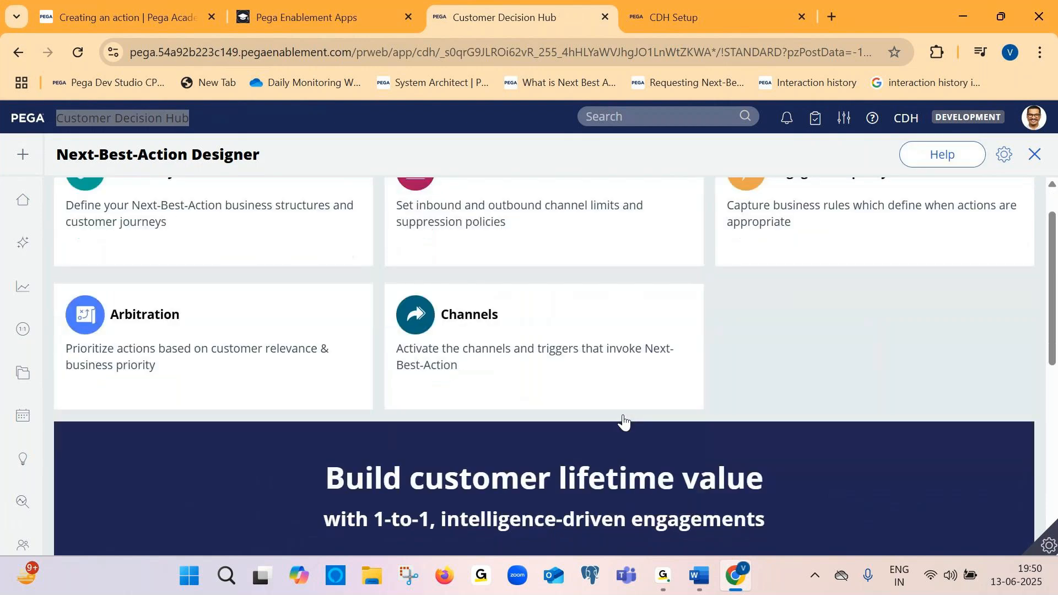
scroll(623, 421, "down", 1)
left_click(510, 303)
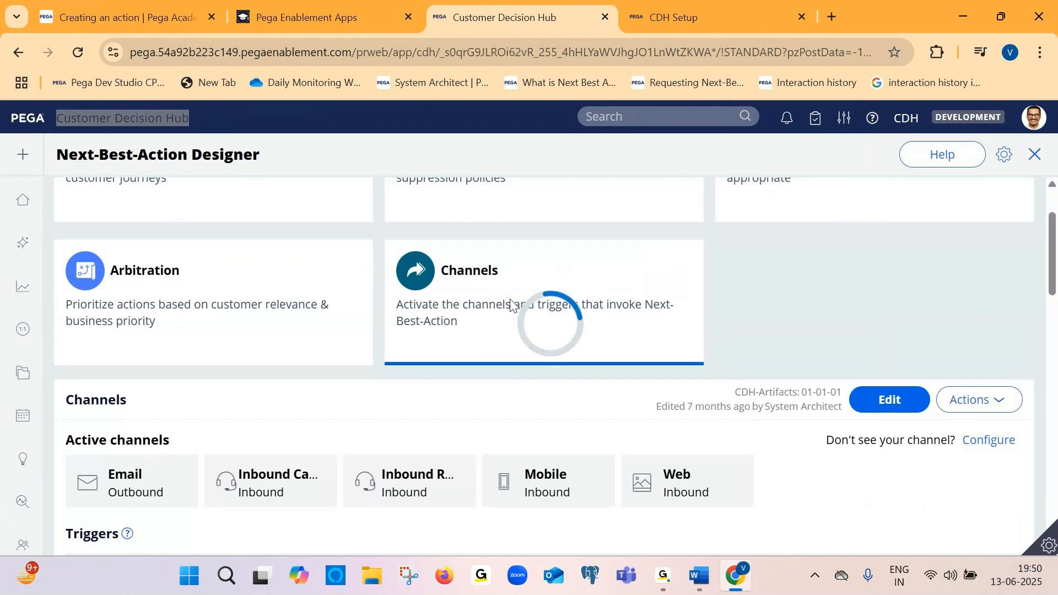
scroll(409, 330, "down", 2)
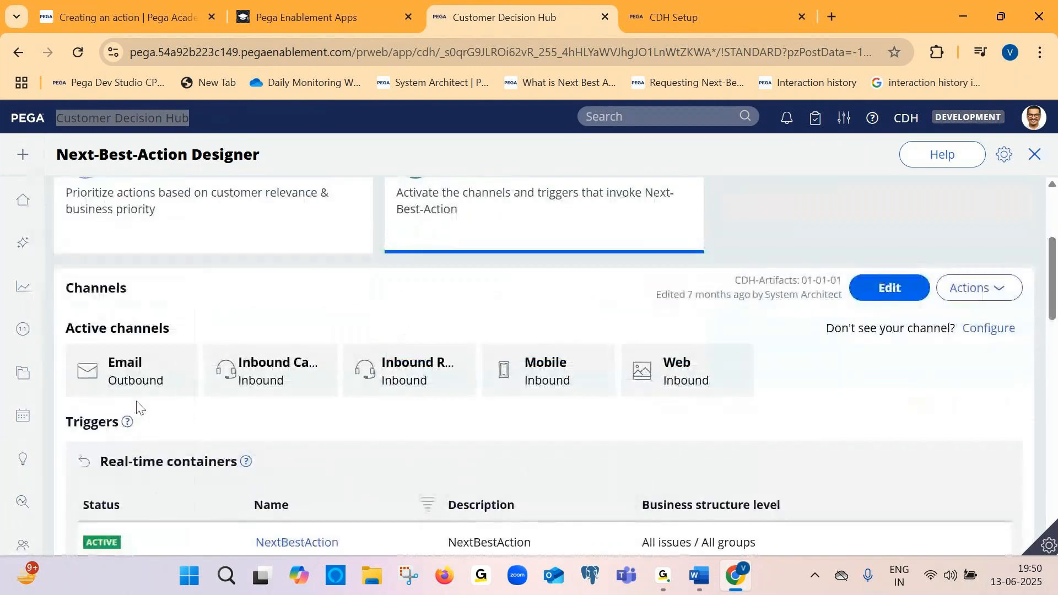
scroll(213, 433, "down", 2)
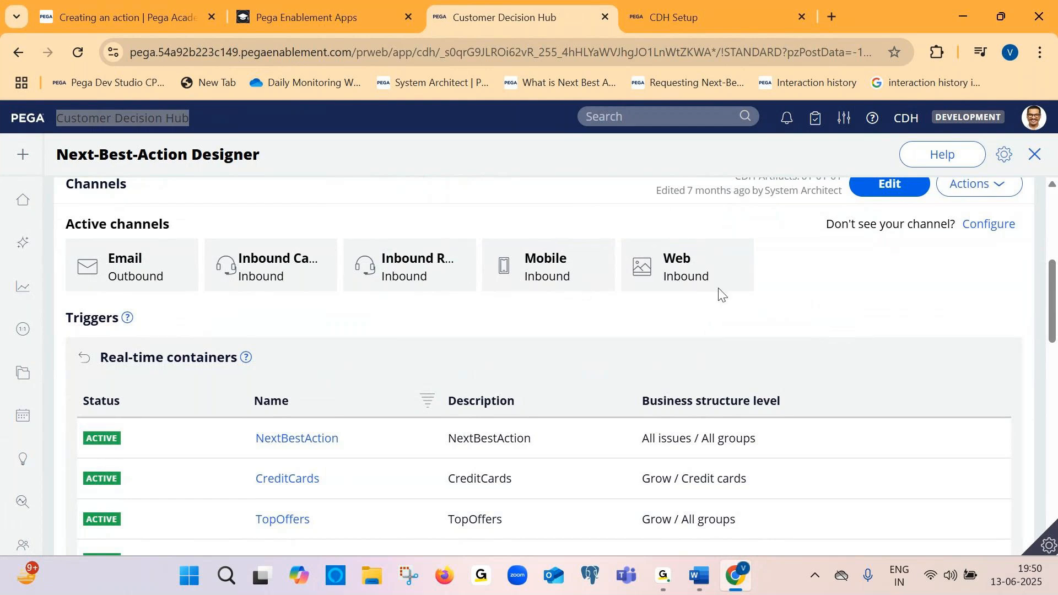
scroll(634, 304, "up", 1)
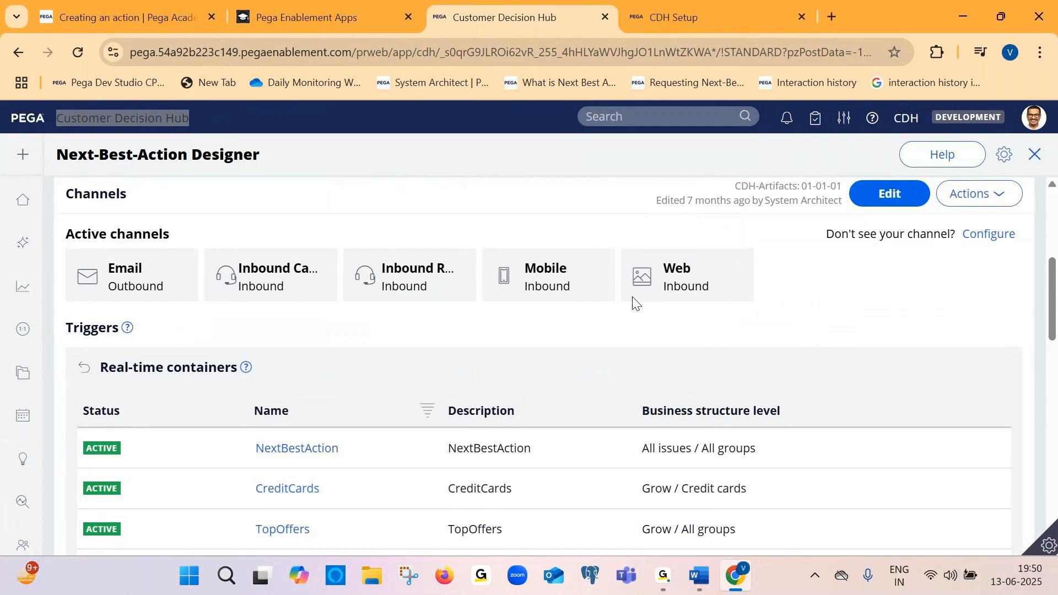
scroll(634, 303, "up", 2)
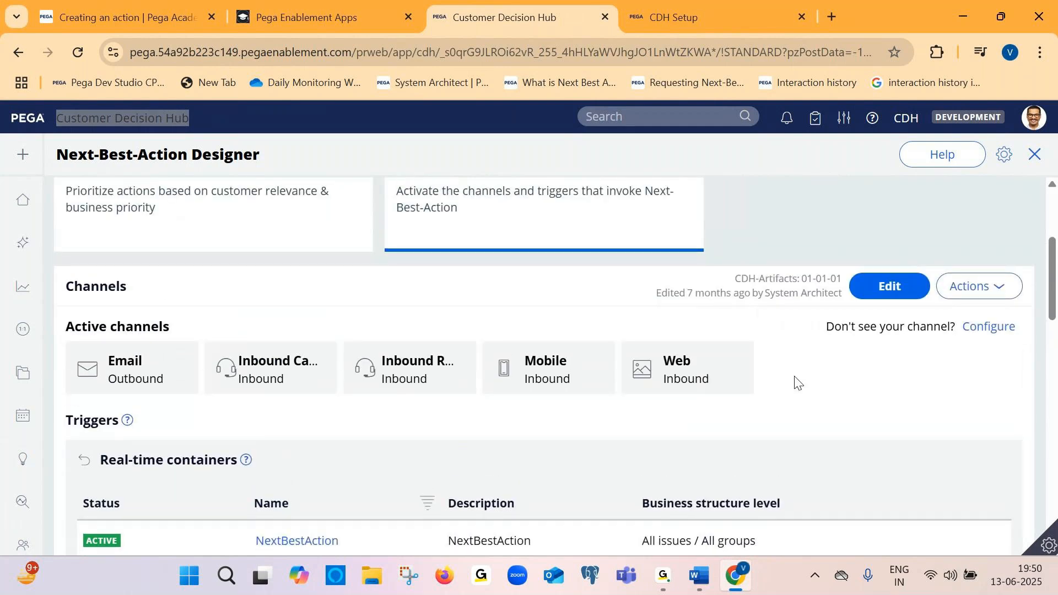
Switch the Channels component into edit mode and open its channel configuration to review the Channels and Next-Best-Action settings
left_click(879, 297)
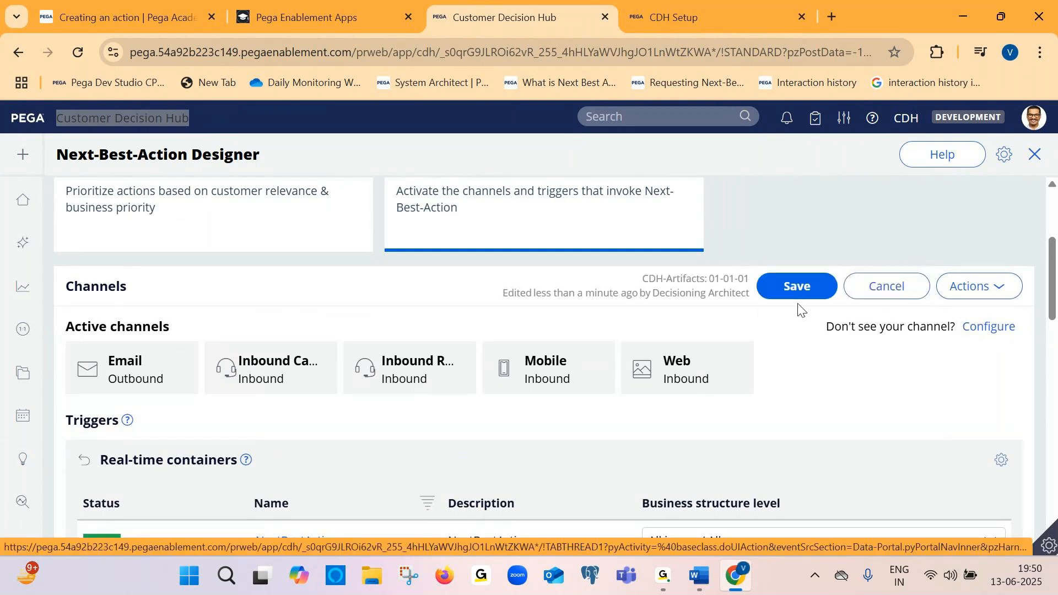
left_click(996, 326)
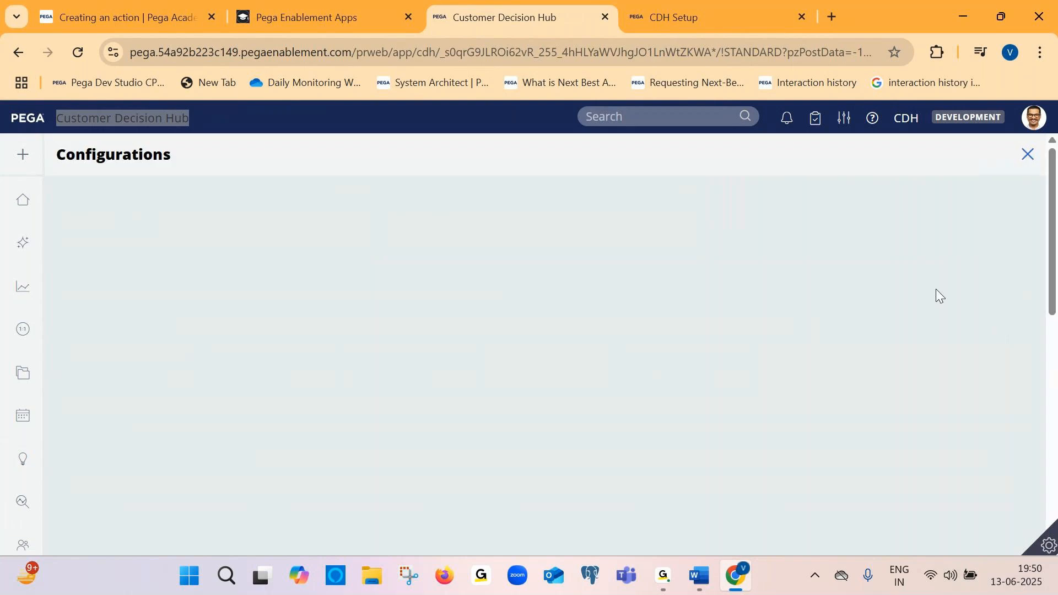
scroll(385, 302, "down", 1)
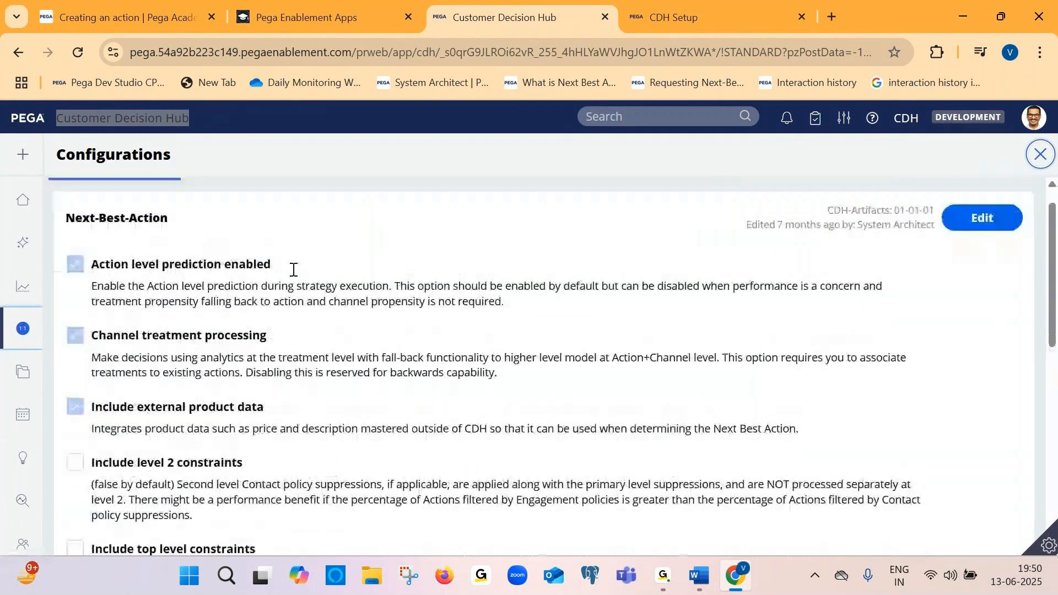
left_click(233, 206)
scroll(234, 358, "down", 1)
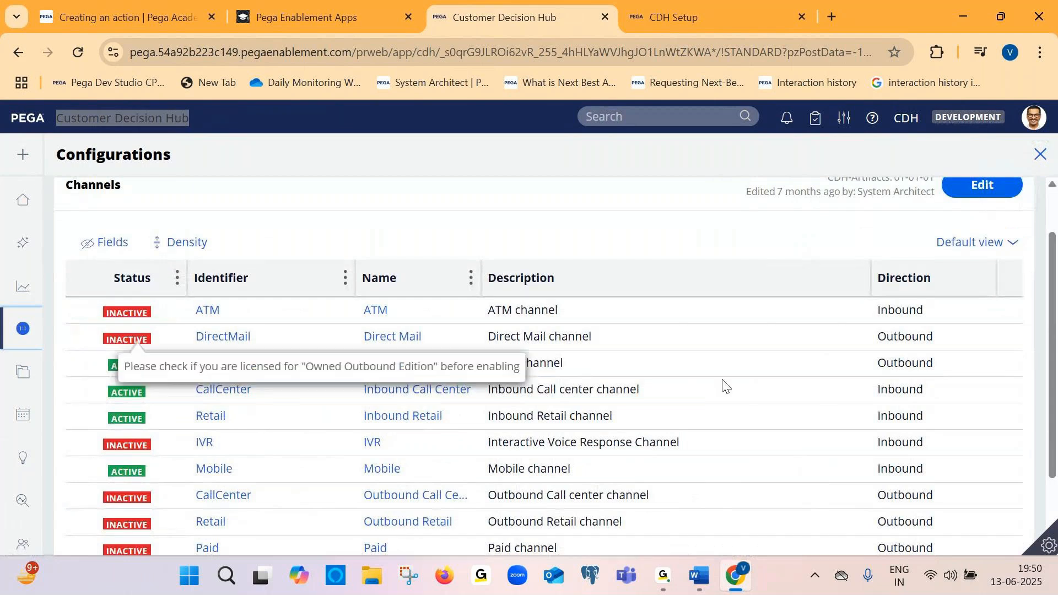
scroll(936, 231, "up", 1)
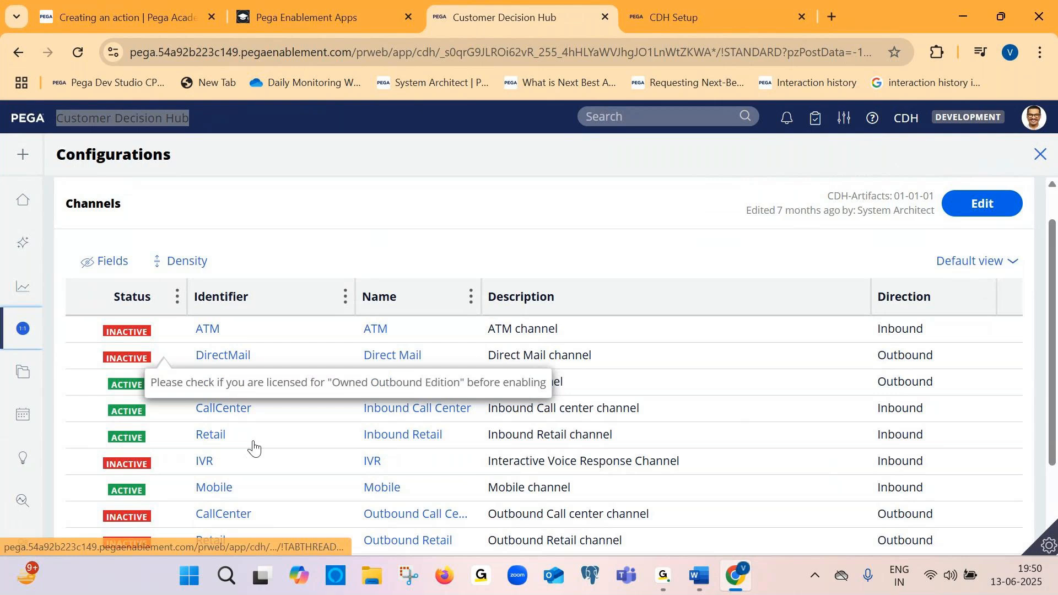
scroll(253, 447, "up", 1)
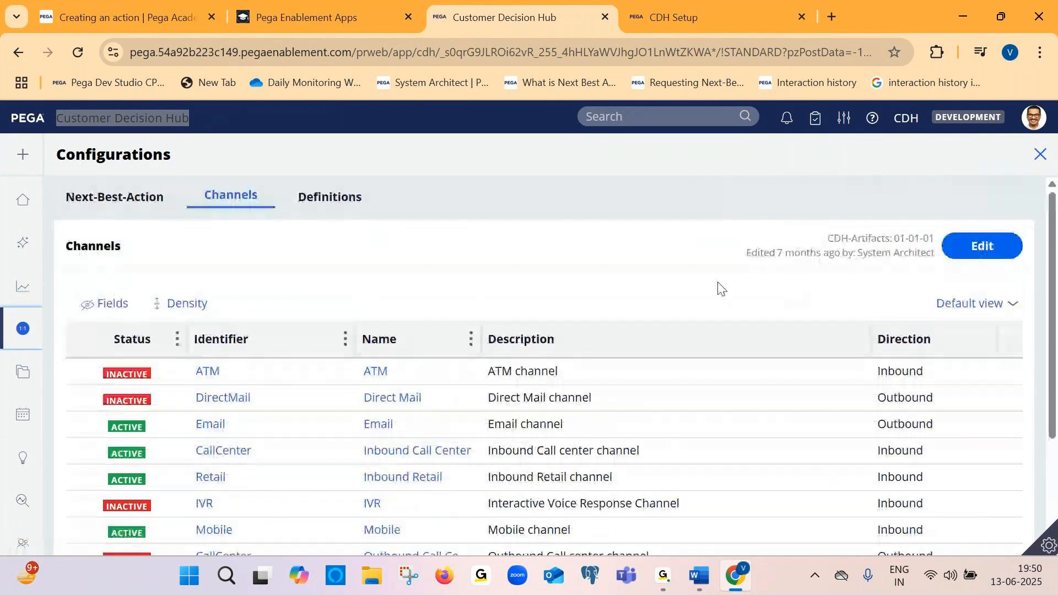
left_click(150, 210)
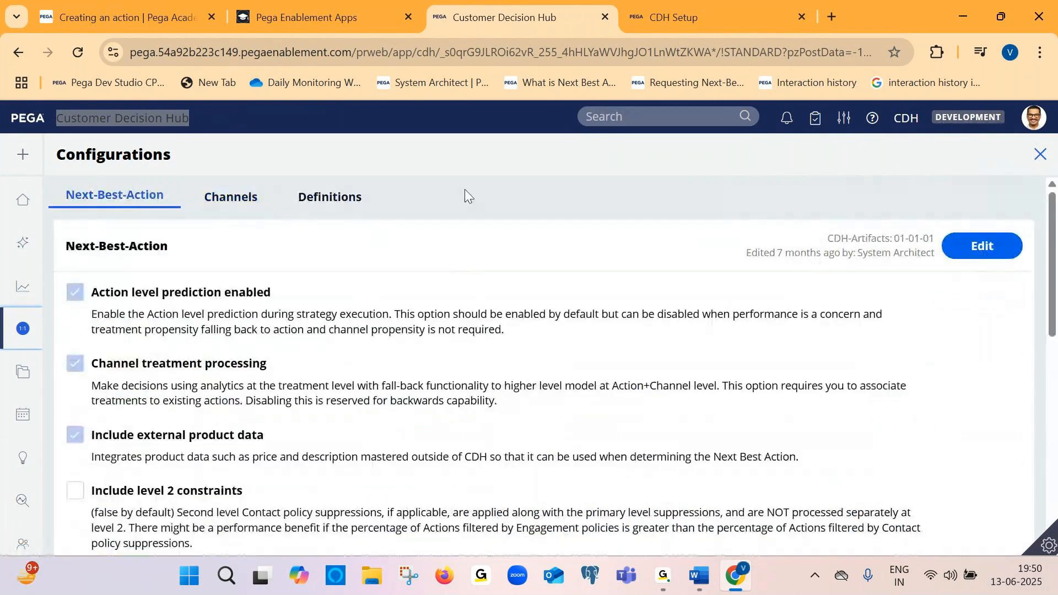
left_click(1040, 155)
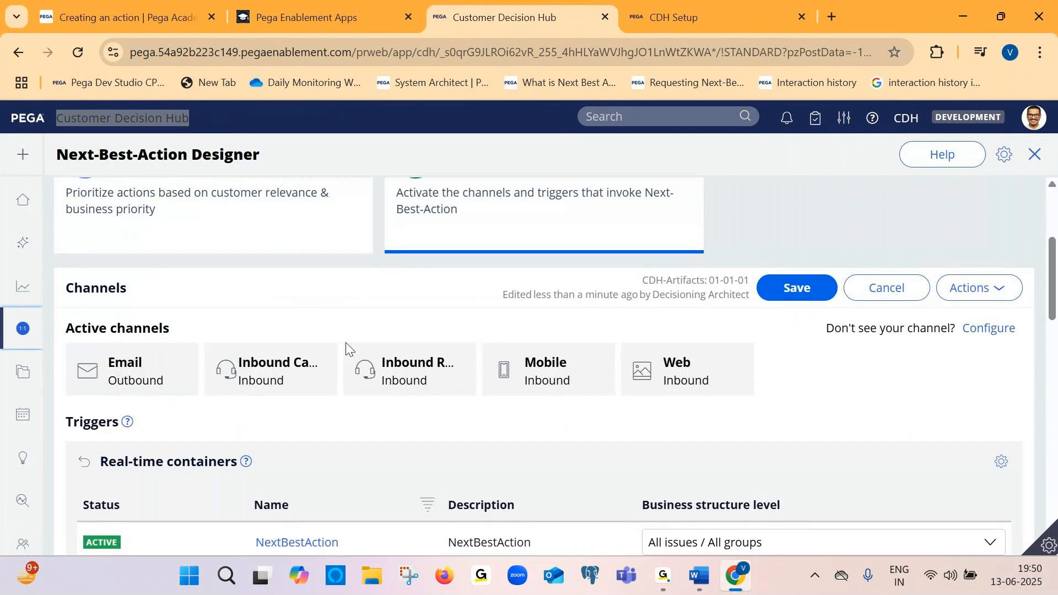
Select the Next-Best-Action Designer heading text
scroll(347, 349, "up", 4)
left_click_drag(67, 156, 279, 172)
left_click(279, 172)
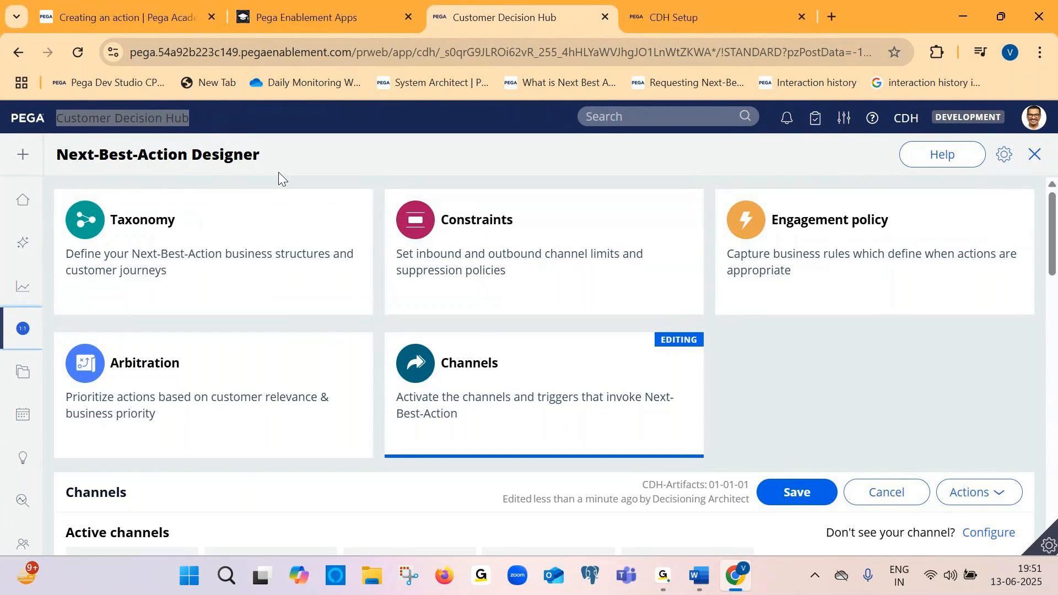
left_click_drag(275, 169, 69, 160)
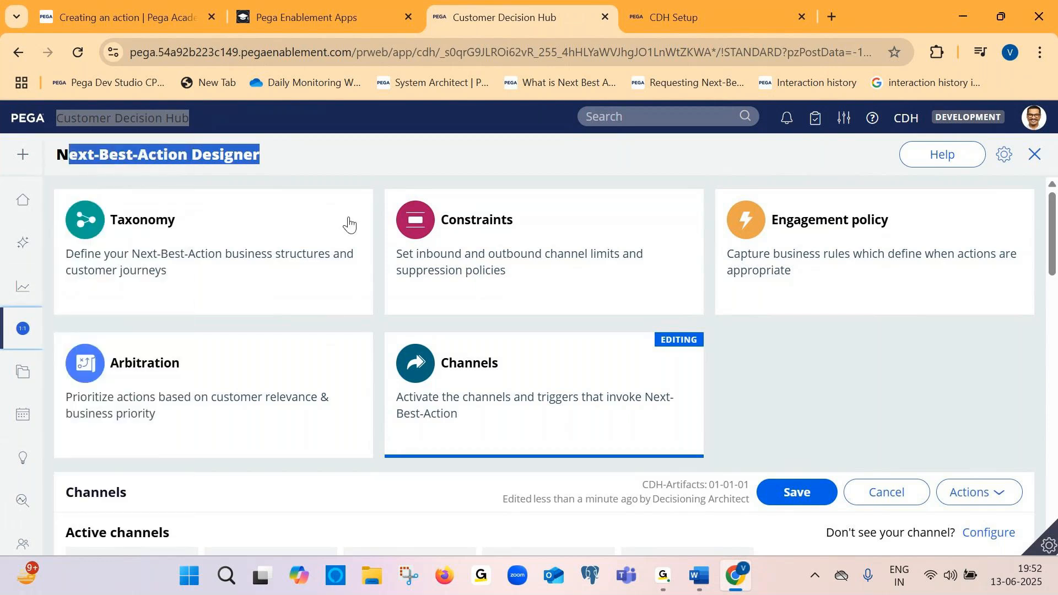
Open the Taxonomy component and select its title text
left_click(857, 228)
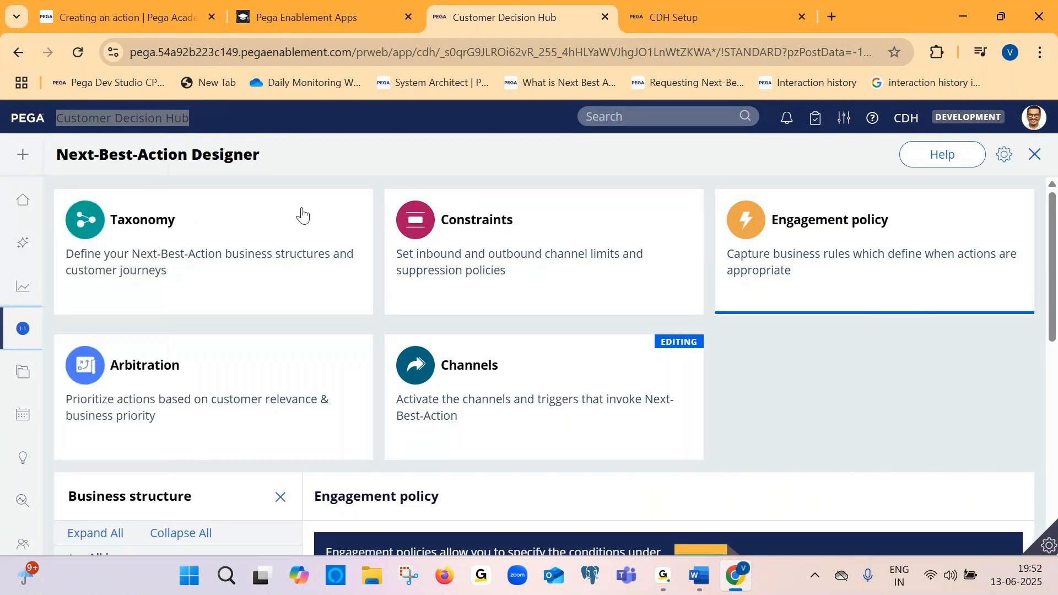
left_click(240, 267)
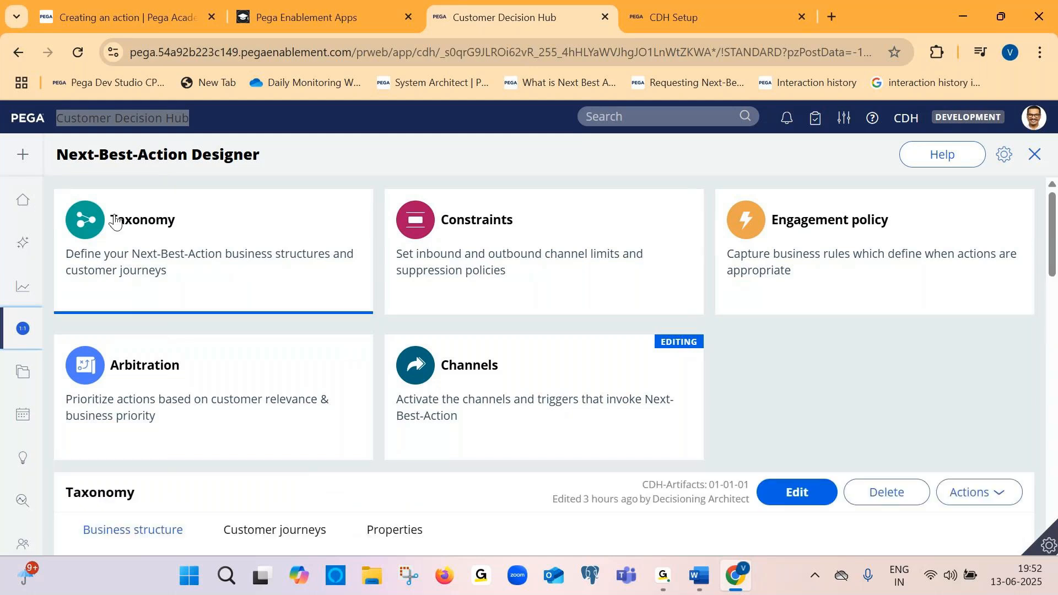
left_click_drag(112, 218, 175, 226)
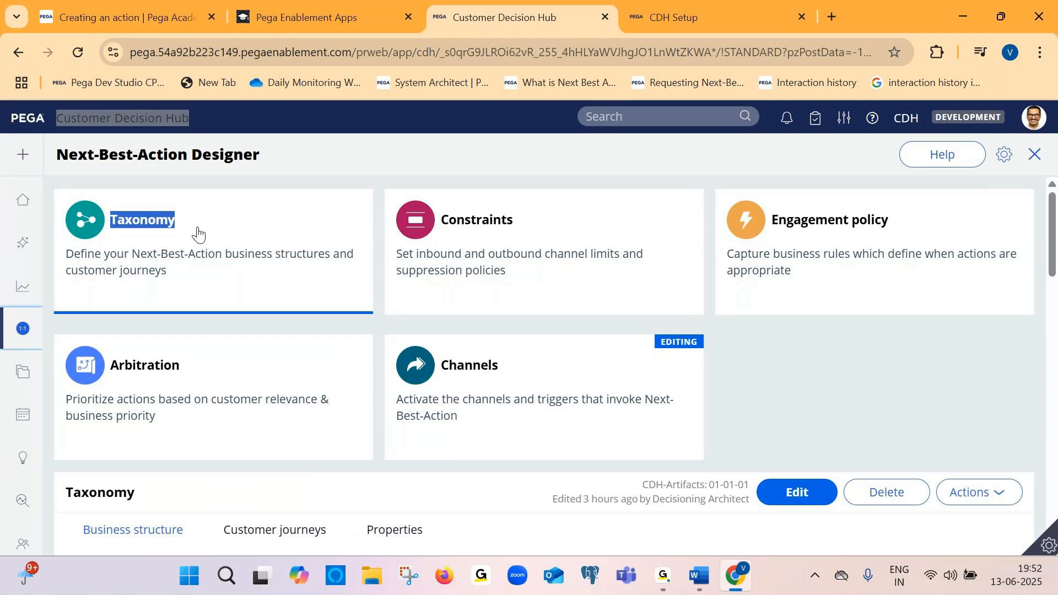
Select the Issues / Groups column heading in the Taxonomy business structure
scroll(198, 234, "down", 1)
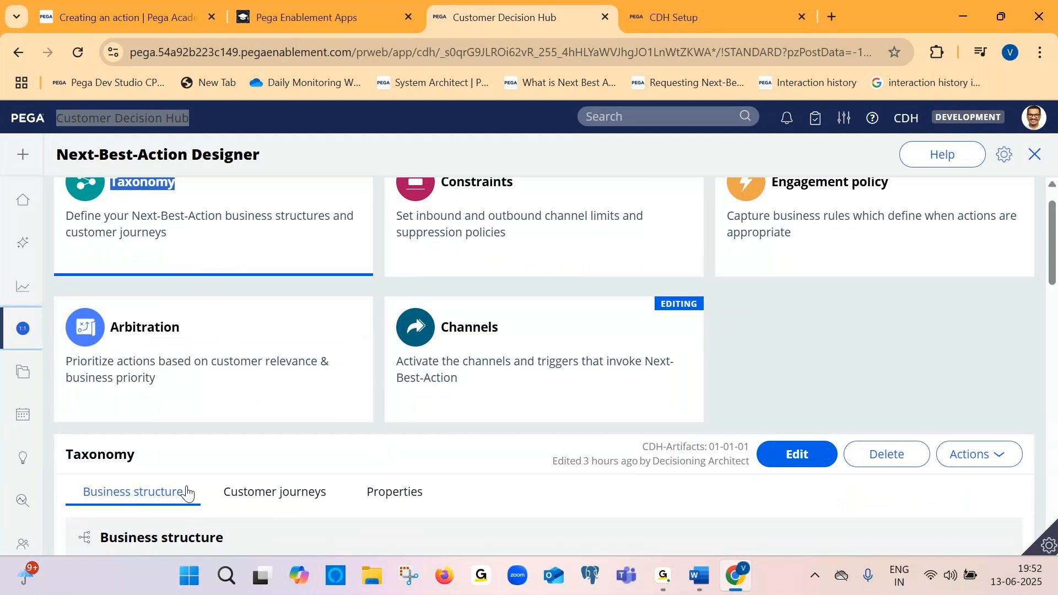
scroll(187, 492, "down", 3)
left_click_drag(88, 393, 205, 401)
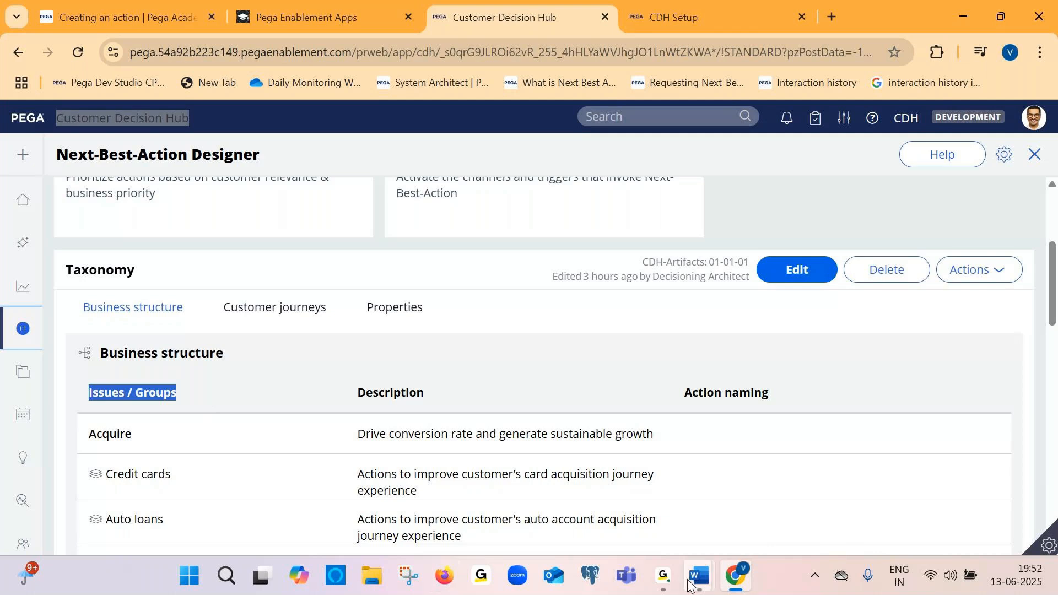
Switch to the CDH Setup browser tab to check the application setup progress
left_click(659, 585)
left_click(726, 498)
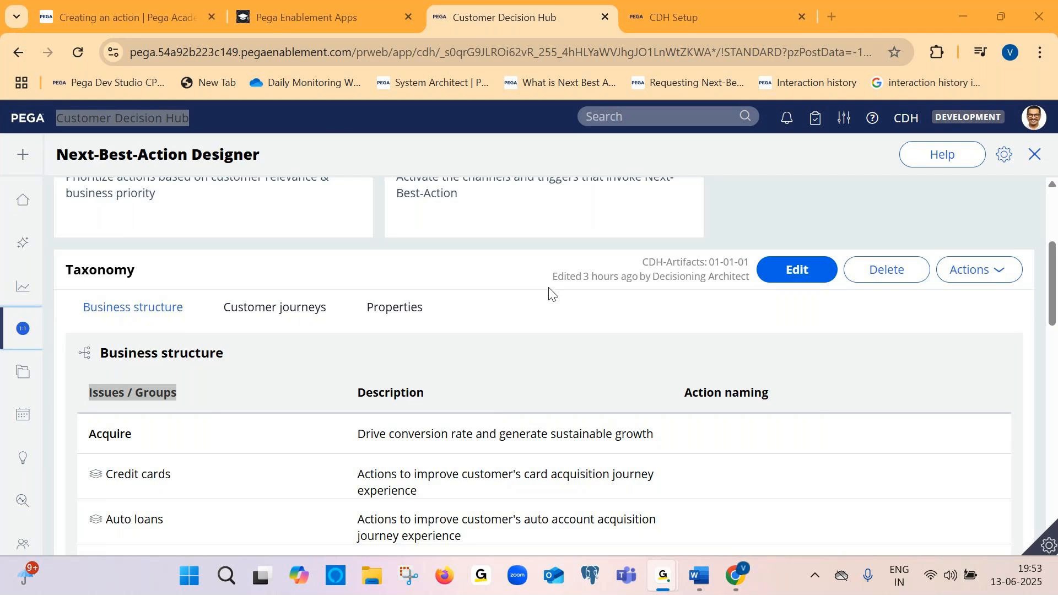
left_click(737, 582)
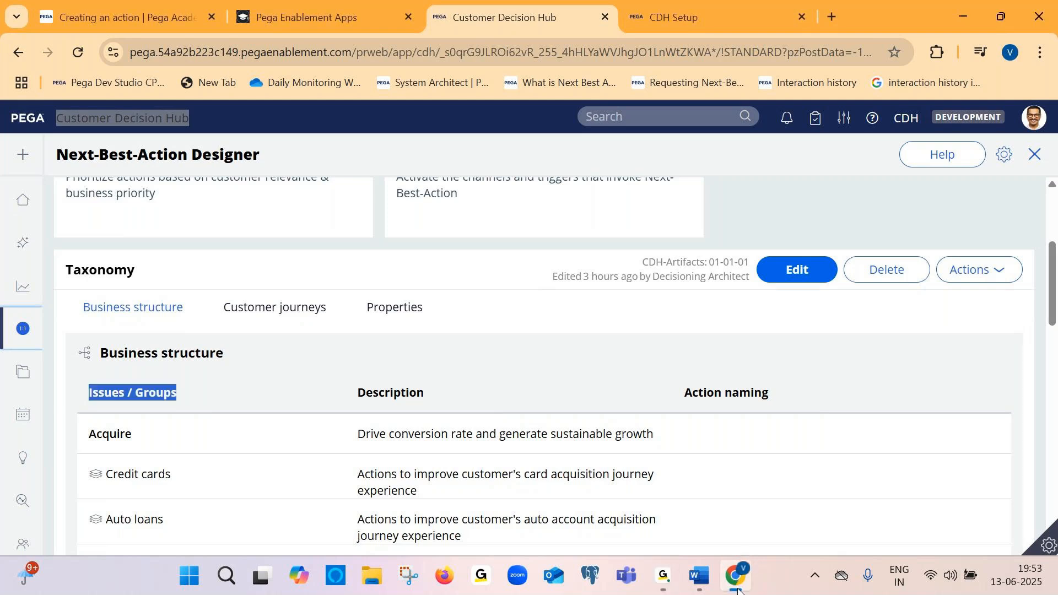
left_click(722, 11)
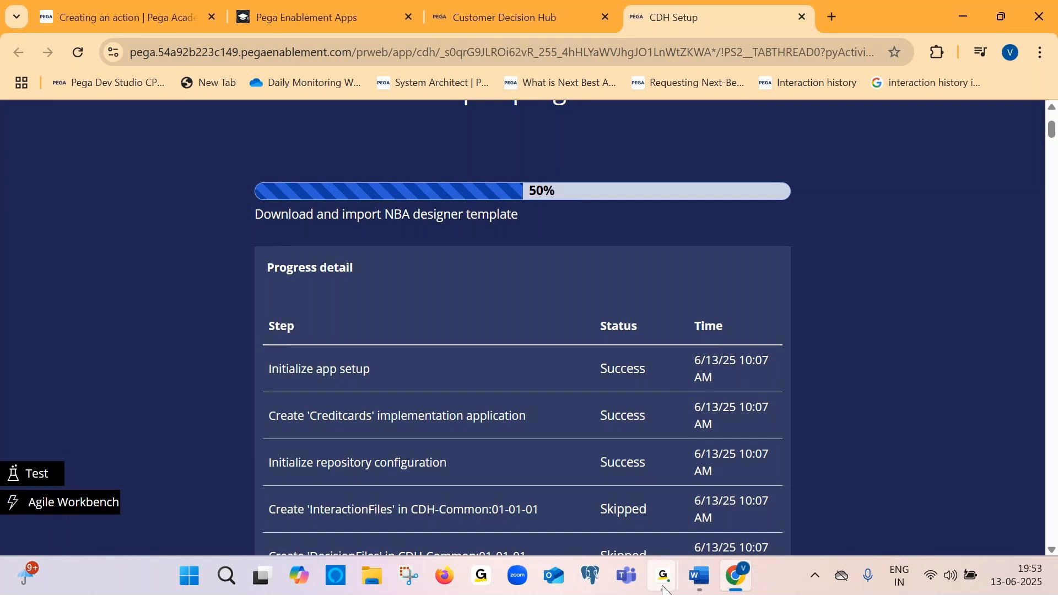
Bring up the Document2 Word window with the setup screenshots
mouse_move(663, 575)
left_click(711, 494)
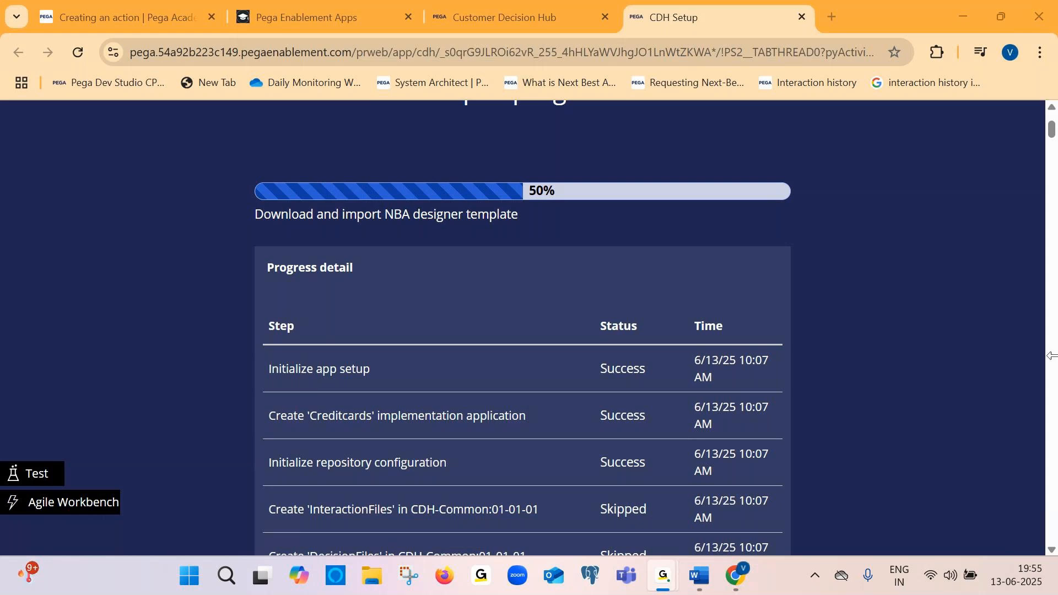
mouse_move(699, 575)
left_click(744, 498)
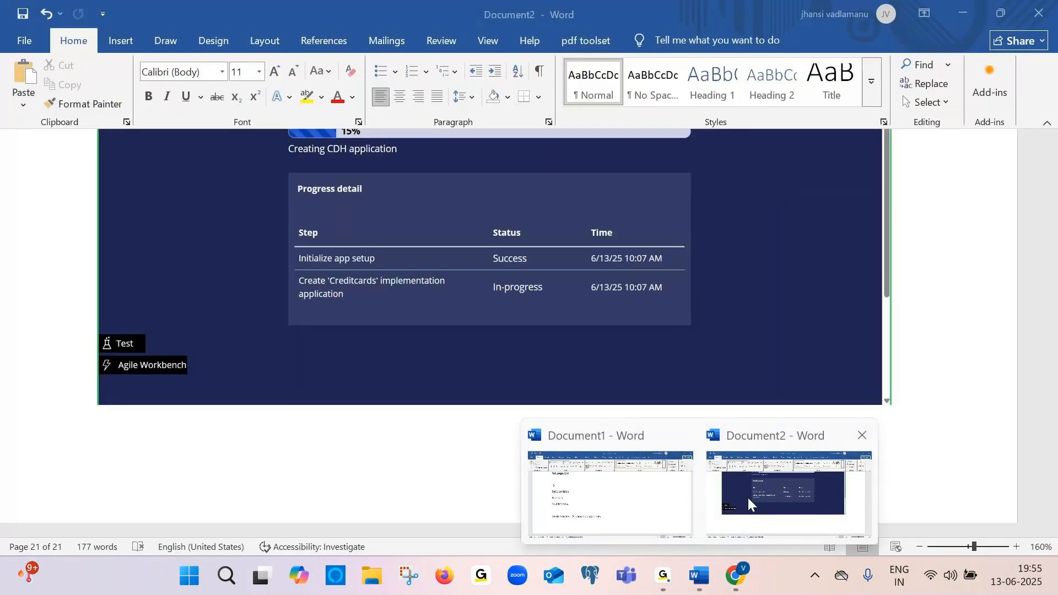
scroll(457, 220, "down", 10)
scroll(458, 220, "up", 1)
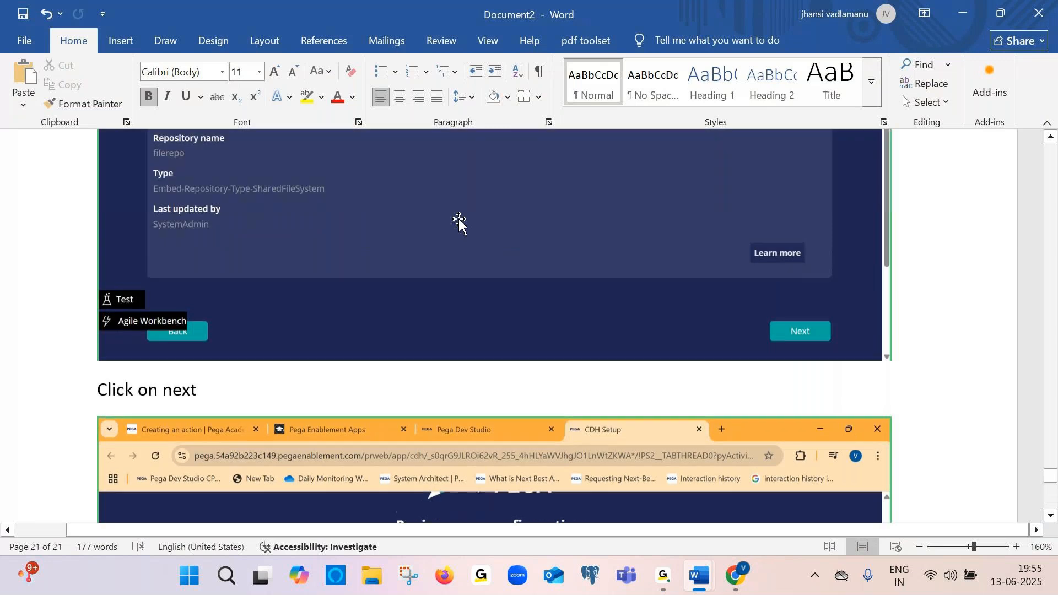
Save Document2 as "Application creation in CDH" in the CPDC April batch Word Documents location
key("ctrl+s")
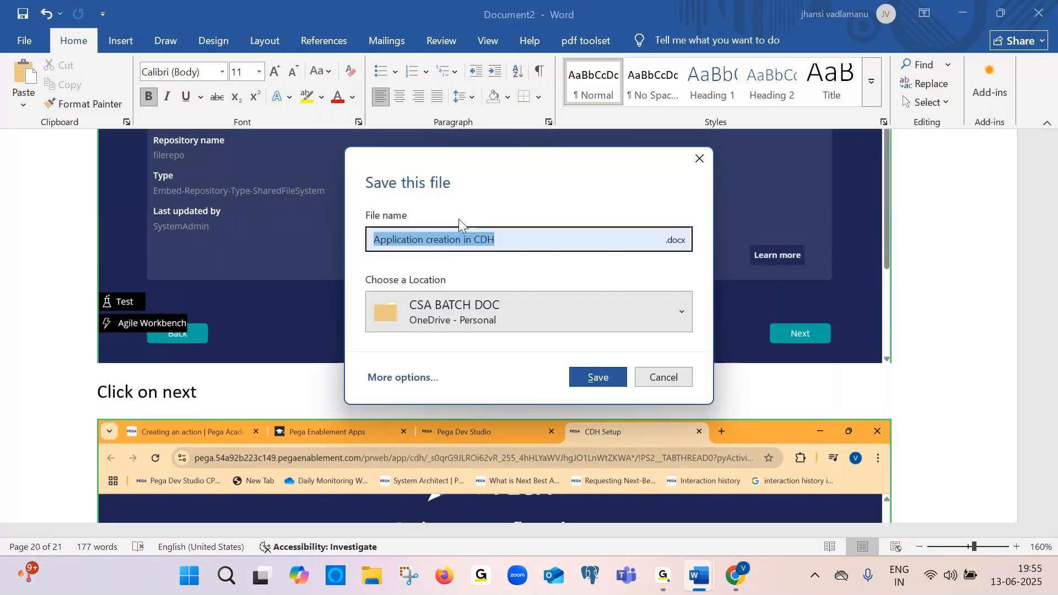
left_click(510, 237)
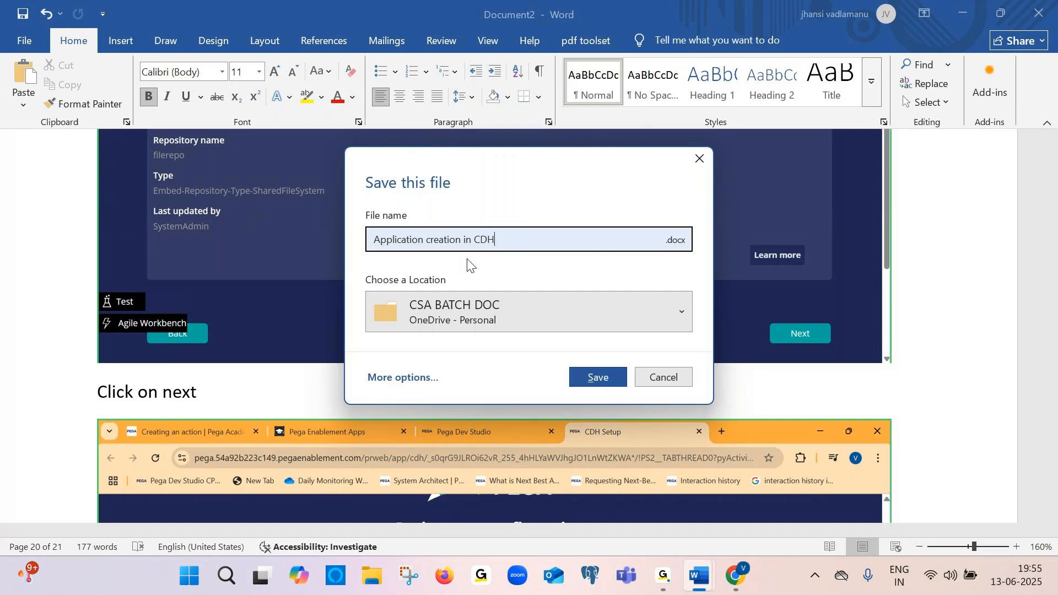
left_click(406, 312)
left_click(467, 204)
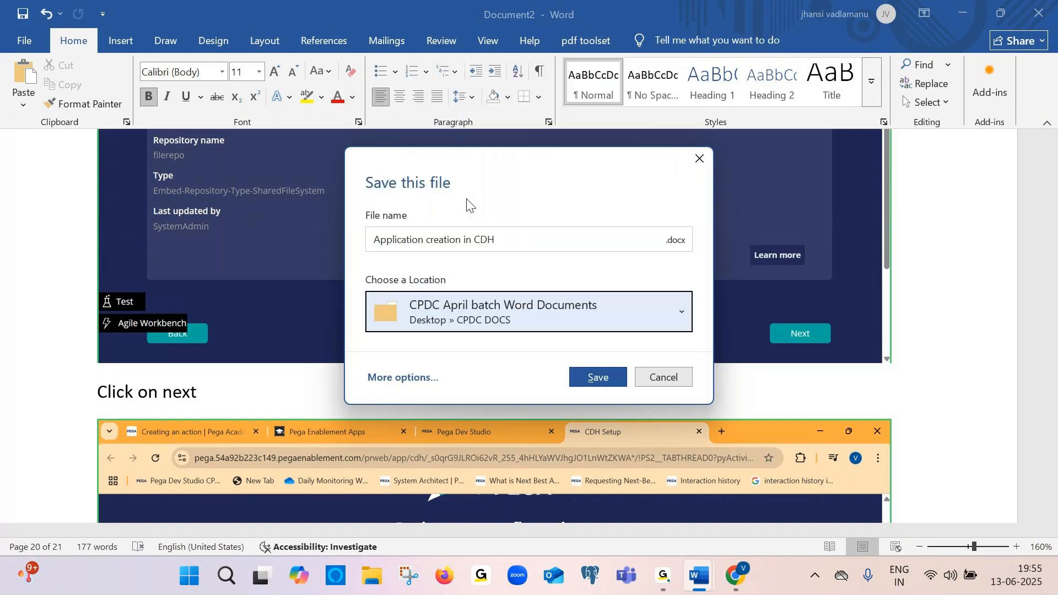
left_click(500, 241)
right_click(499, 242)
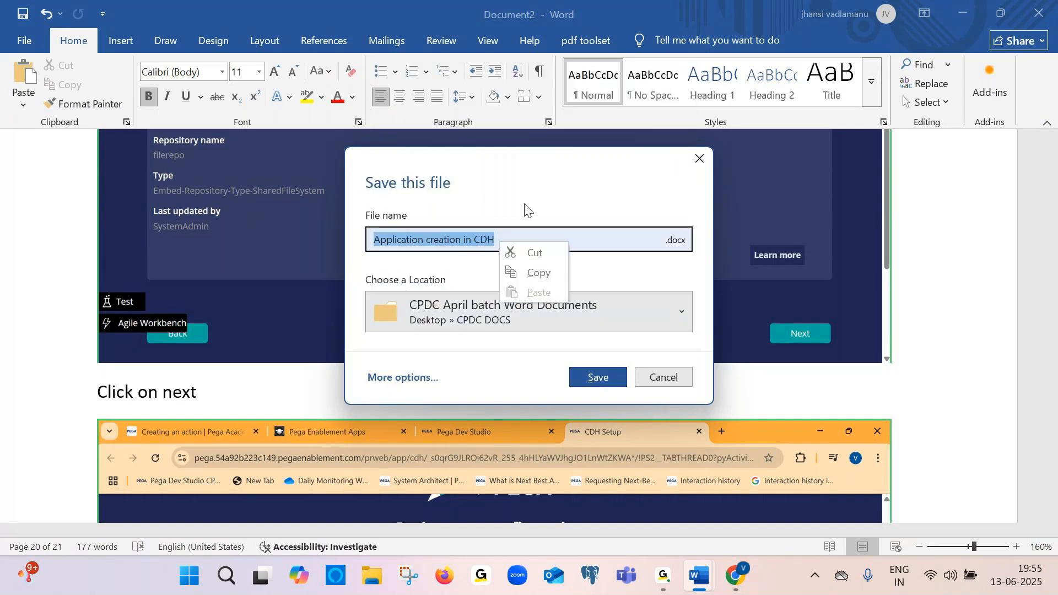
left_click(613, 230)
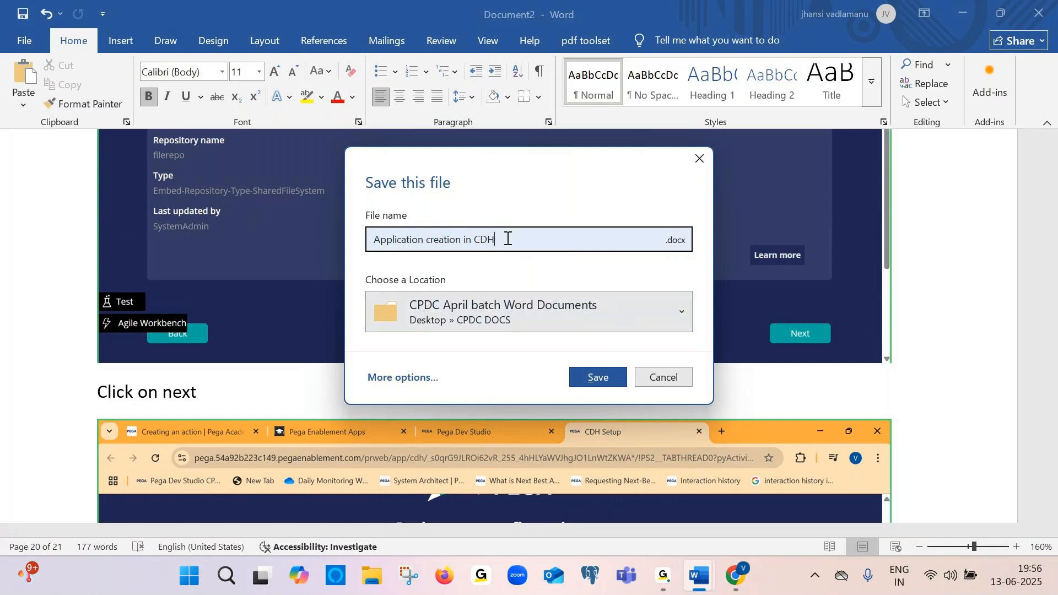
left_click(594, 377)
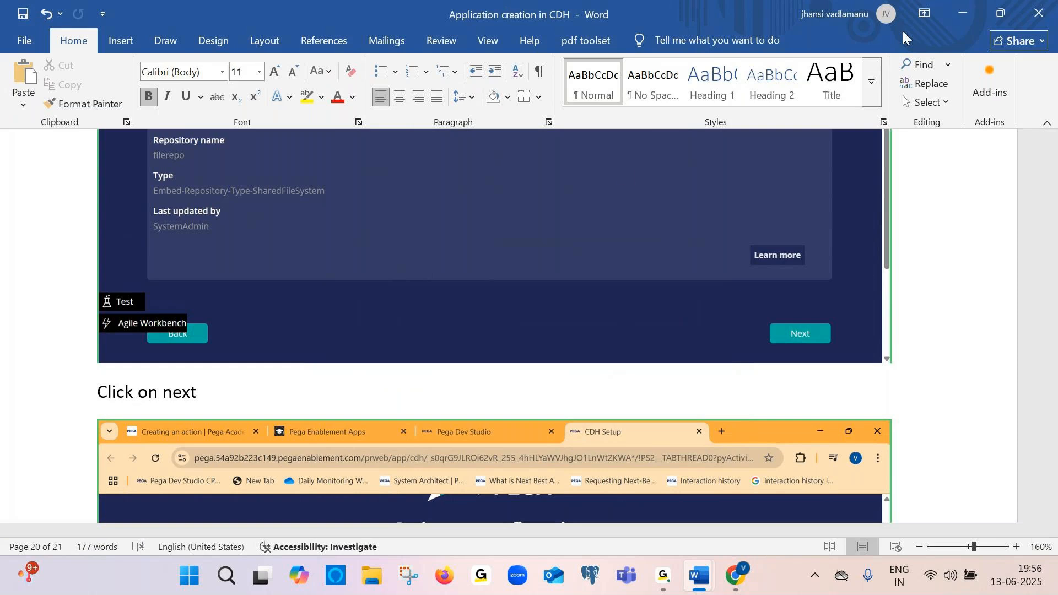
Return to the browser's CDH Setup tab
scroll(635, 158, "up", 15)
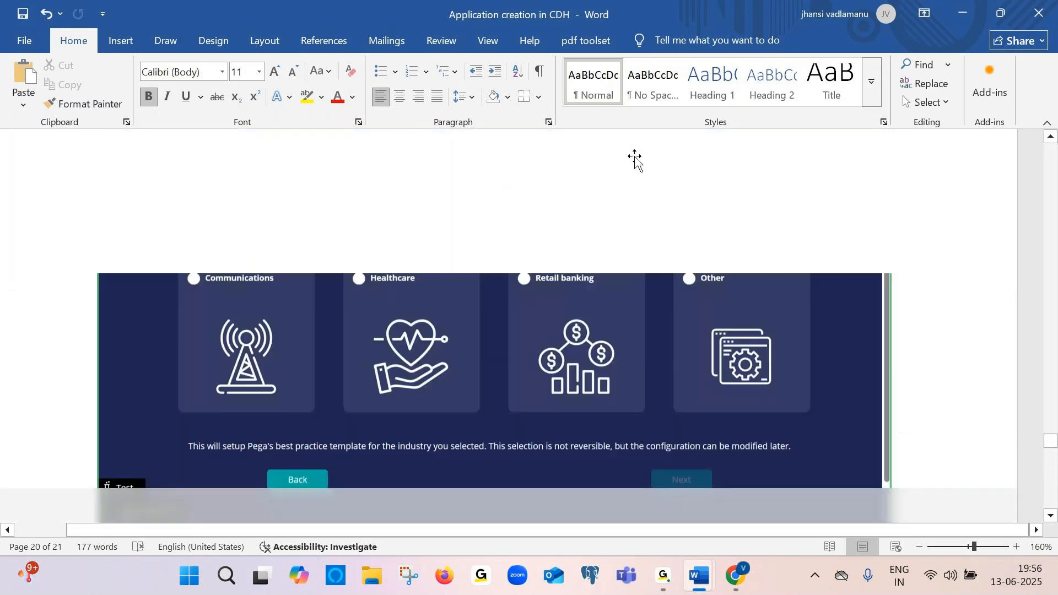
left_click(735, 575)
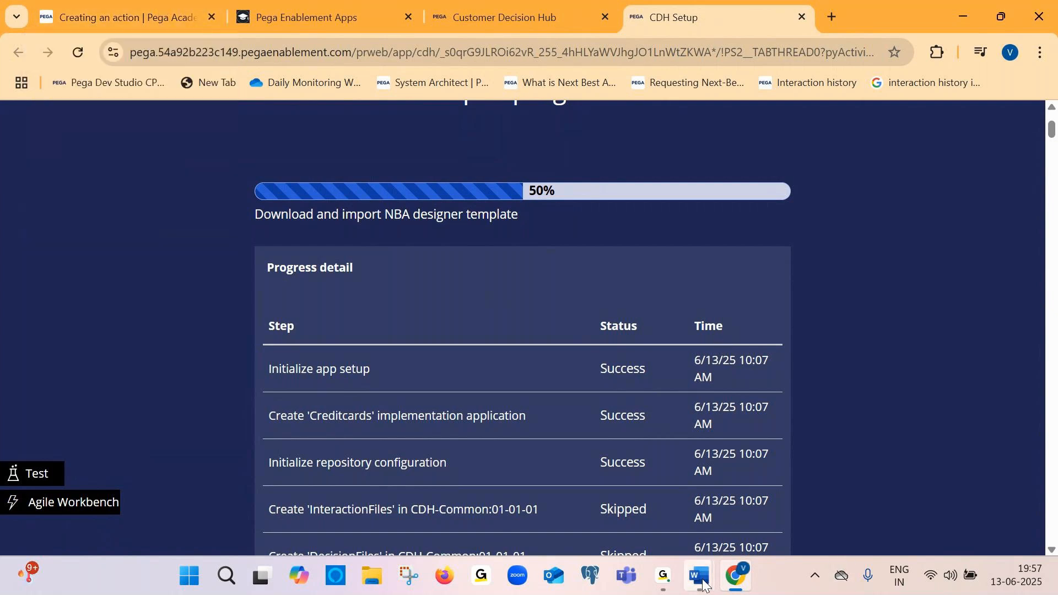
mouse_move(665, 575)
left_click(741, 468)
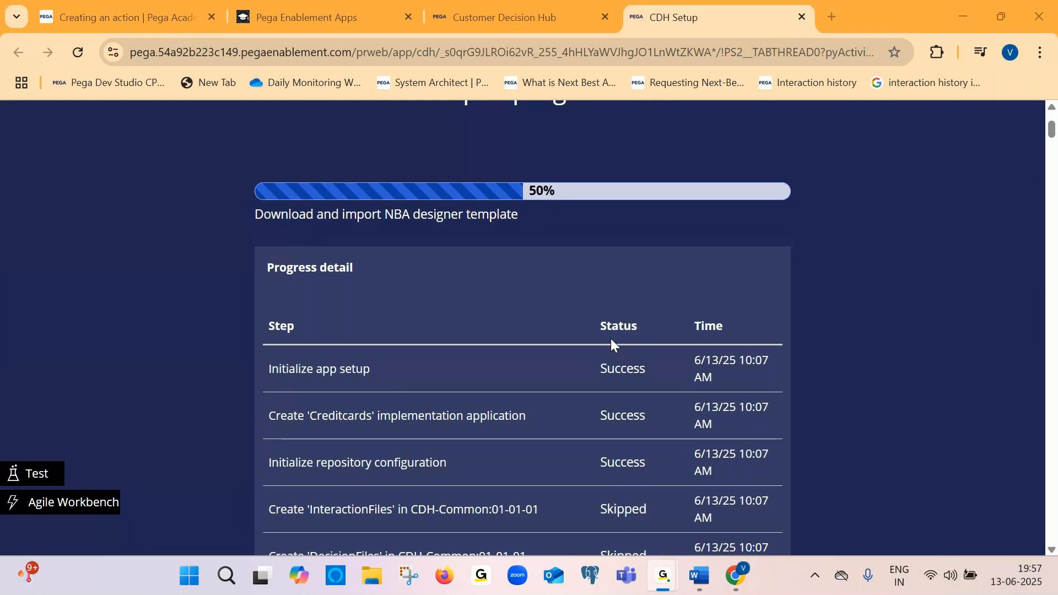
key("XF86AudioRaiseVolume")
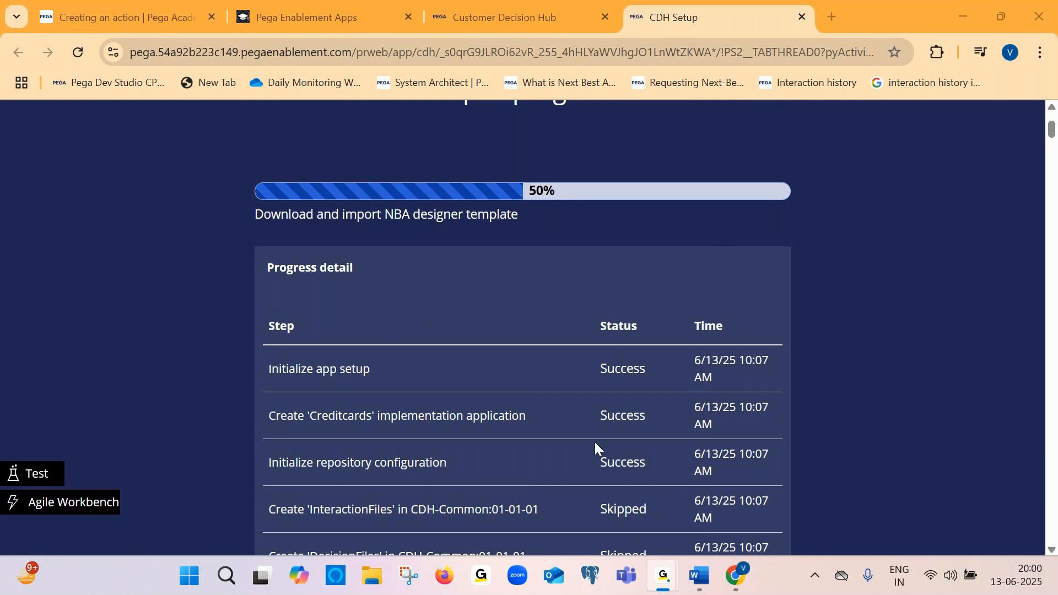
Switch to the Application creation in CDH Word document
mouse_move(697, 576)
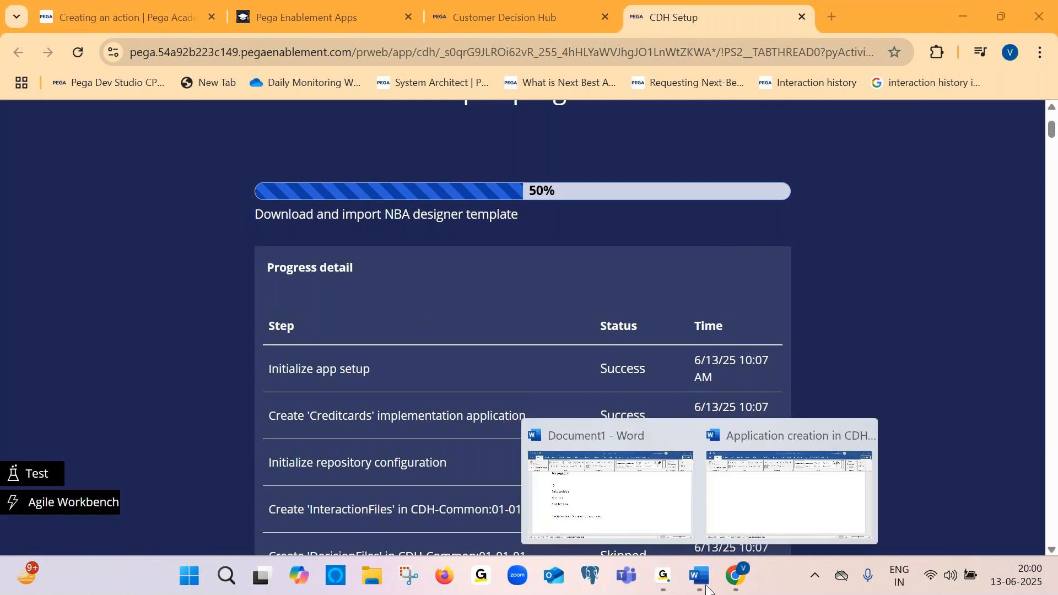
left_click(745, 492)
left_click(259, 182)
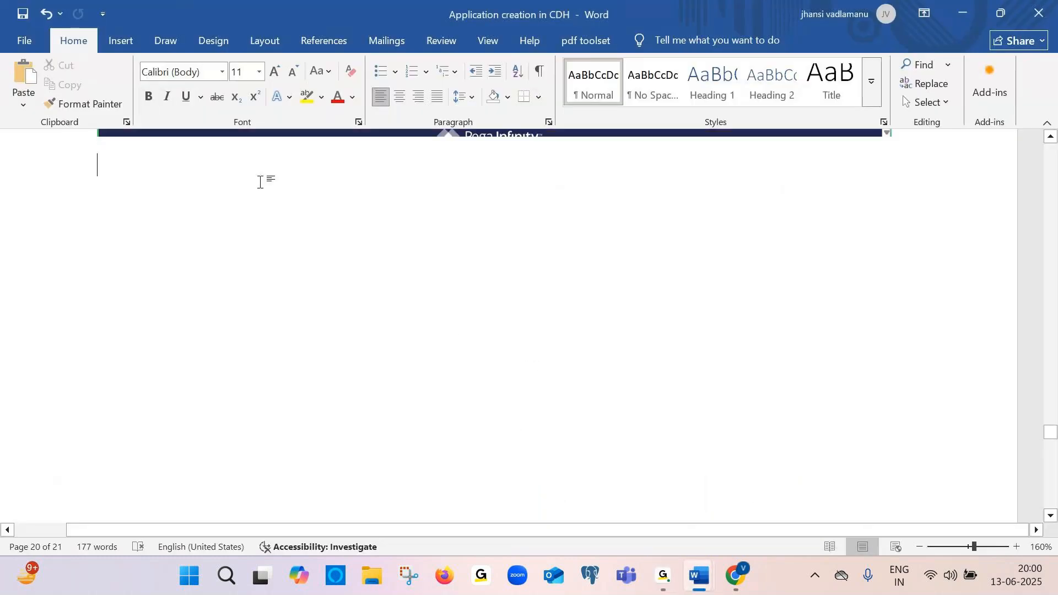
key("Down")
key("Down")
key("Down")
type("ser")
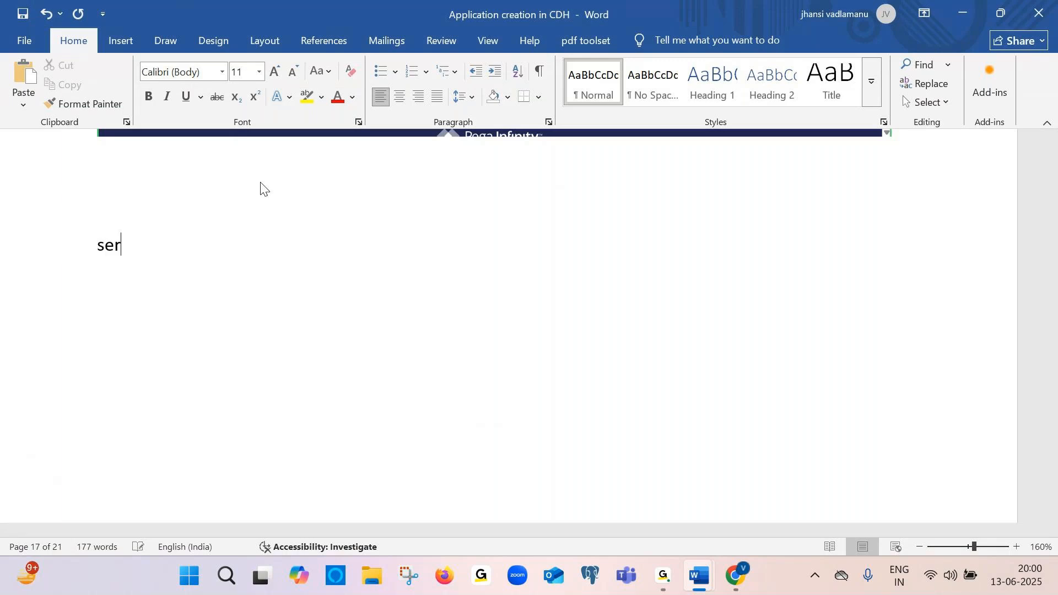
key("BackSpace")
key("BackSpace")
key("BackSpace")
key("BackSpace")
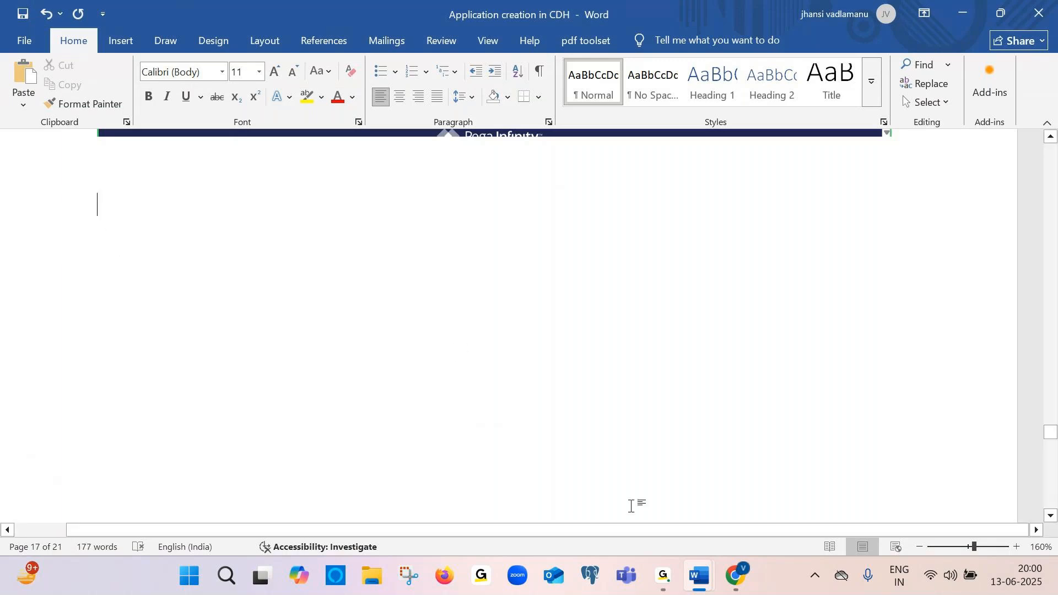
In Document1, below the NBADESIGNER components line, note "3 to 4 offers --- display →"
mouse_move(699, 575)
left_click(617, 485)
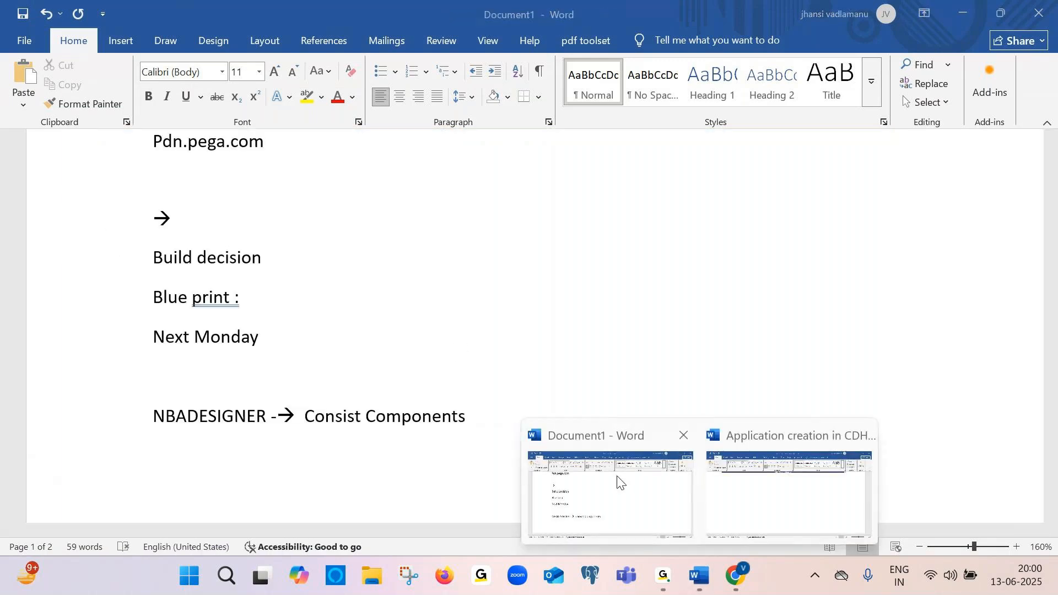
scroll(362, 428, "down", 3)
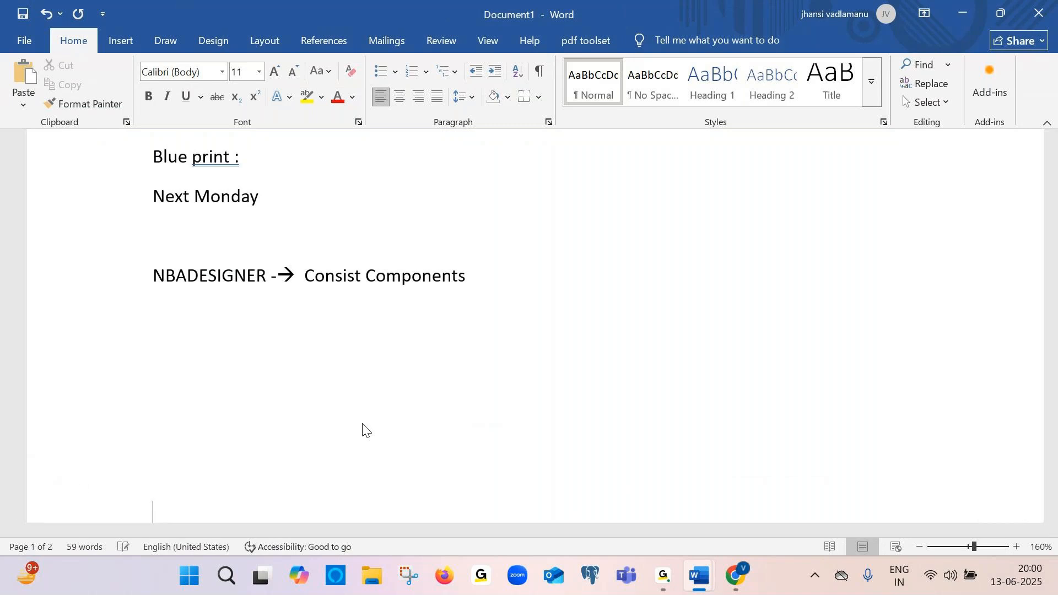
left_click(171, 359)
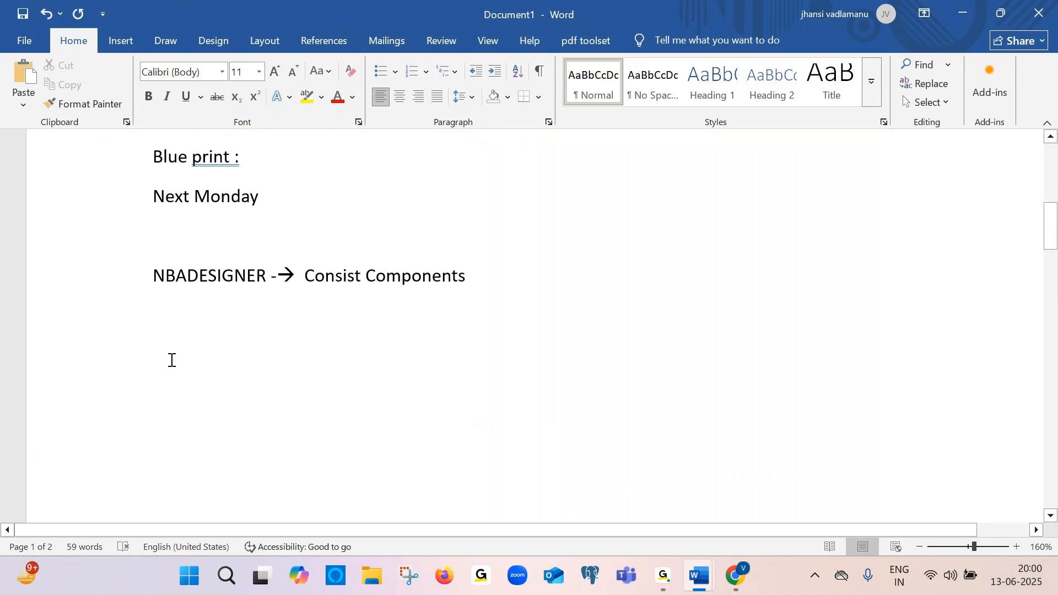
type("3 to 4 offer")
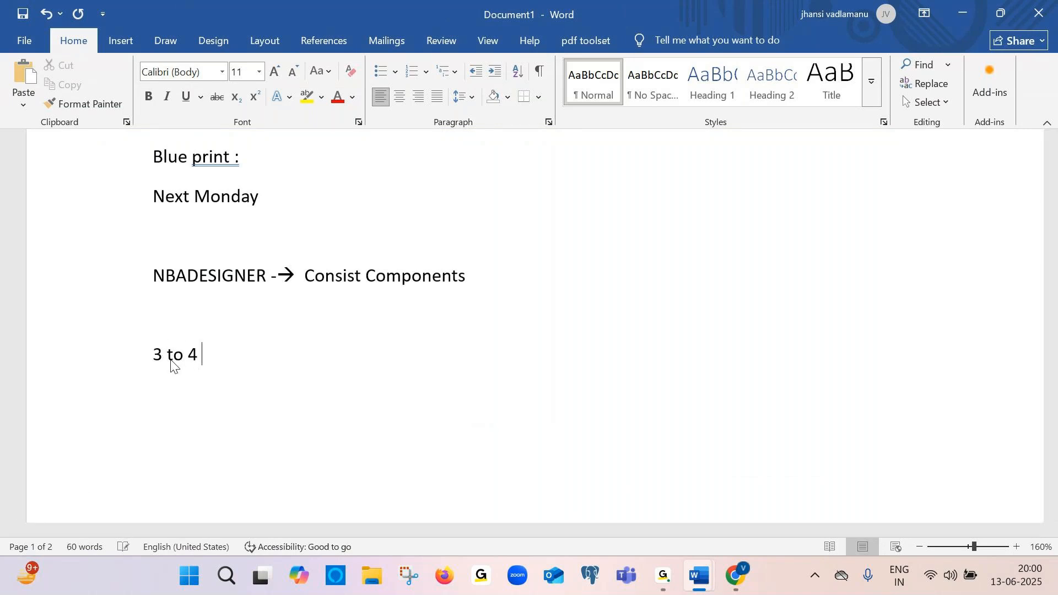
key("BackSpace")
type("s --- dis")
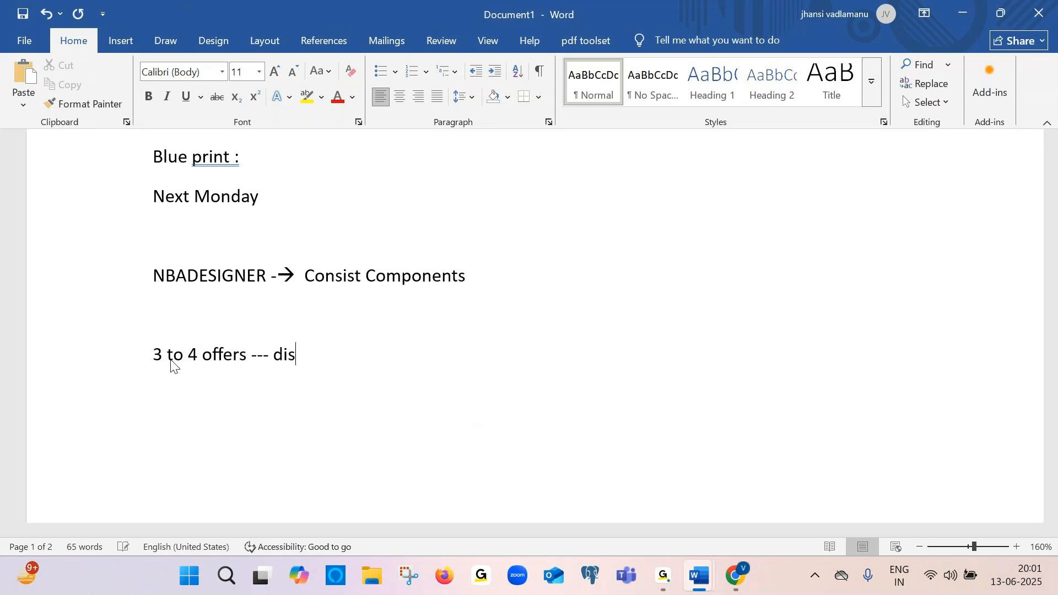
type("play -->")
key("Return")
Add a line reading "Service" beneath the offers note
key("Caps_Lock")
type("C")
key("Caps_Lock")
type("serv")
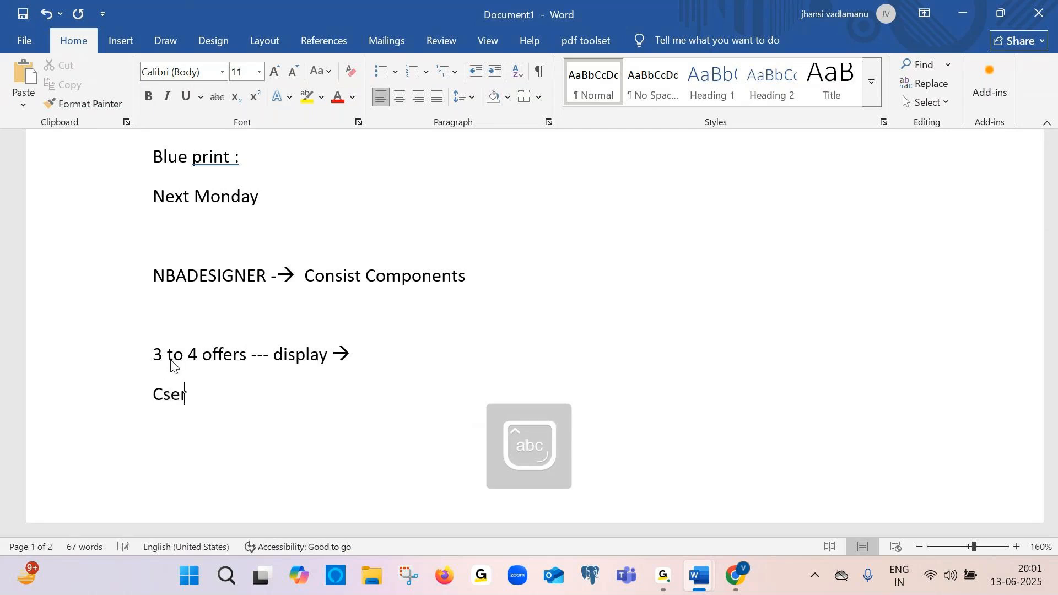
key("BackSpace")
key("BackSpace")
key("BackSpace")
key("BackSpace")
key("BackSpace")
type("service")
key("Return")
Add the lines "realitimeContainer" and "real-container script -→" below Service
type("realitime")
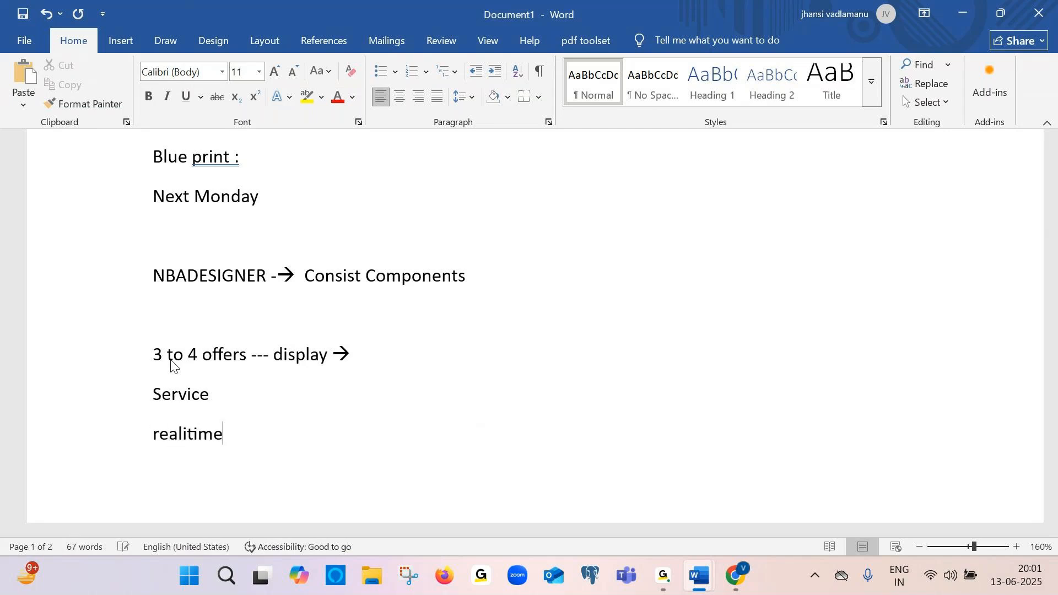
key("Caps_Lock")
type("Con")
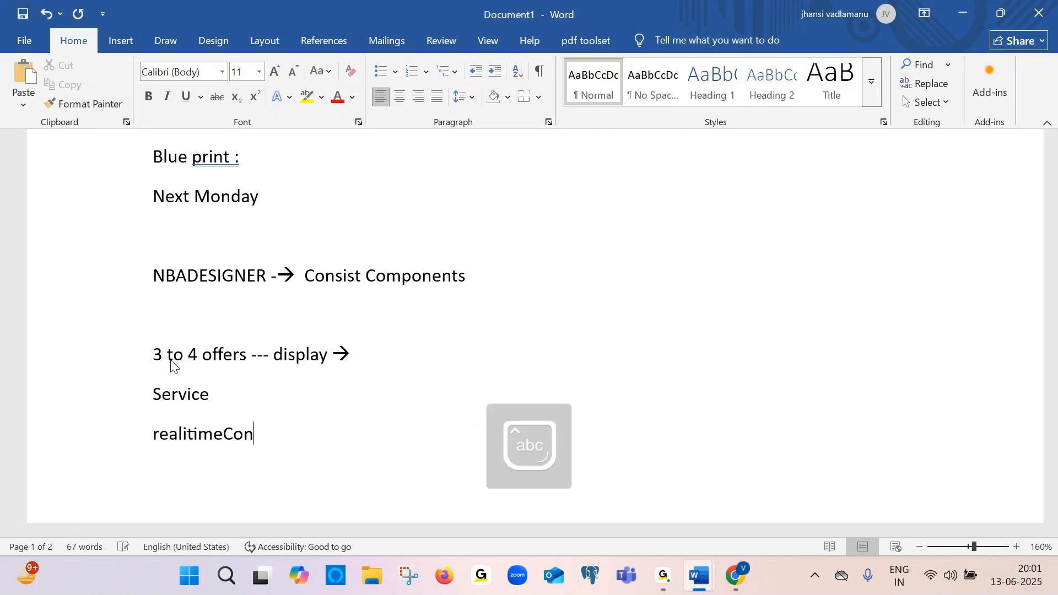
type("tai")
type("ner")
key("Return")
type("real")
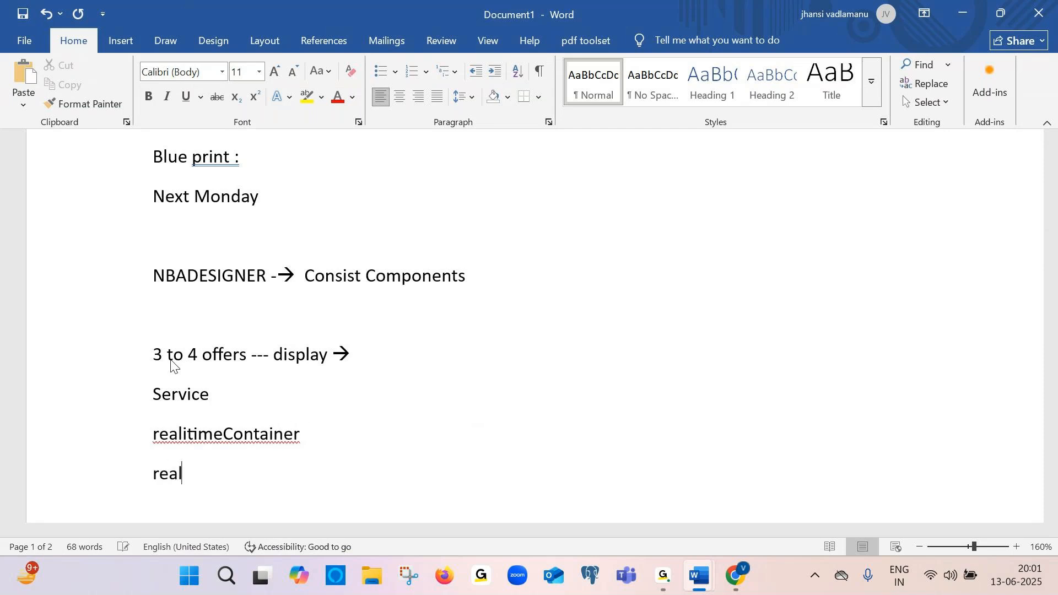
type("-container scrip")
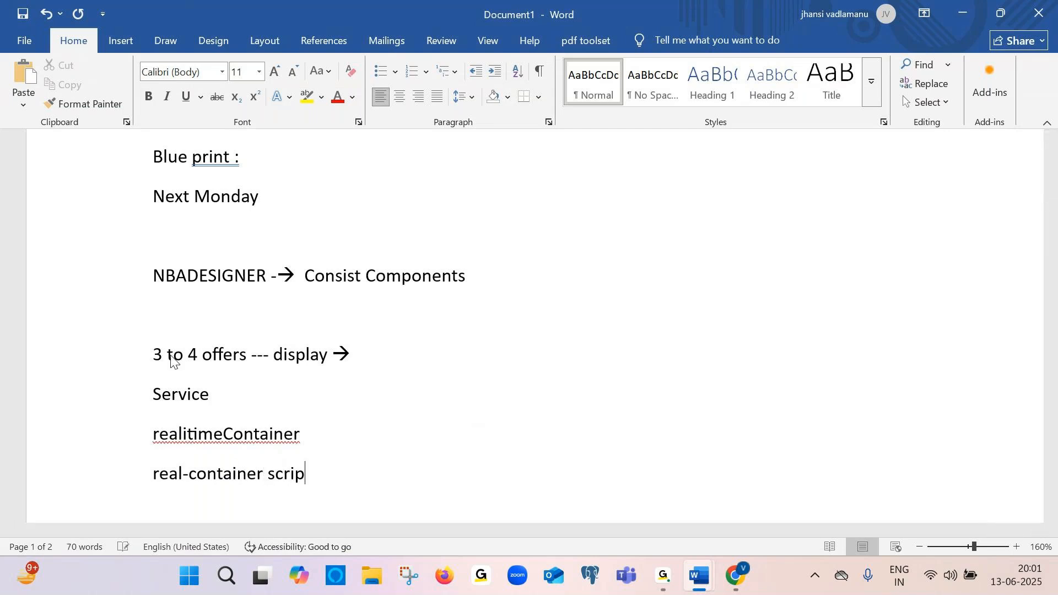
type("t --->")
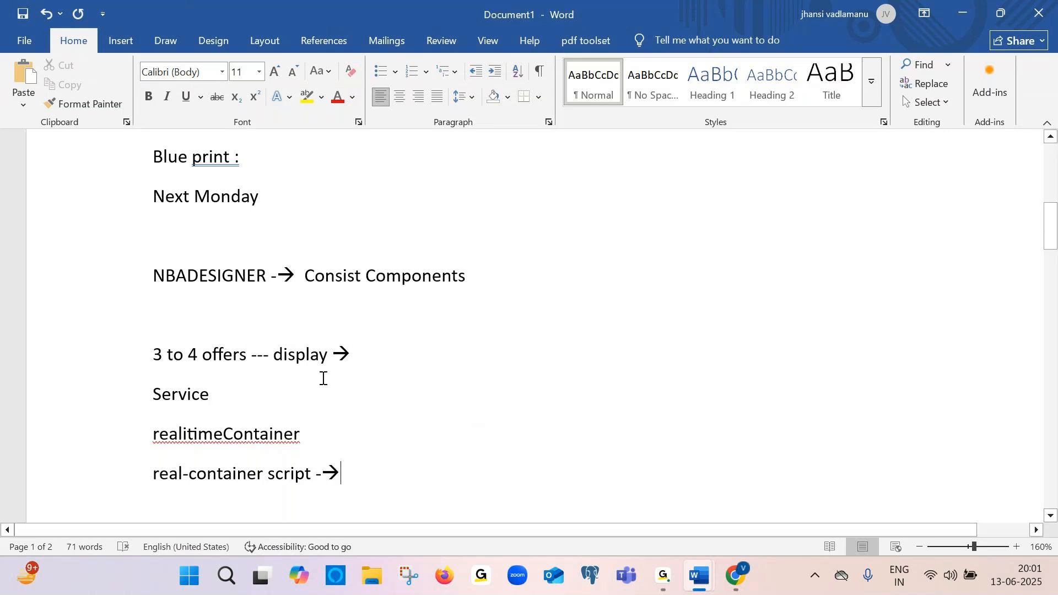
Extend the realitimeContainer line with "--→ Scope→ from wher it has fetch →"
right_click(359, 473)
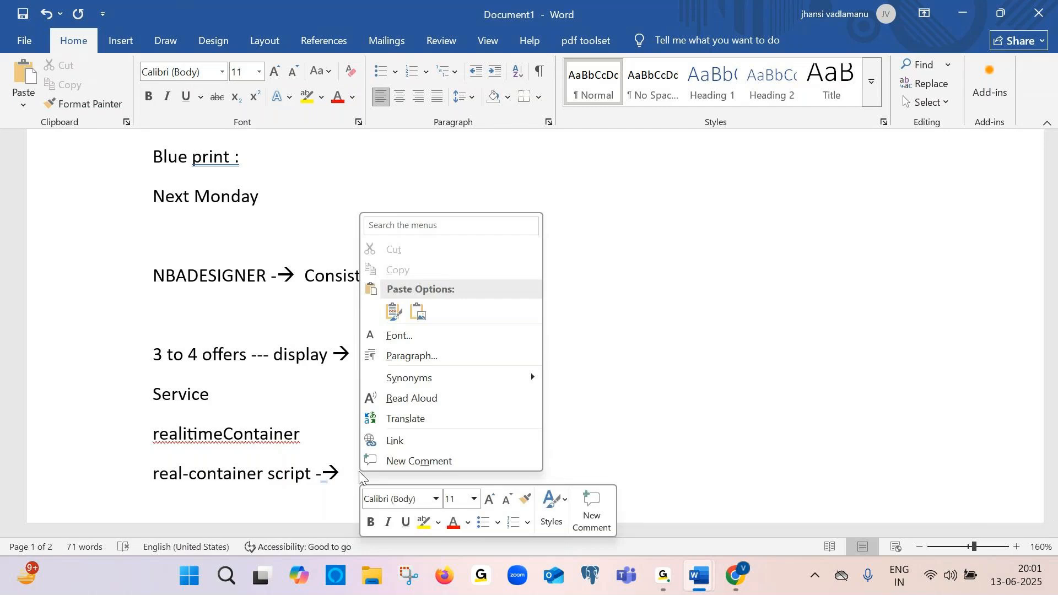
left_click(342, 471)
left_click_drag(309, 444, 153, 433)
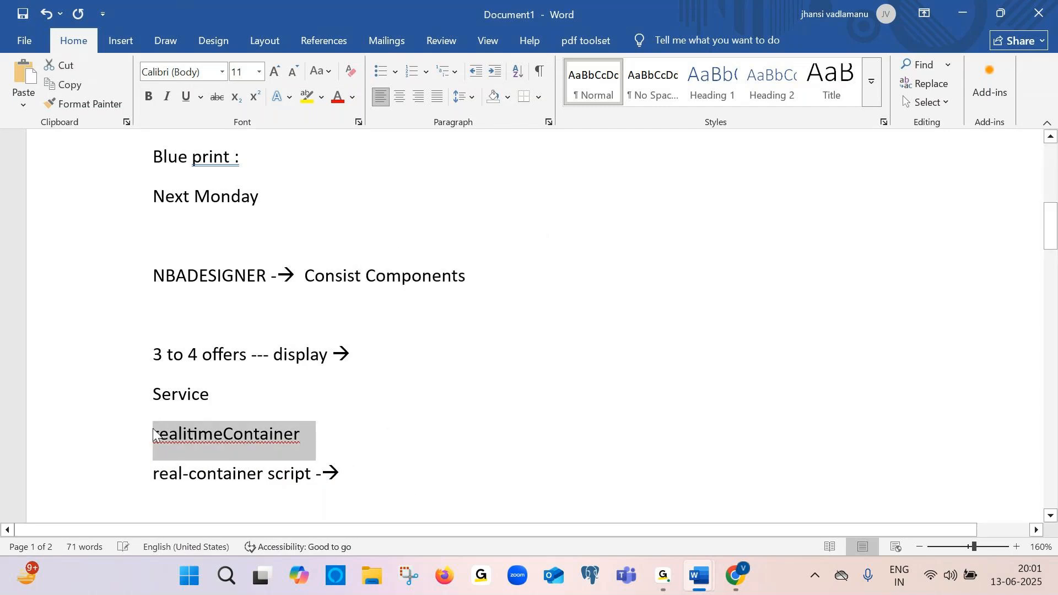
left_click(153, 433)
left_click(314, 435)
type("-")
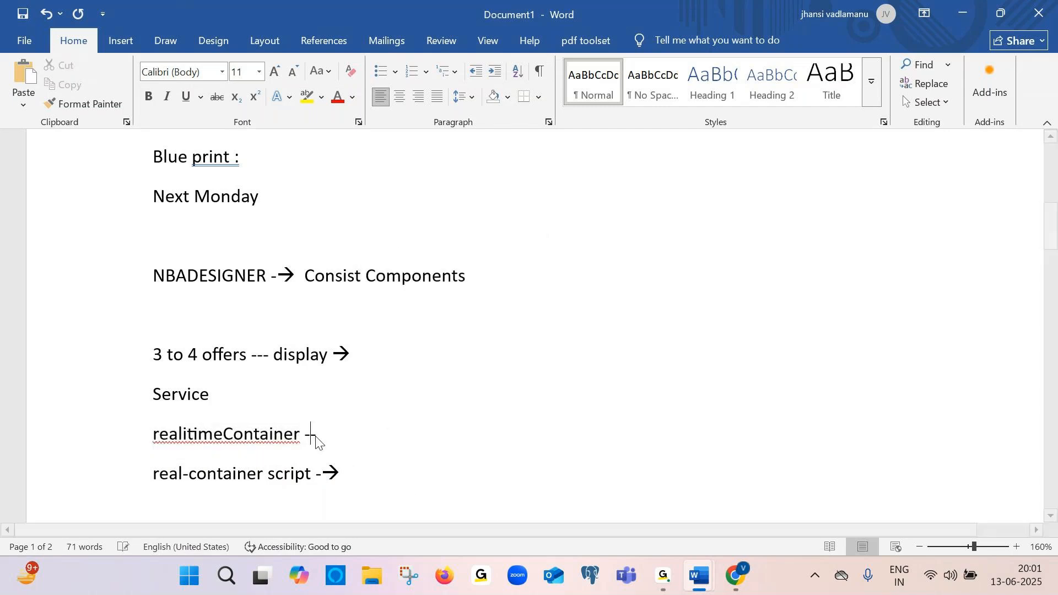
type("-->")
type(" Scope-")
type("-> from ")
type("wher")
type(" i")
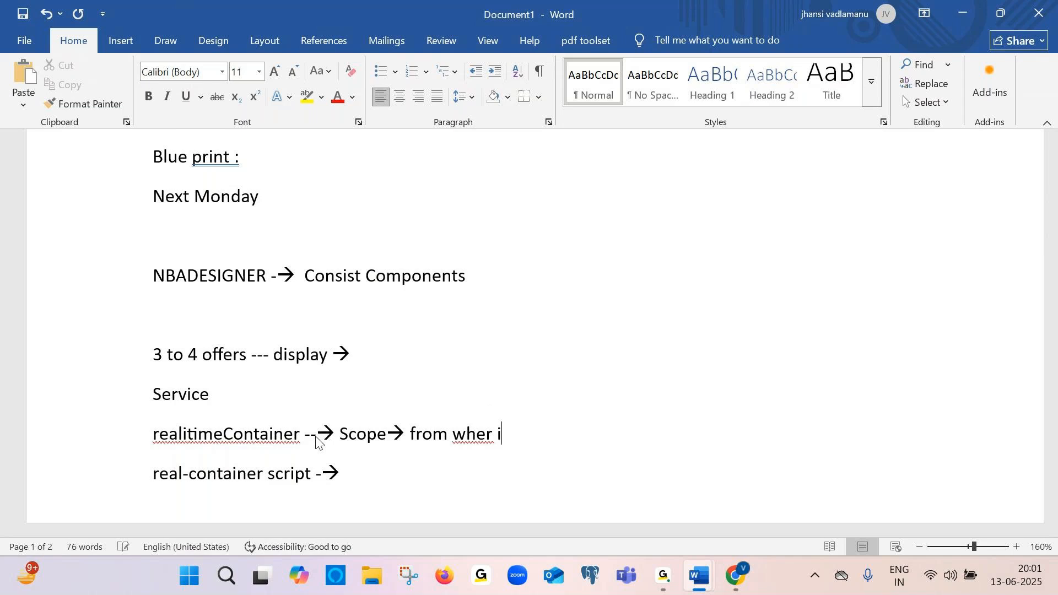
type("t has fetch ")
type("-->")
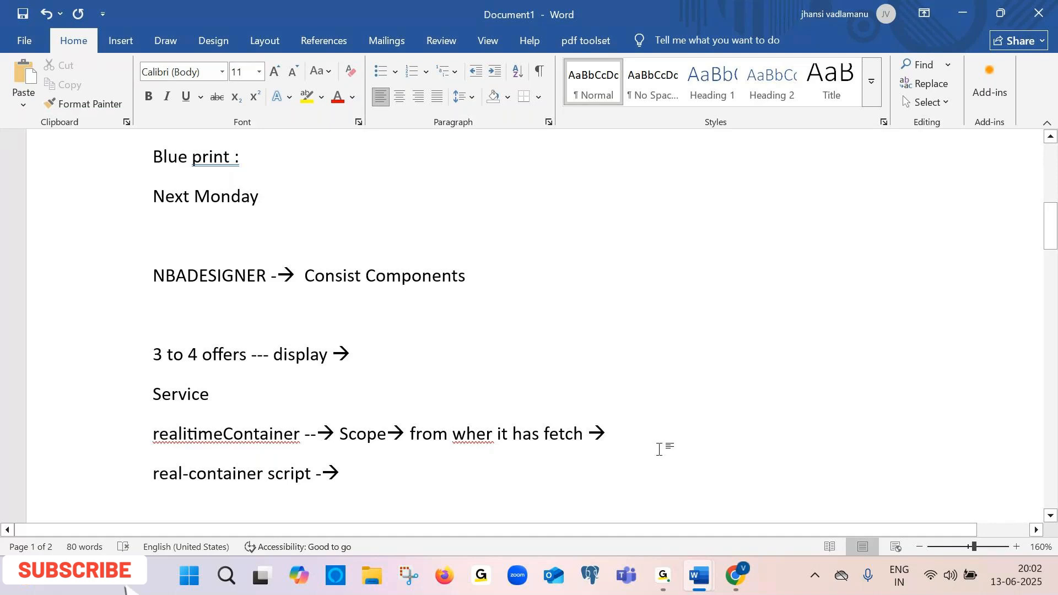
Add a line reading "Channels → web site" after the realitimeContainer line
key("Return")
type("Channe")
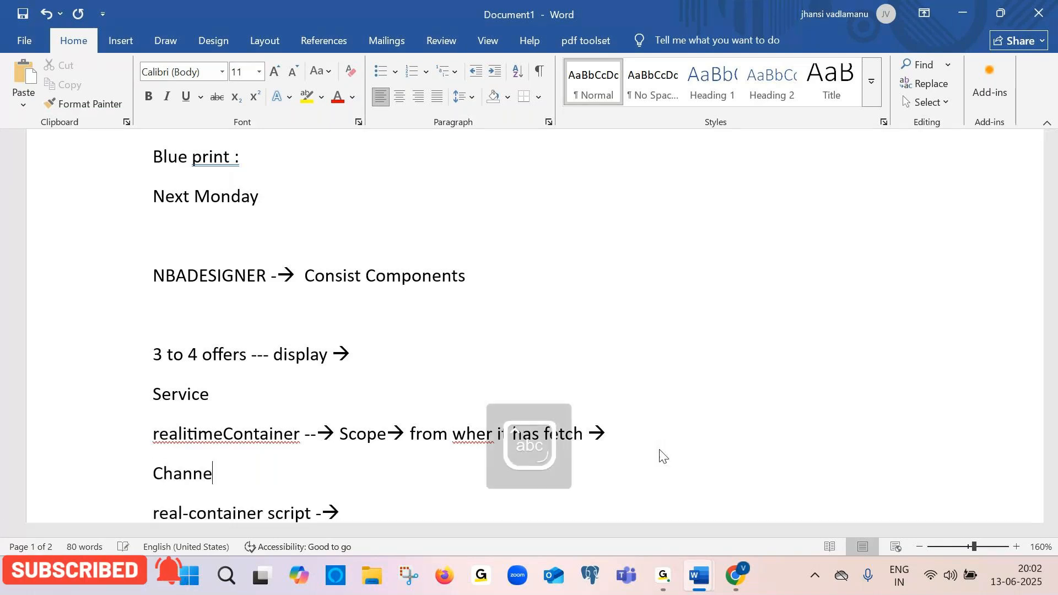
type("ls --> w")
type("eb site")
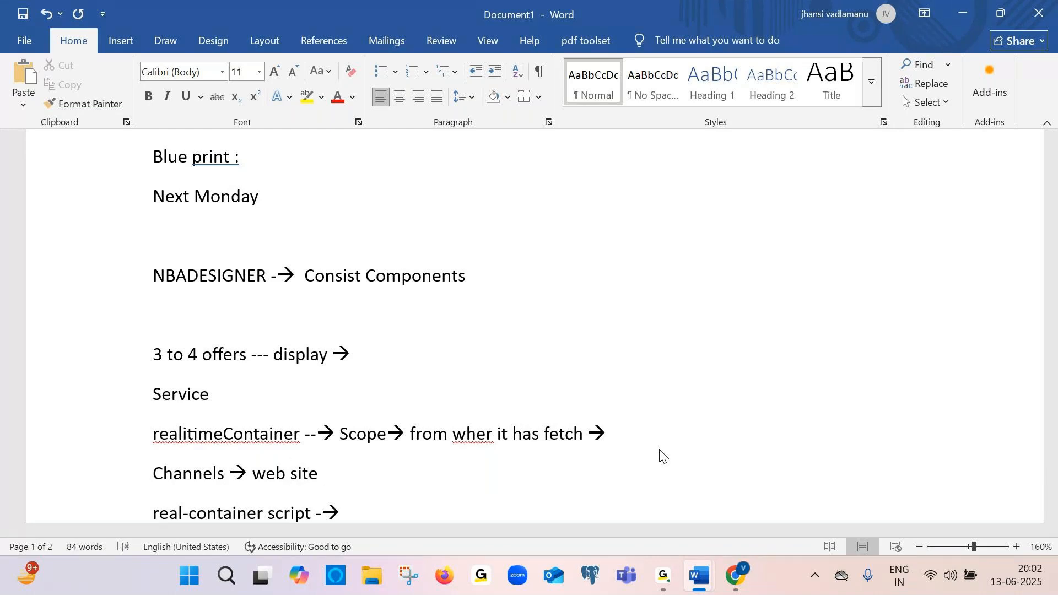
Add the lines "Treatment –web" and "Action" below the Channels line
key("Return")
type("treat")
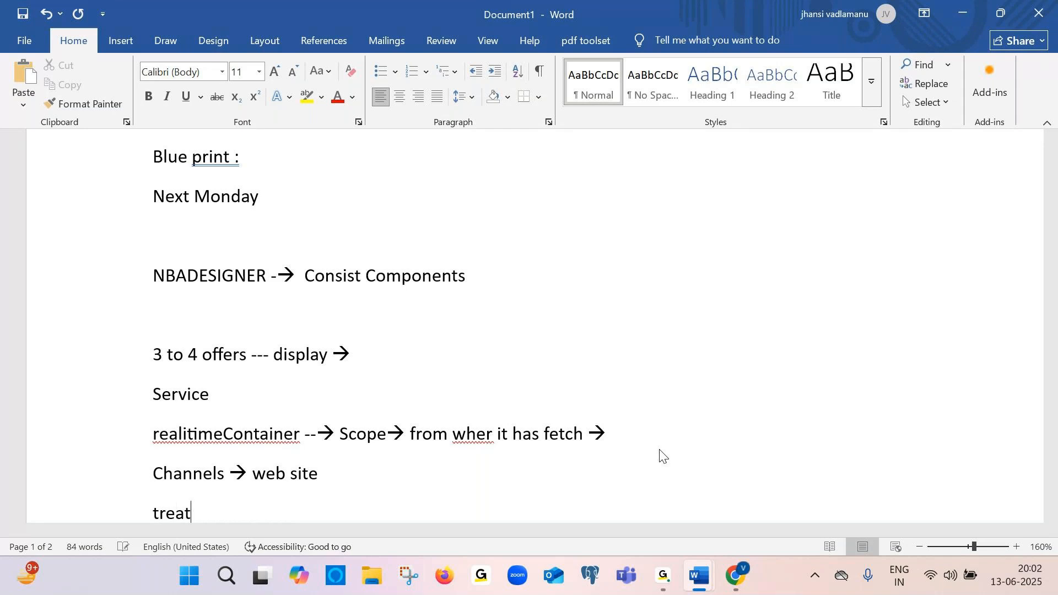
type("ment --web")
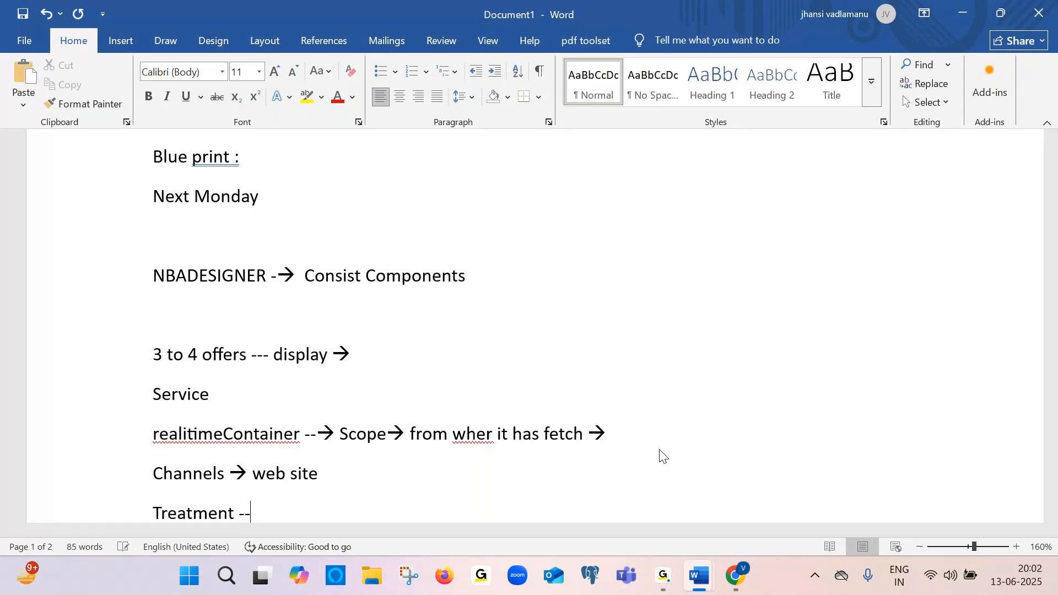
key("Return")
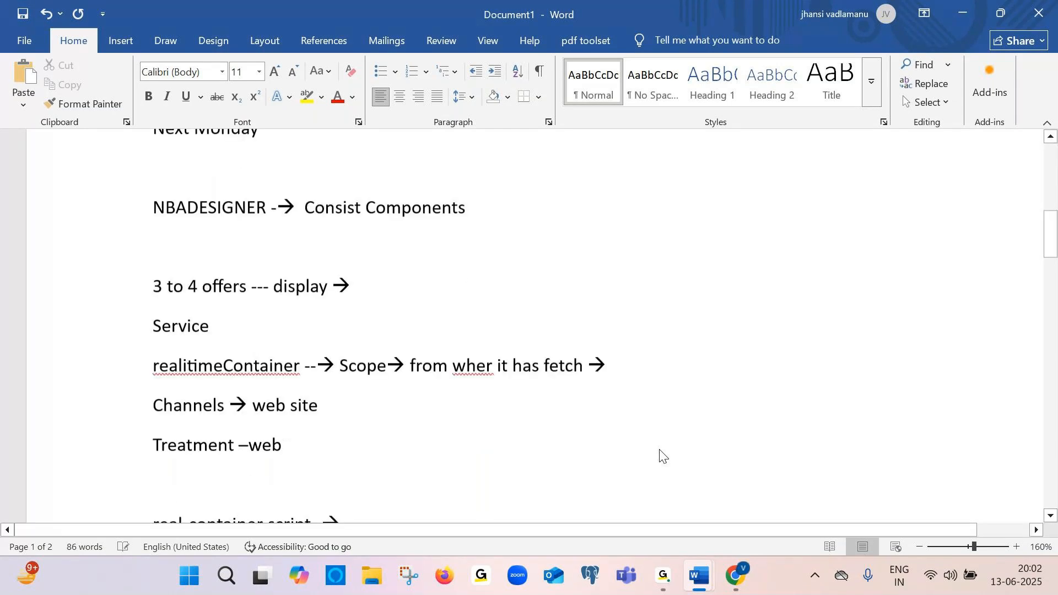
type("Action")
key("Return")
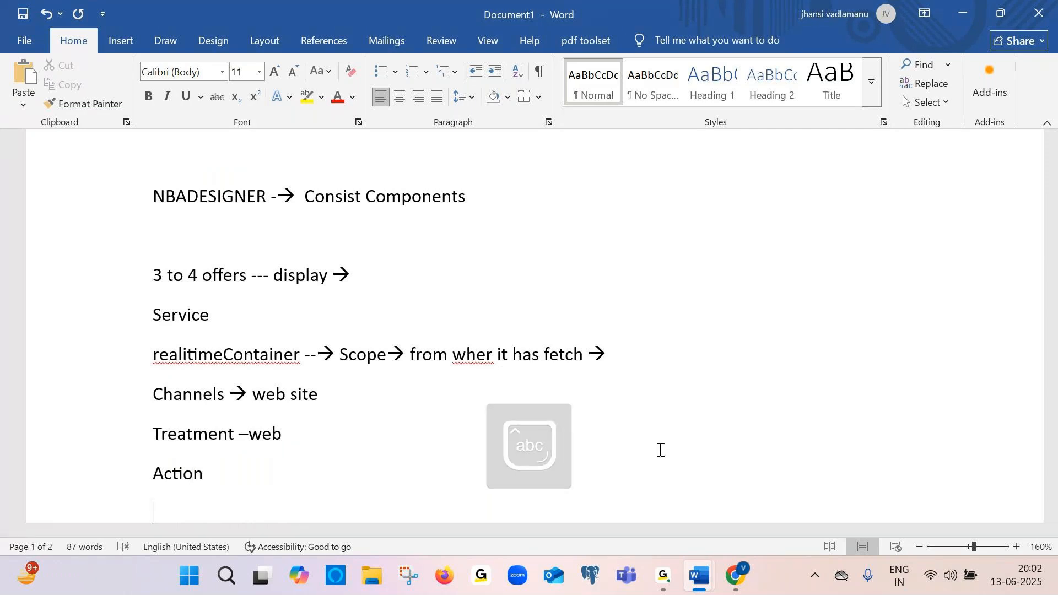
key("alt+Tab")
key("alt+Tab")
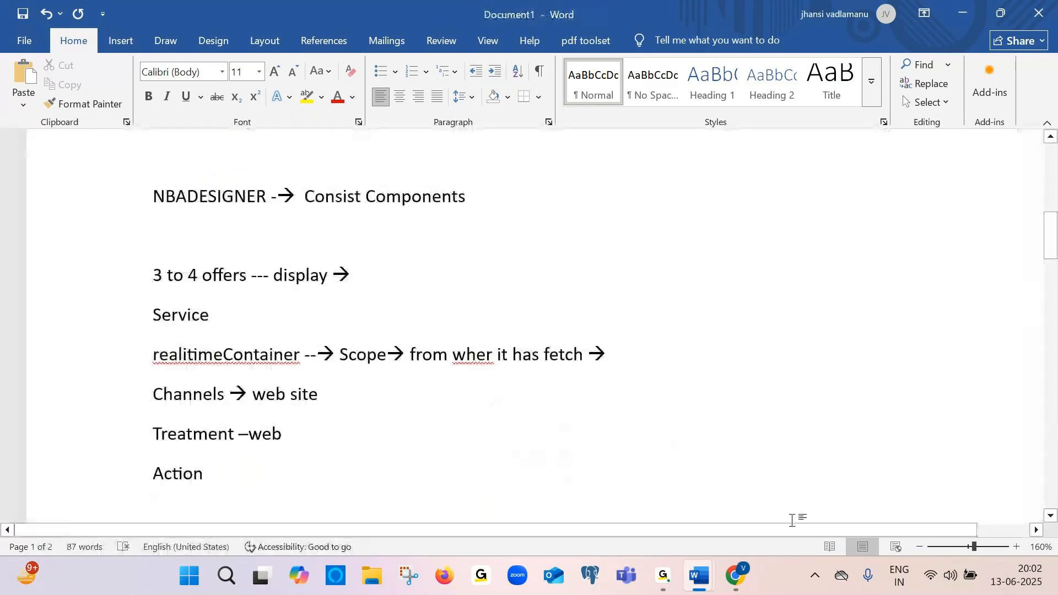
mouse_move(663, 576)
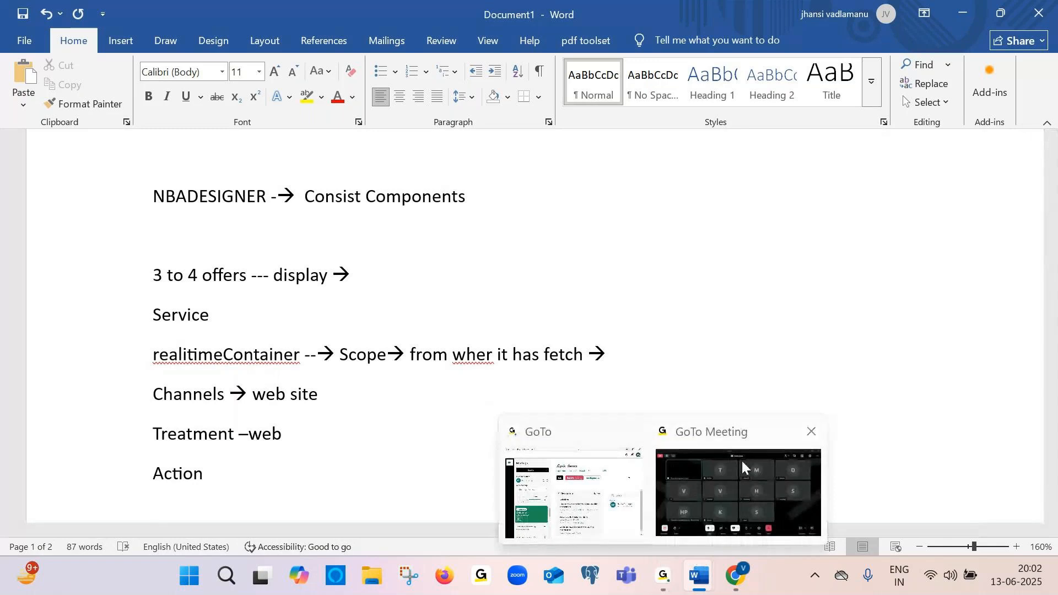
mouse_move(738, 587)
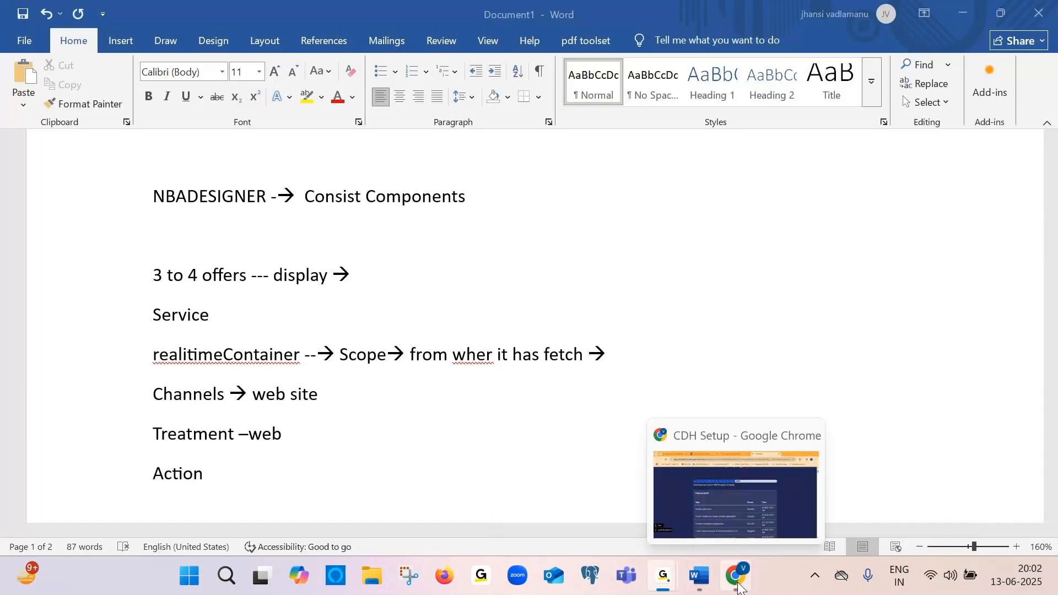
mouse_move(698, 579)
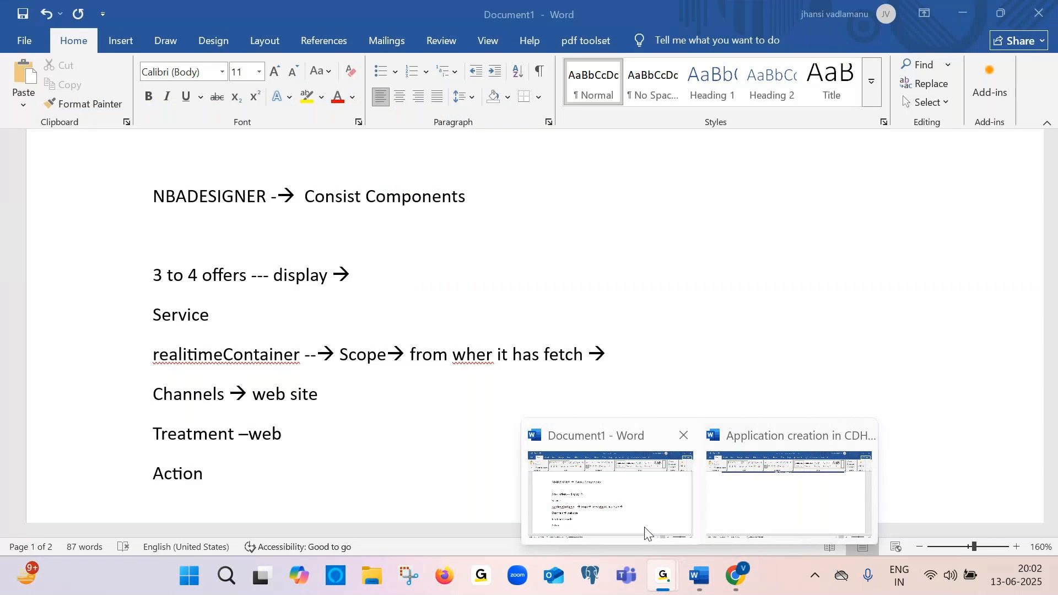
left_click(645, 533)
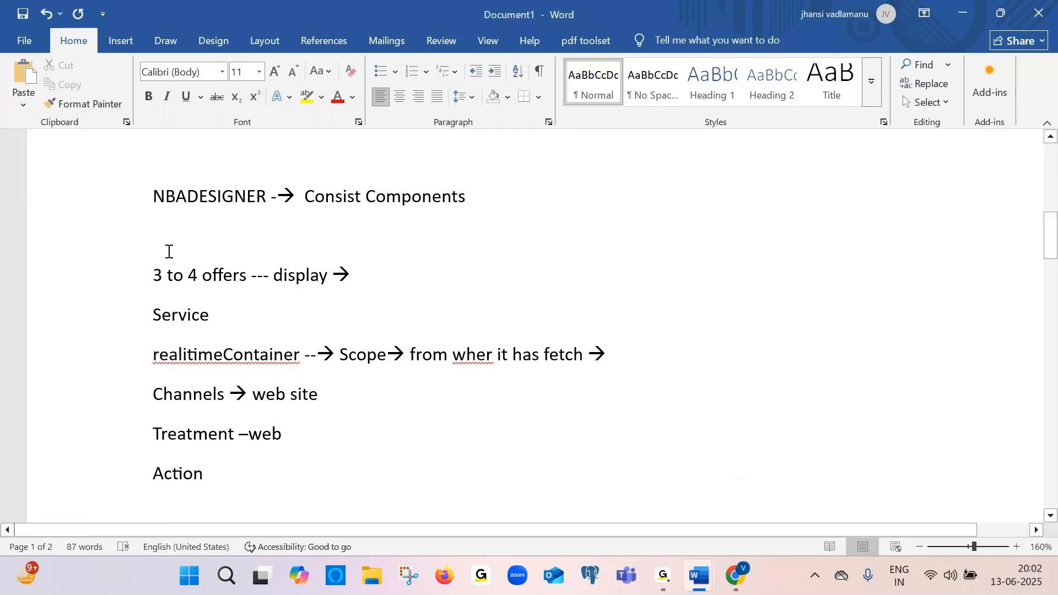
scroll(260, 460, "down", 3)
left_click(279, 373)
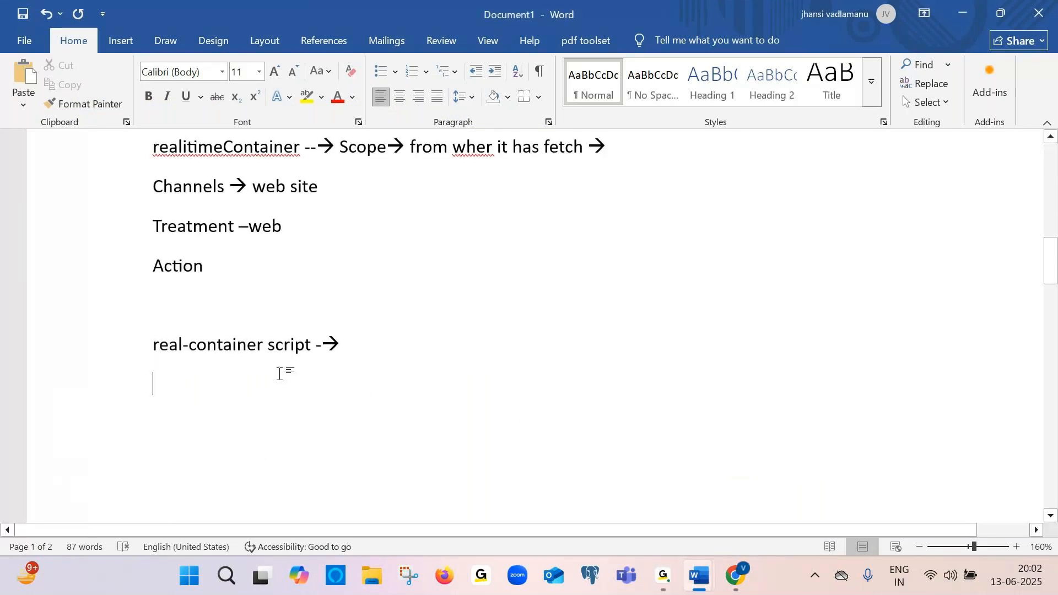
scroll(279, 373, "up", 3)
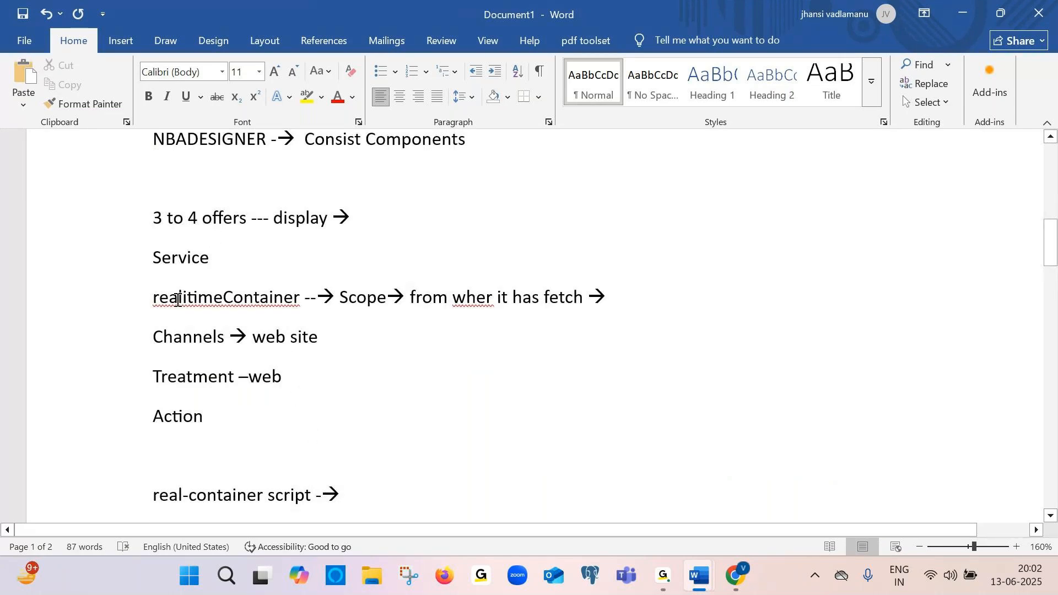
Select words of the realitimeContainer line to review its wording, ending with the cursor at the line's end
scroll(225, 190, "up", 1)
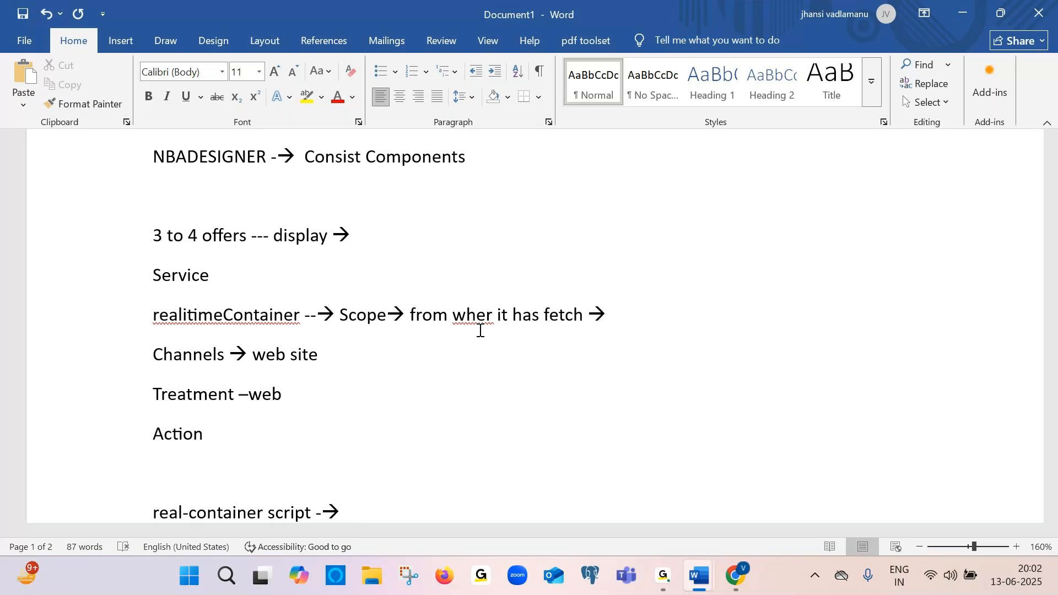
left_click_drag(154, 319, 285, 316)
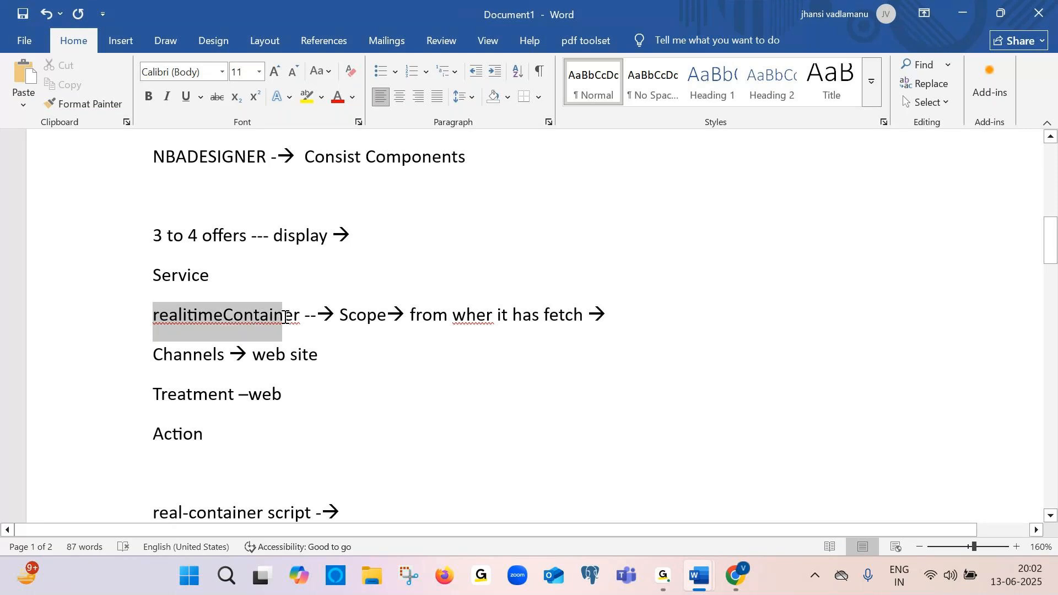
left_click(293, 314)
left_click(330, 398)
left_click(345, 510)
left_click(300, 318)
double_click(300, 322)
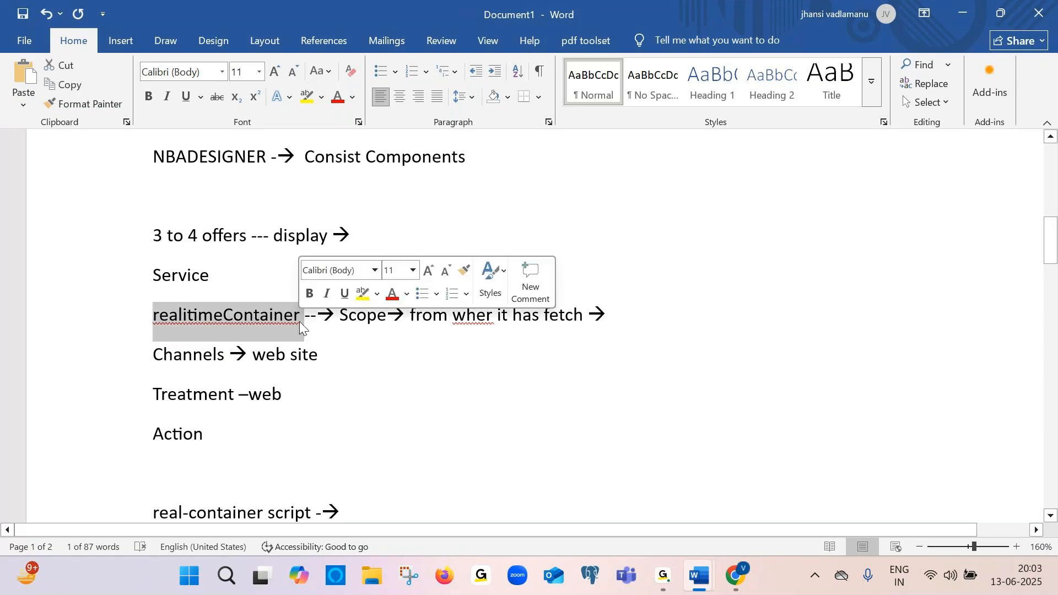
left_click(283, 319)
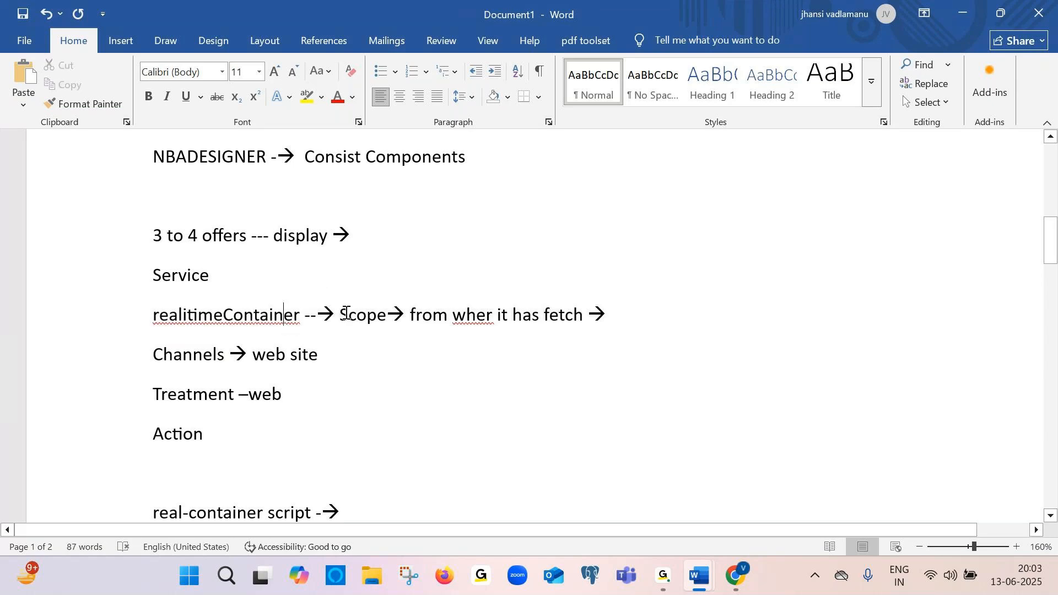
left_click_drag(340, 315, 506, 324)
left_click(383, 317)
left_click(506, 325)
right_click(606, 317)
key("Escape")
Append "list property→ Data about different" to the end of the realitimeContainer line
type("list pro")
type("pert")
type("y--> ")
type("D")
key("Caps_Lock")
type("ata  about")
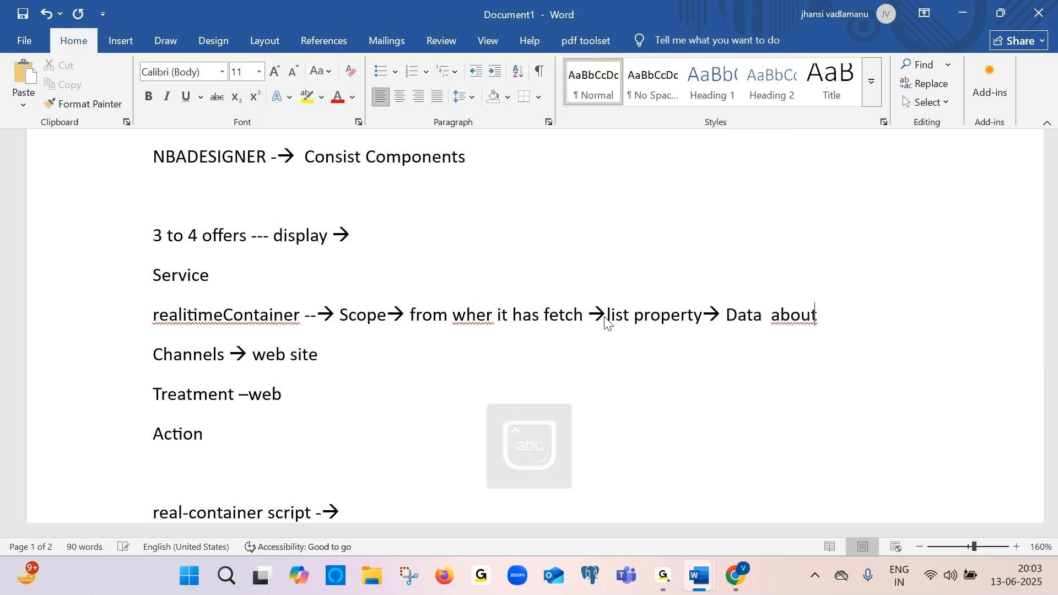
type(" different")
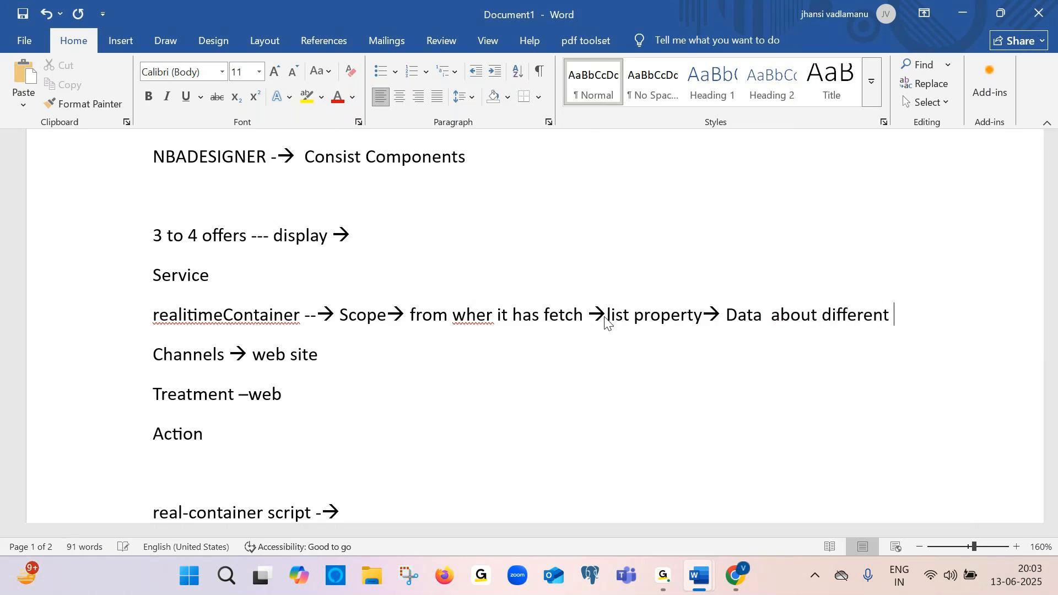
Continue the note on a new line below with "tile ,Action -→"
key("Return")
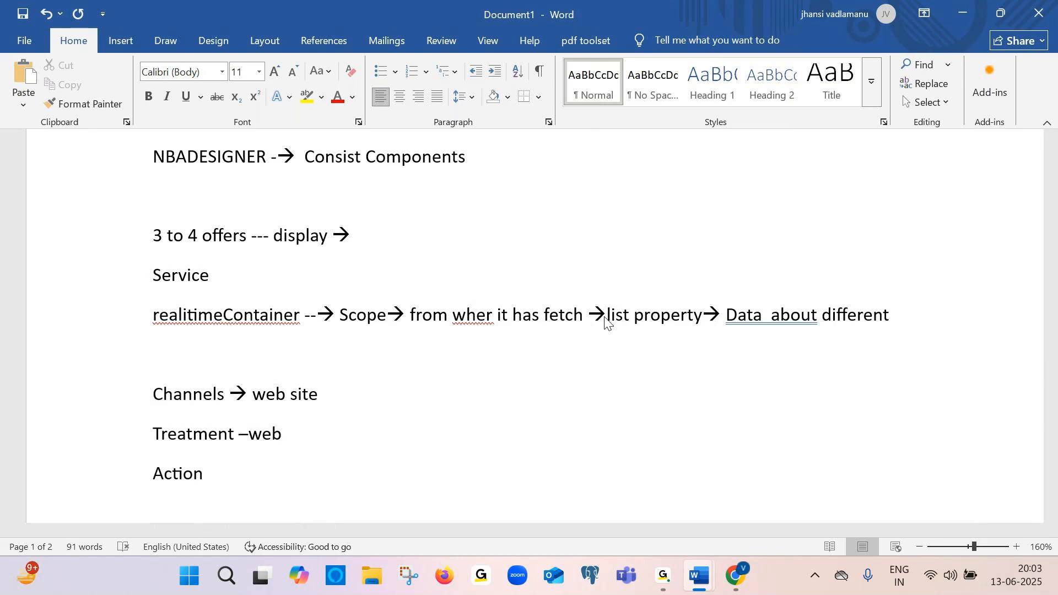
type("tile ,")
key("Caps_Lock")
type("A")
key("Caps_Lock")
type("ction ")
type("--->")
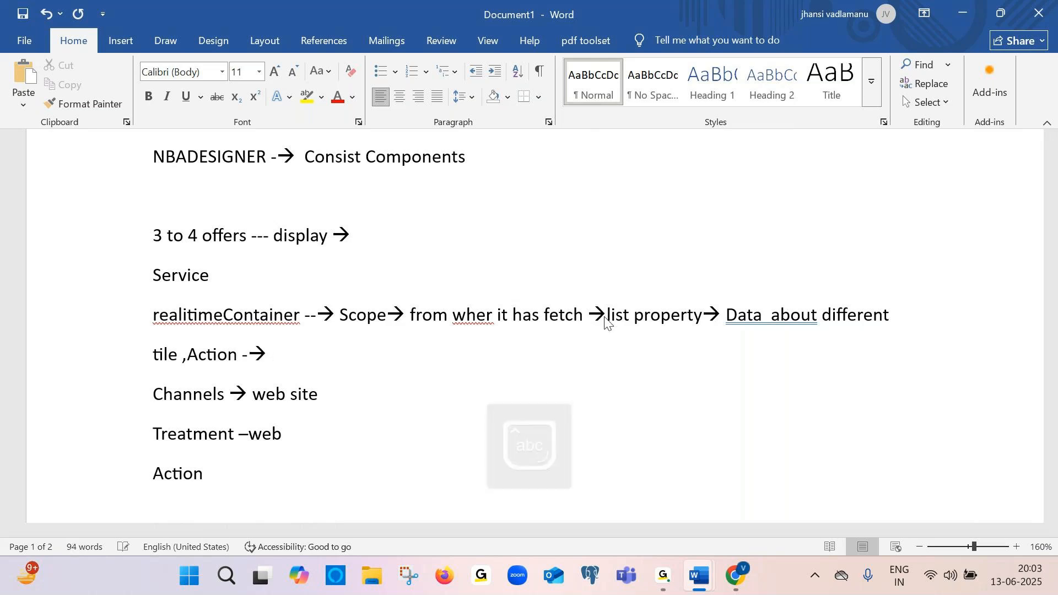
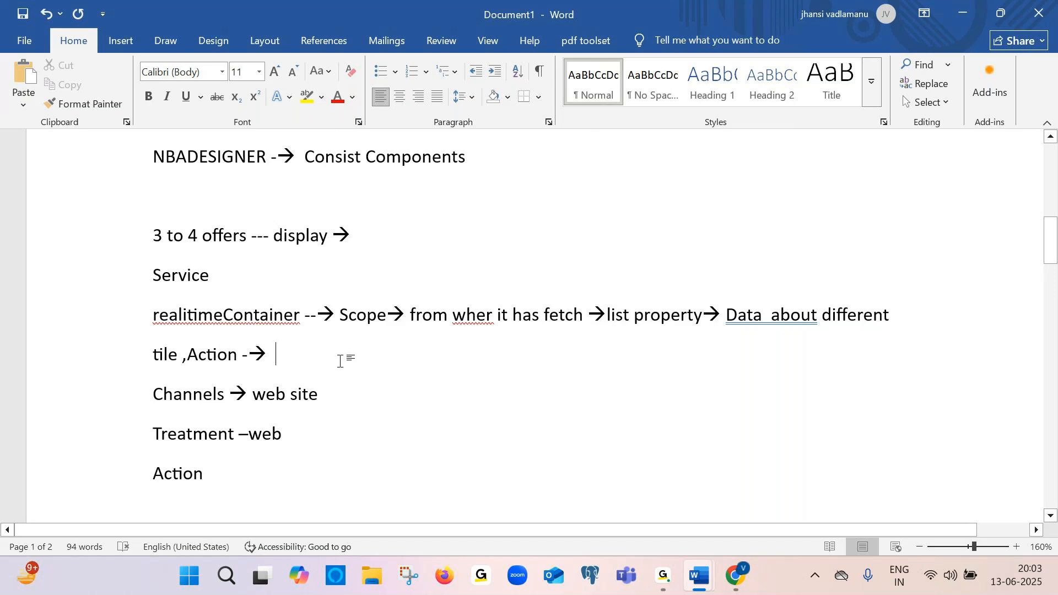
Add a new line reading "request" below the "tile ,Action -→" line
key("Return")
type("request")
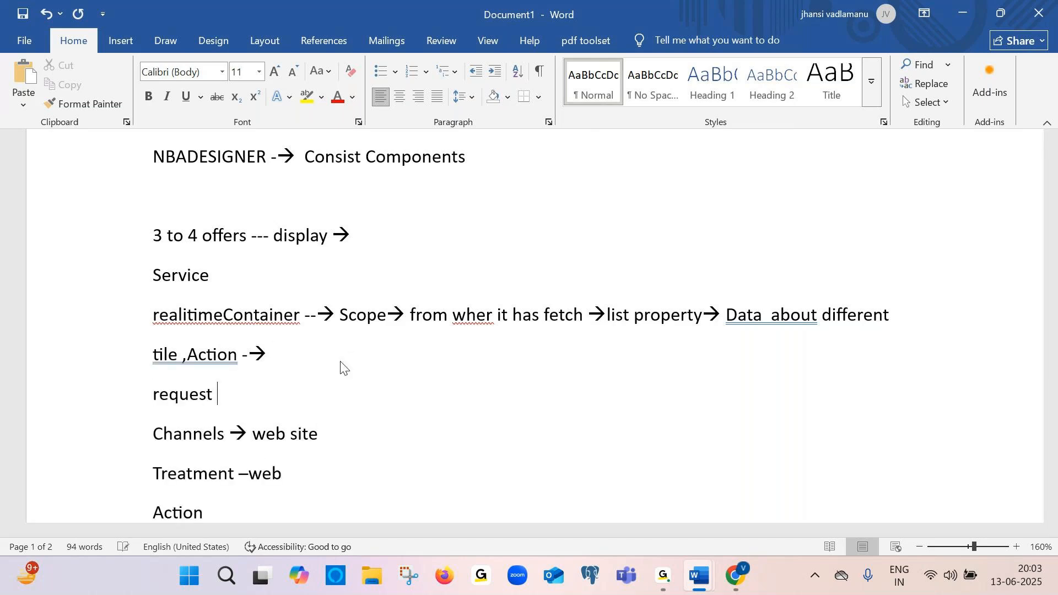
Add the lines "Sub→ cust" and "Issue" below "request", followed by blank lines
key("Return")
key("Caps_Lock")
type("S")
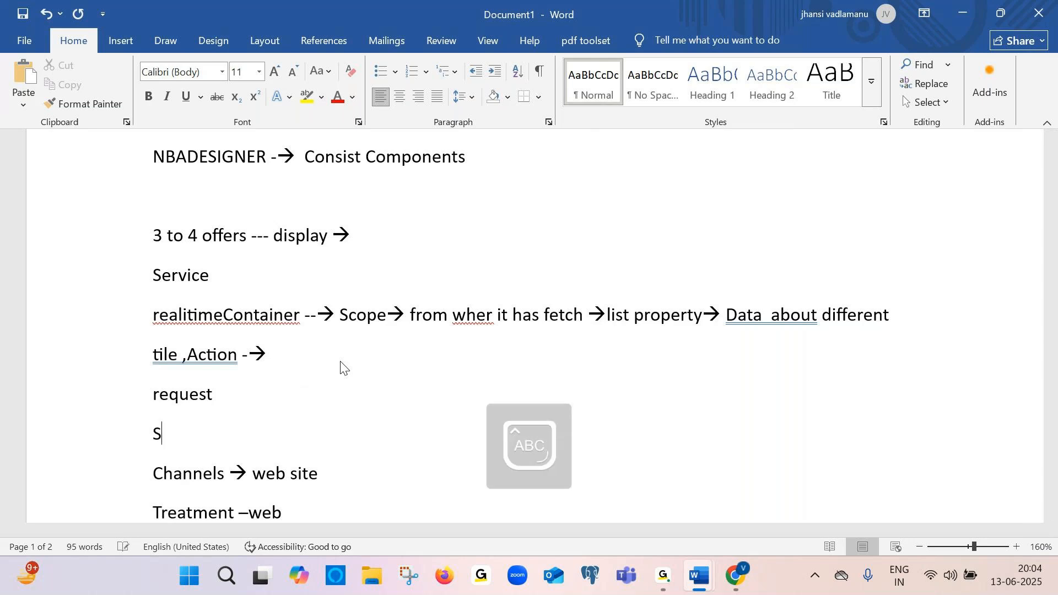
type("CU")
key("BackSpace")
key("BackSpace")
type("U")
key("Caps_Lock")
key("BackSpace")
type("ub--> cust")
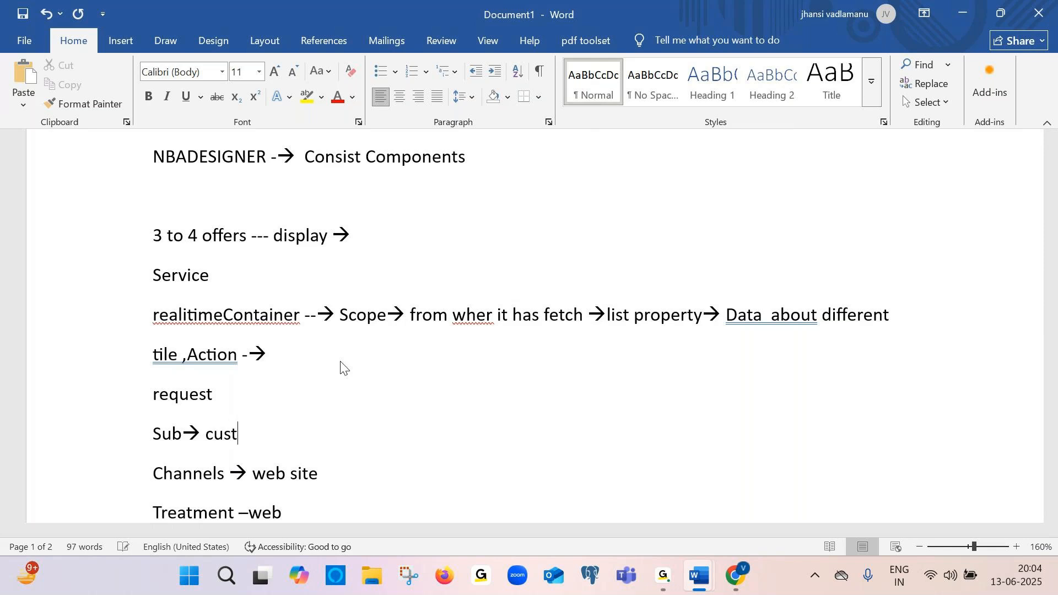
key("Return")
key("Caps_Lock")
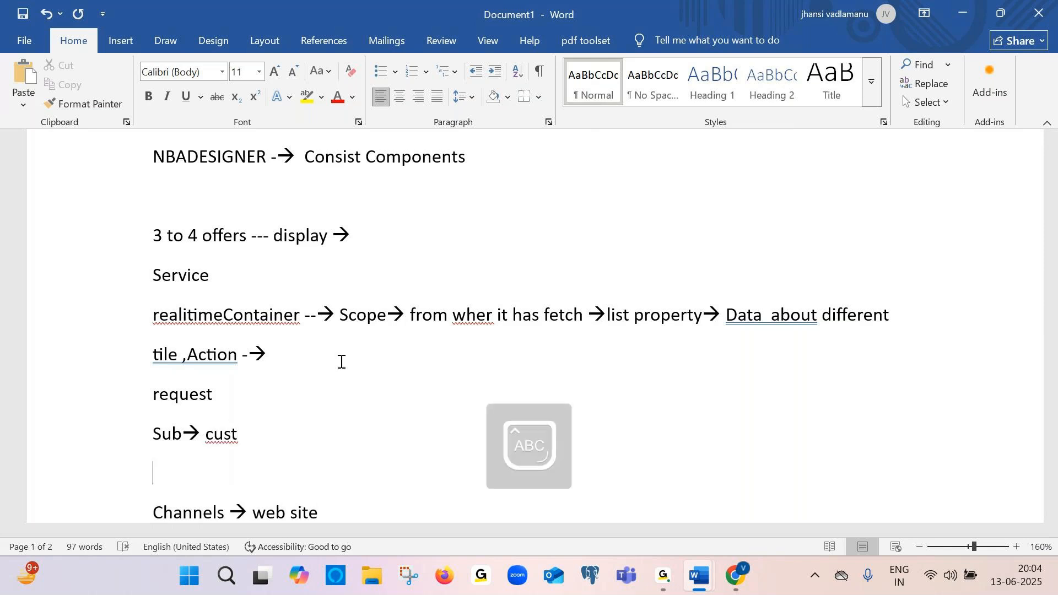
key("Caps_Lock")
type("issue")
key("Return")
key("Return")
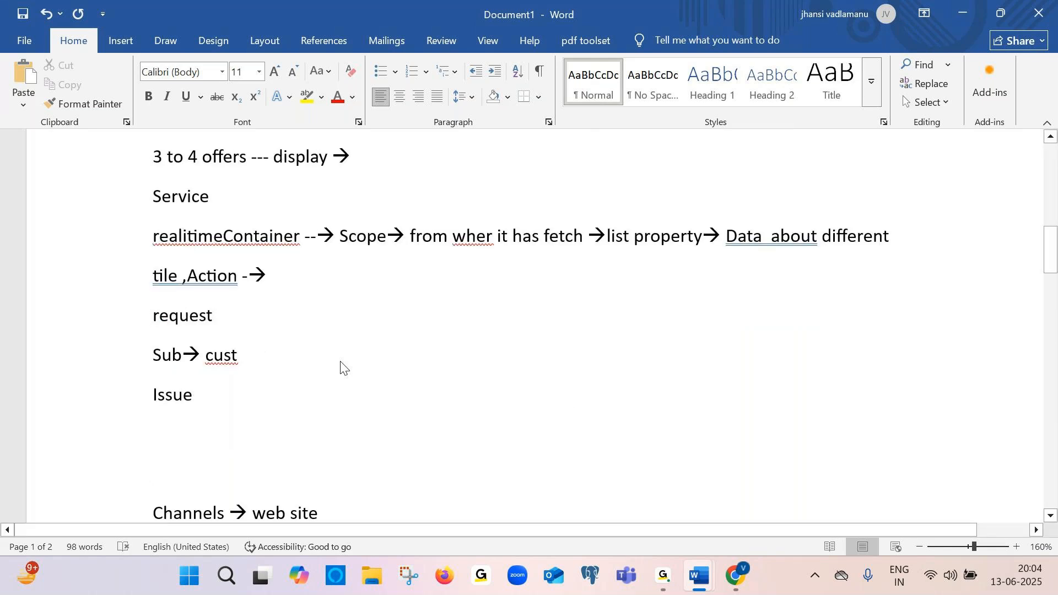
Delete the typed "real" along with the "Issue" and "Sub→ cust" lines below "request"
type("real")
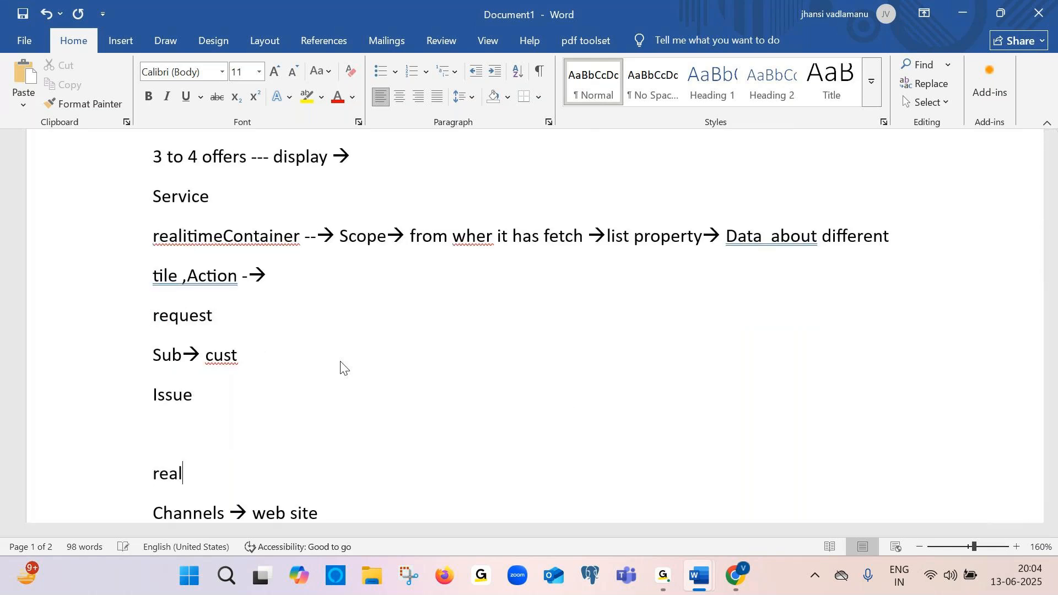
key("BackSpace")
key("BackSpace")
key("BackSpace")
key("BackSpace")
key("BackSpace")
key("BackSpace")
key("BackSpace")
key("BackSpace")
key("BackSpace")
key("BackSpace")
key("BackSpace")
key("BackSpace")
key("BackSpace")
key("BackSpace")
key("BackSpace")
key("BackSpace")
key("BackSpace")
key("BackSpace")
key("BackSpace")
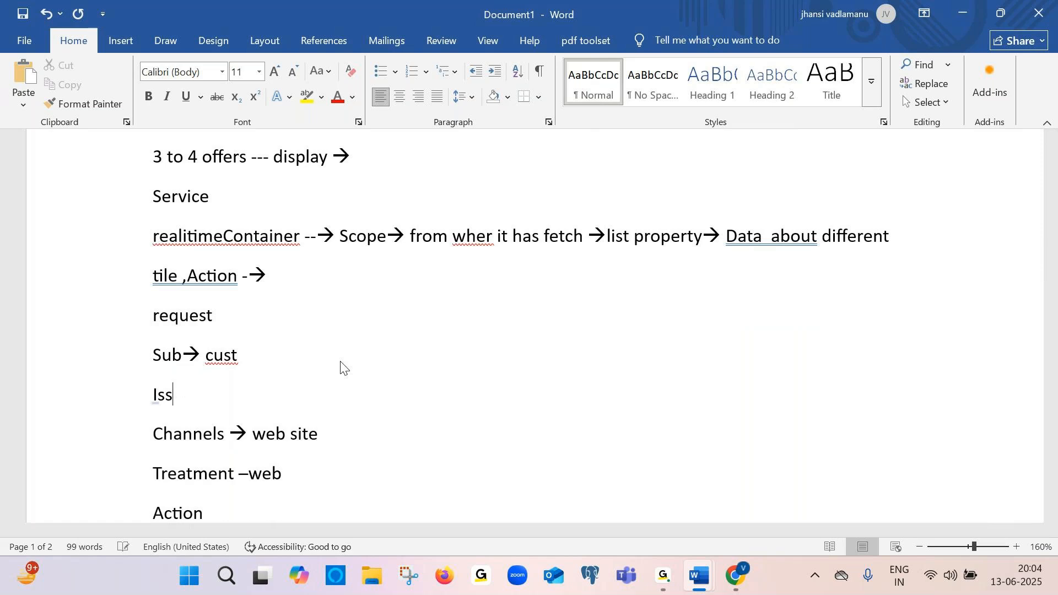
key("BackSpace")
key("BackSpace")
key("BackSpace")
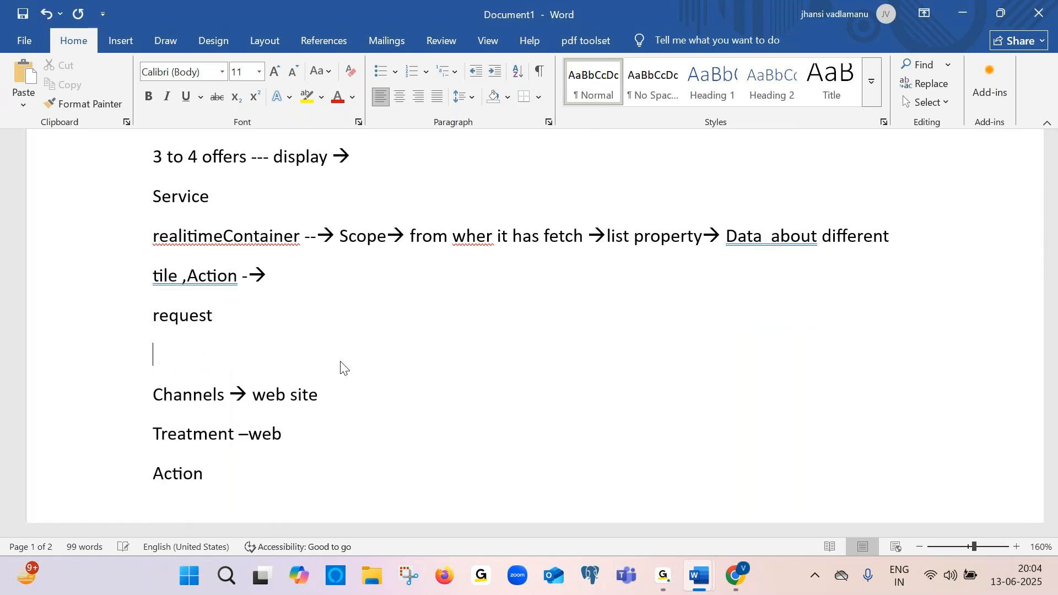
key("alt+Tab")
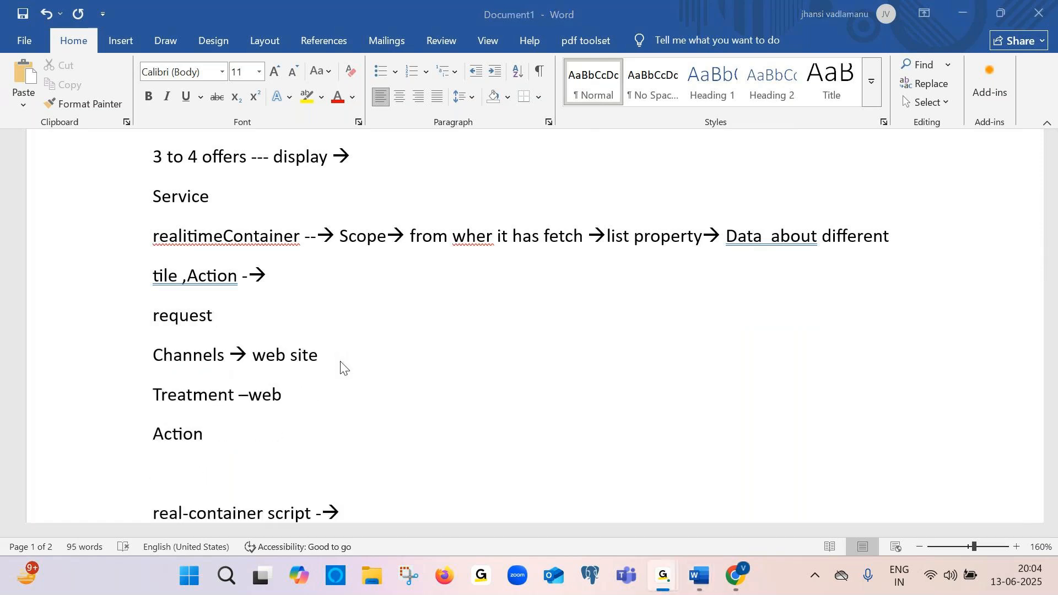